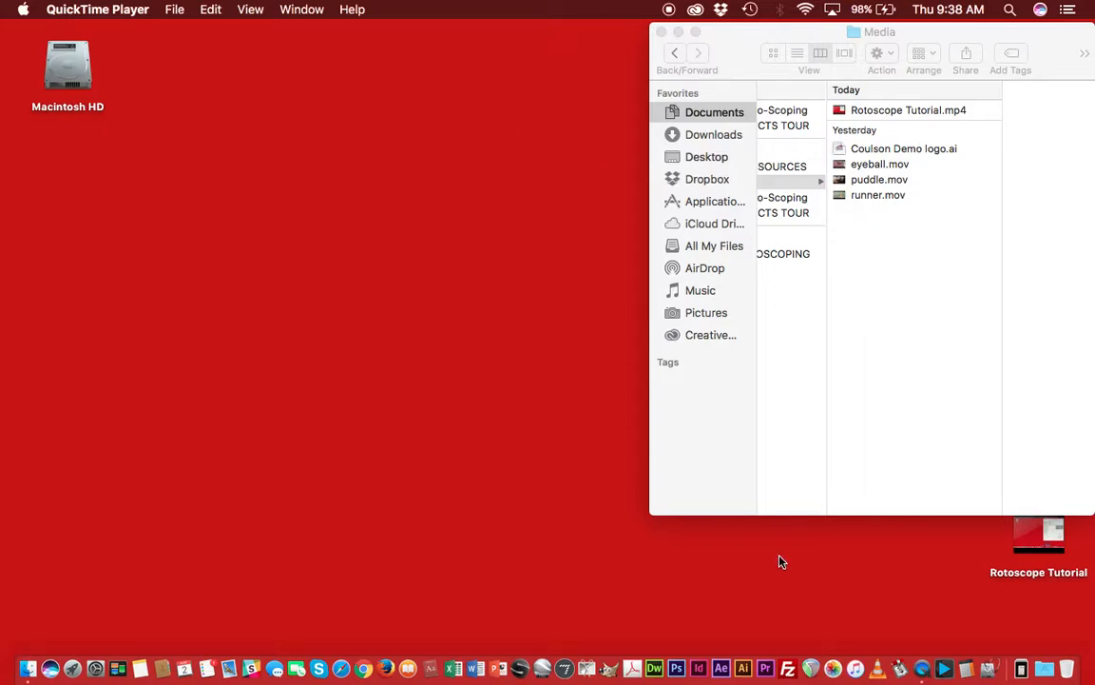
Launch Adobe After Effects CC 2017 from a Spotlight search for "after" and continue the trial.
click(1011, 11)
text(after)
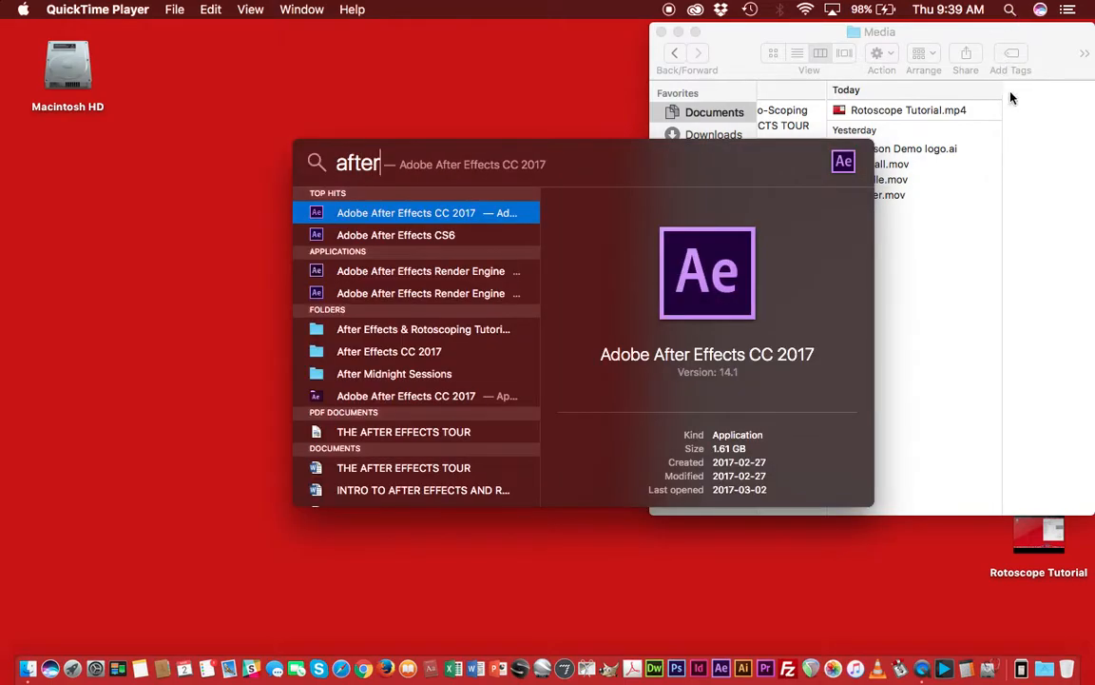
click(419, 220)
double_click(420, 222)
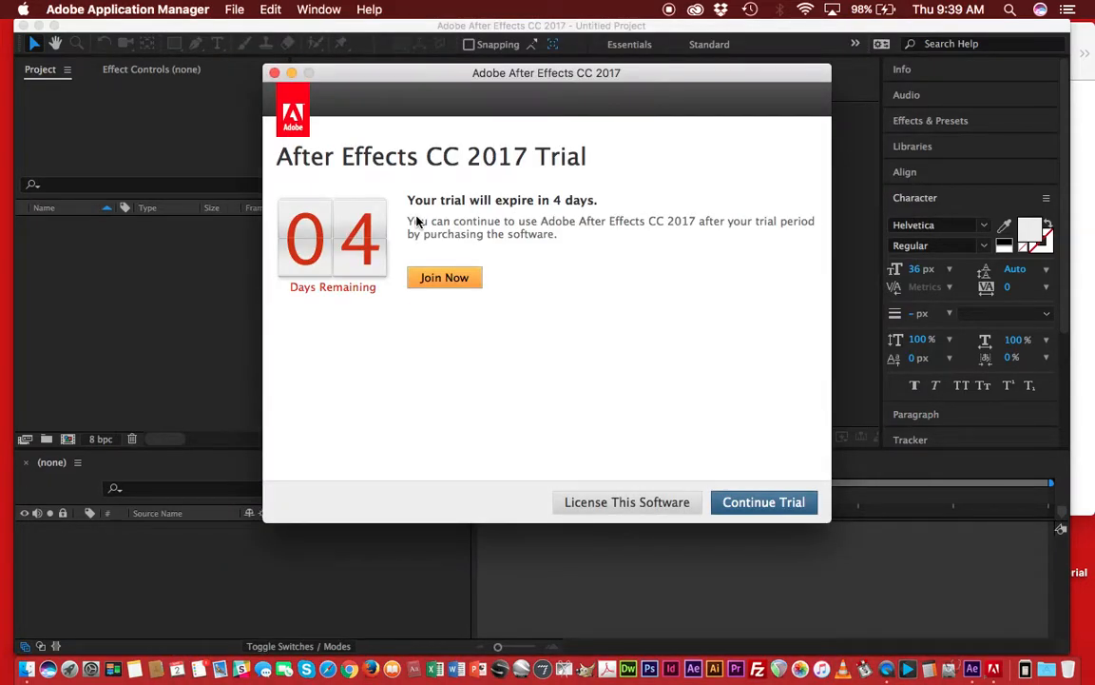
click(787, 505)
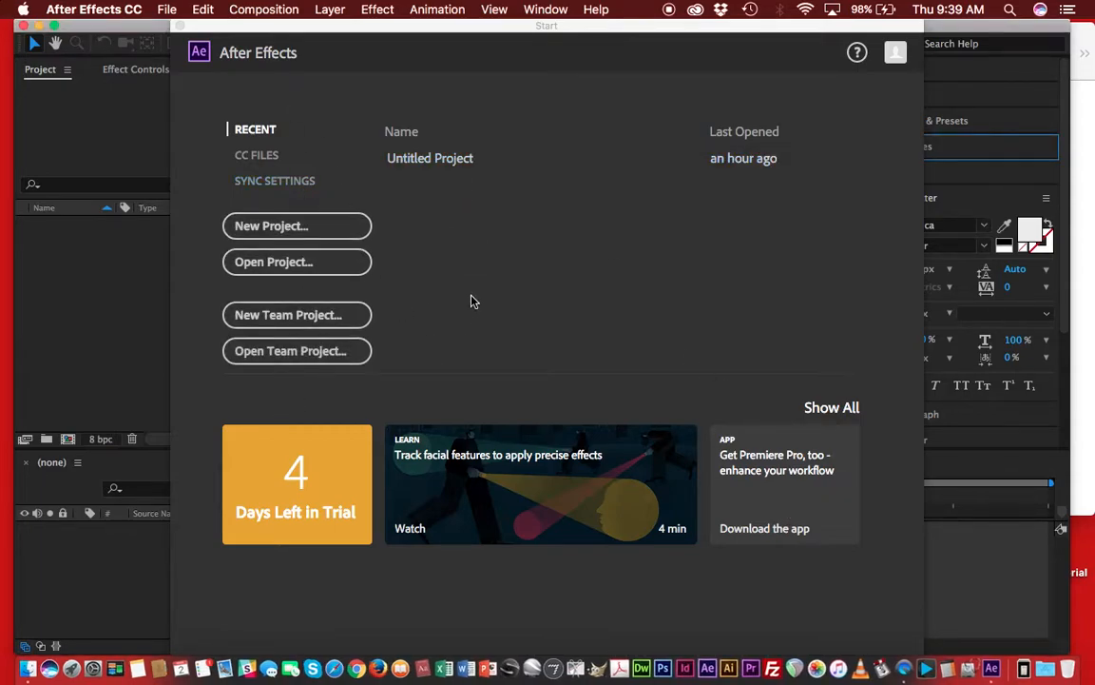
Start a new project from the start screen.
click(270, 230)
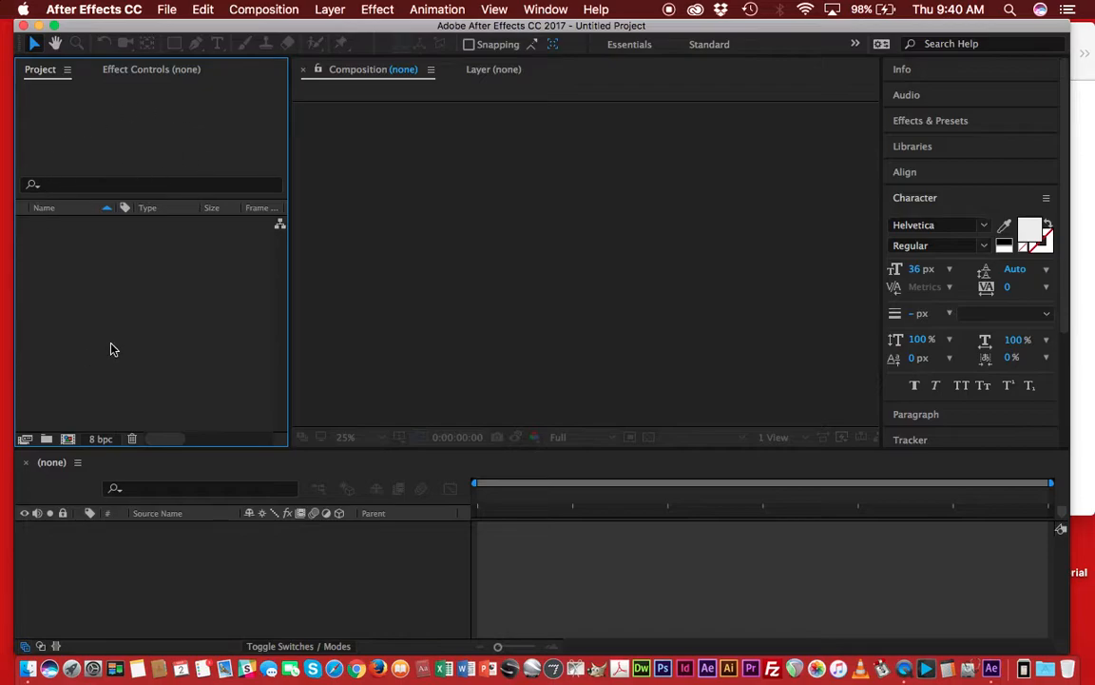
click(540, 202)
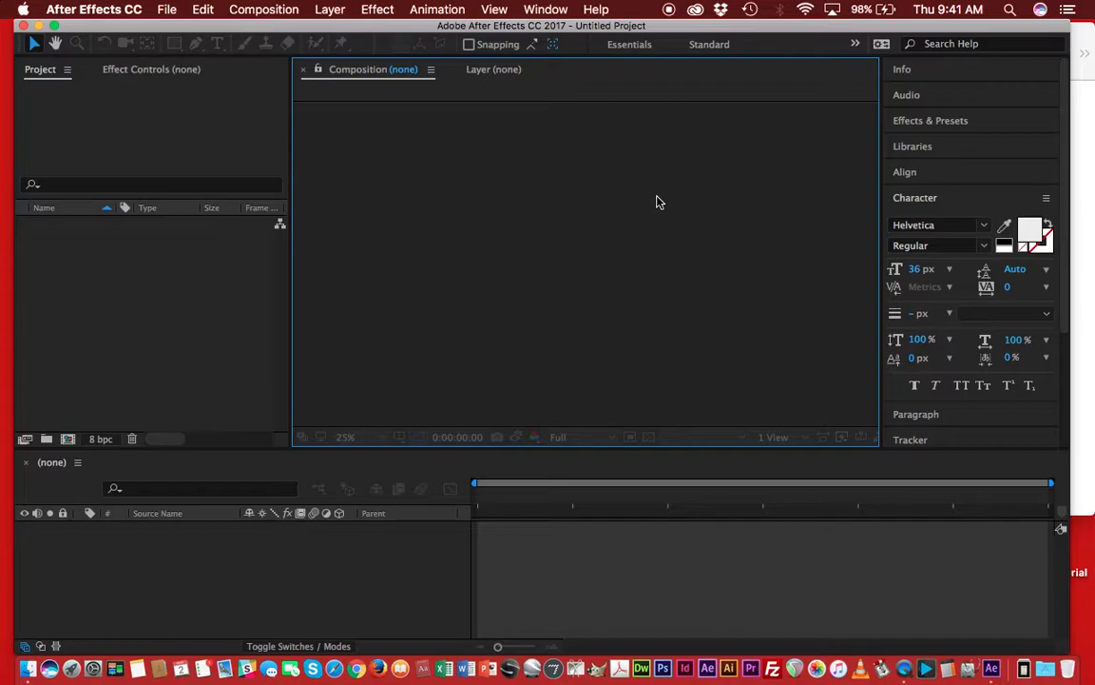
click(168, 10)
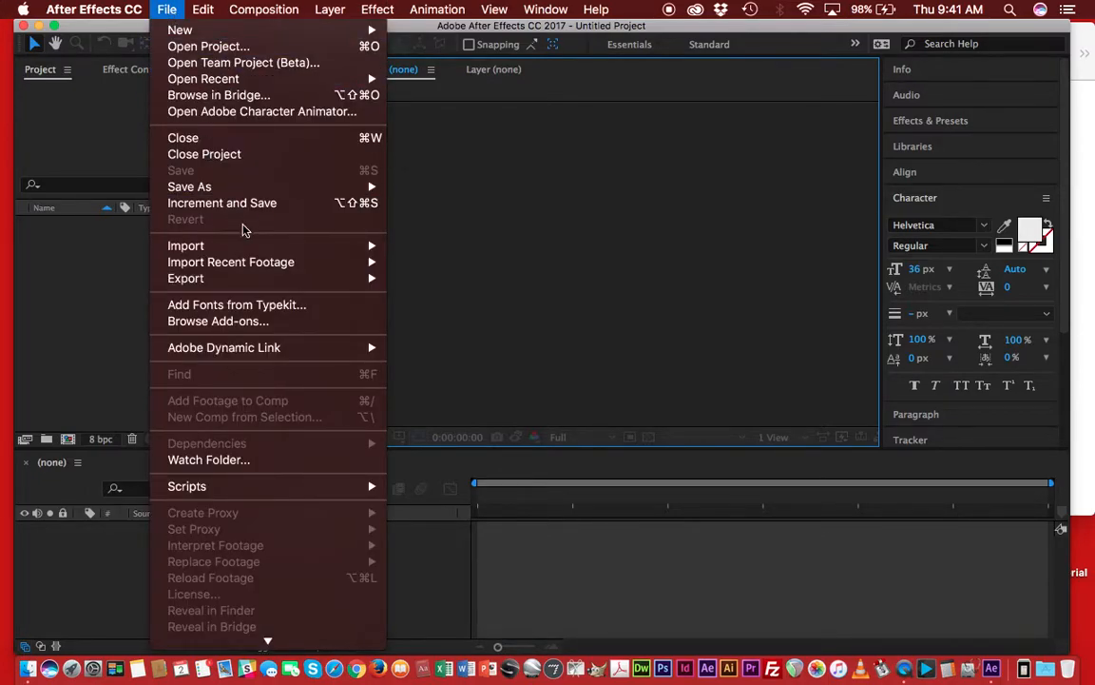
mouse_move(269, 246)
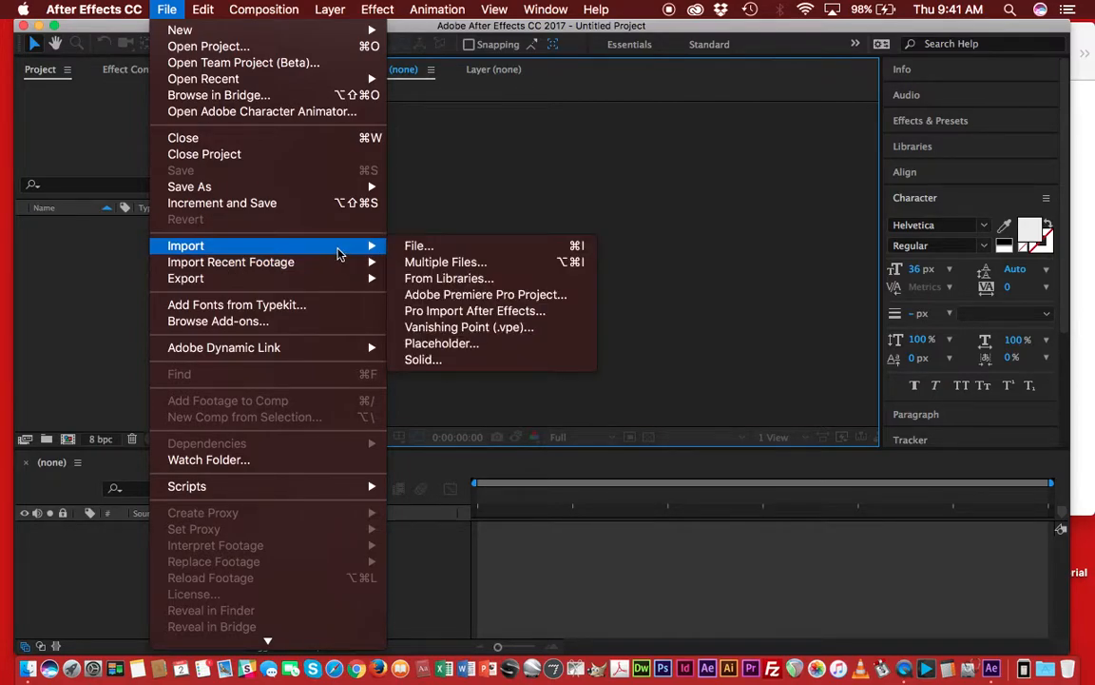
click(77, 129)
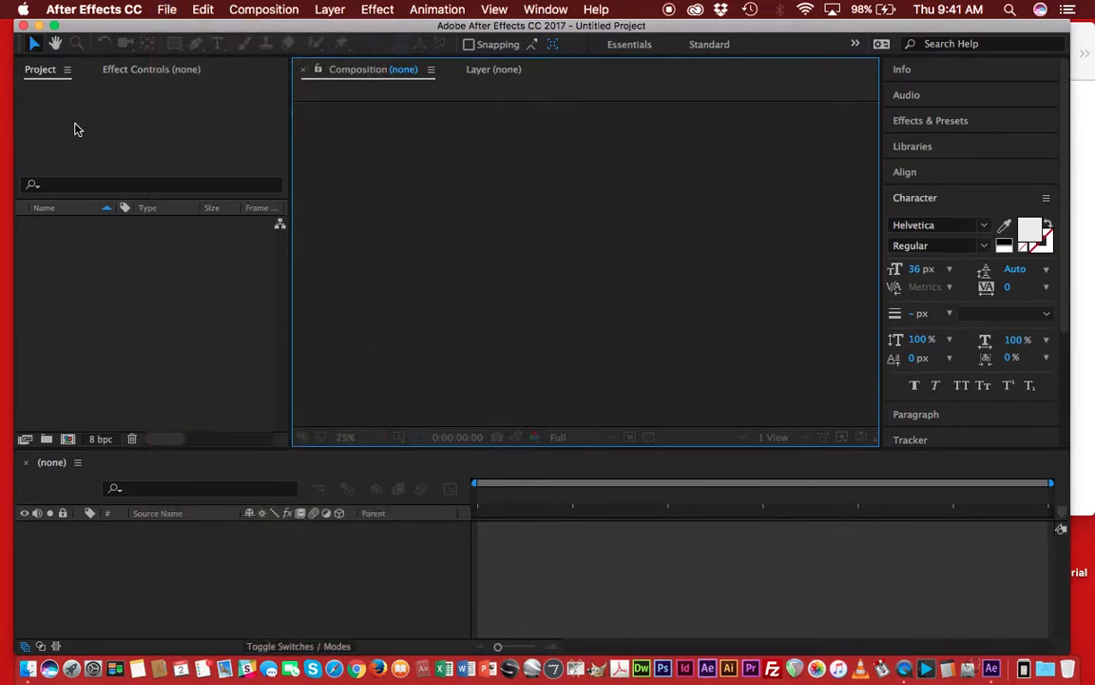
Import Coulson Demo logo.ai, eyeball.mov and puddle.mov from the Media folder into the Project panel.
click(1085, 107)
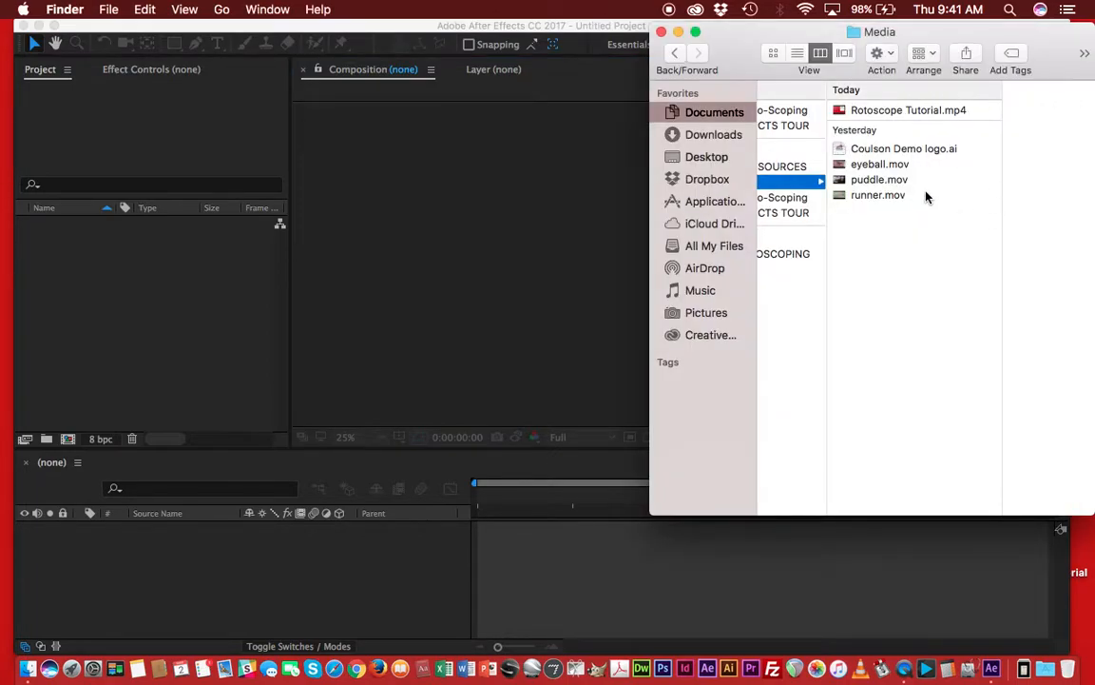
click(867, 149)
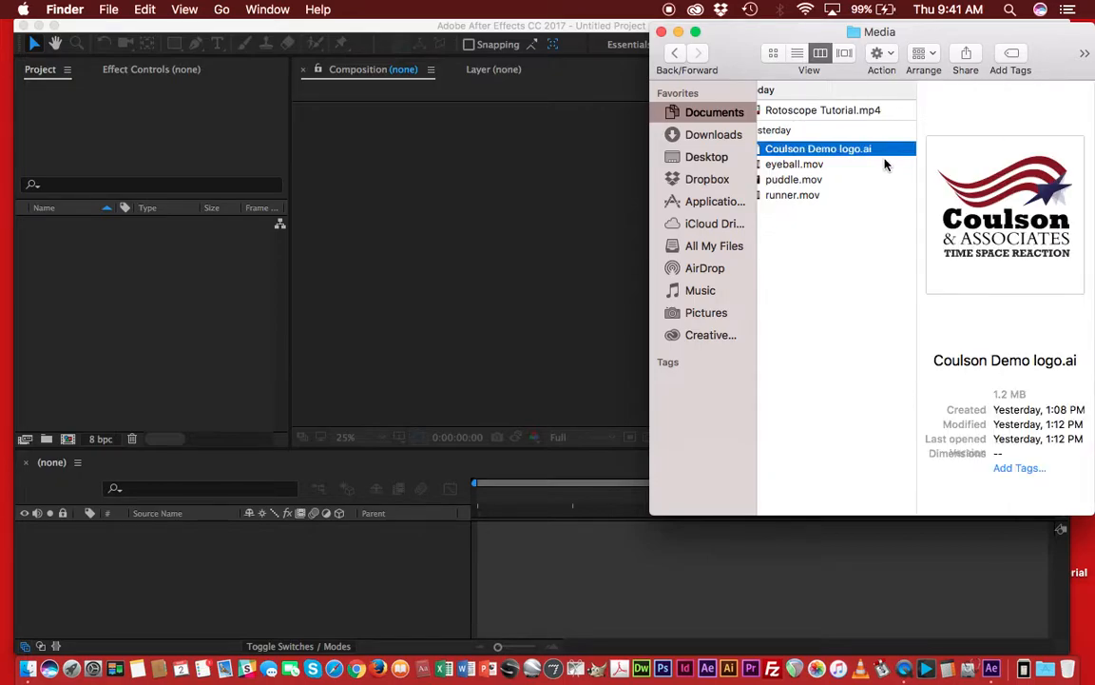
super+click(799, 164)
super+click(807, 180)
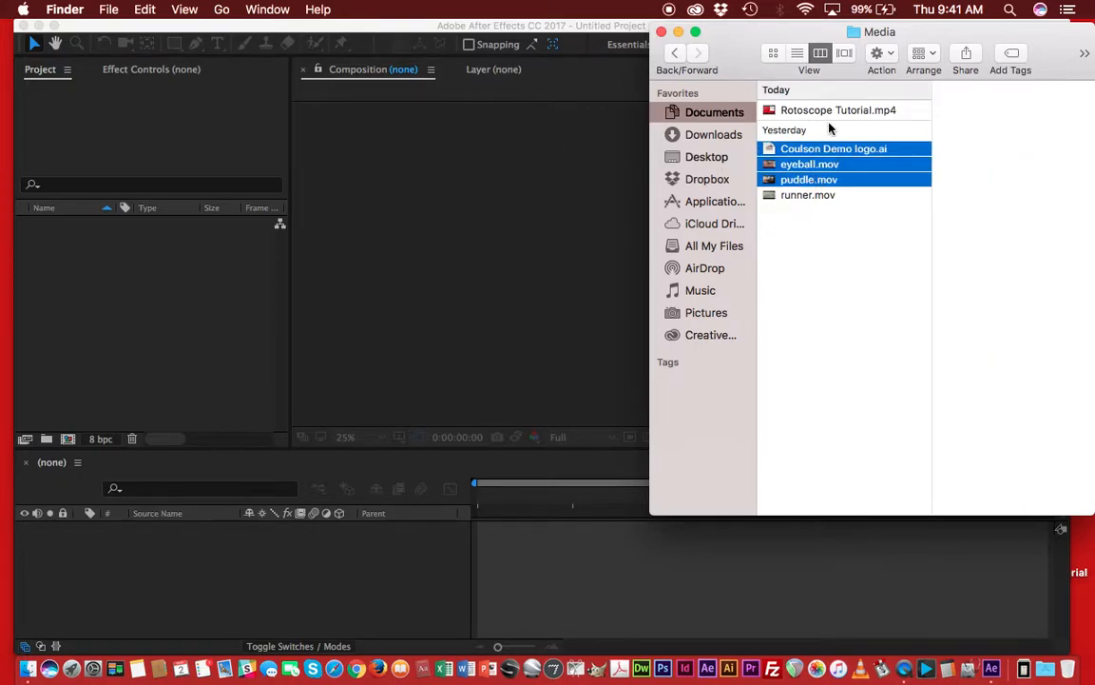
drag(775, 145, 146, 276)
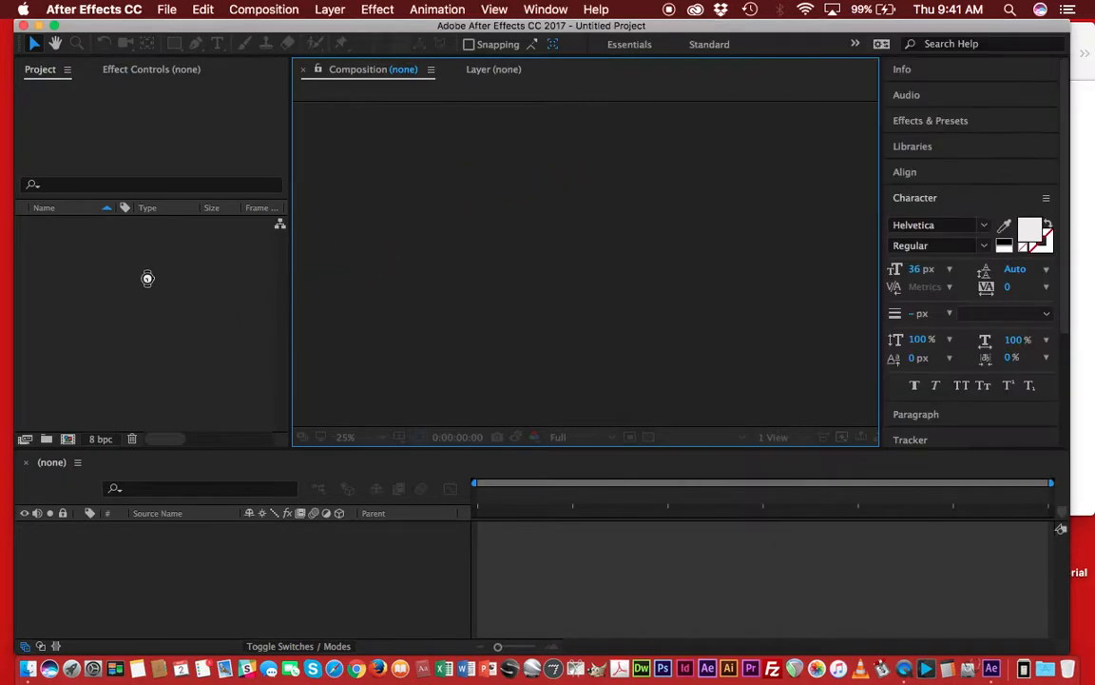
click(172, 312)
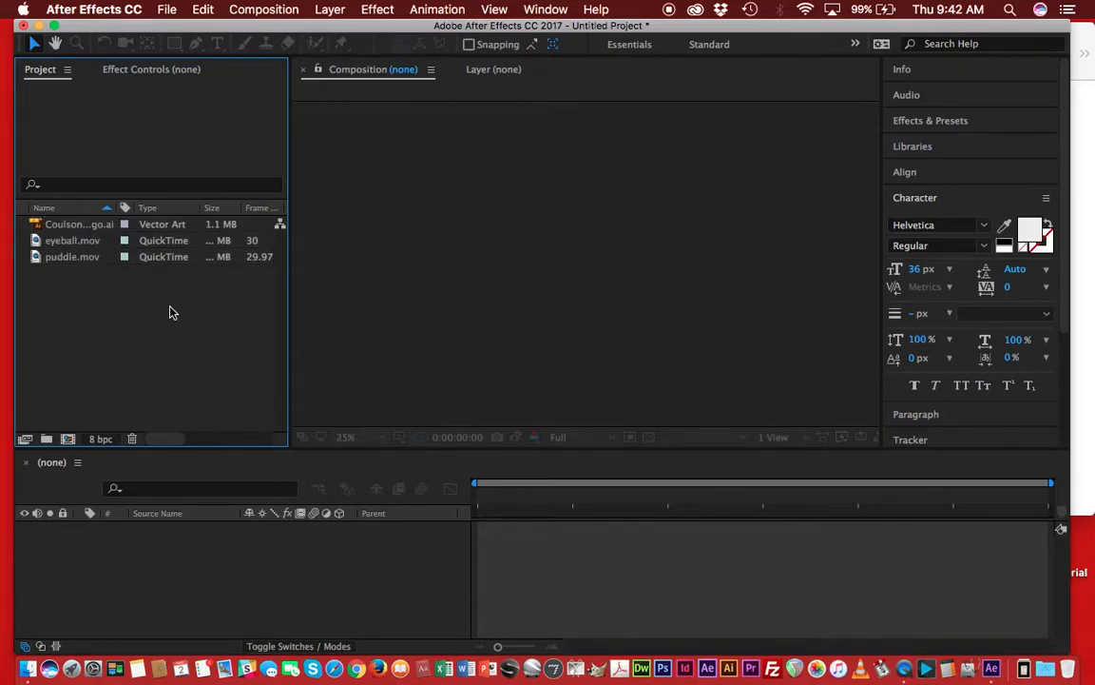
double_click(172, 312)
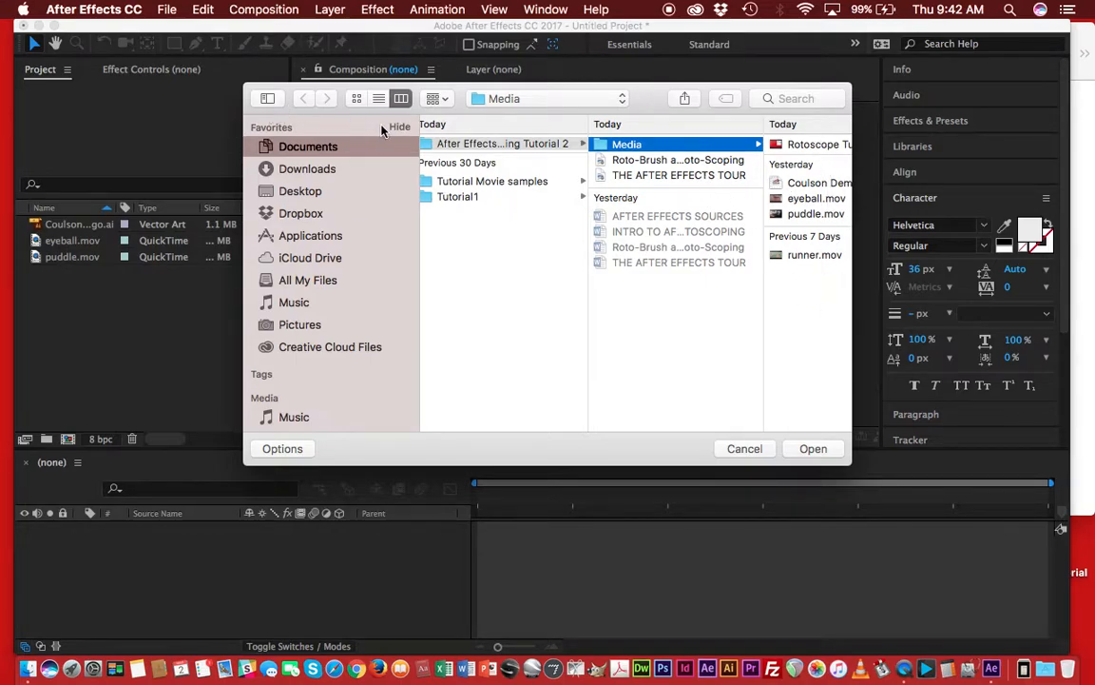
click(746, 449)
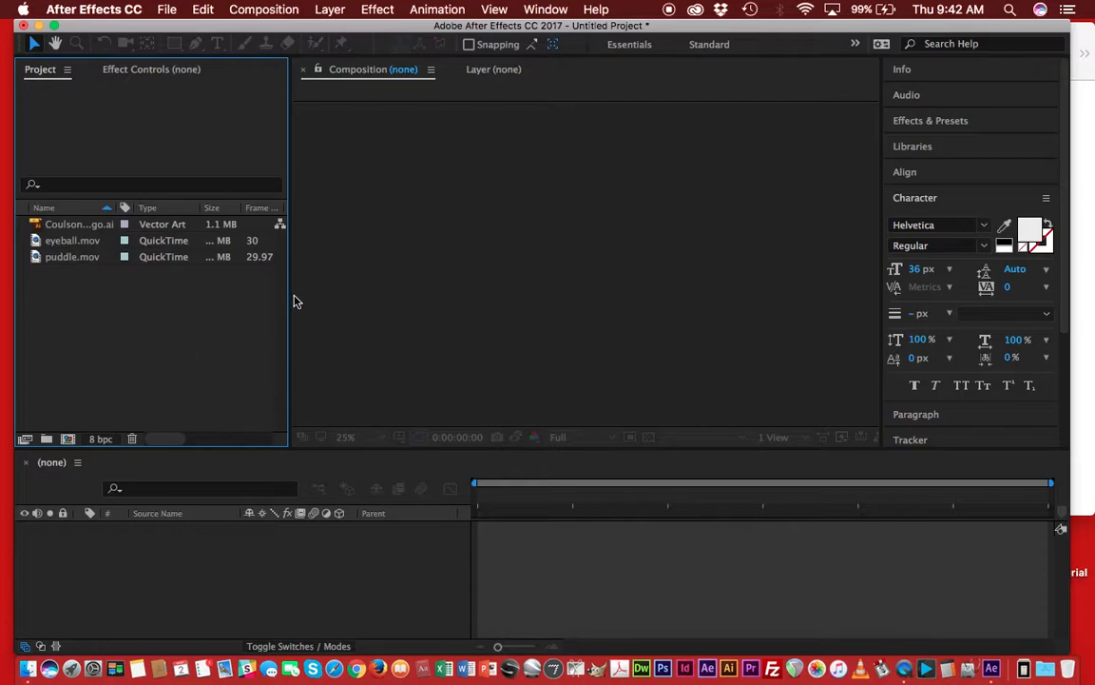
Widen the Project panel to inspect the footage columns, then narrow it again.
drag(288, 301, 841, 403)
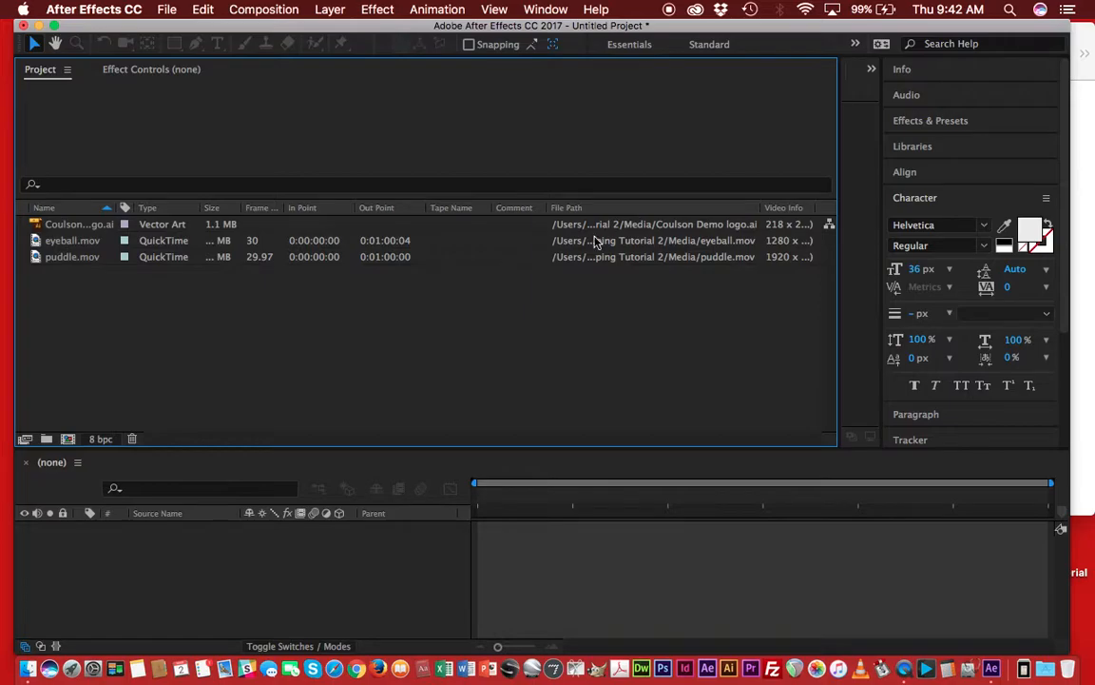
drag(859, 287, 257, 294)
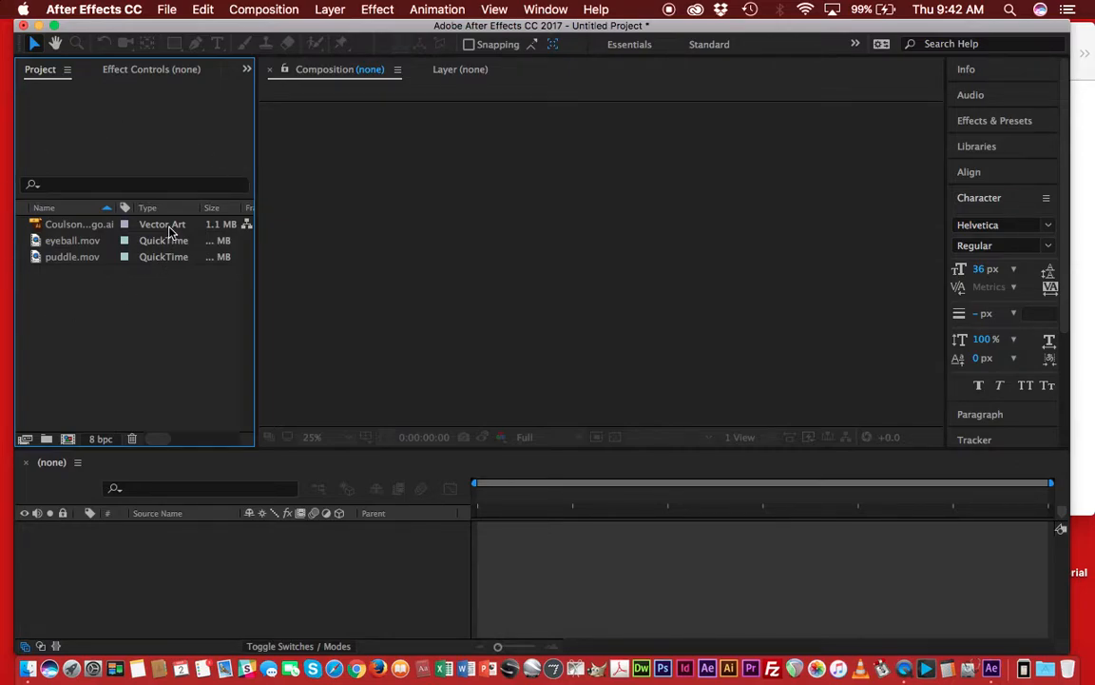
Create a composition from eyeball.mov by dropping it into the timeline, then delete that composition.
click(155, 221)
click(150, 242)
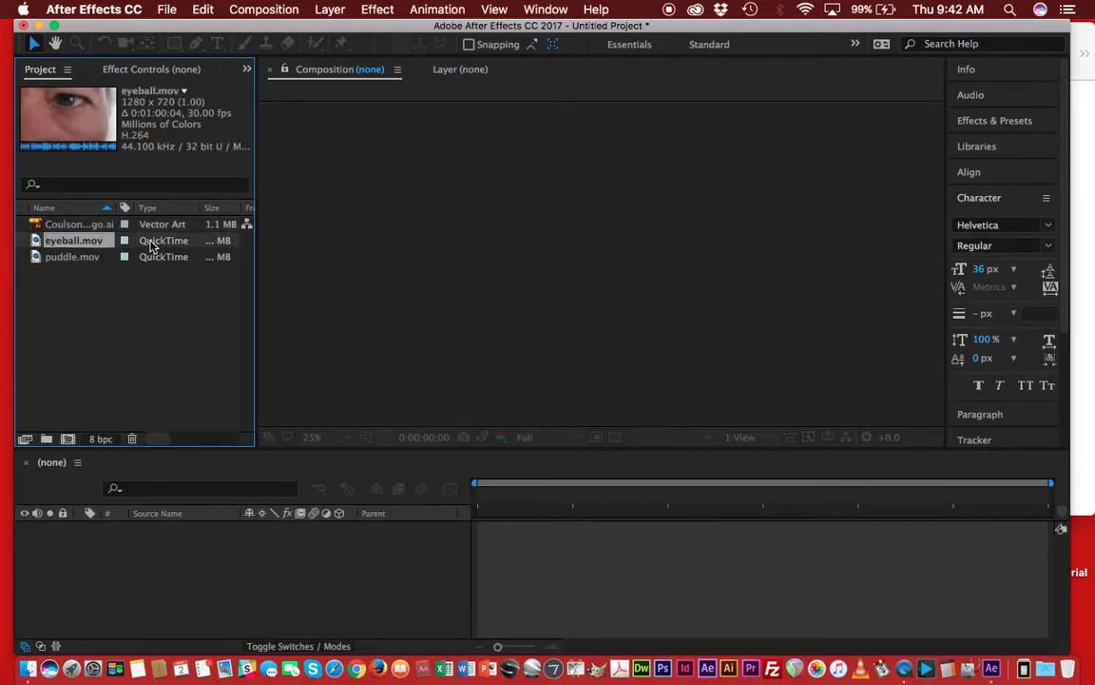
drag(149, 242, 235, 577)
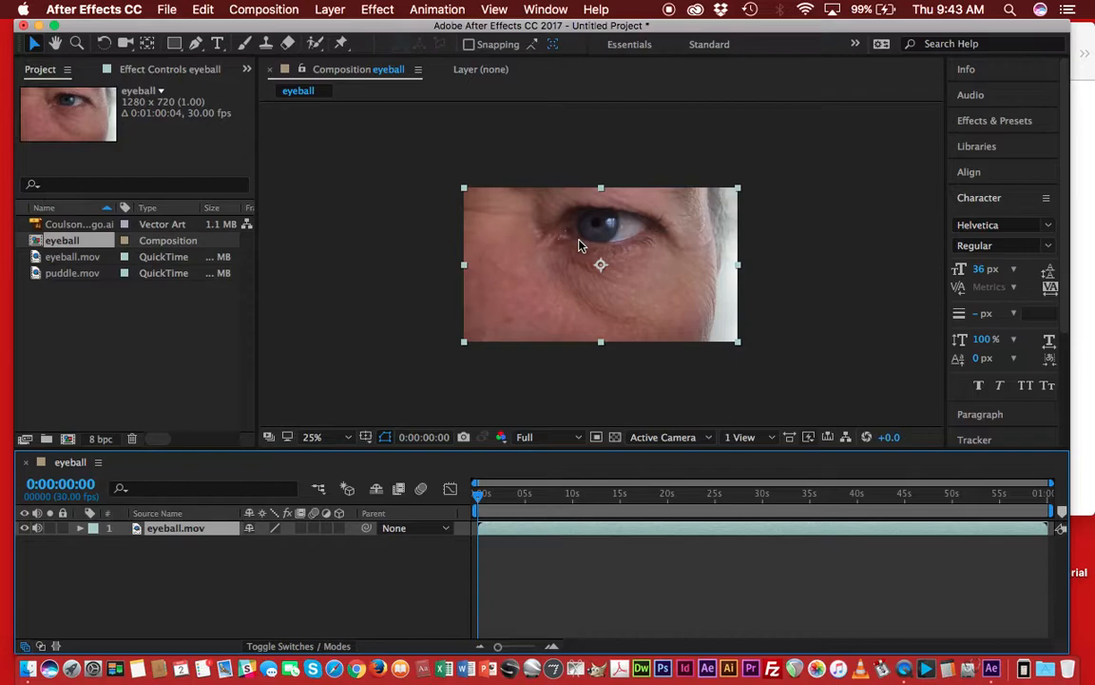
key(Delete)
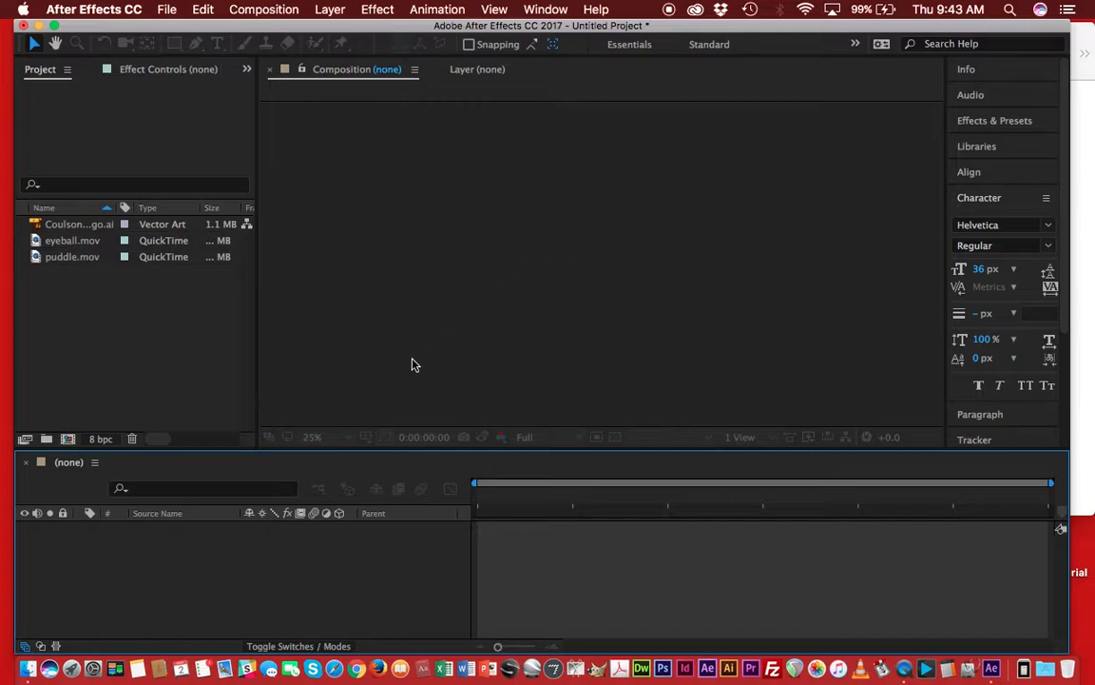
click(157, 10)
mouse_move(162, 32)
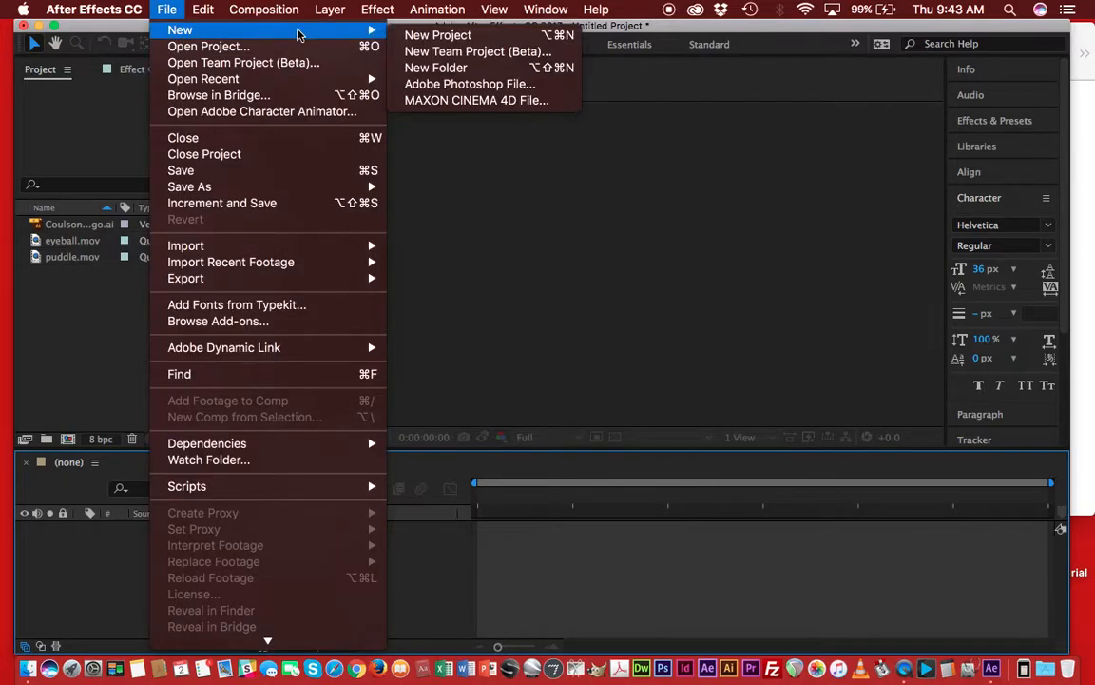
click(264, 22)
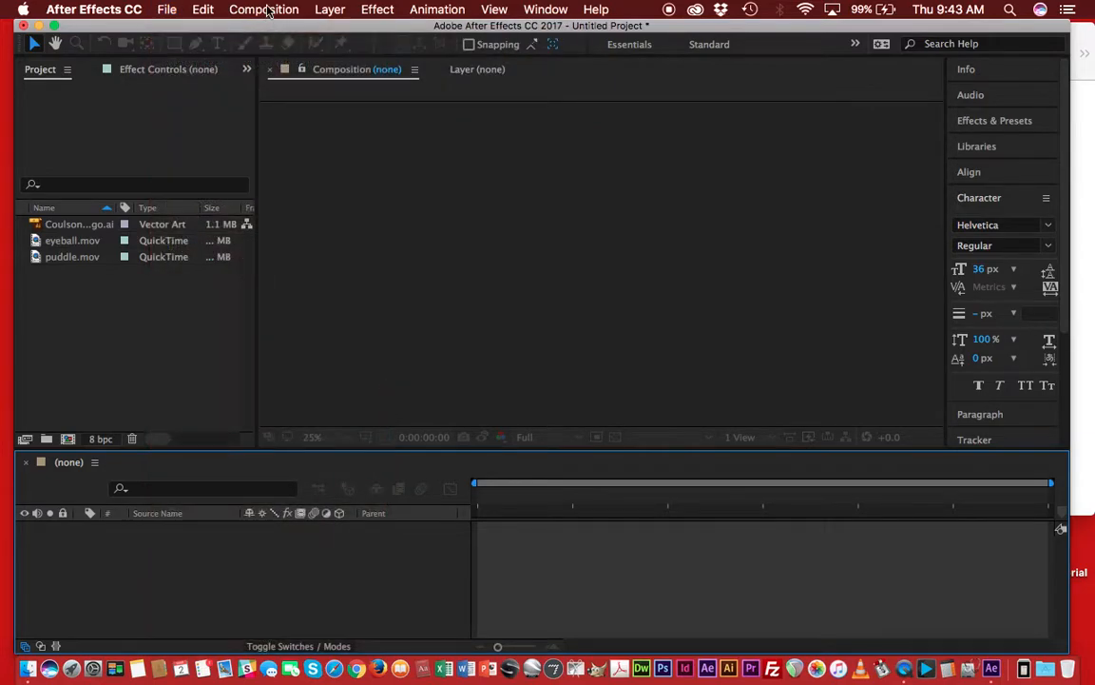
click(263, 10)
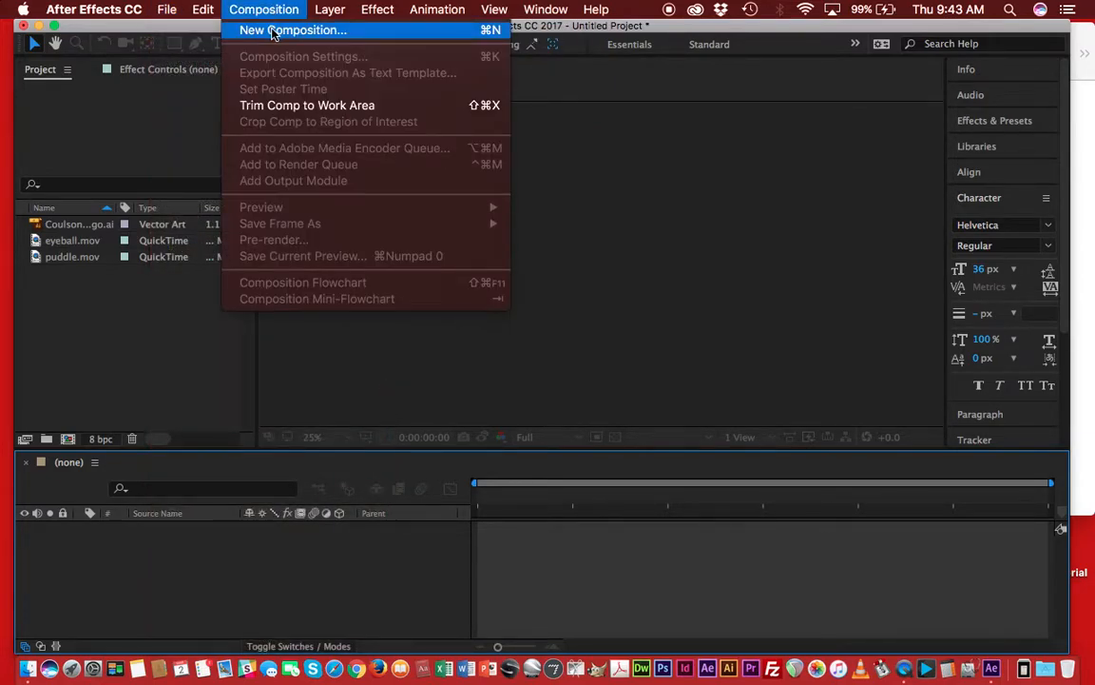
click(725, 177)
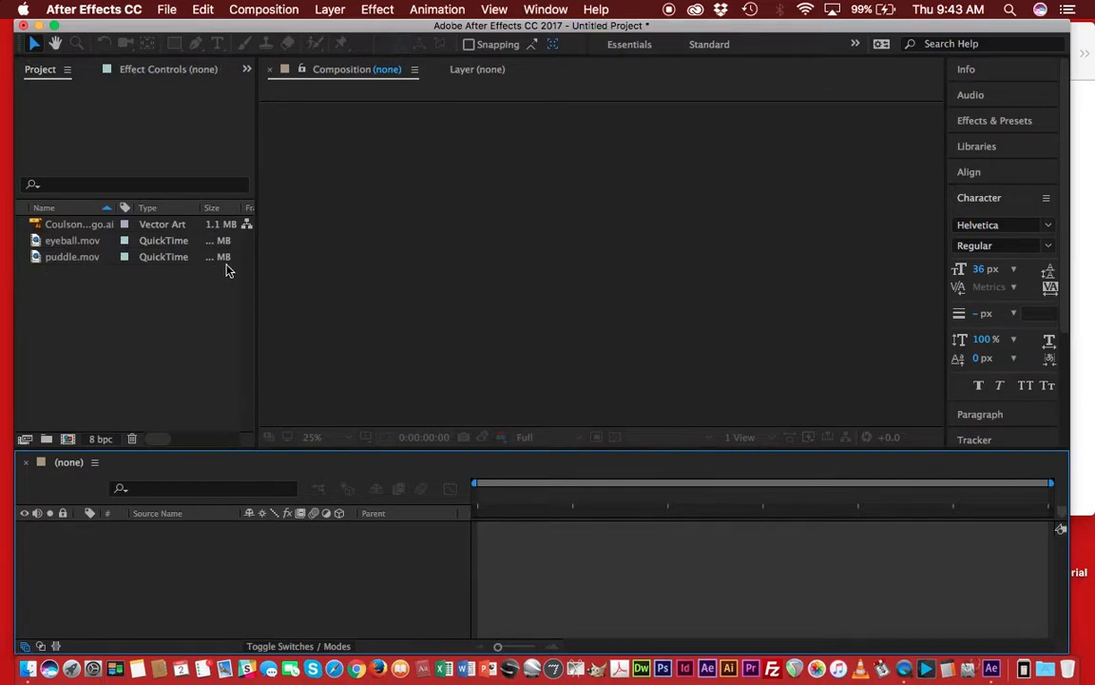
key(super+n)
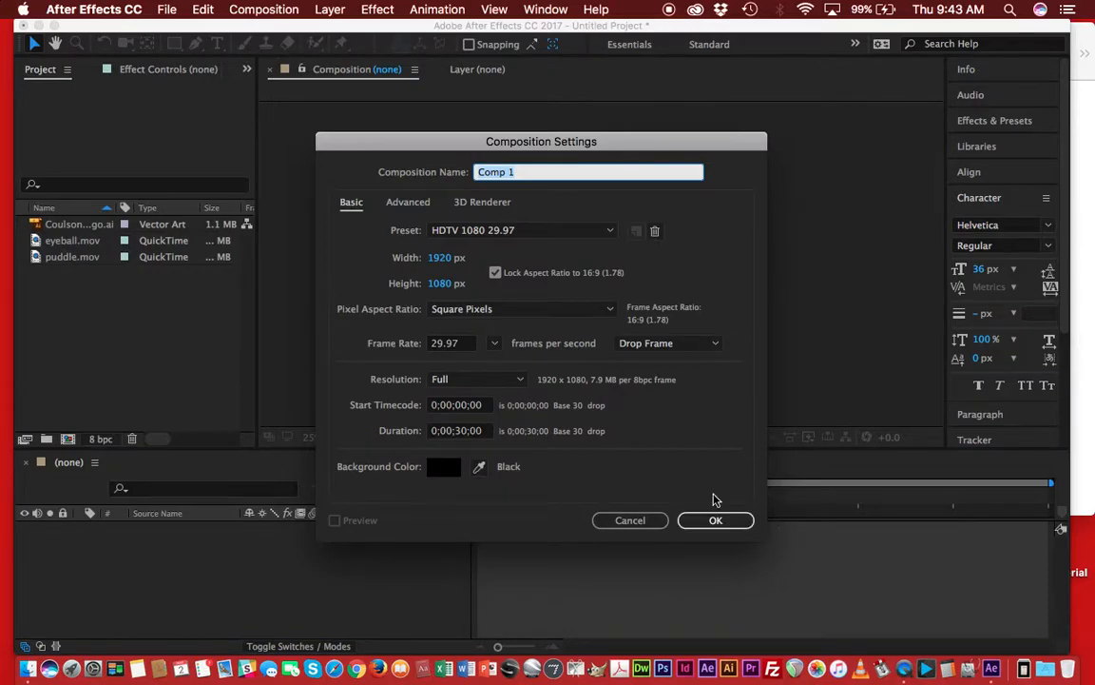
click(637, 520)
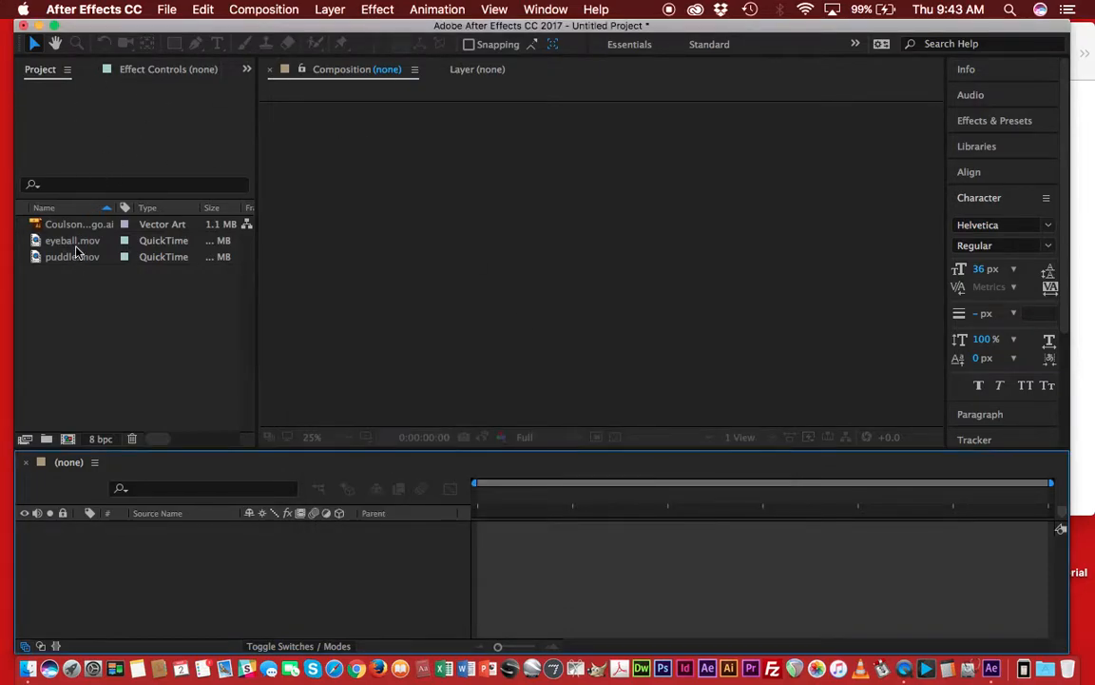
Create a composition from puddle.mov by dropping it into the empty timeline.
click(68, 259)
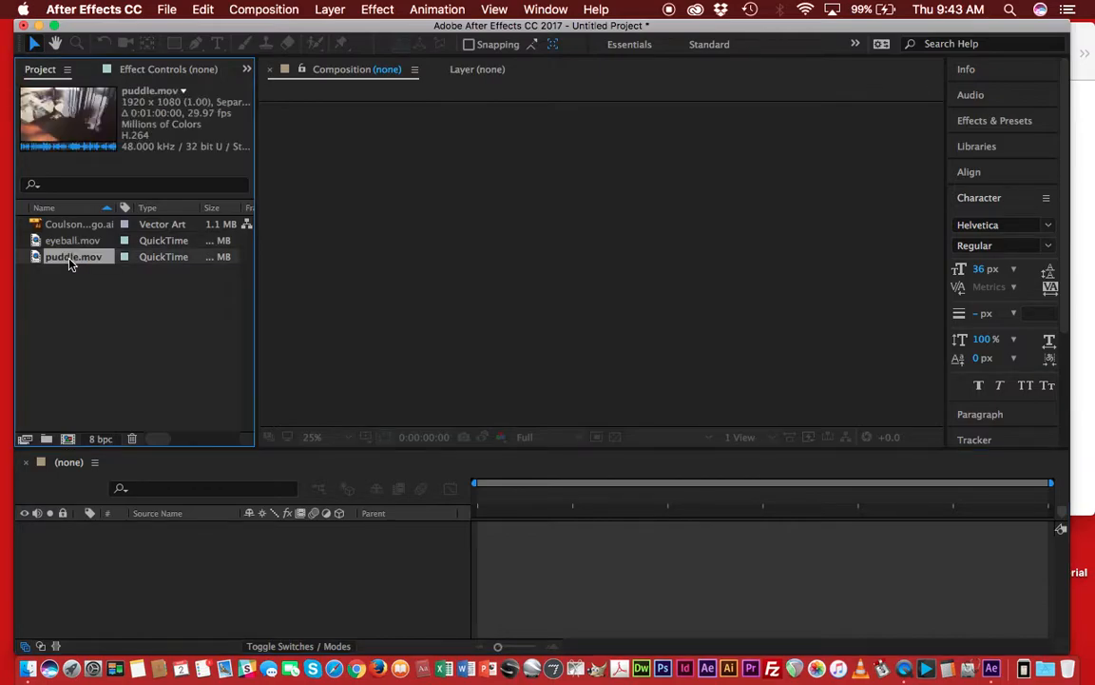
drag(68, 263, 218, 557)
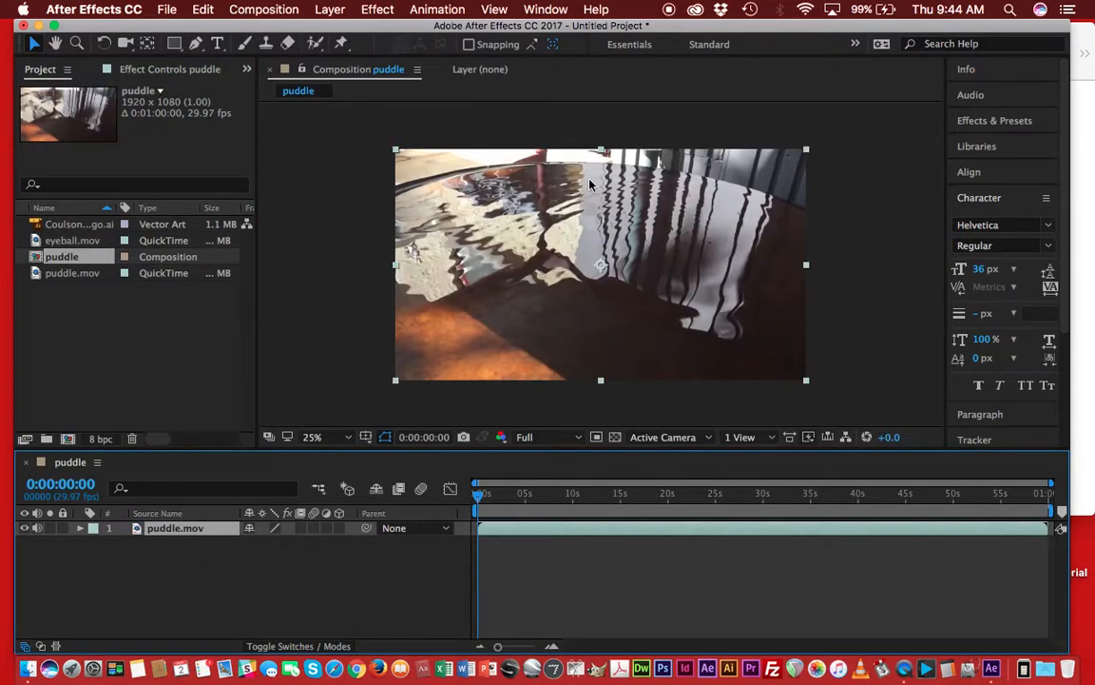
Play back the puddle composition to preview the footage.
key(space)
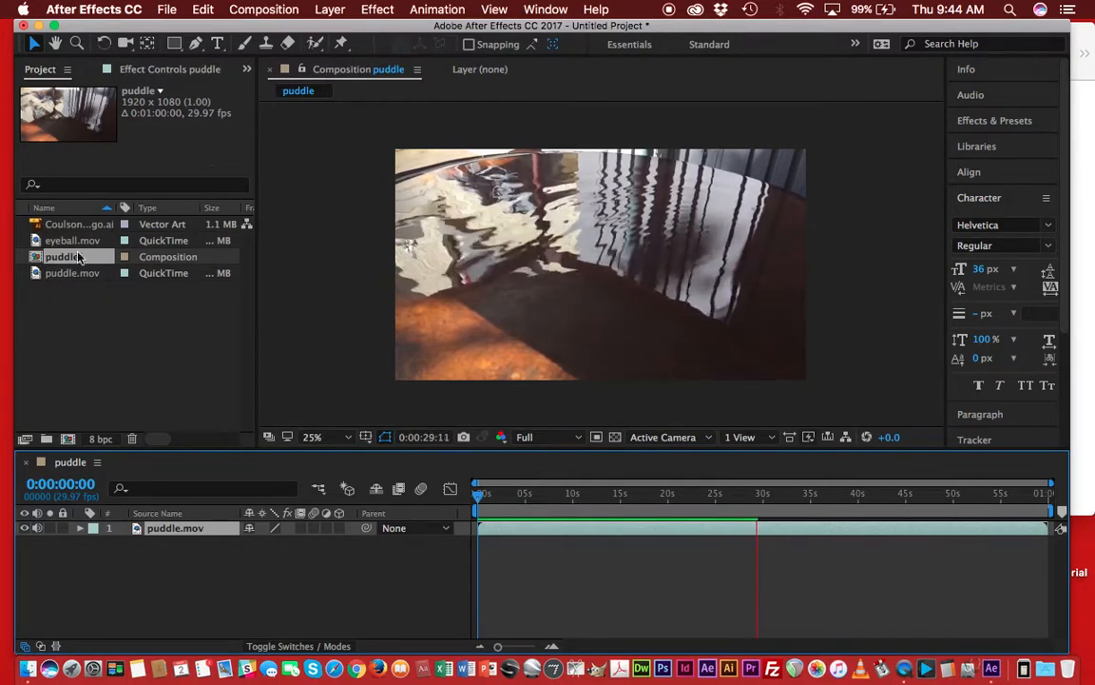
click(525, 276)
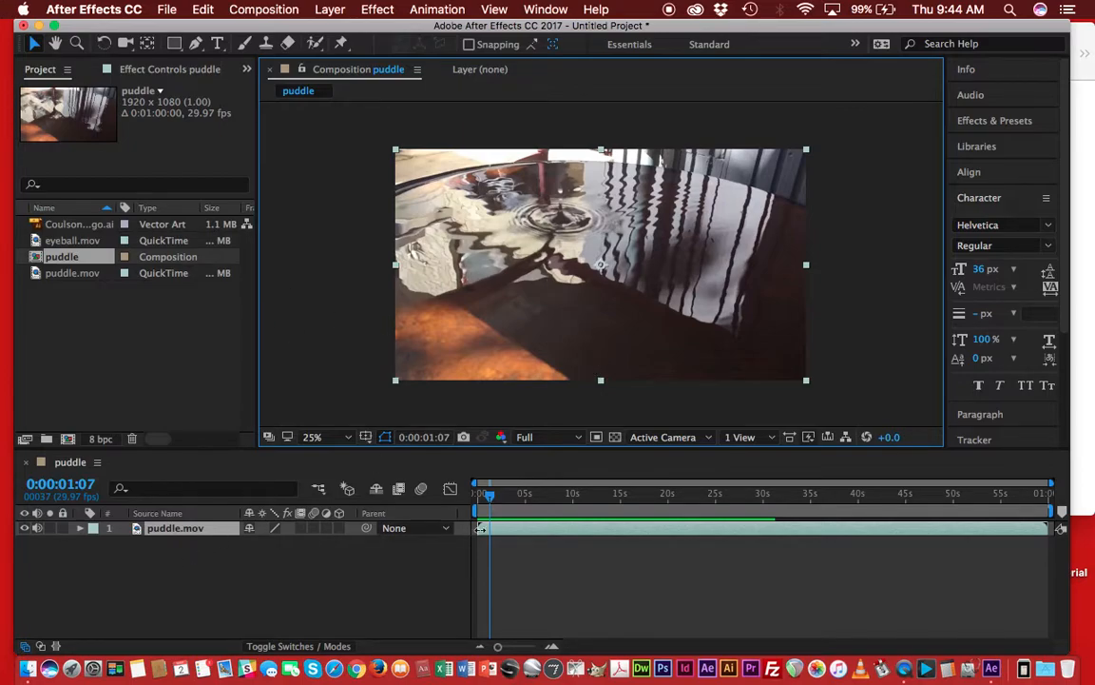
Delete the puddle.mov layer from the timeline.
click(534, 540)
key(Delete)
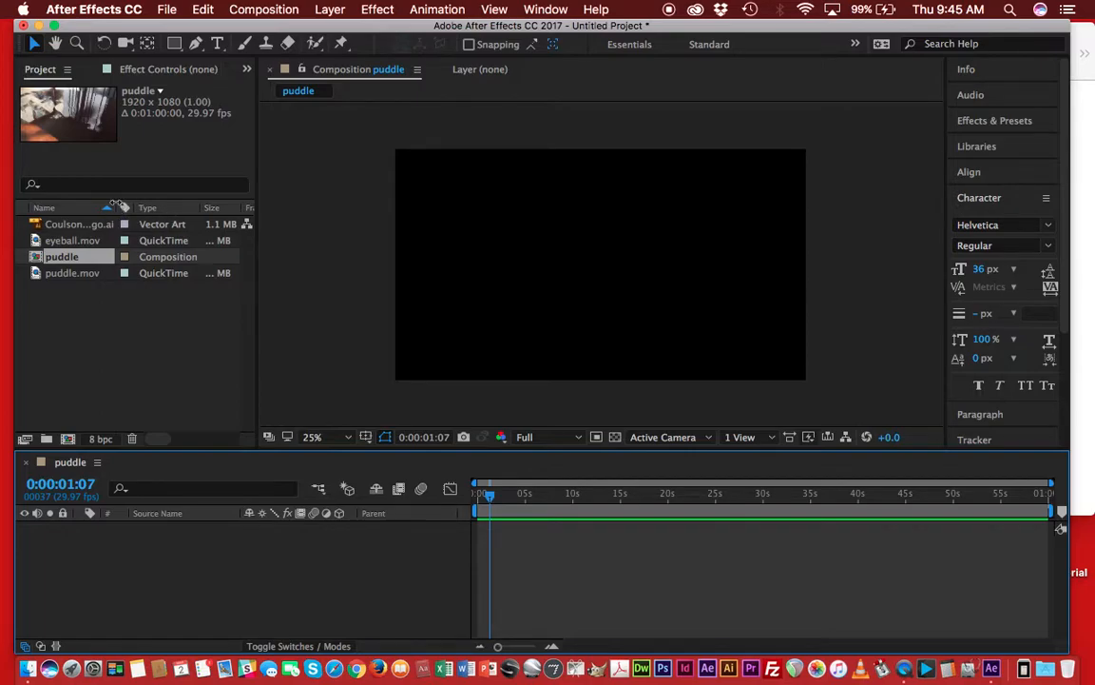
Drop puddle.mov into the timeline starting around 25 s, then slide the layer to start near 20 s.
drag(72, 274, 711, 540)
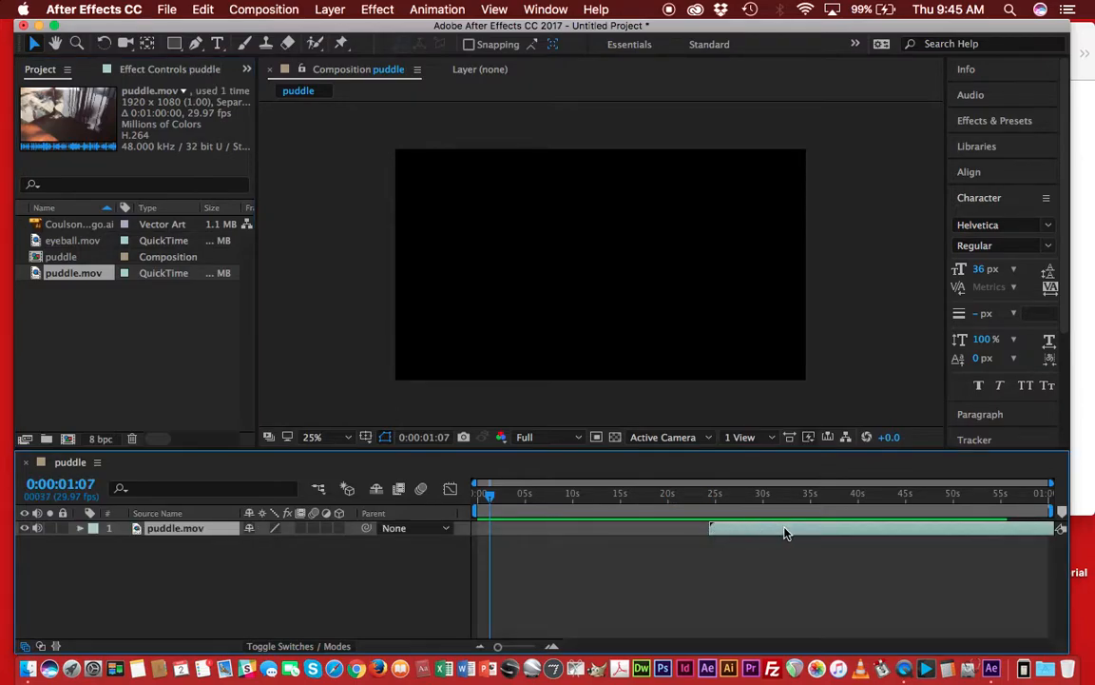
drag(785, 534, 759, 523)
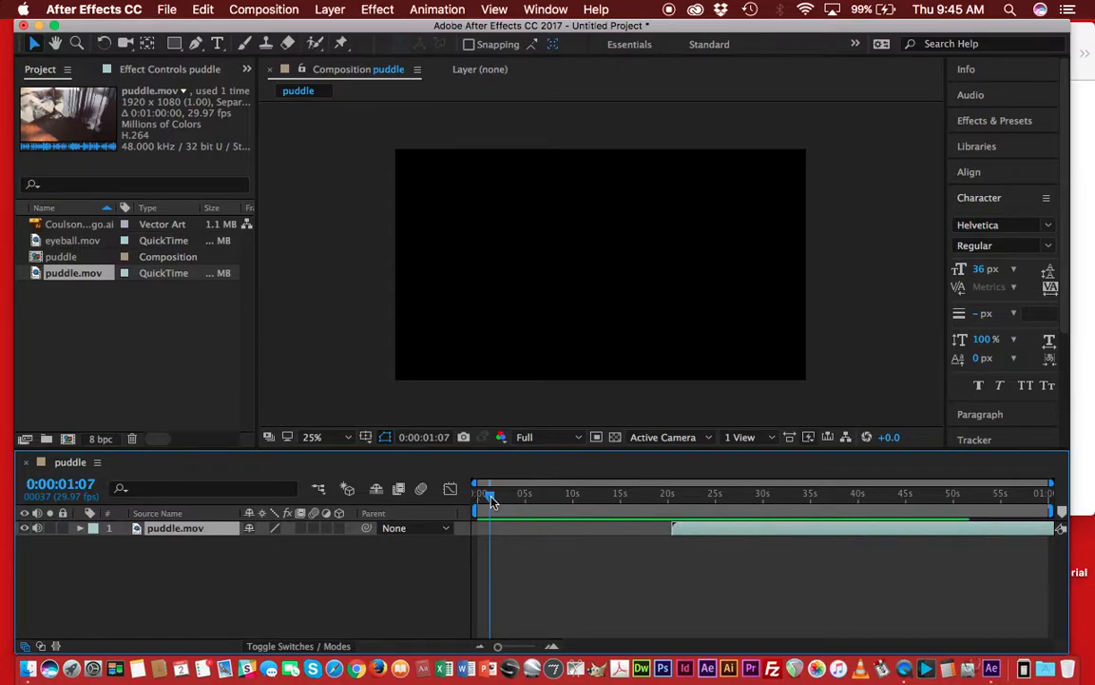
Move the playhead back to the start and delete the puddle.mov layer.
drag(491, 502, 458, 503)
key(Delete)
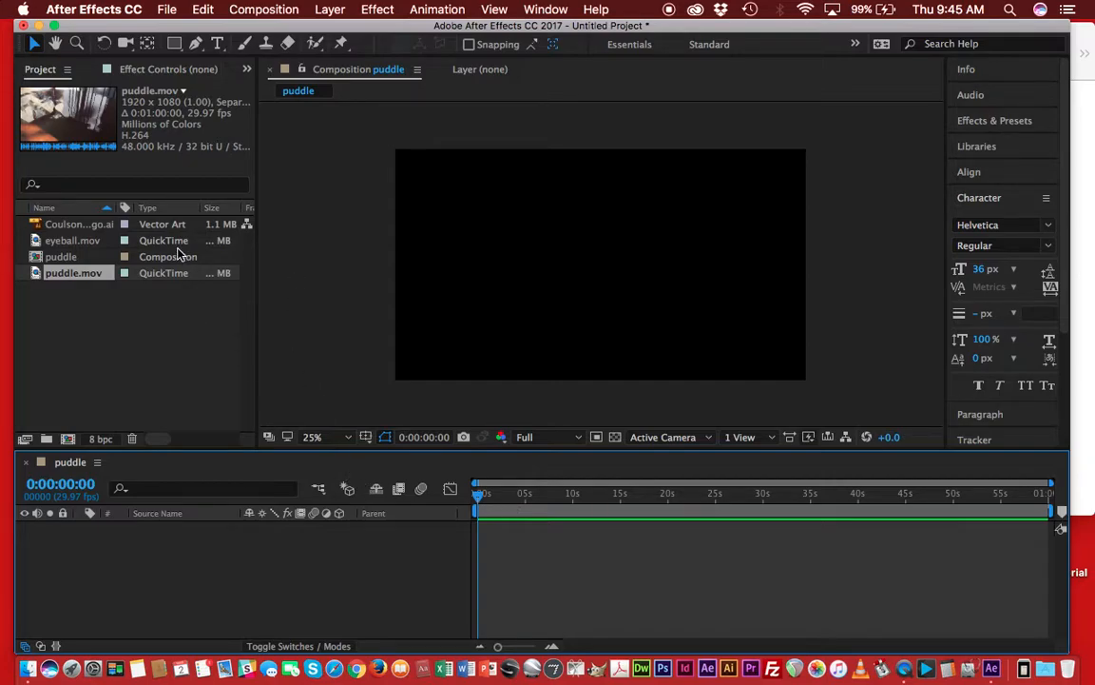
Drop puddle.mov into the composition viewer and center it in the frame.
drag(42, 277, 510, 197)
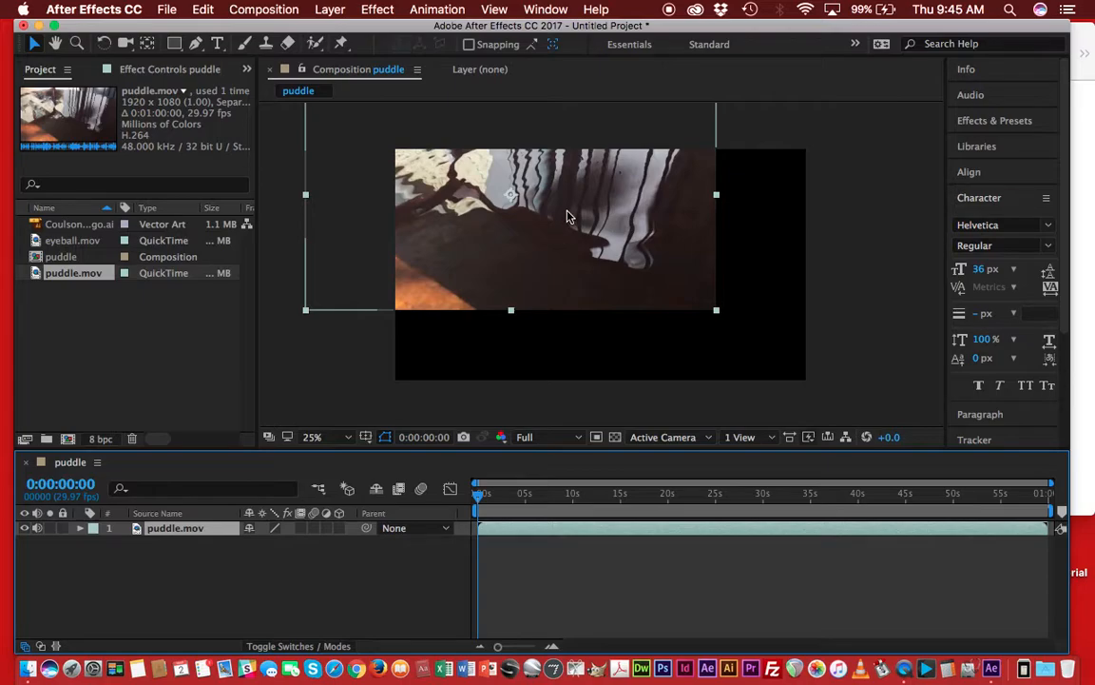
drag(590, 200, 645, 283)
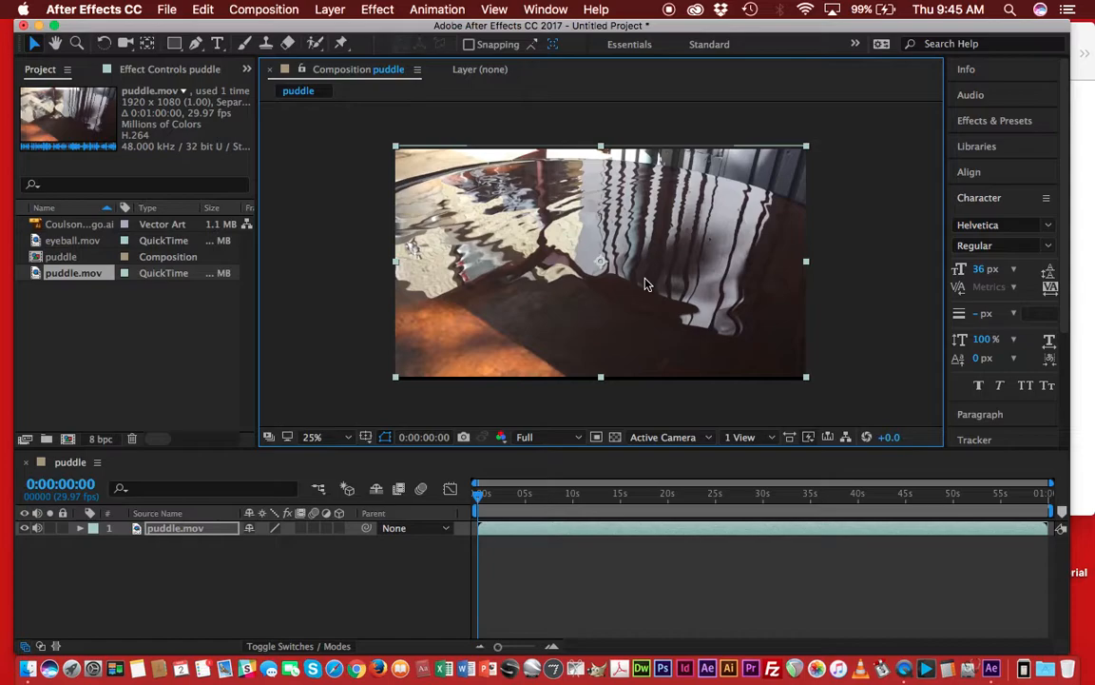
Delete the puddle.mov layer and add puddle.mov back into the timeline from the project.
key(Delete)
drag(35, 276, 267, 570)
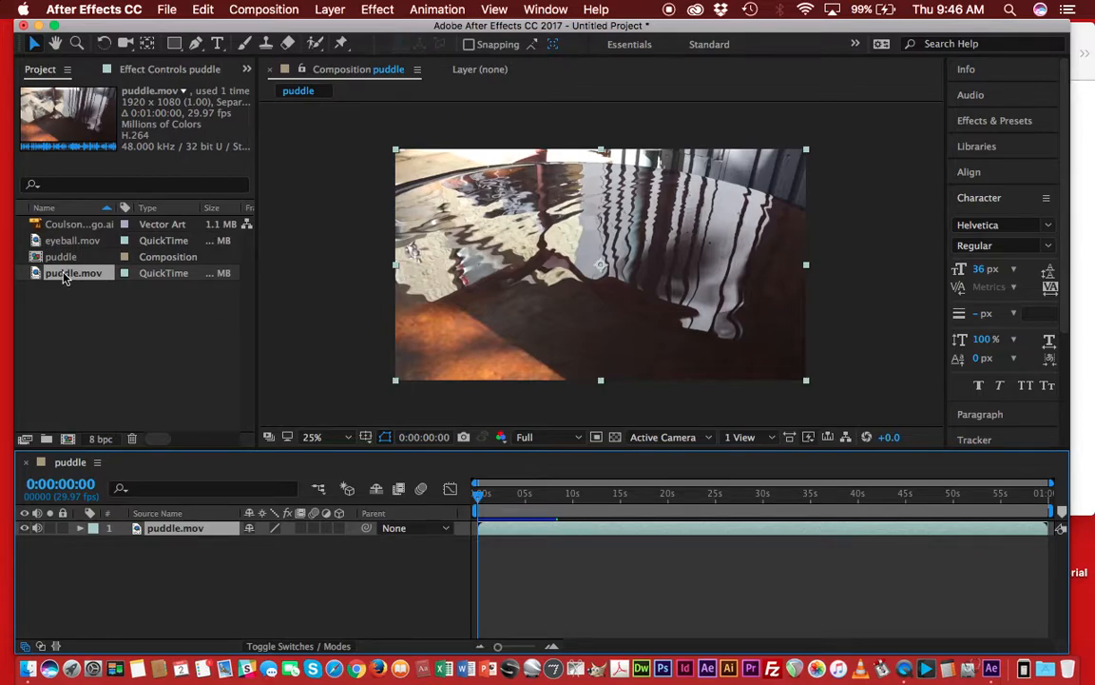
Add eyeball.mov and the Coulson logo.ai file to the composition's timeline as new layers.
click(55, 240)
drag(46, 246, 44, 570)
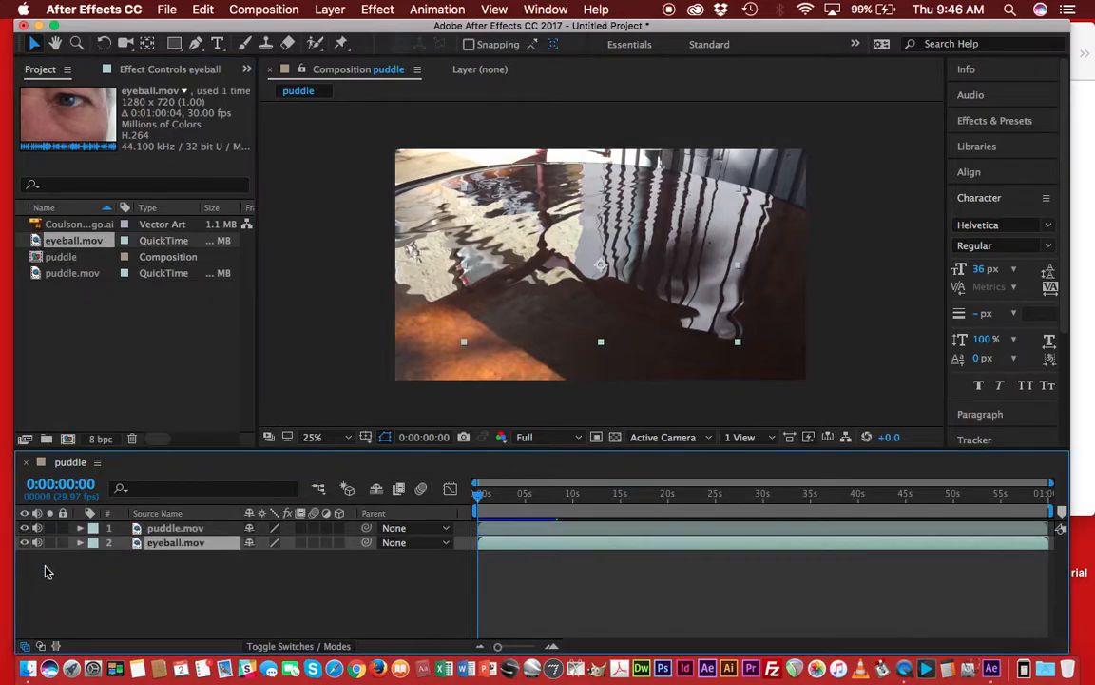
drag(57, 228, 59, 566)
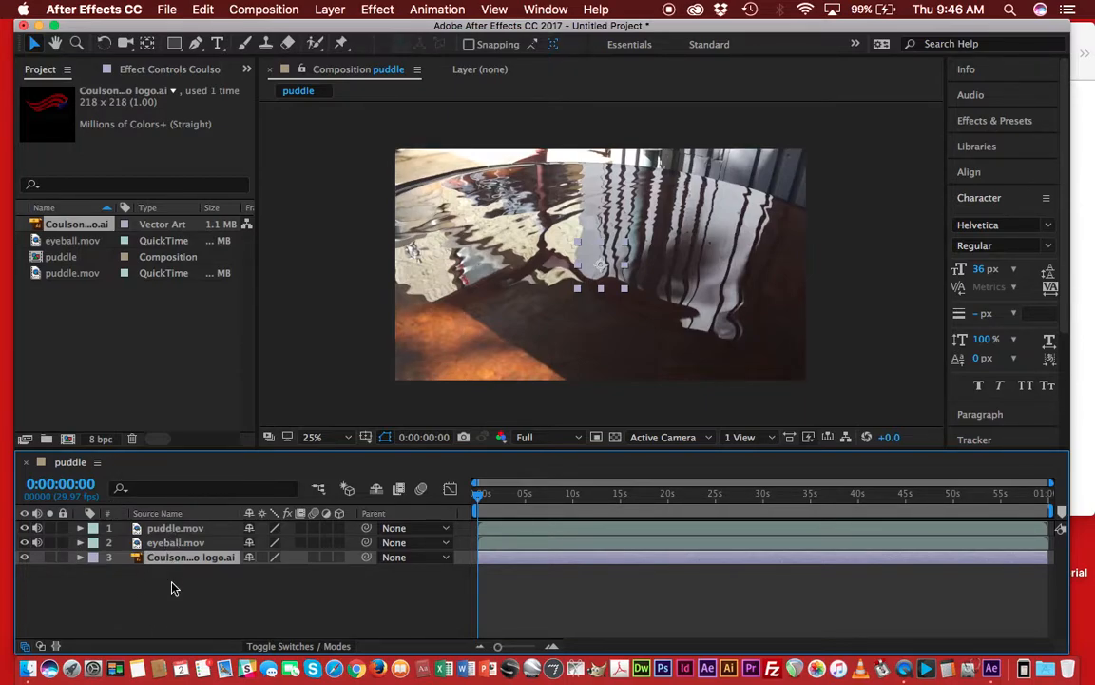
click(118, 563)
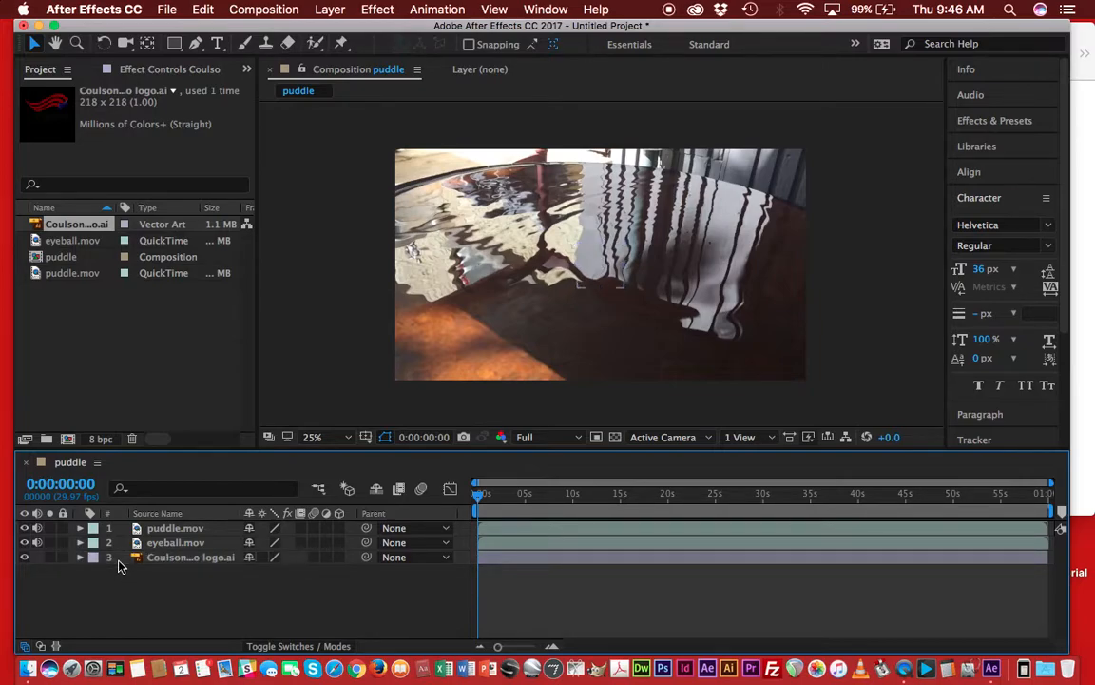
drag(119, 566, 110, 475)
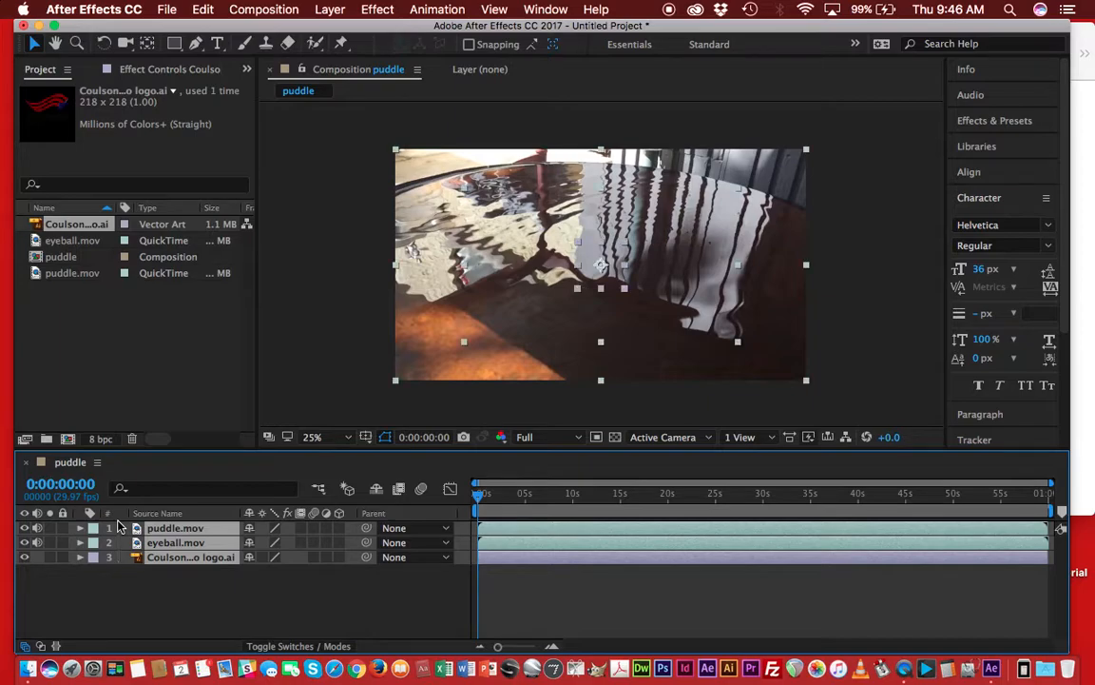
click(127, 584)
drag(121, 562, 123, 517)
click(127, 588)
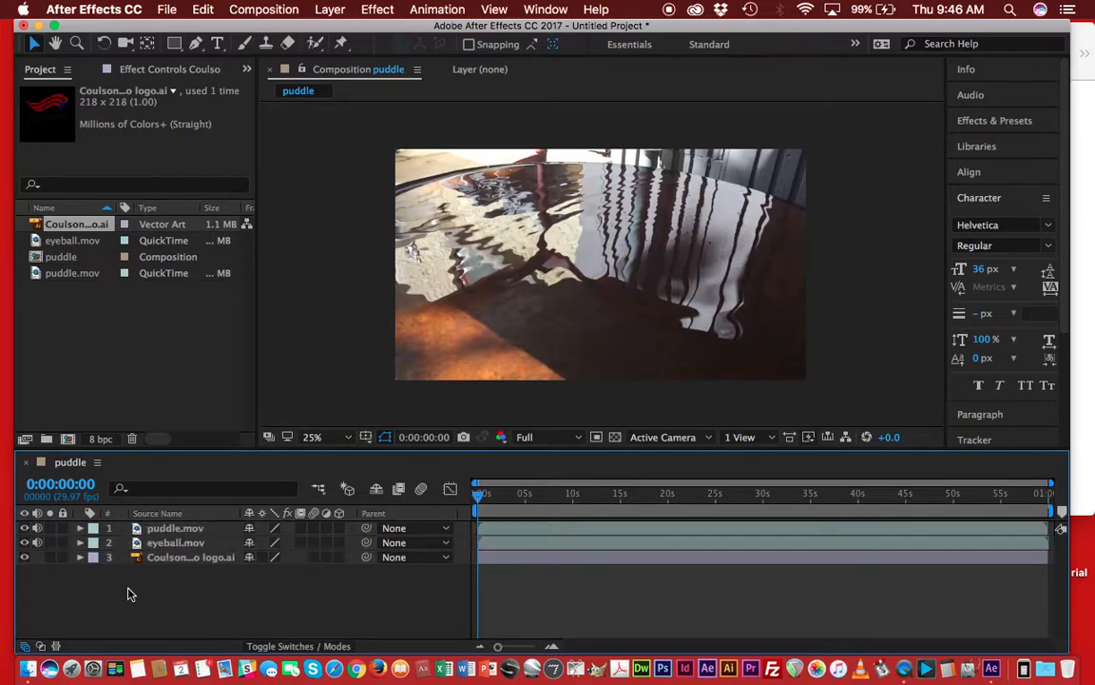
Restack the layers with Coulson logo.ai on top, eyeball.mov in the middle and puddle.mov at the bottom.
click(168, 530)
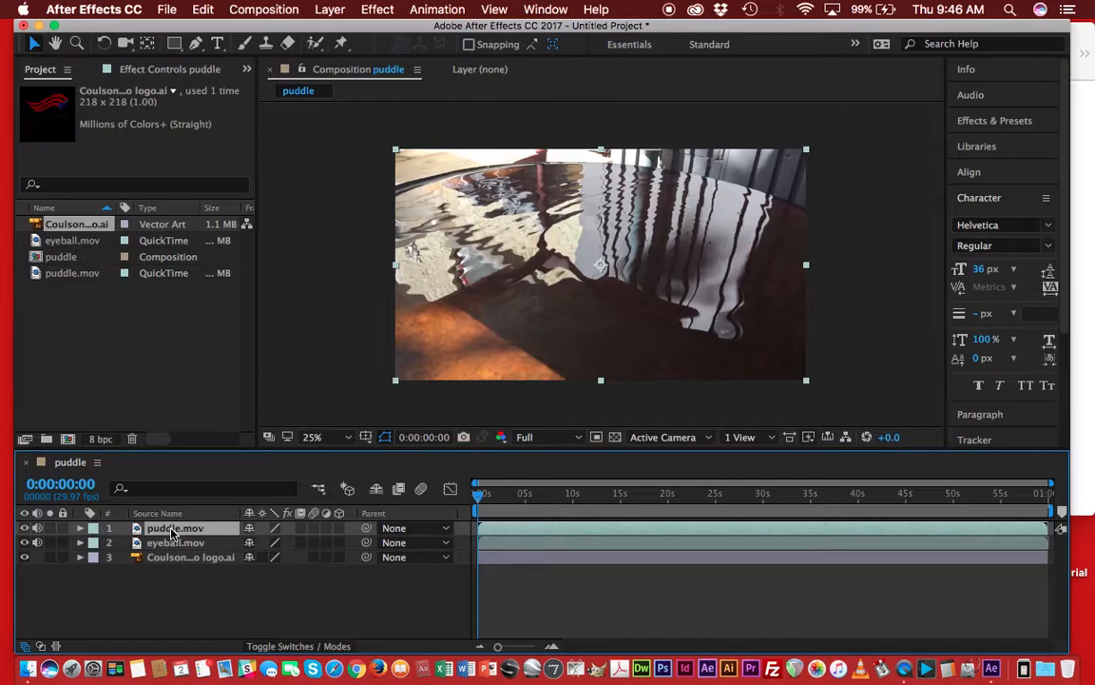
drag(172, 534, 171, 568)
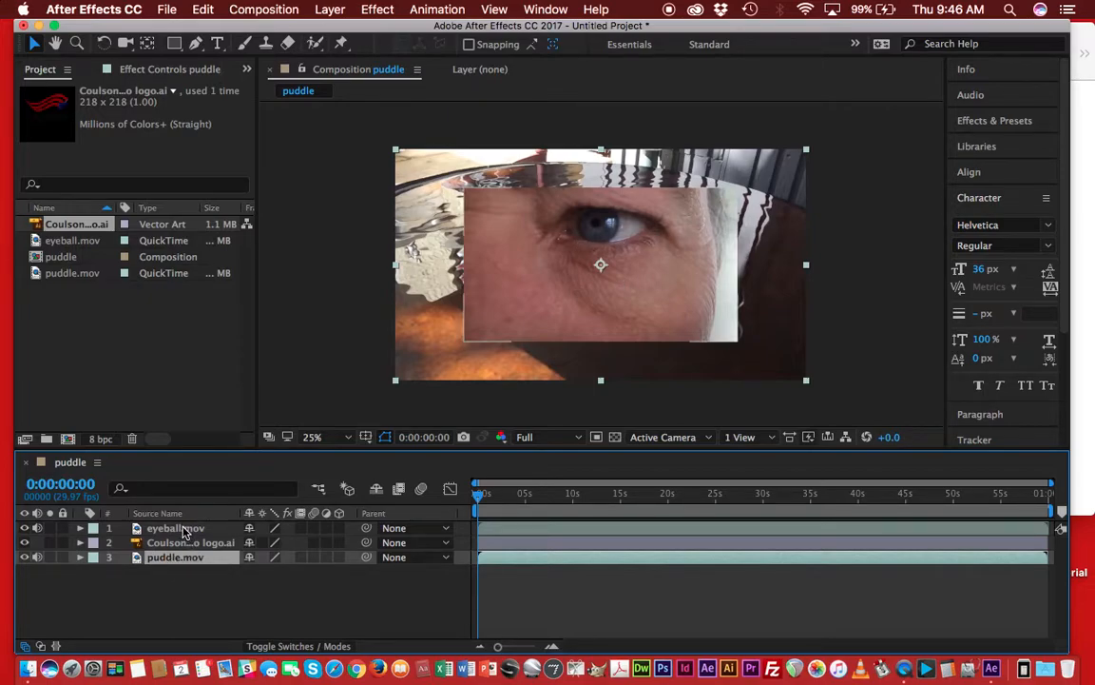
drag(164, 548, 169, 528)
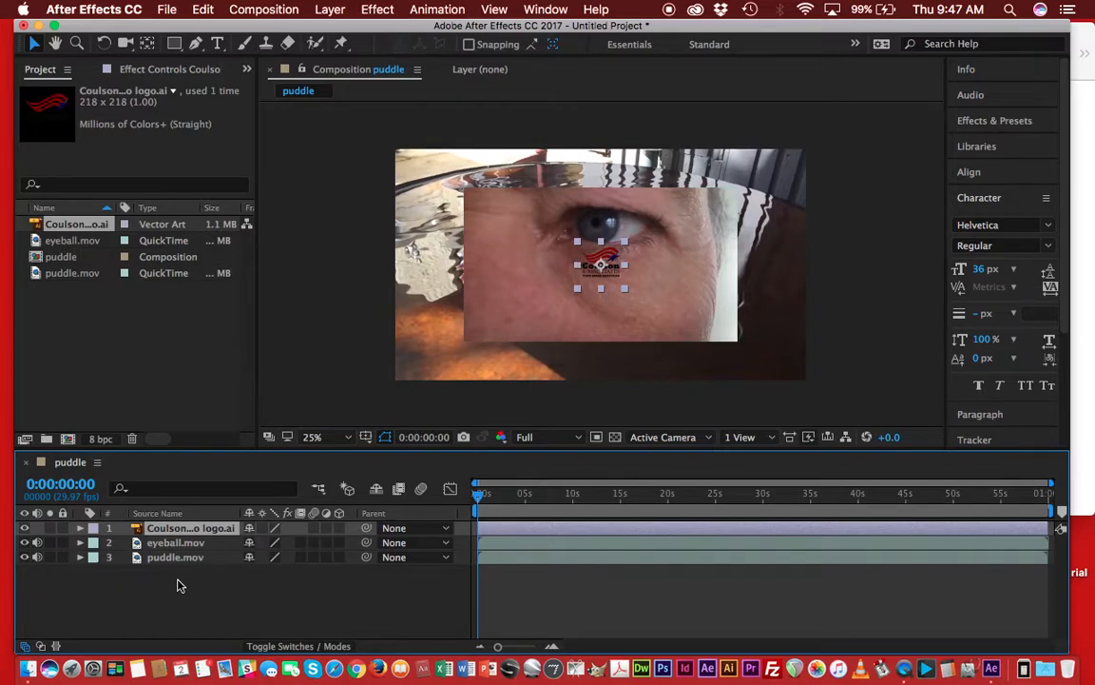
Scale the Coulson logo layer up to 247%.
click(116, 548)
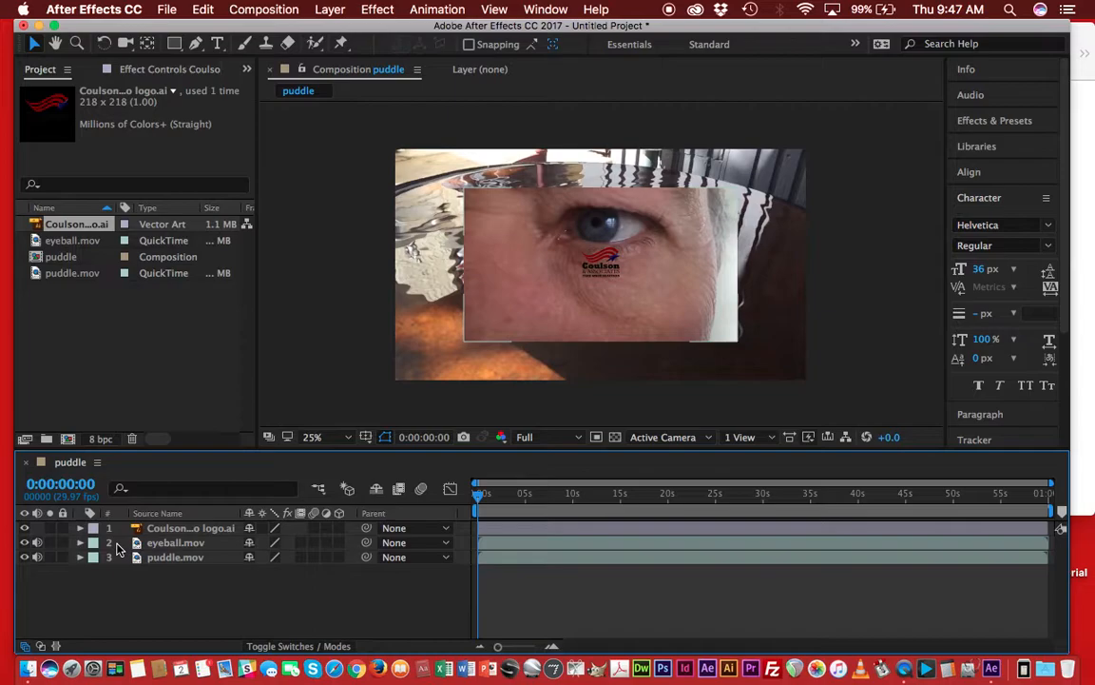
click(595, 530)
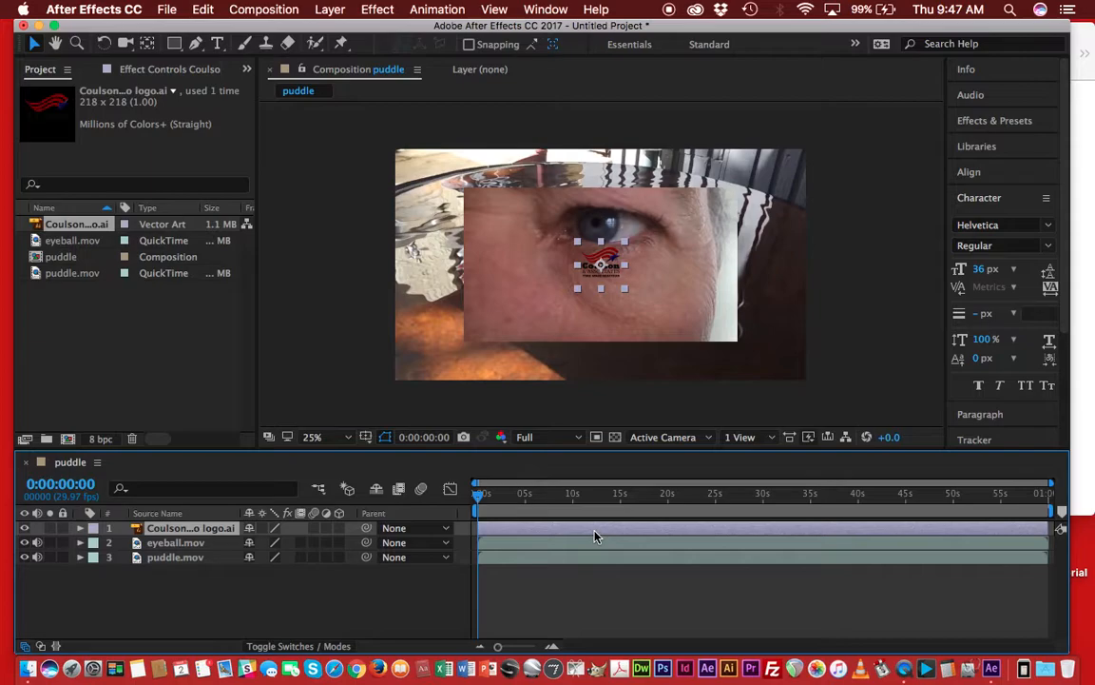
key(s)
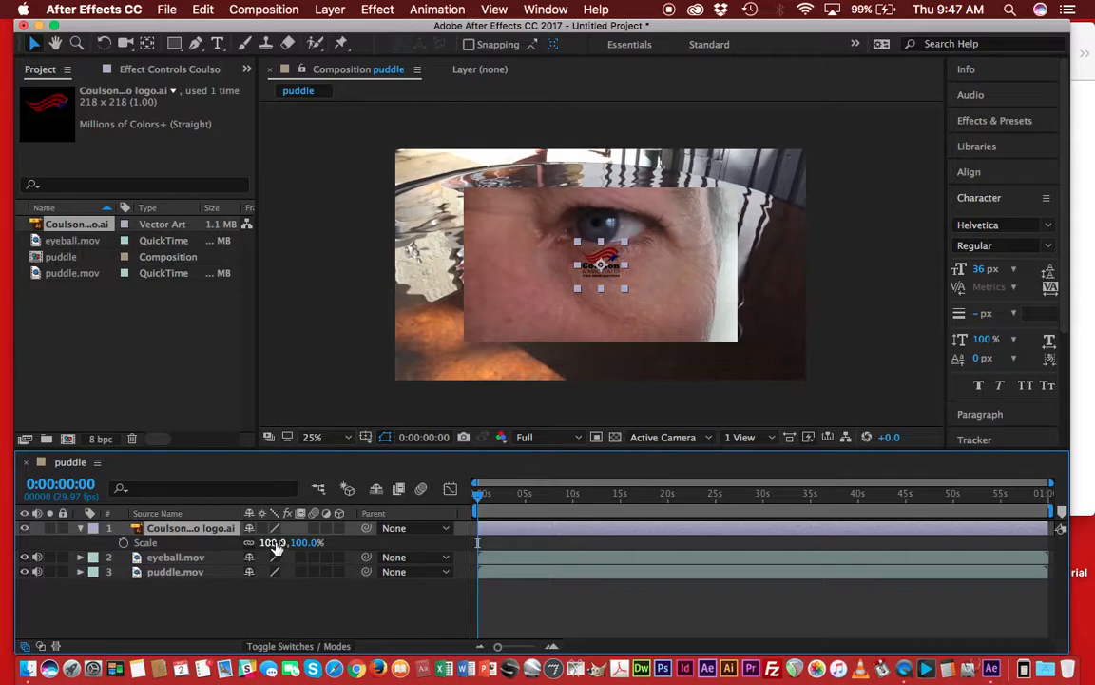
drag(276, 545, 384, 541)
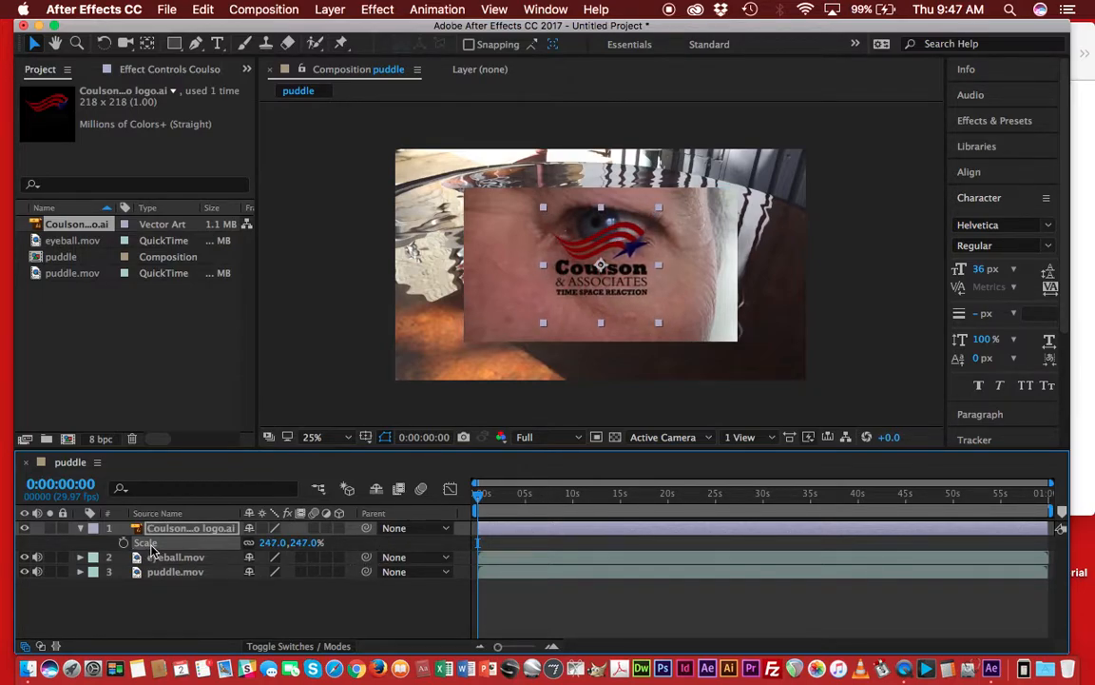
Move the Coulson logo layer to position 267, 874 near the frame's lower-left corner.
click(501, 529)
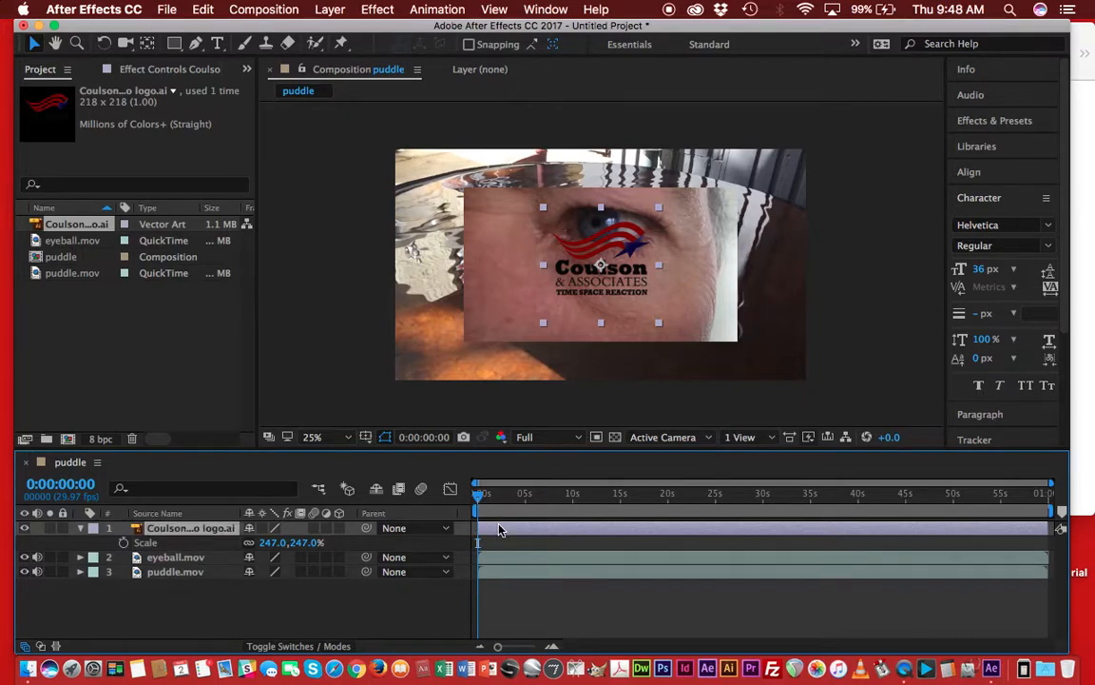
key(p)
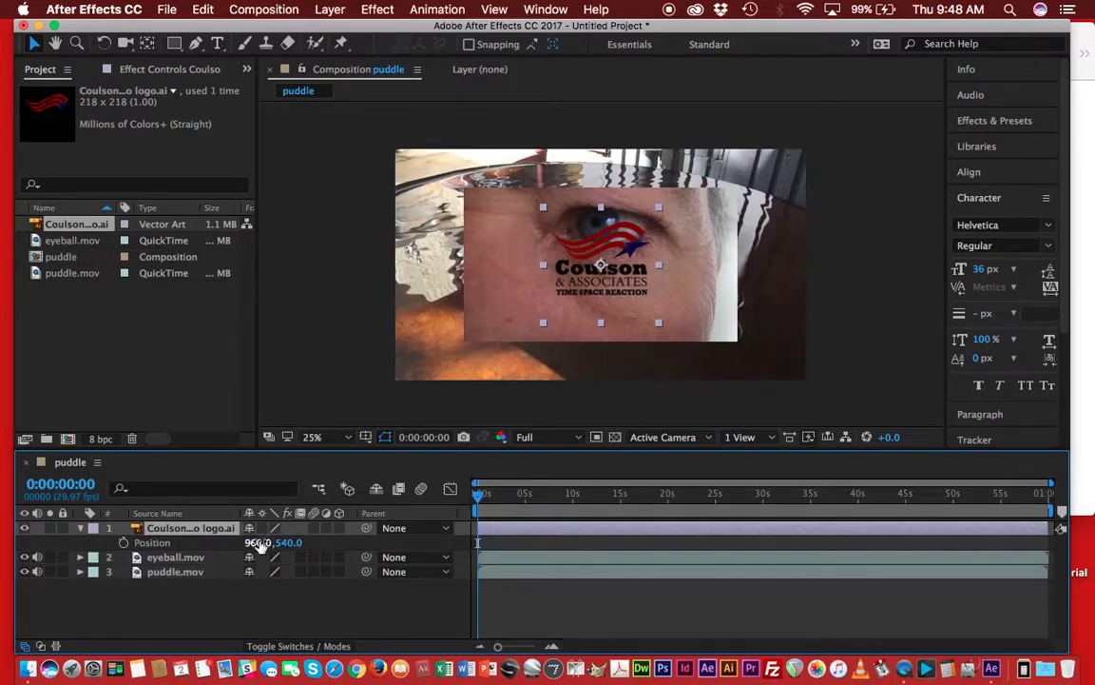
drag(257, 542, 15, 579)
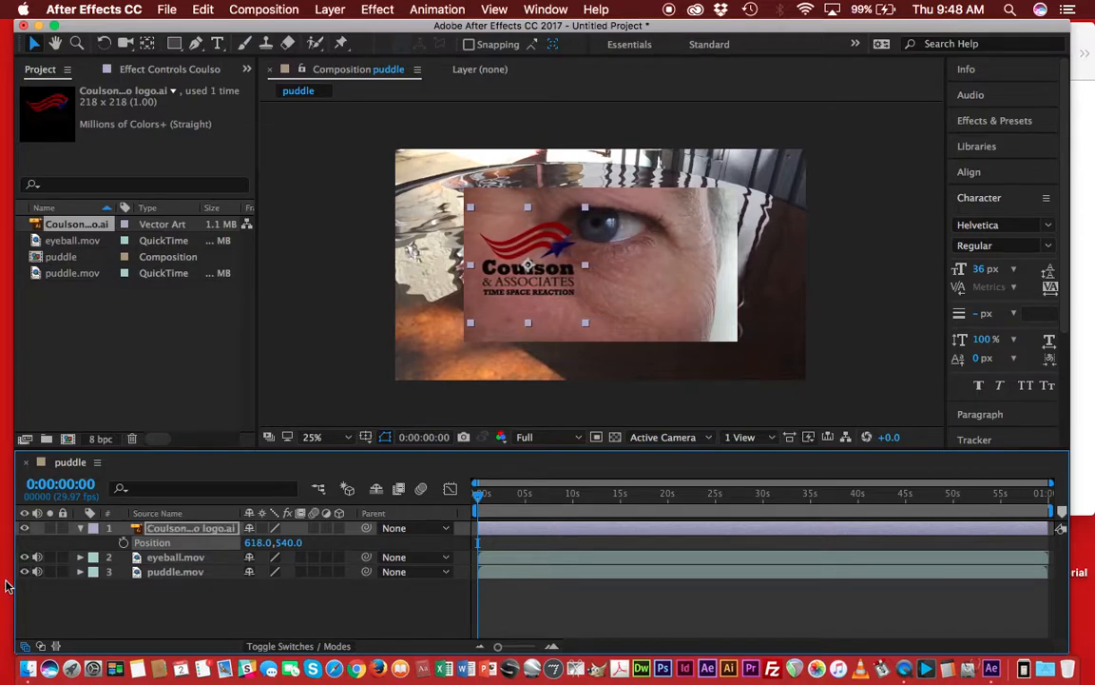
drag(252, 542, 67, 509)
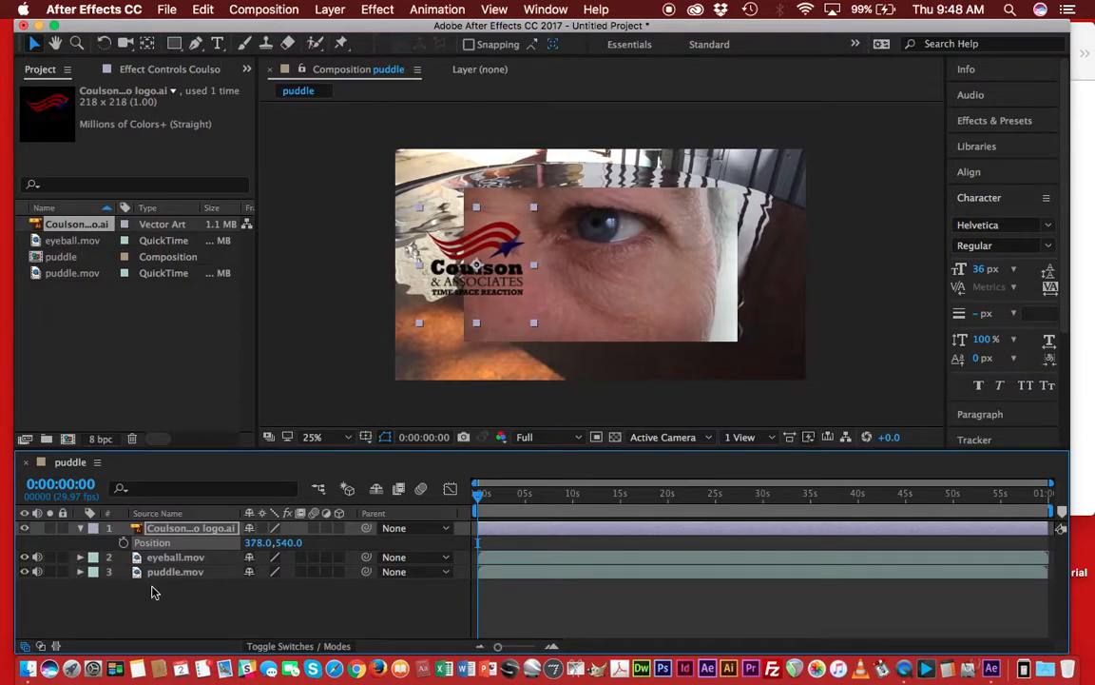
drag(295, 544, 318, 683)
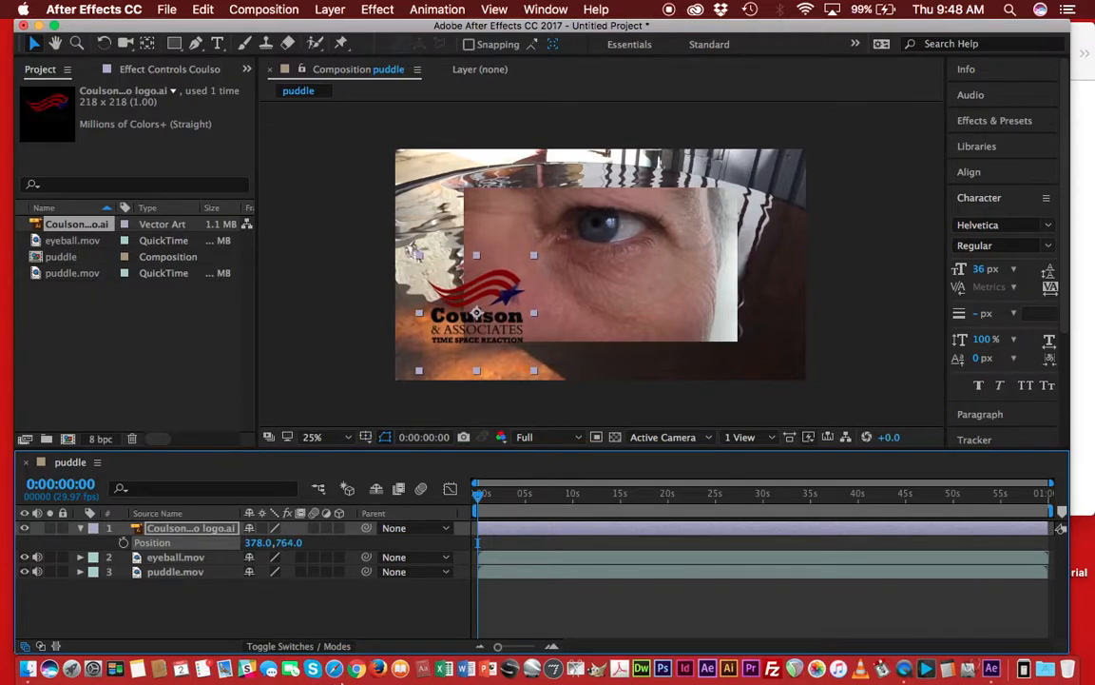
drag(285, 543, 288, 630)
drag(249, 543, 151, 542)
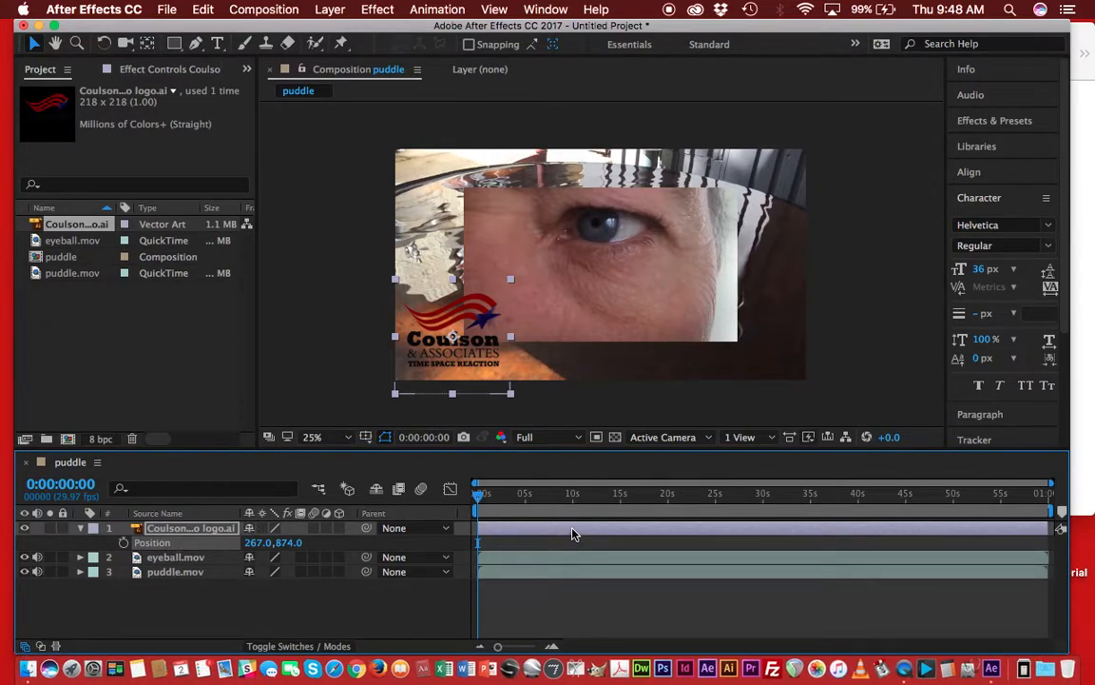
Reveal the logo layer's Rotation and Opacity properties and try scrubbing their values.
key(r)
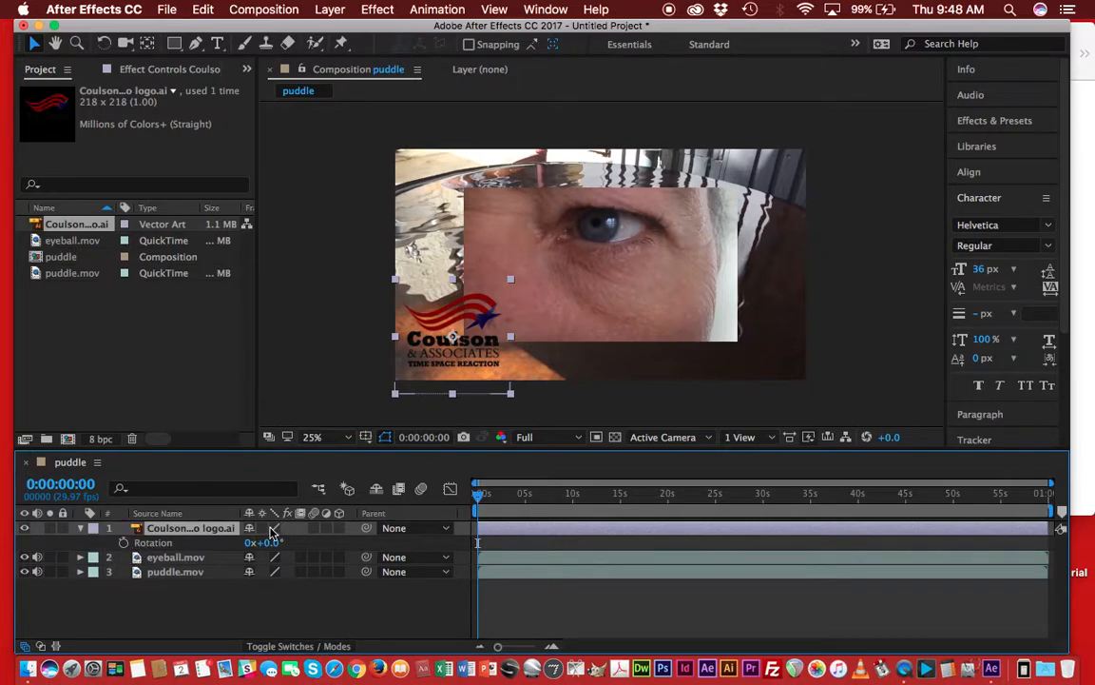
drag(271, 549, 343, 620)
key(t)
drag(253, 545, 312, 551)
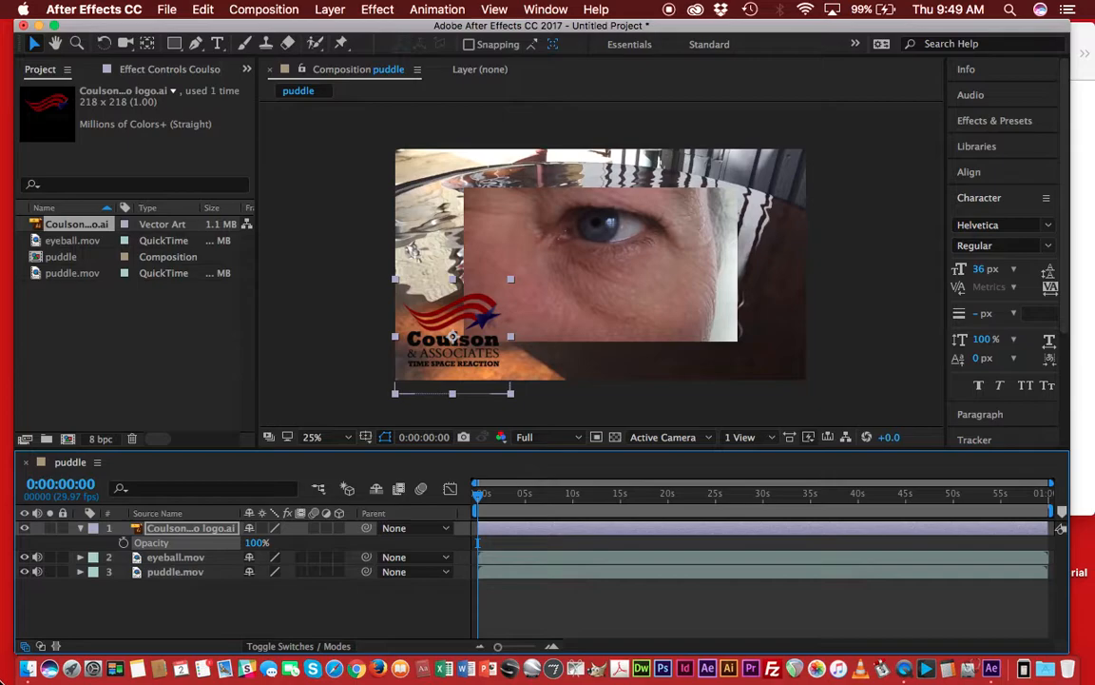
Display the logo layer's Rotation, Scale and Position properties together with Opacity.
click(582, 530)
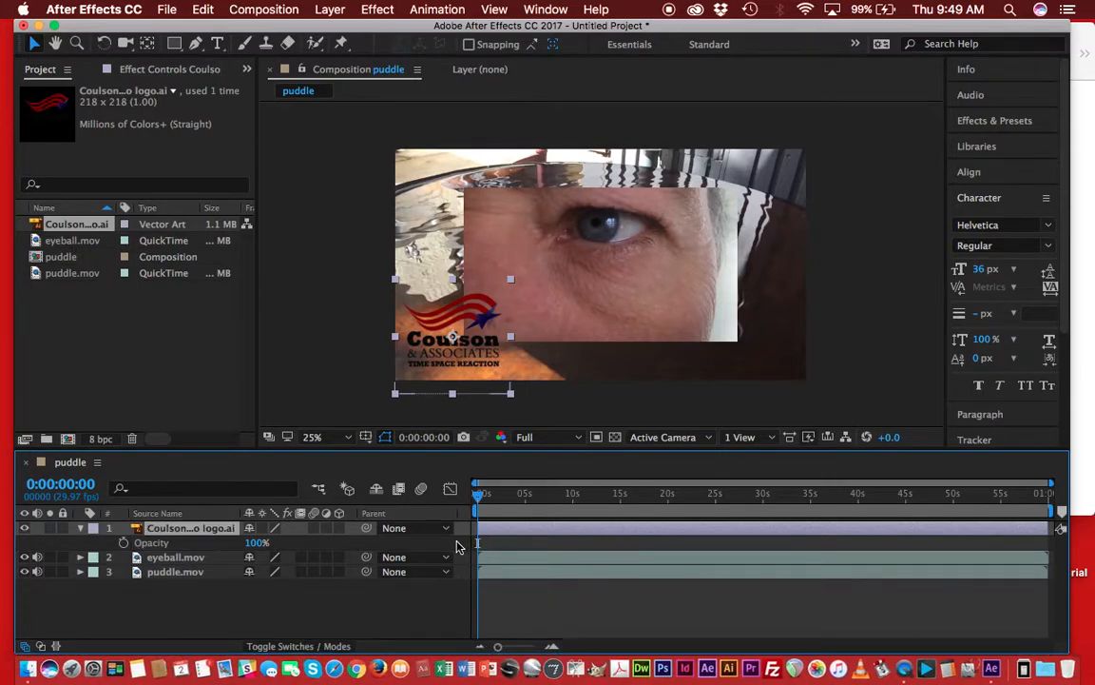
key(shift+r)
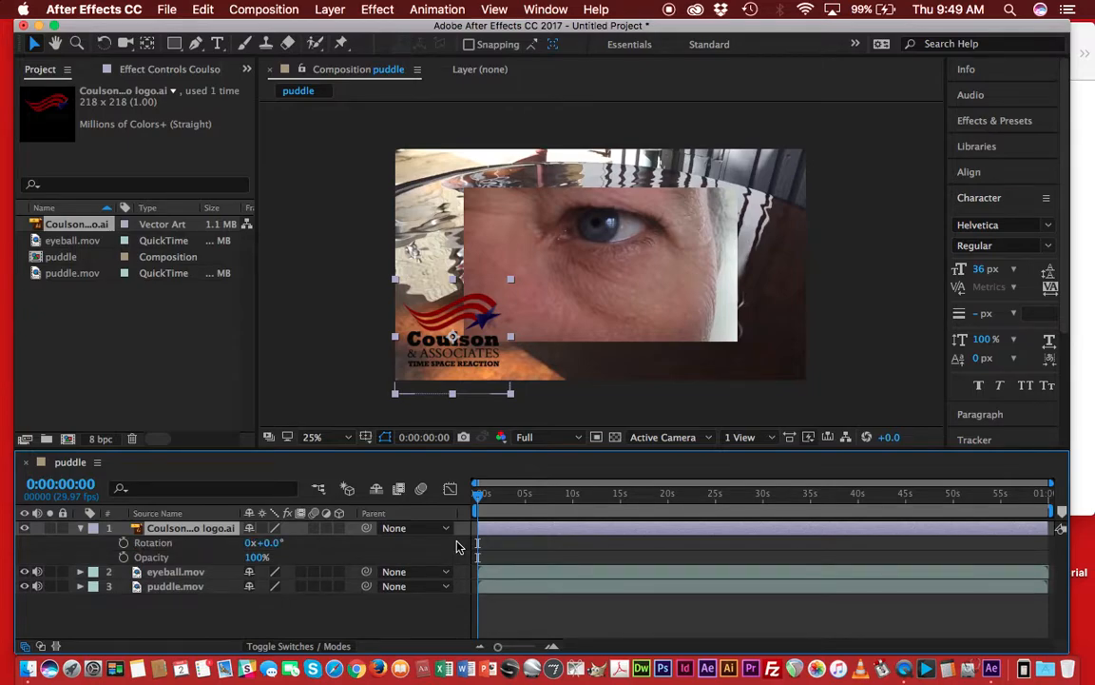
key(shift+s)
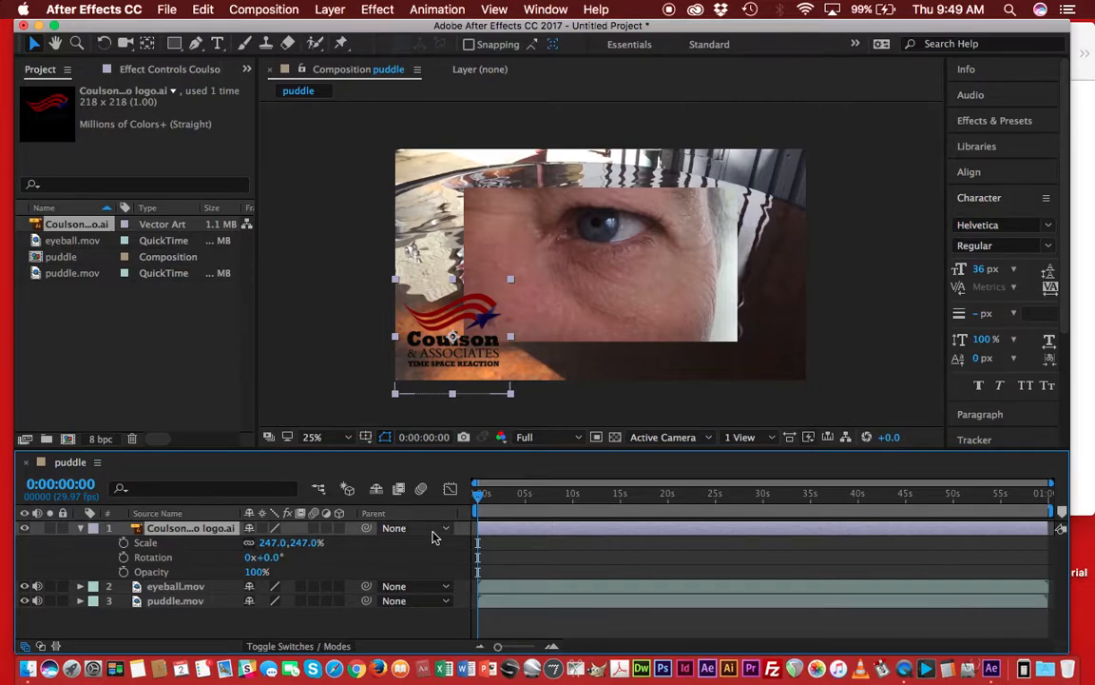
key(shift+p)
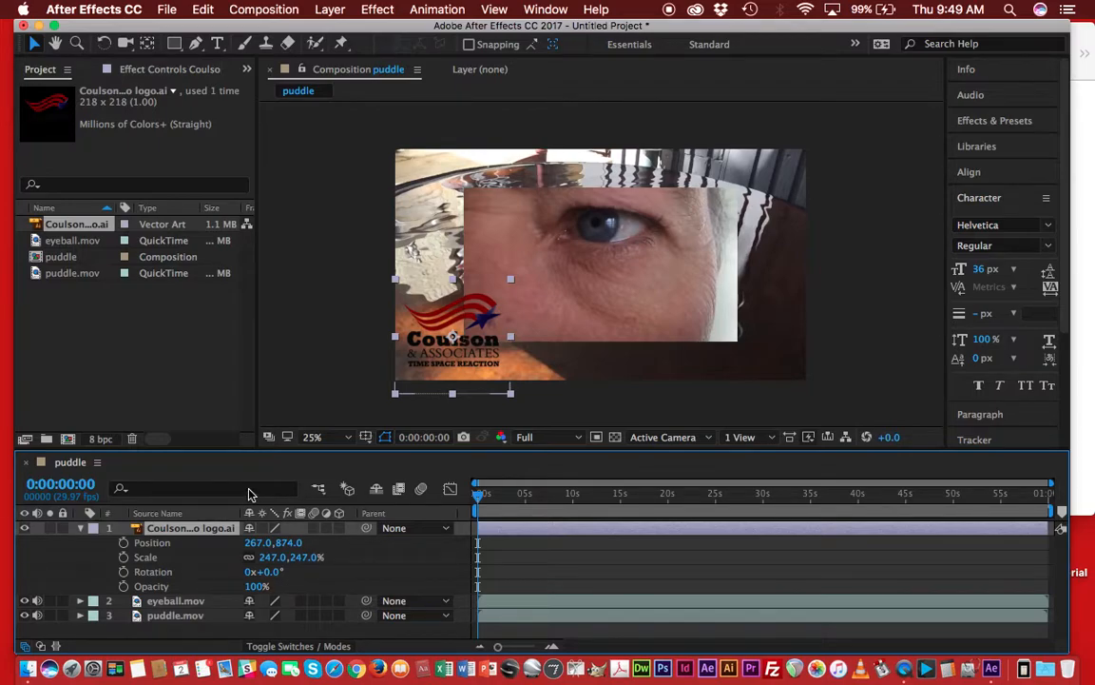
Expand and inspect the eyeball.mov and puddle.mov layers' Transform properties, then collapse all layers.
click(80, 528)
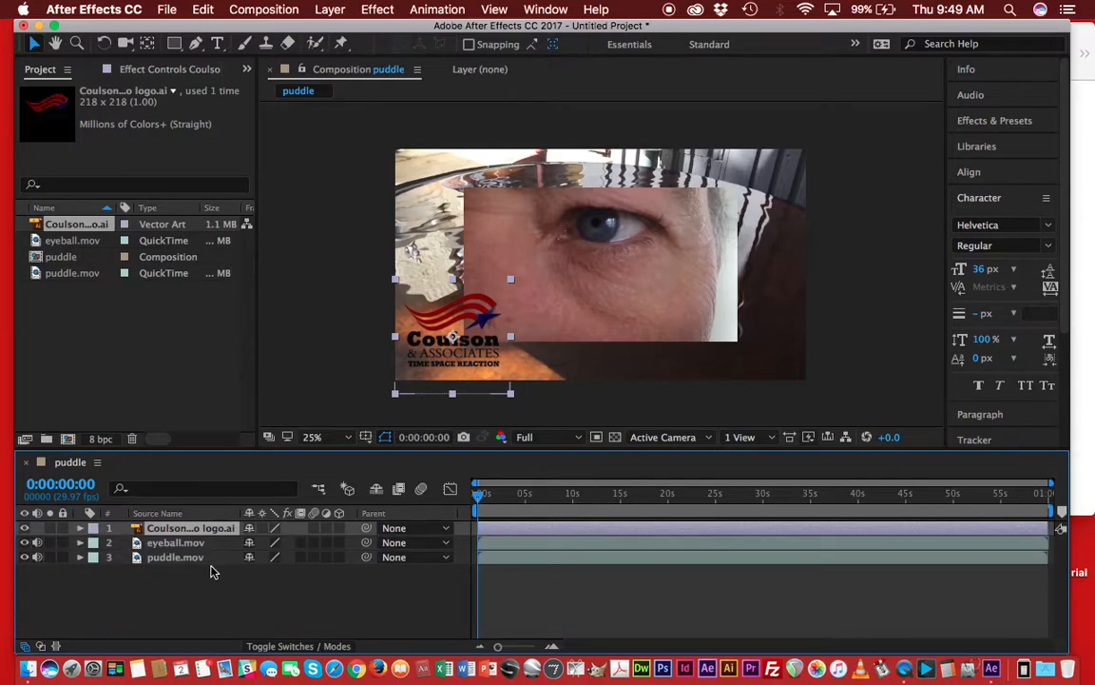
click(79, 543)
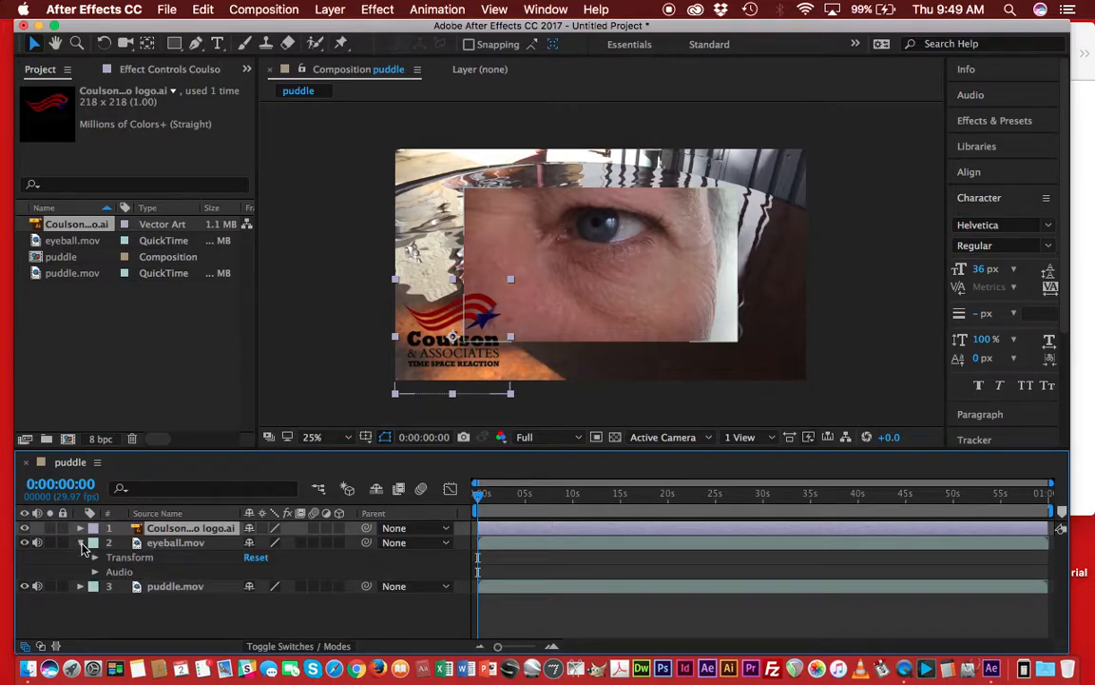
click(80, 543)
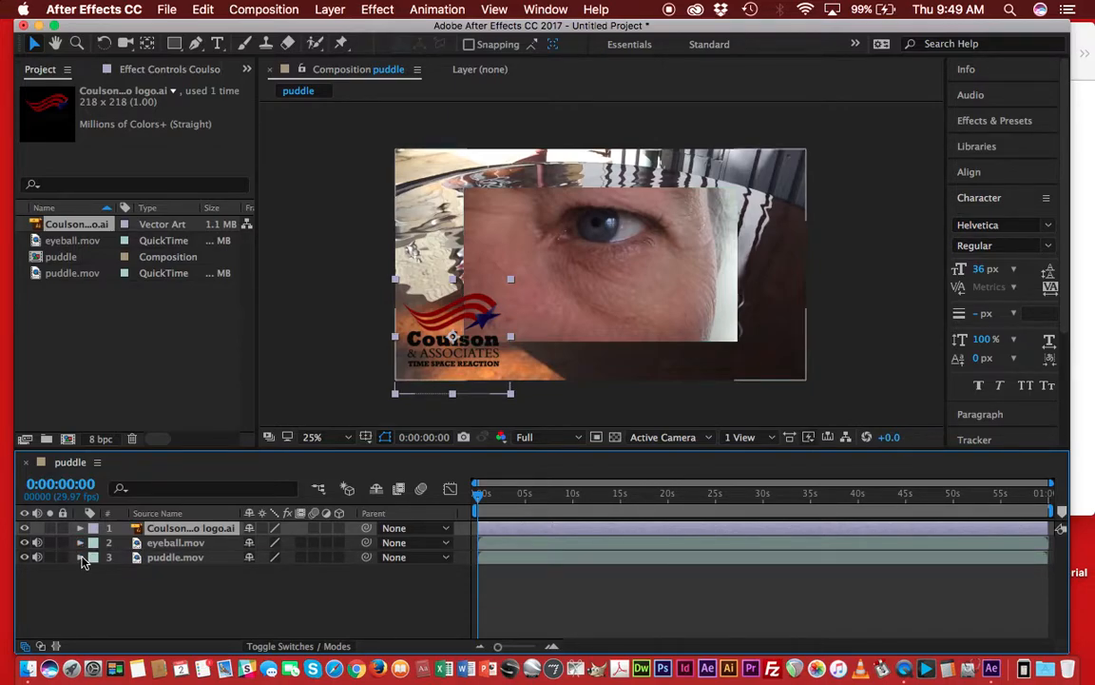
click(81, 557)
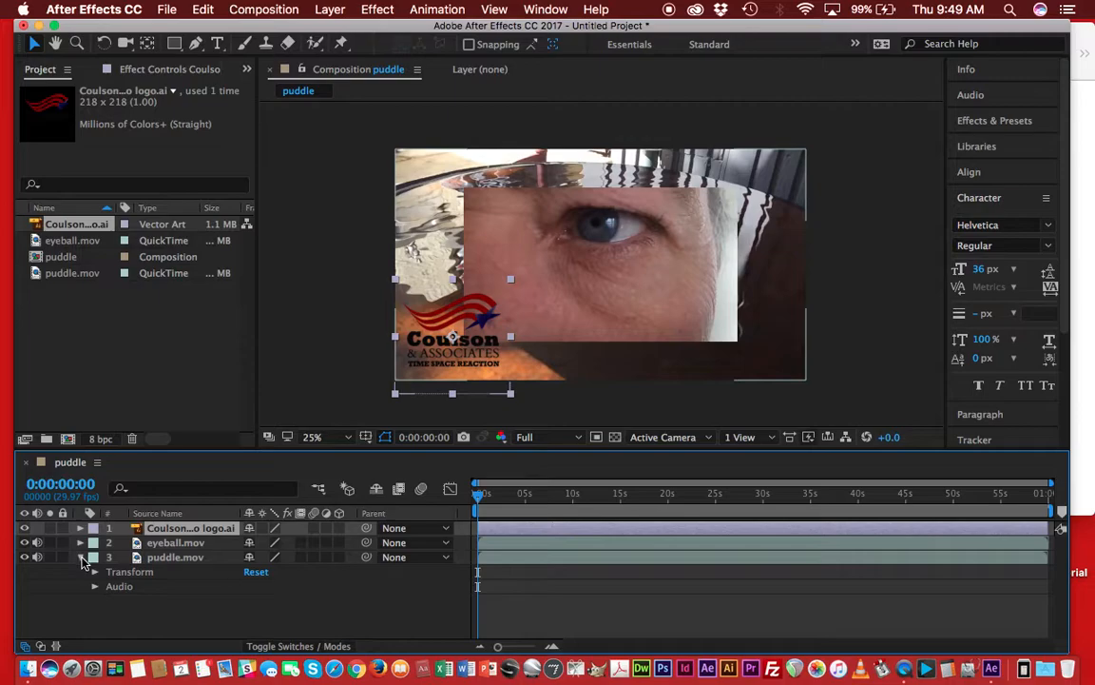
click(95, 572)
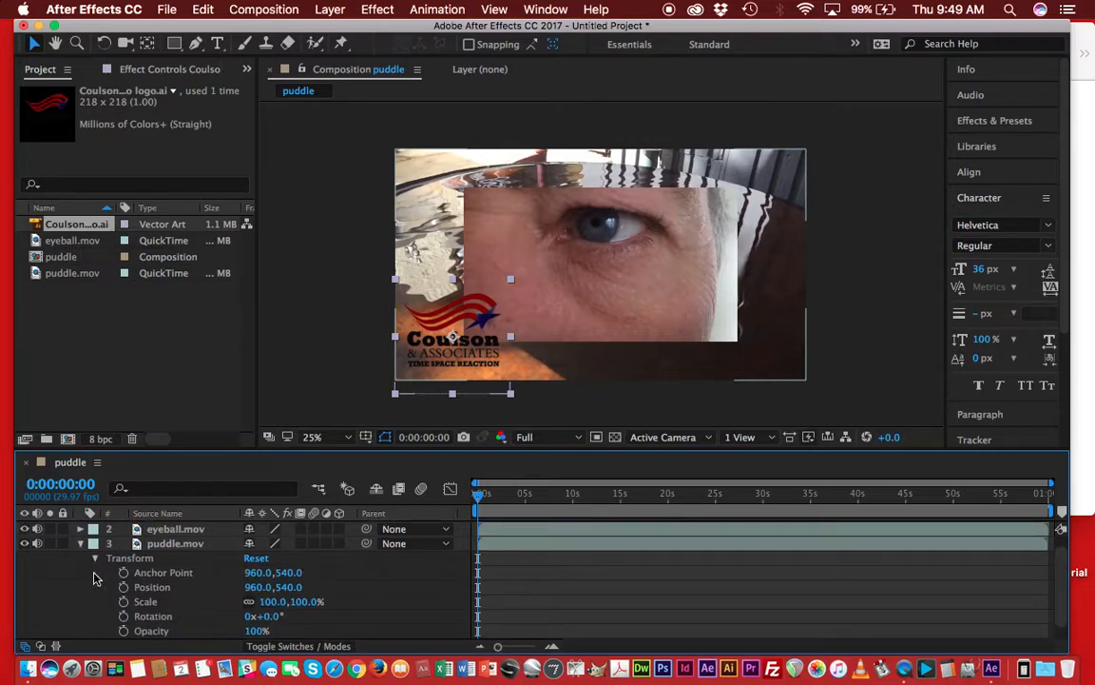
scroll(150, 618, down, 1)
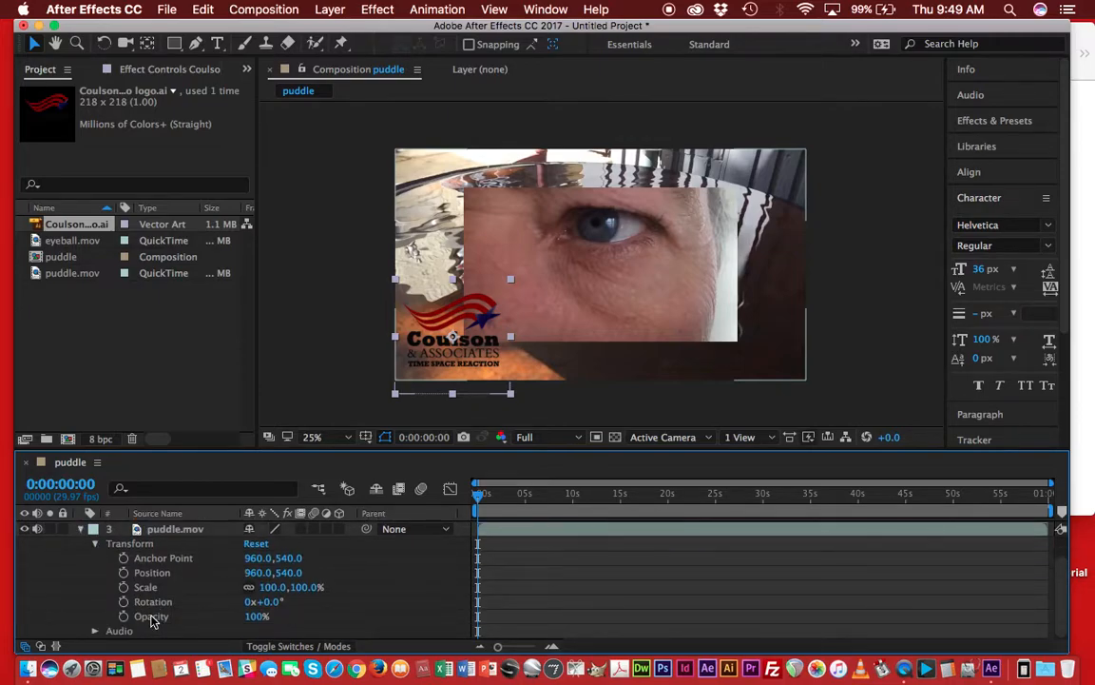
scroll(150, 618, up, 2)
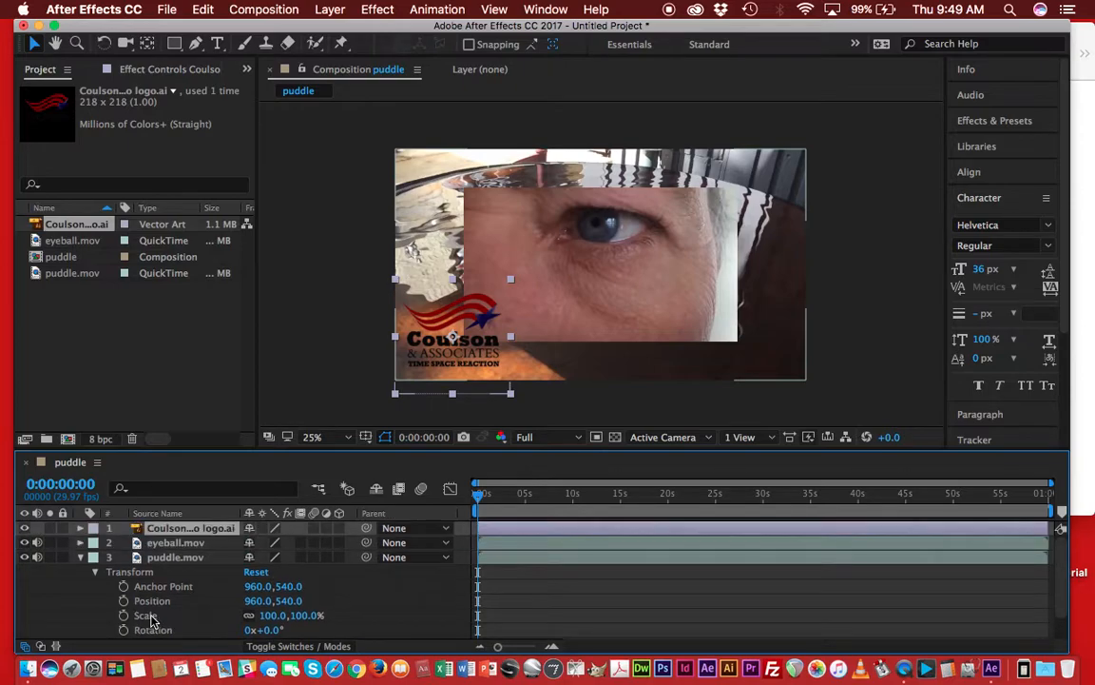
click(95, 572)
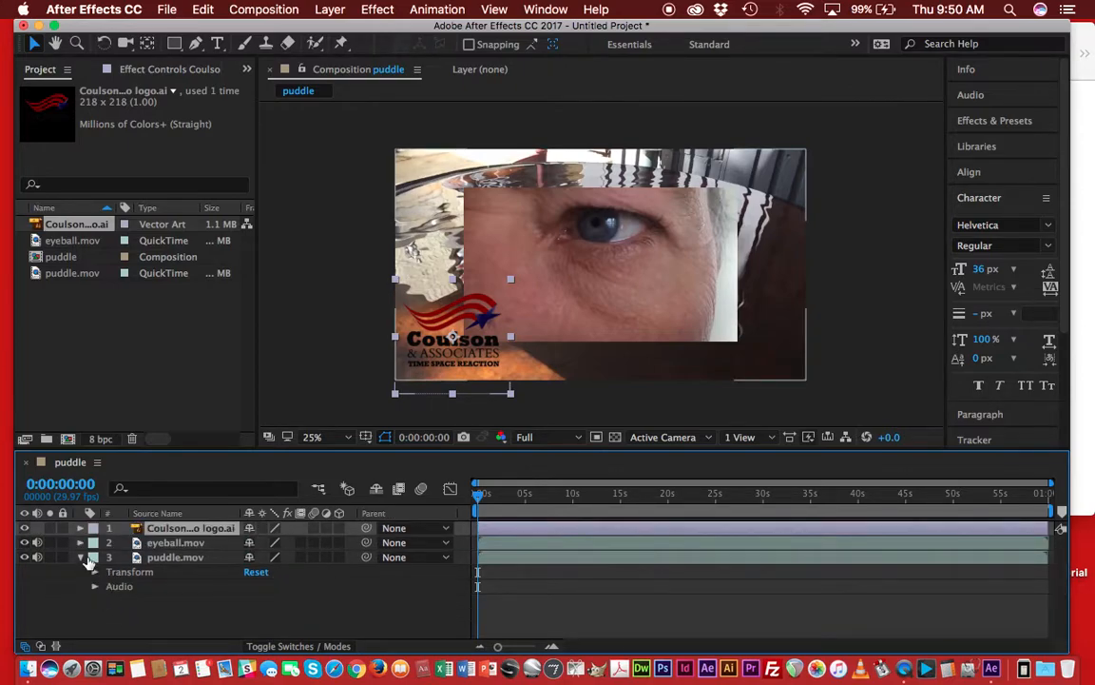
click(81, 559)
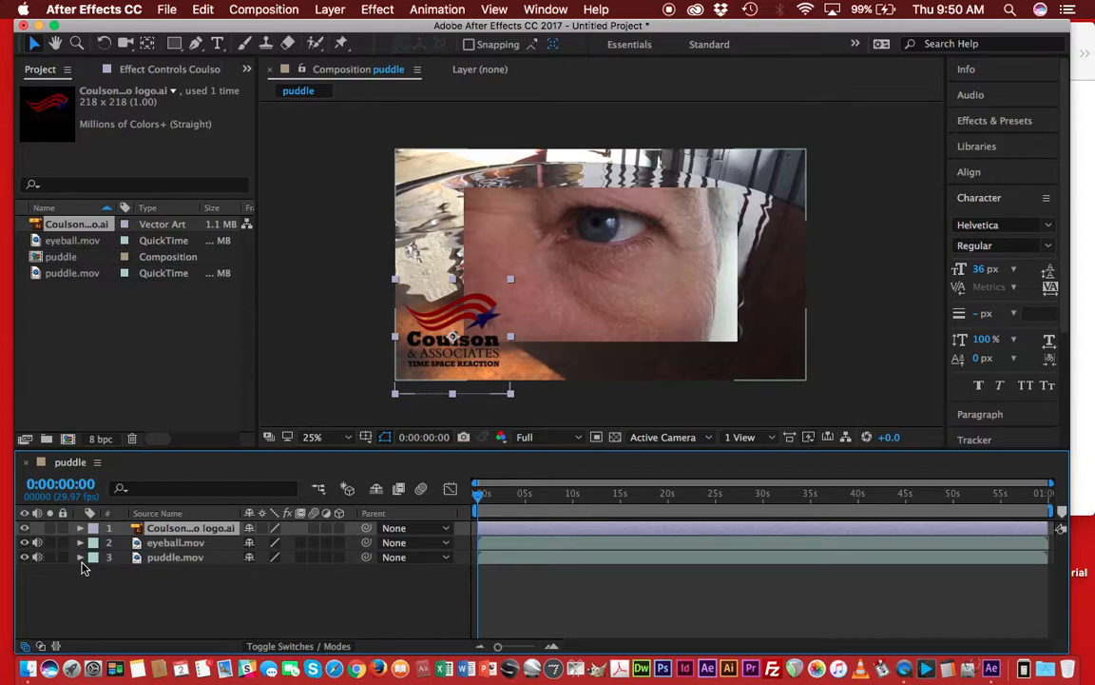
Play a preview of the composition.
key(Return)
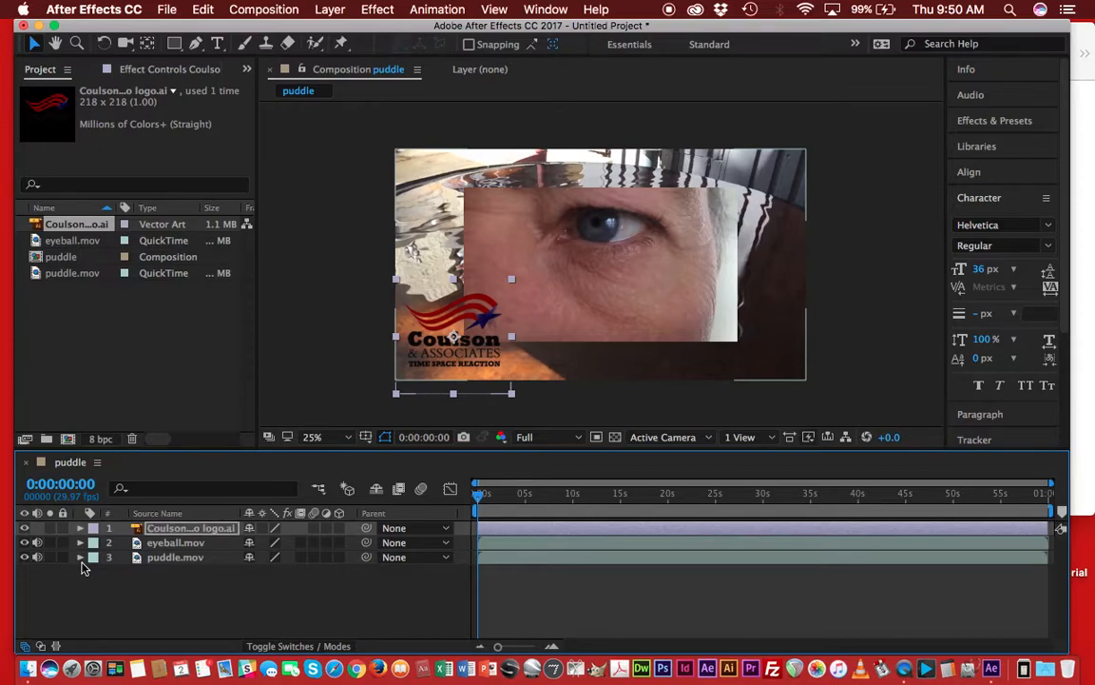
key(space)
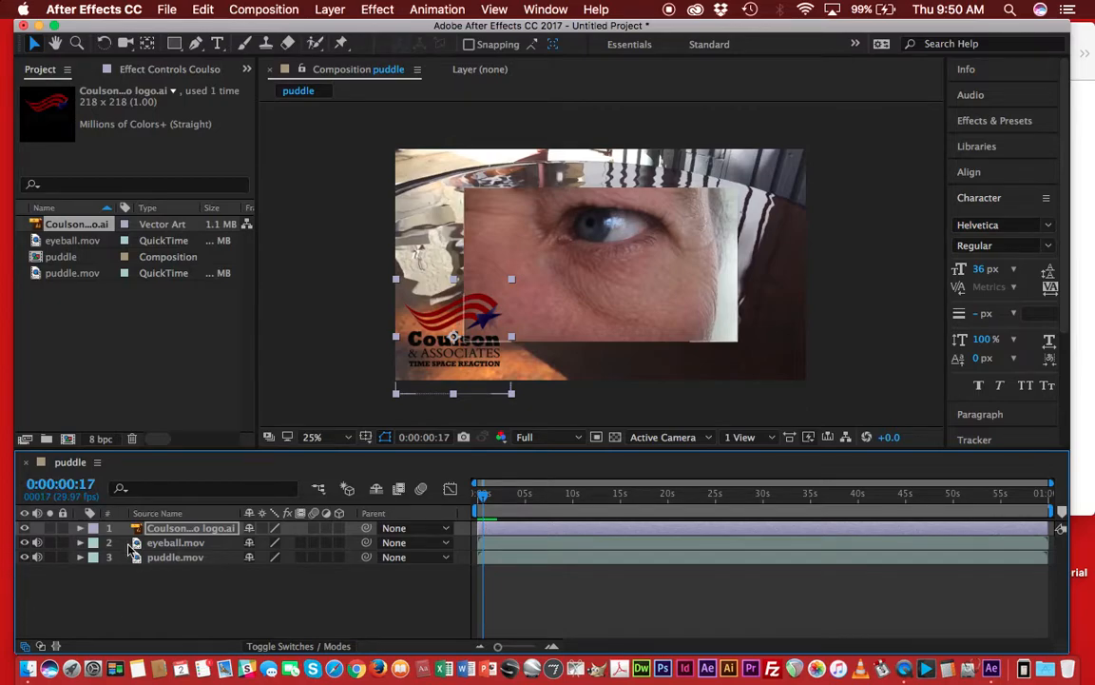
Toggle the logo layer's visibility off and on, then solo and unsolo it.
click(25, 529)
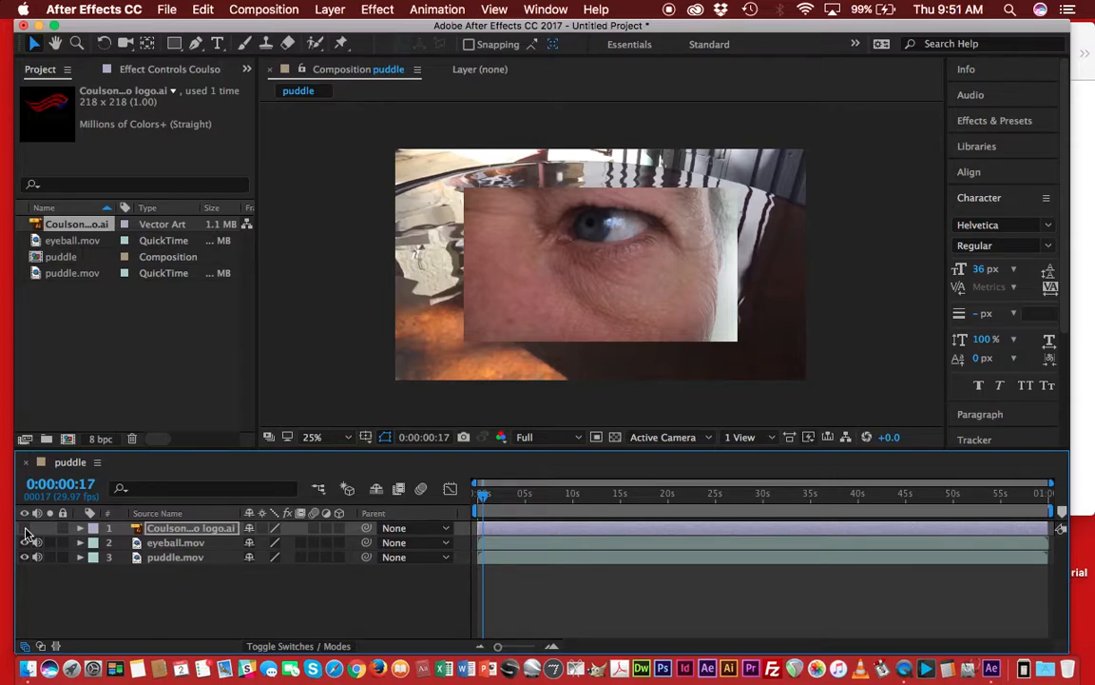
click(26, 528)
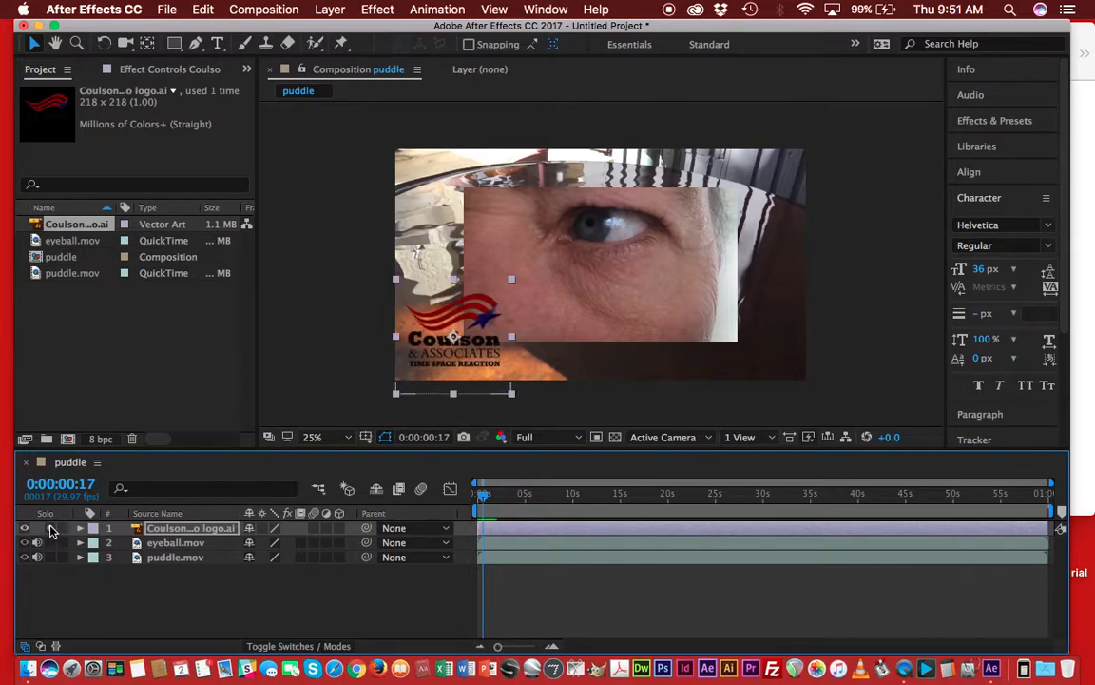
click(51, 529)
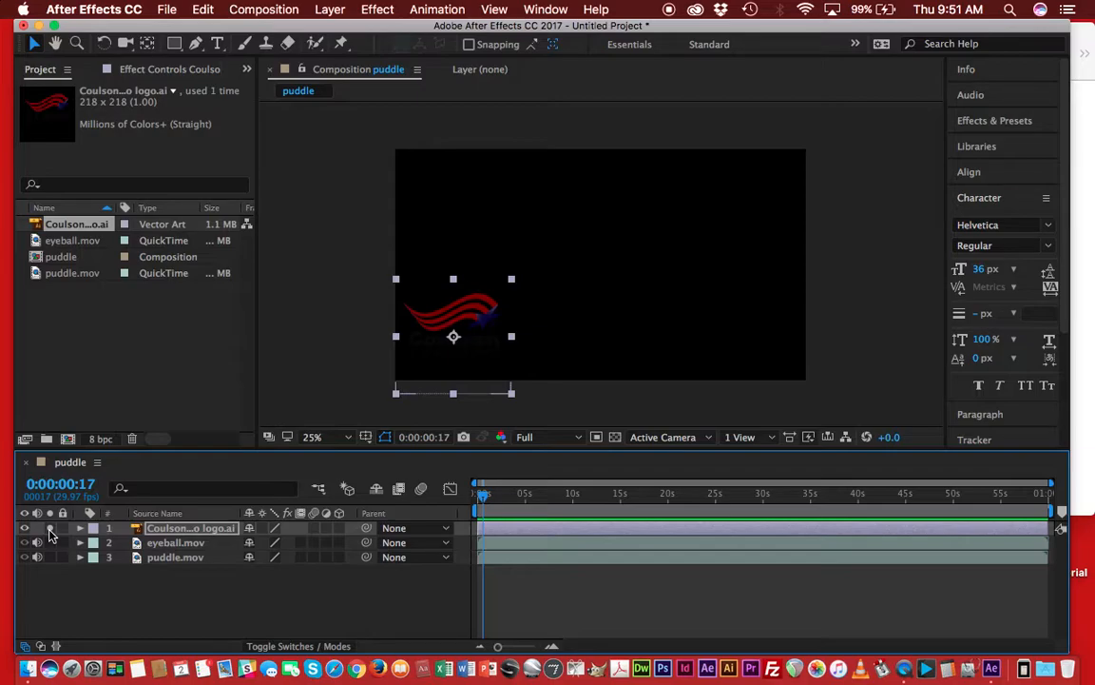
click(51, 529)
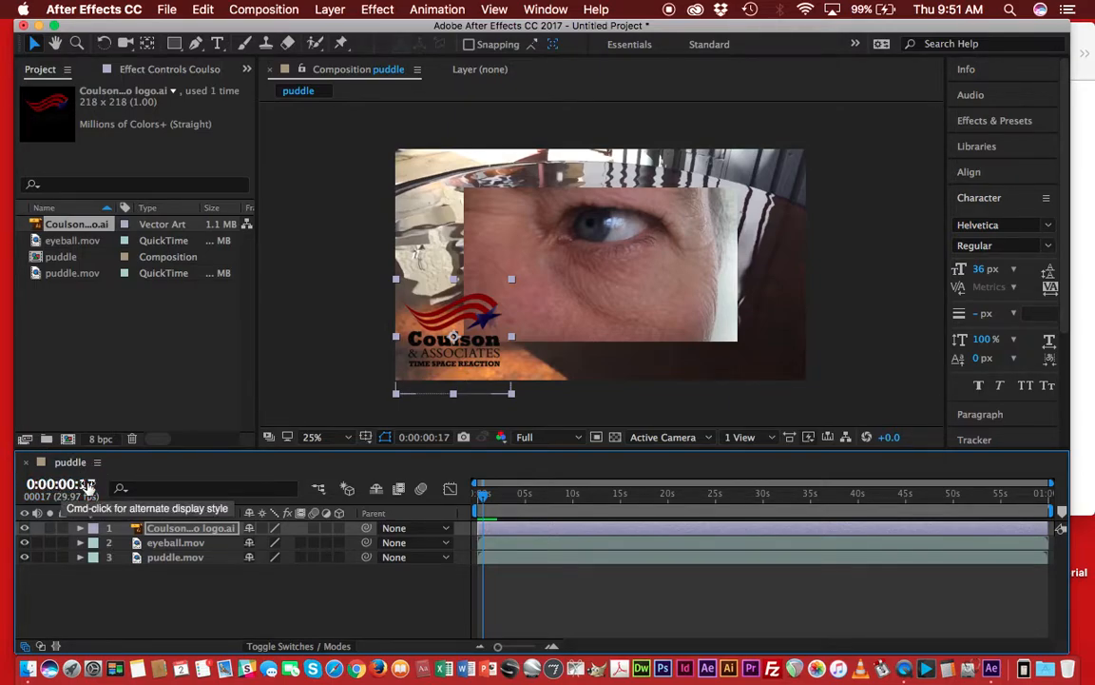
Show the logo layer's Position property and shift and trim the logo layer's bar so it begins around one second.
drag(64, 484, 91, 486)
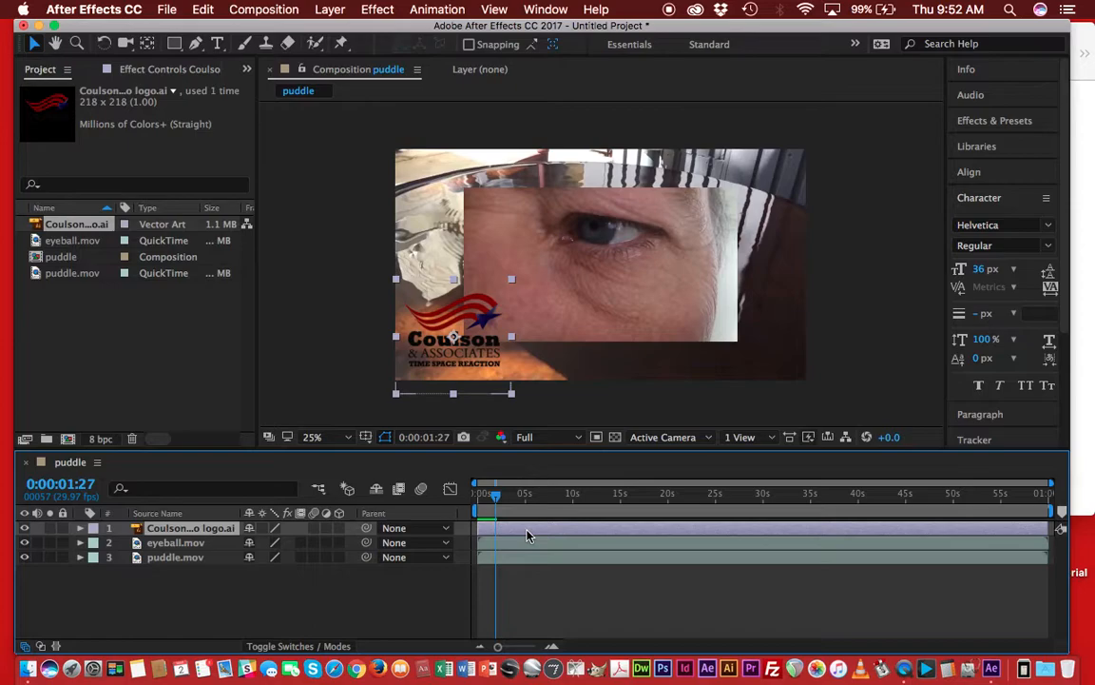
key(p)
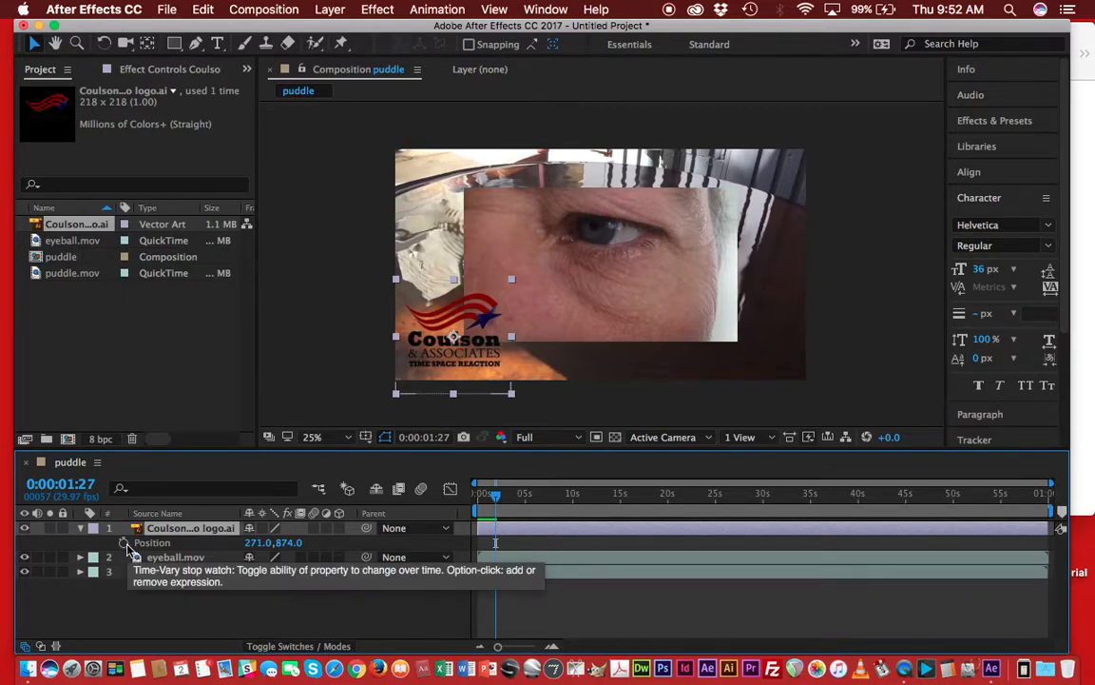
mouse_move(494, 495)
mouse_down()
mouse_move(476, 496)
mouse_move(507, 507)
mouse_move(493, 502)
mouse_up()
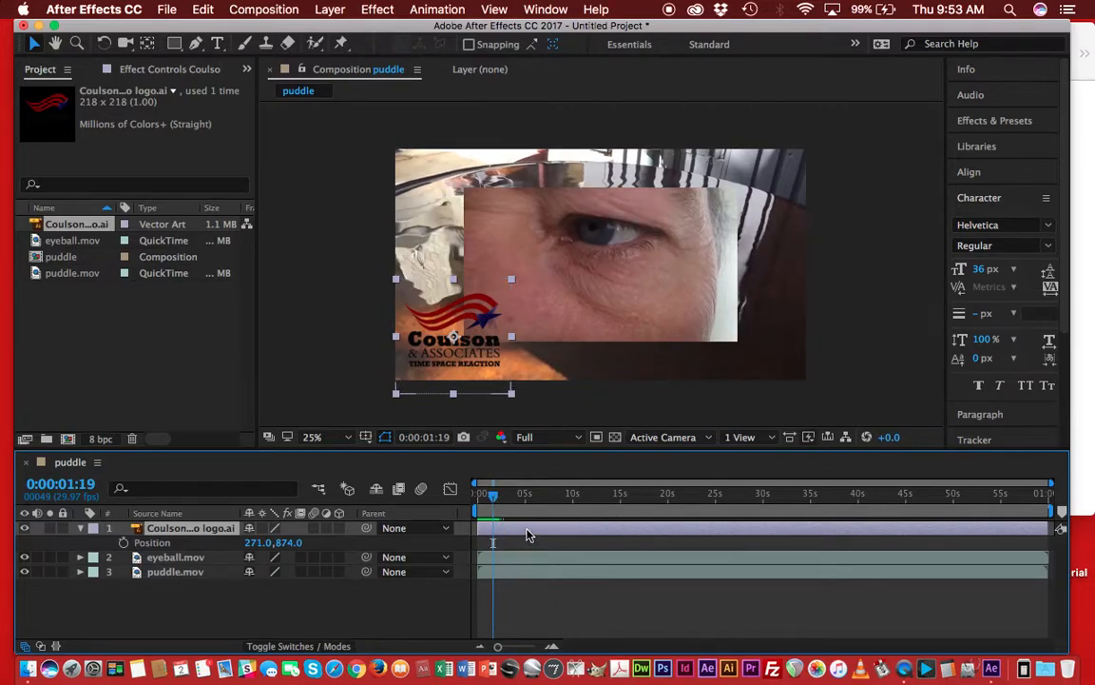
drag(529, 536, 545, 534)
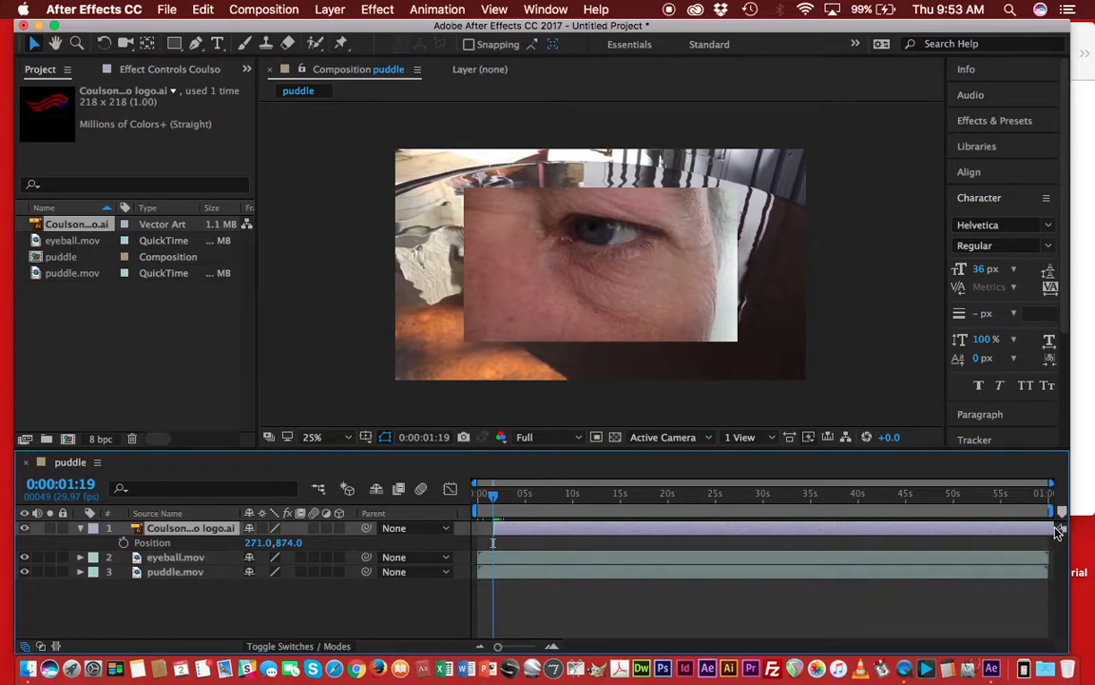
drag(1056, 530, 1023, 532)
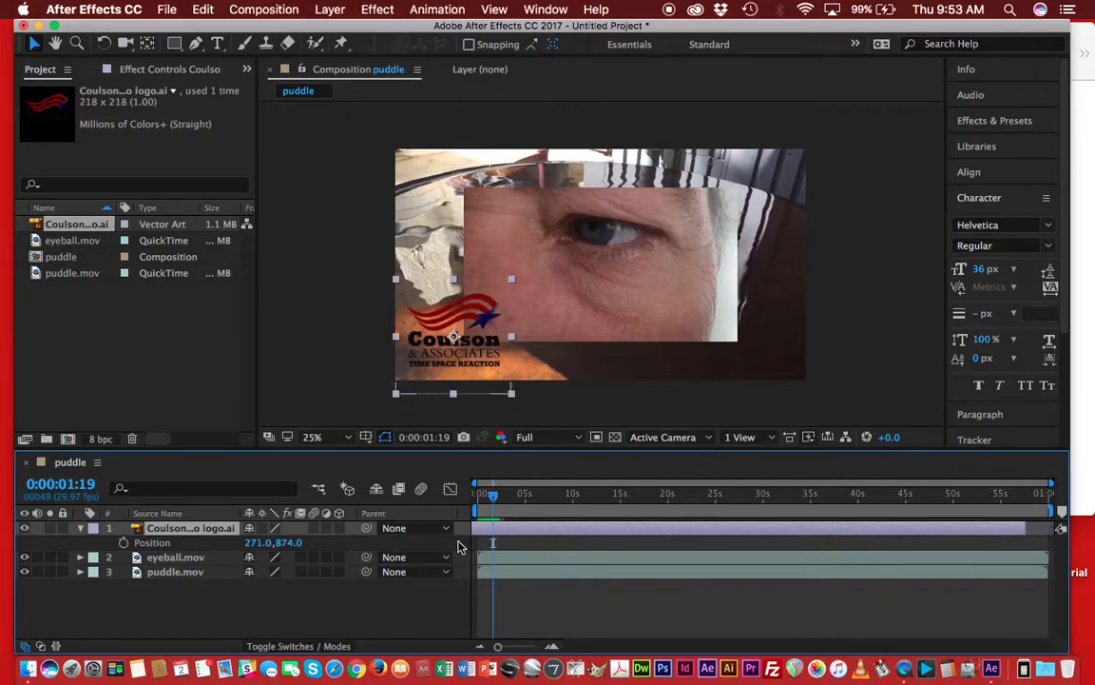
drag(474, 533, 510, 533)
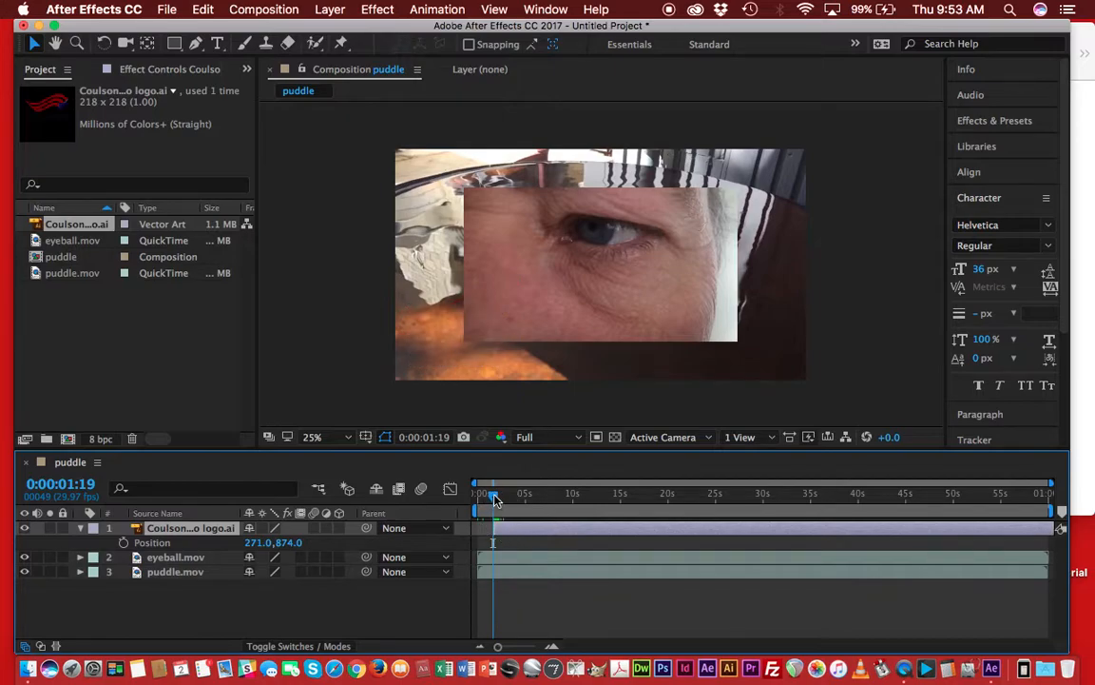
Enable Position keyframing for the logo layer at 0:00:01:16.
click(475, 499)
drag(480, 501, 491, 501)
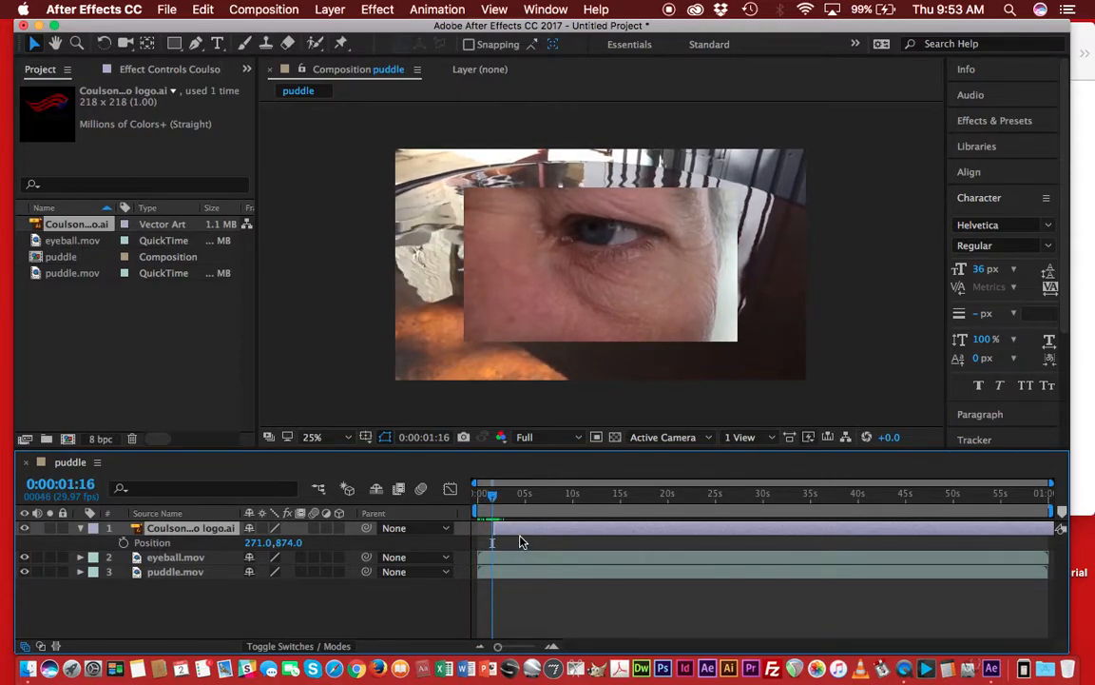
click(124, 542)
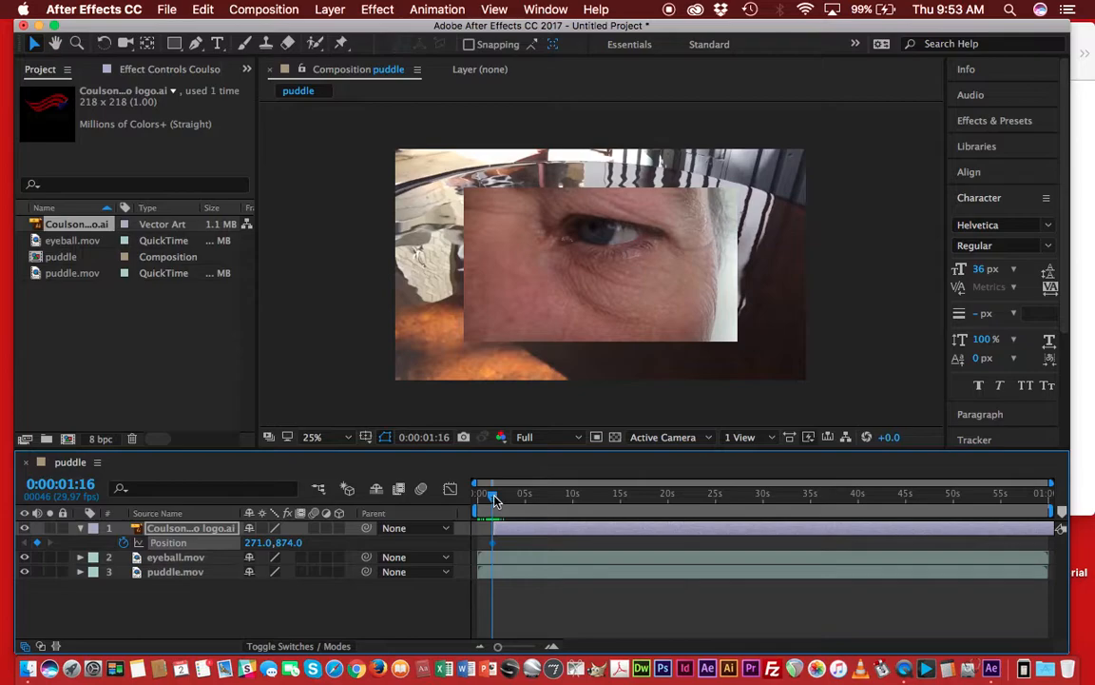
At 0:00:15:01, set the logo layer's Position to 1602, 874 to add a second keyframe.
drag(493, 497, 624, 475)
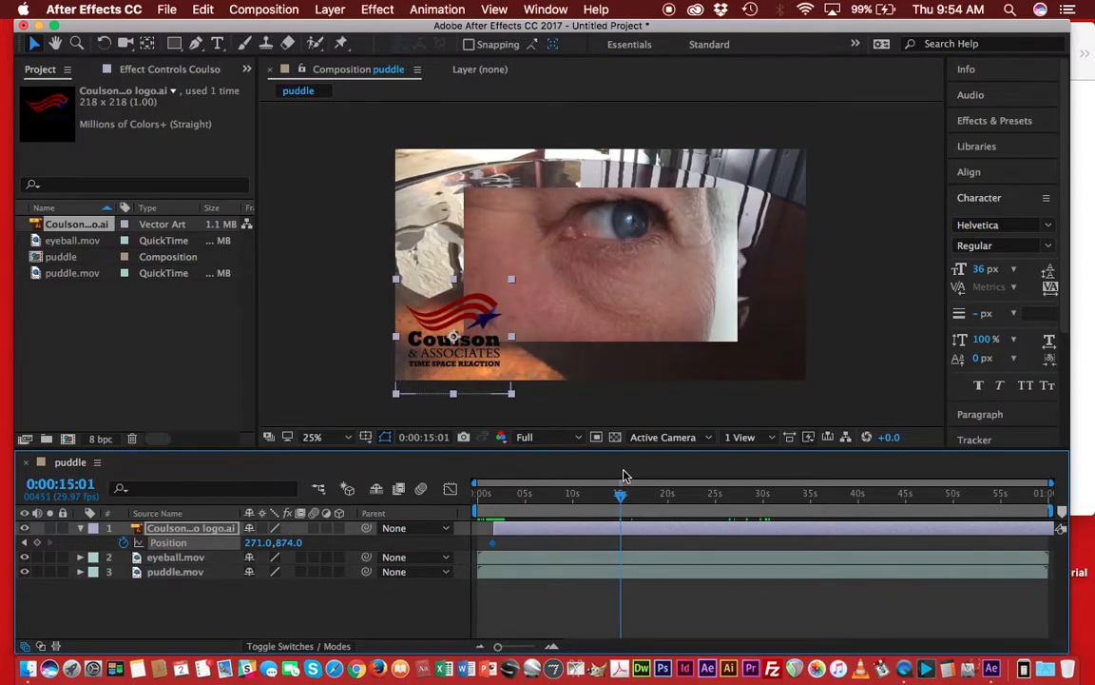
drag(624, 475, 624, 473)
drag(280, 550, 271, 553)
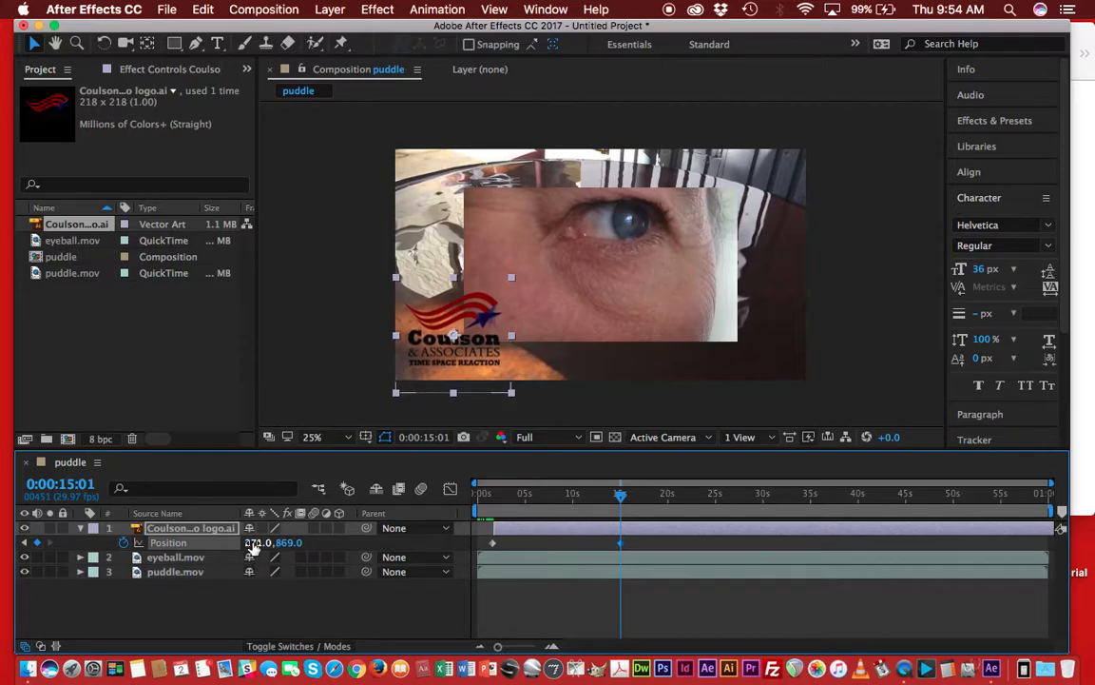
key(cmd+z)
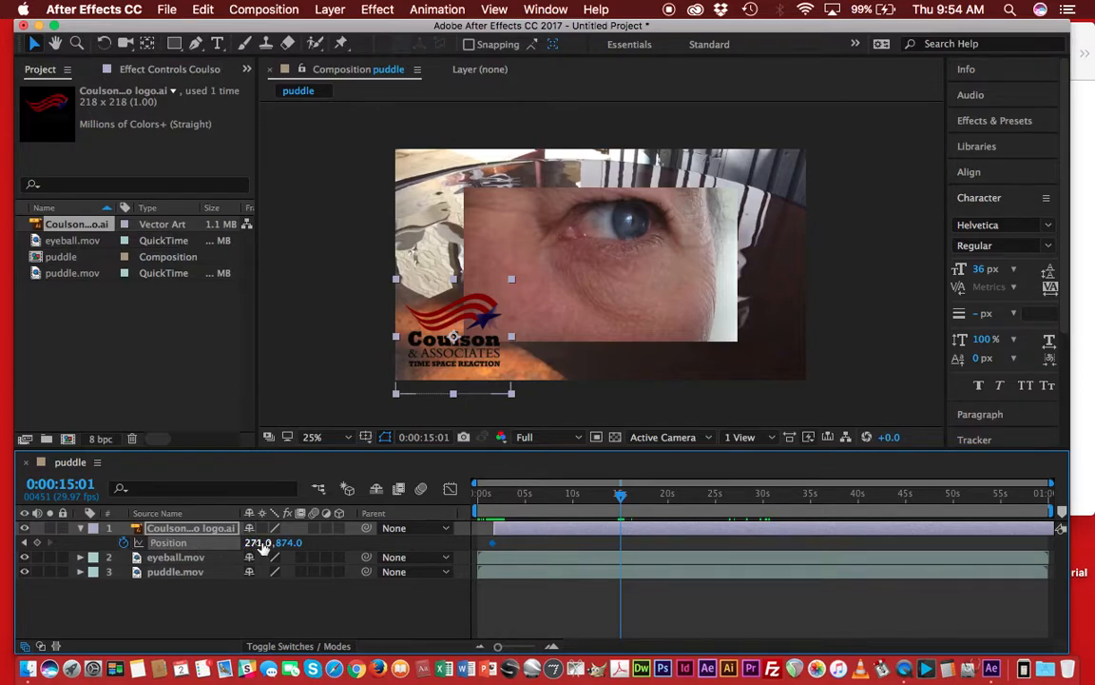
drag(262, 543, 1091, 238)
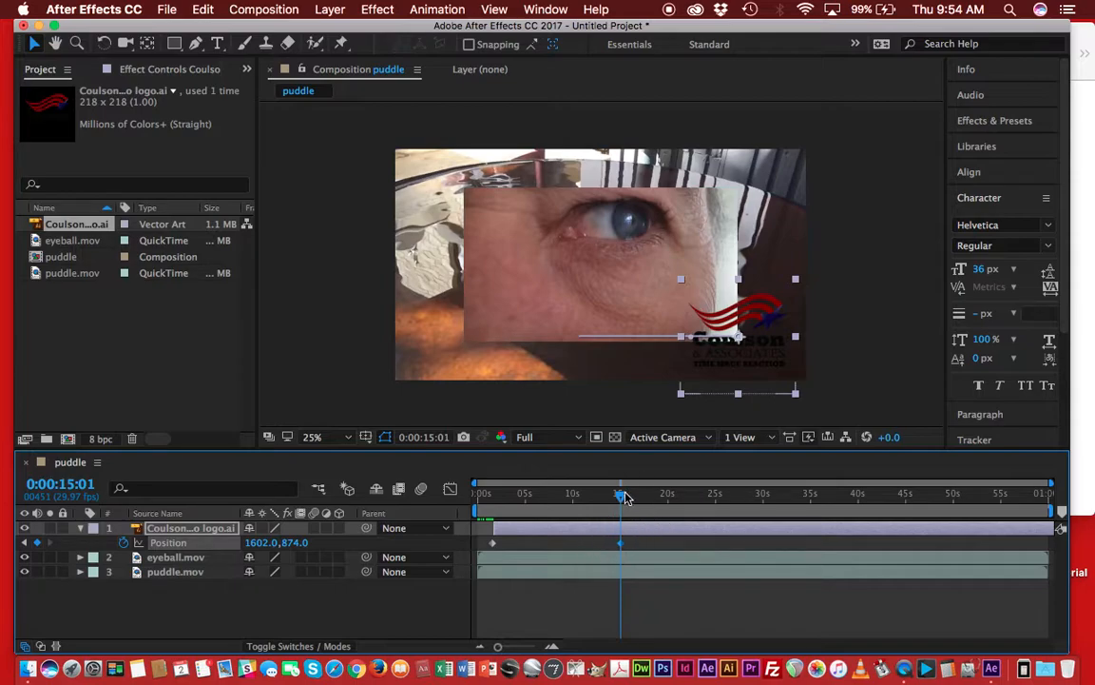
Preview the logo animation from the start of the composition.
drag(623, 500, 475, 485)
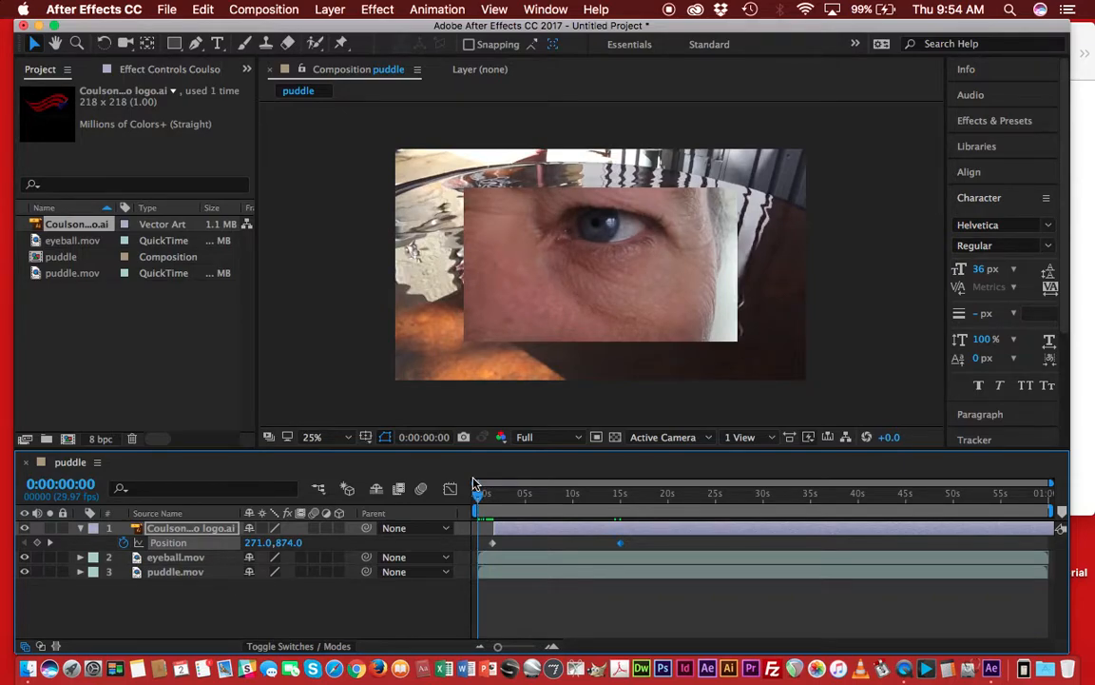
key(space)
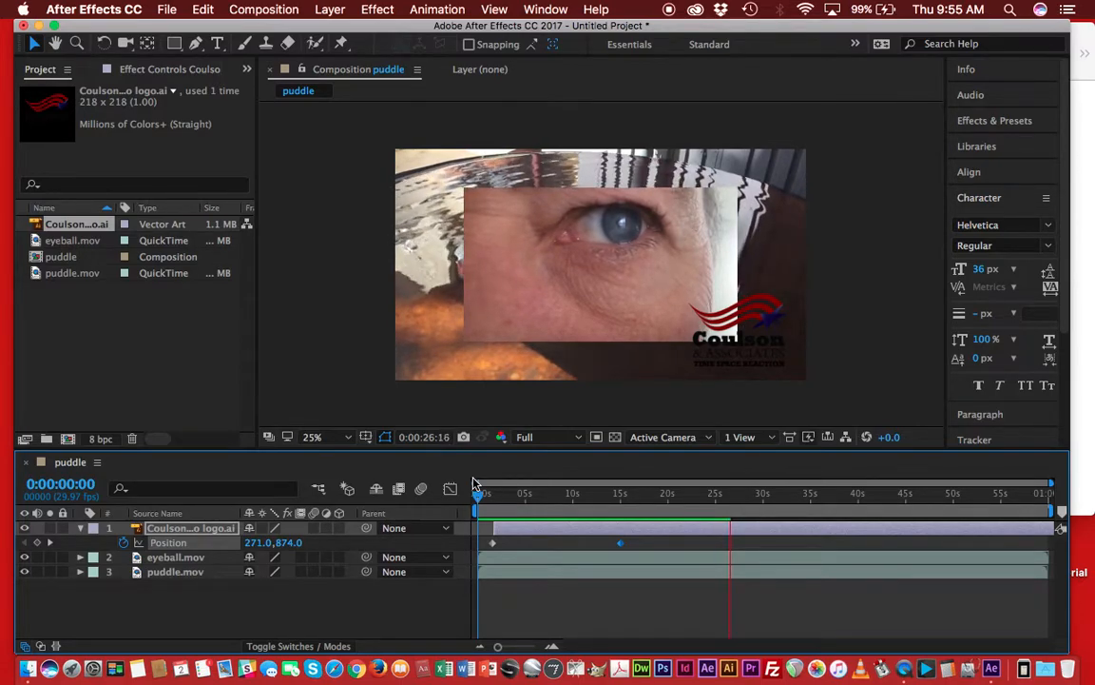
key(space)
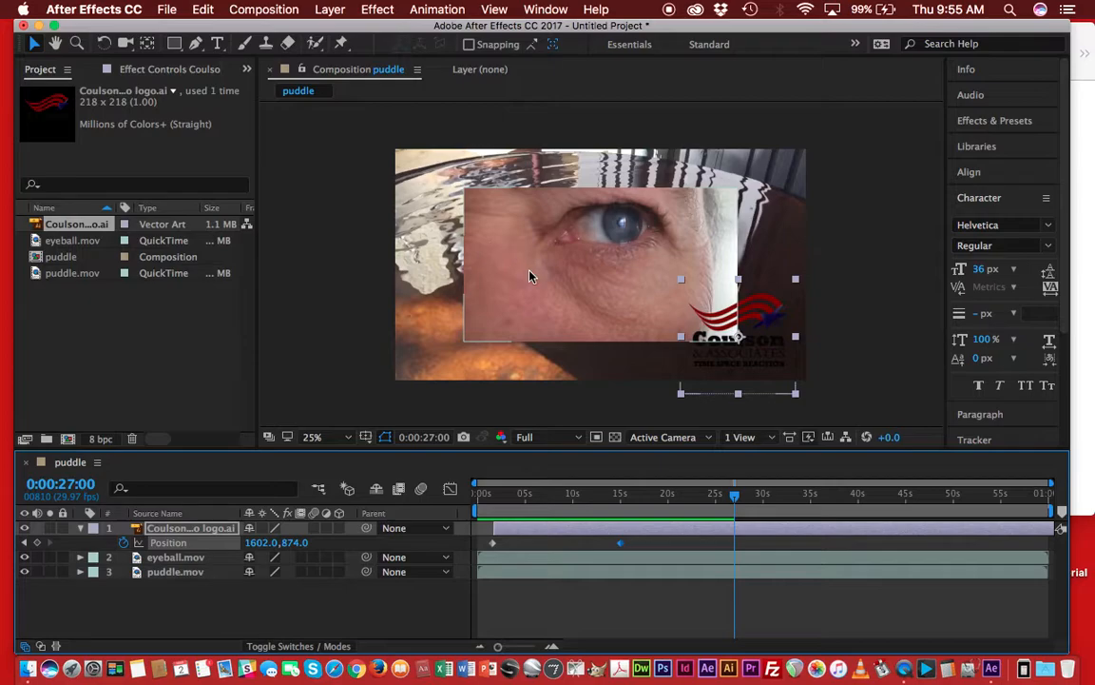
Move the eyeball.mov layer to begin about three seconds in and preview the result.
drag(516, 563, 551, 558)
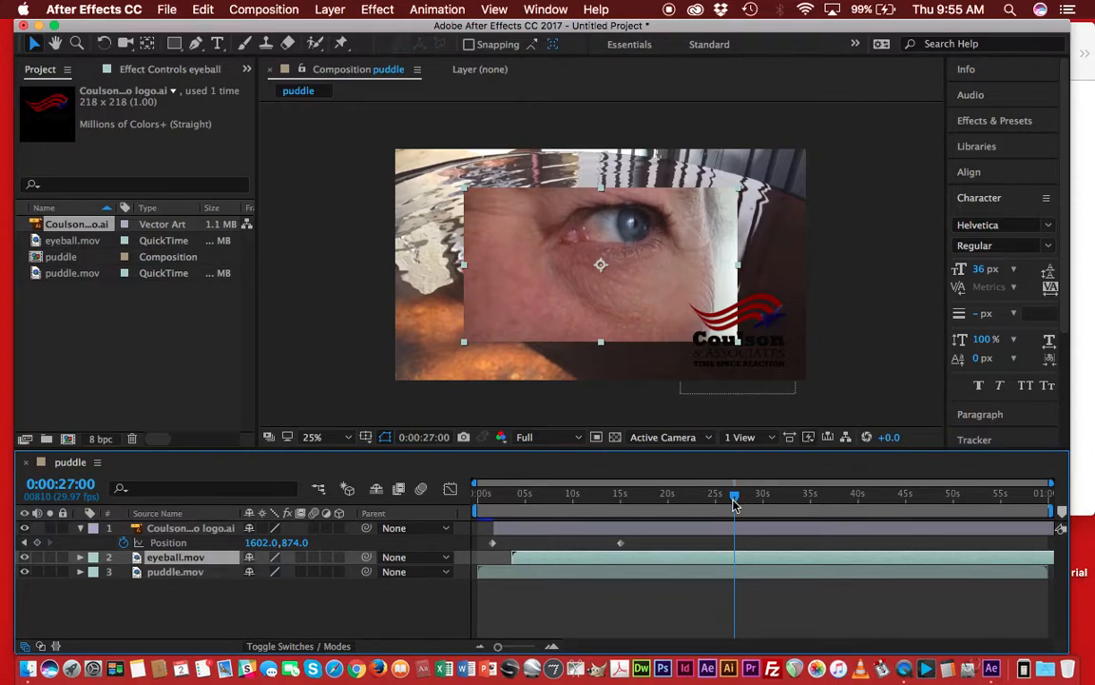
drag(735, 504, 477, 496)
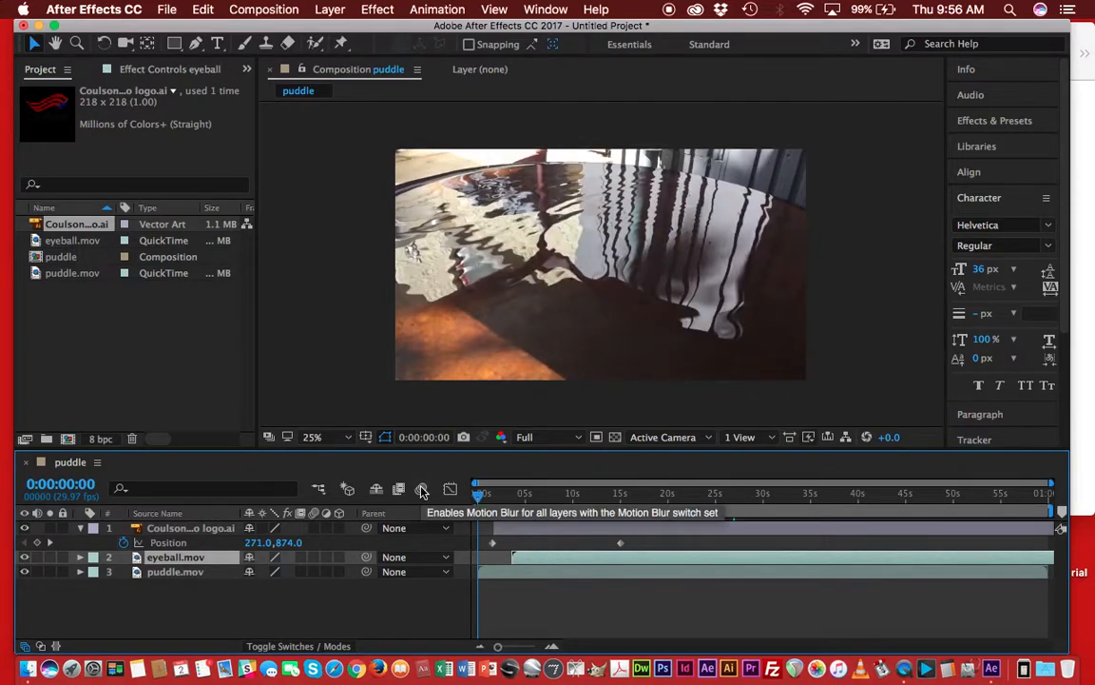
key(space)
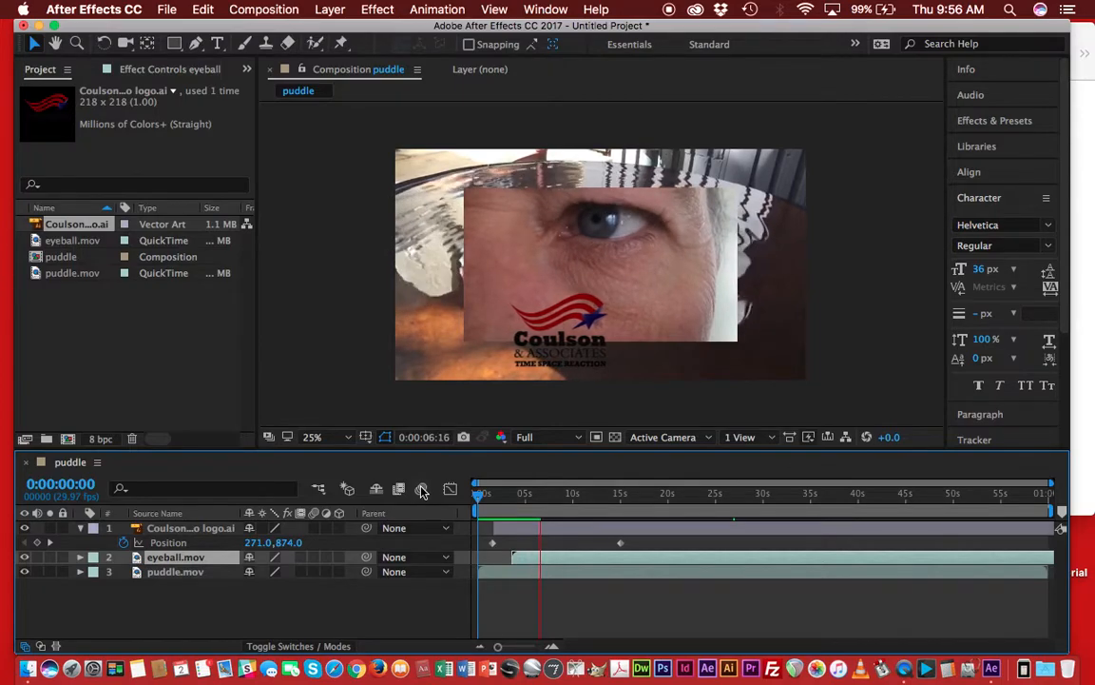
key(space)
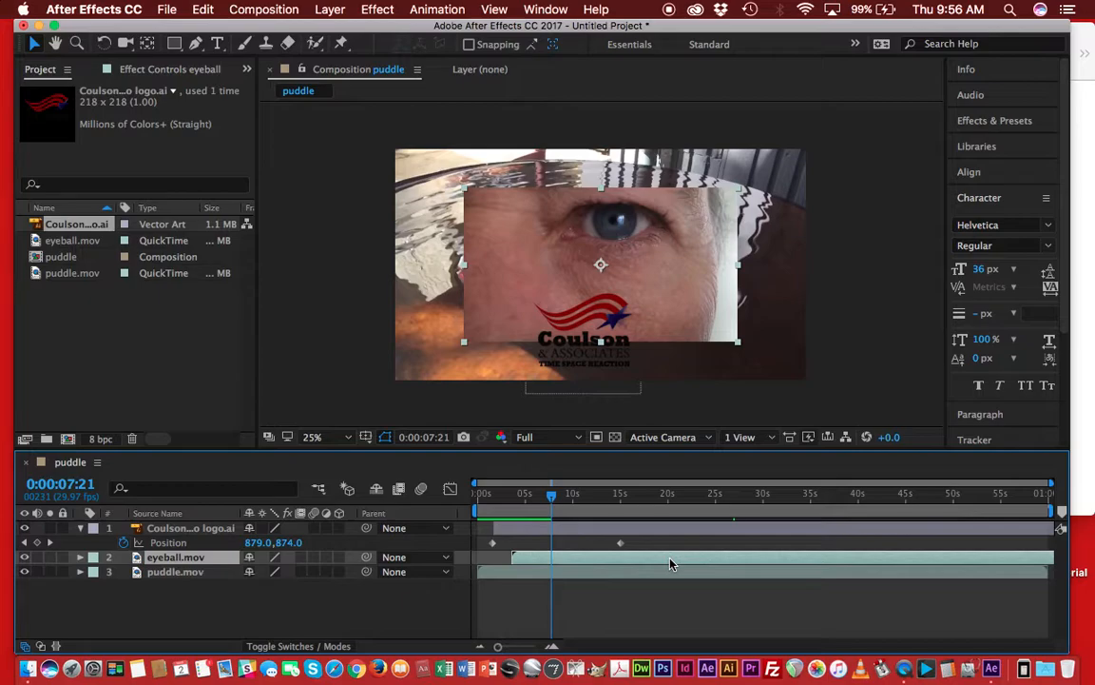
Scale the eyeball.mov layer to 157%.
key(s)
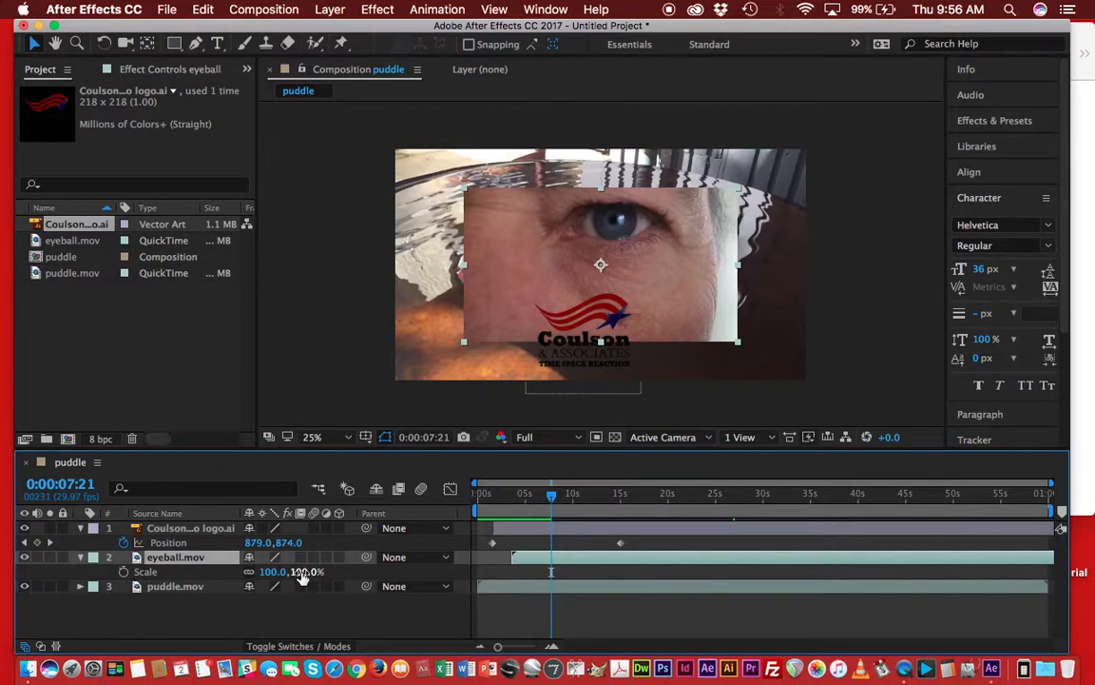
drag(299, 573, 350, 572)
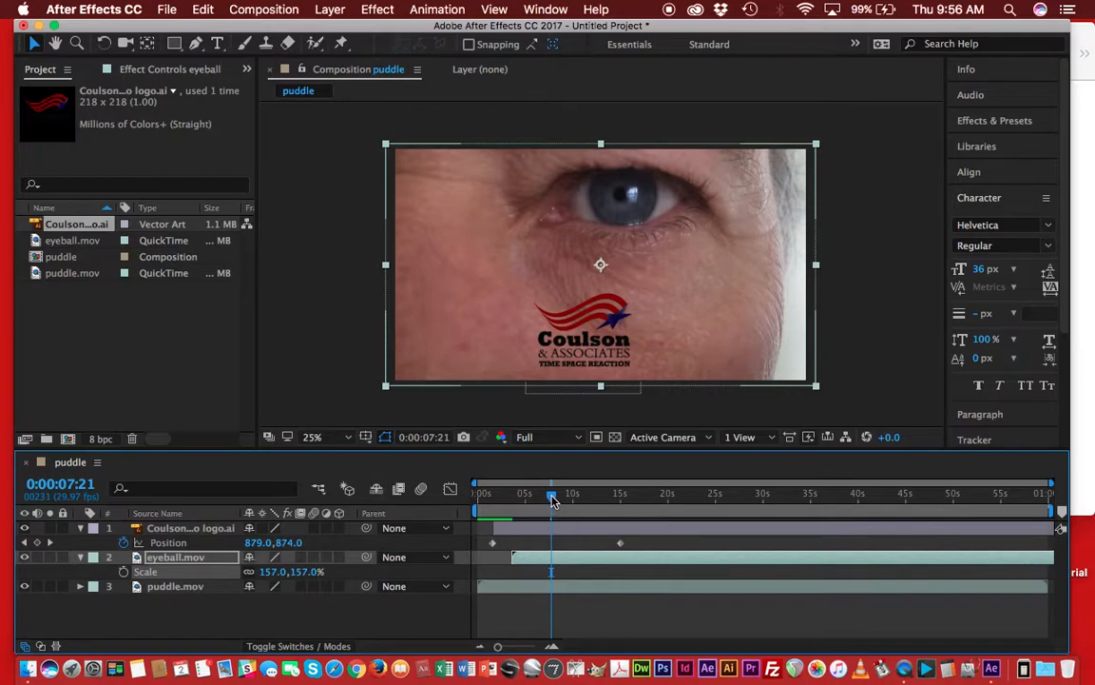
Preview the composition from the start.
drag(555, 502, 468, 498)
key(space)
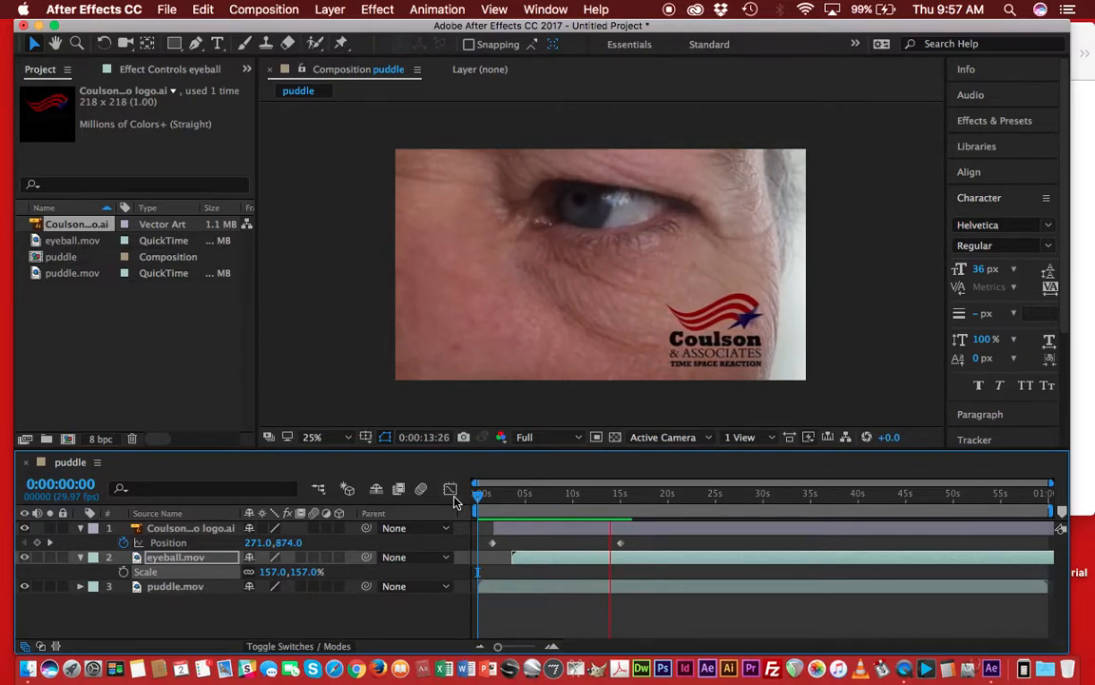
key(space)
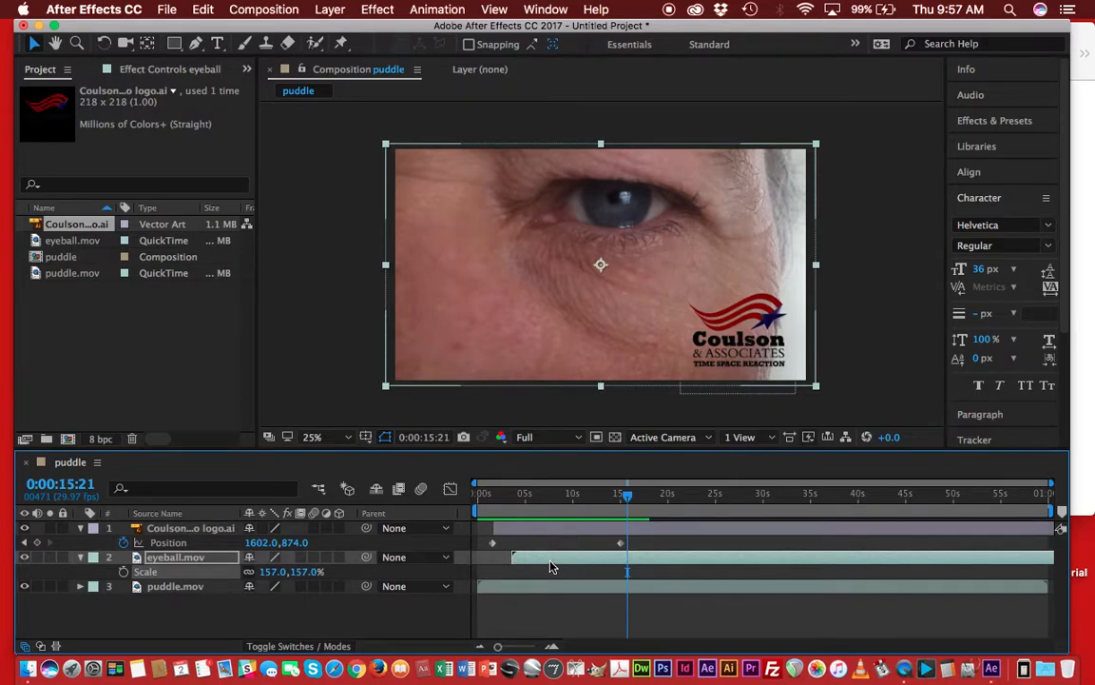
Add a 0% Opacity keyframe to the eyeball.mov layer at its start, 0:00:03:15.
click(601, 558)
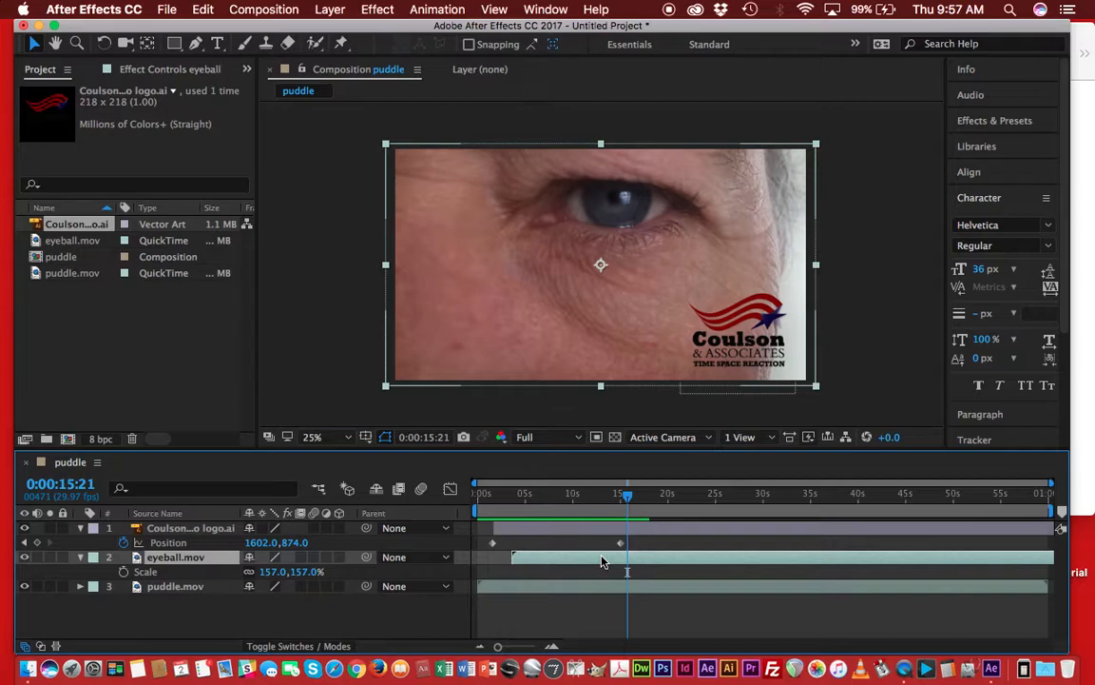
key(t)
drag(627, 502, 512, 510)
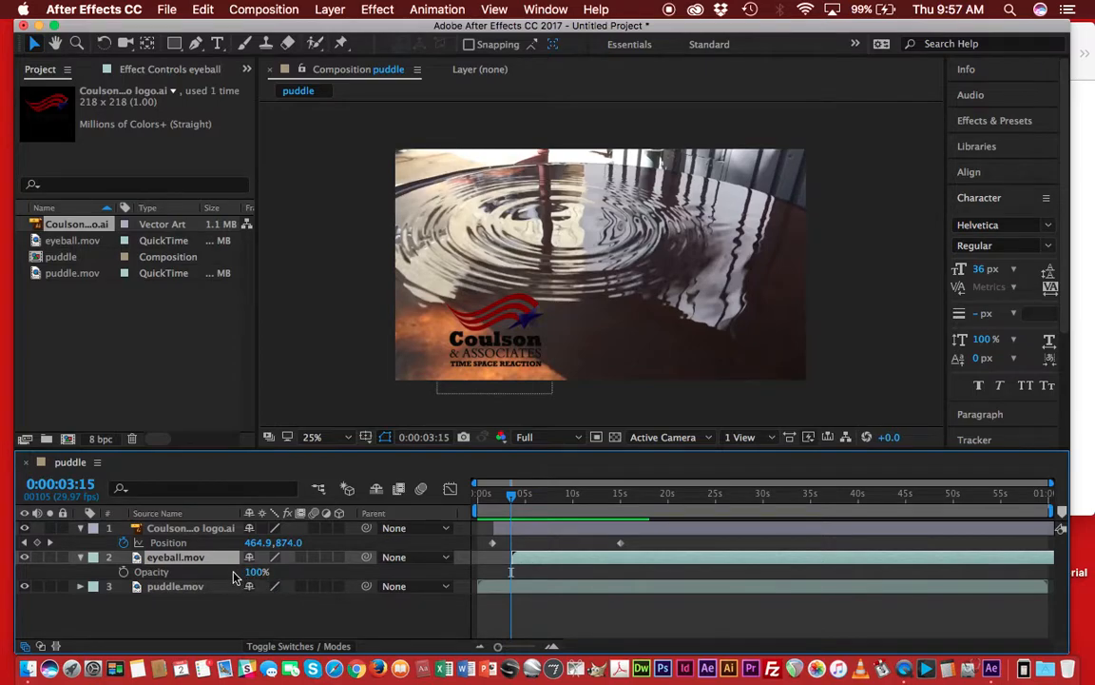
drag(257, 572, 125, 574)
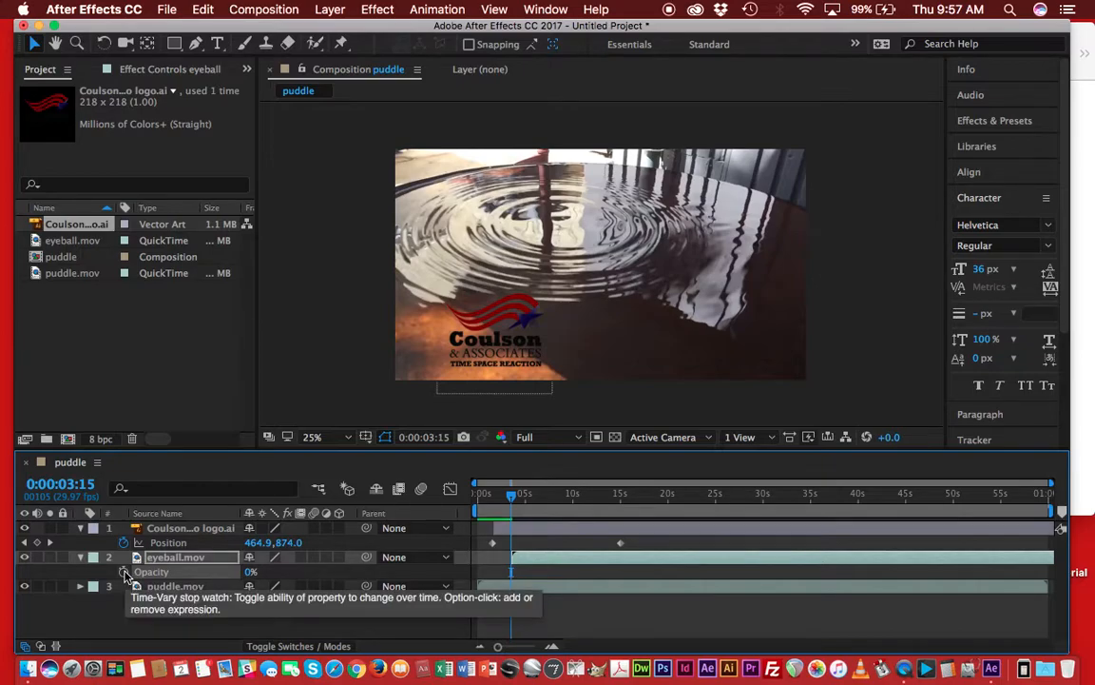
click(124, 574)
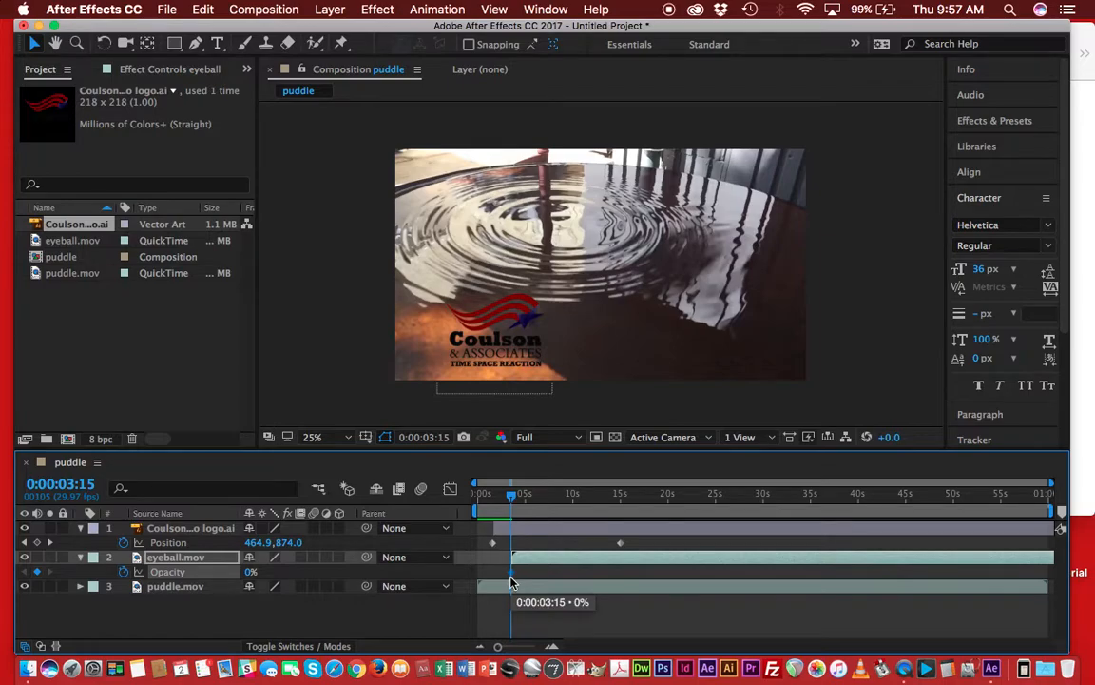
Add an opacity keyframe at 0:00:15:01 setting the eyeball.mov layer to 100%.
mouse_move(510, 495)
mouse_down()
mouse_move(704, 501)
mouse_move(479, 507)
mouse_move(514, 506)
mouse_up()
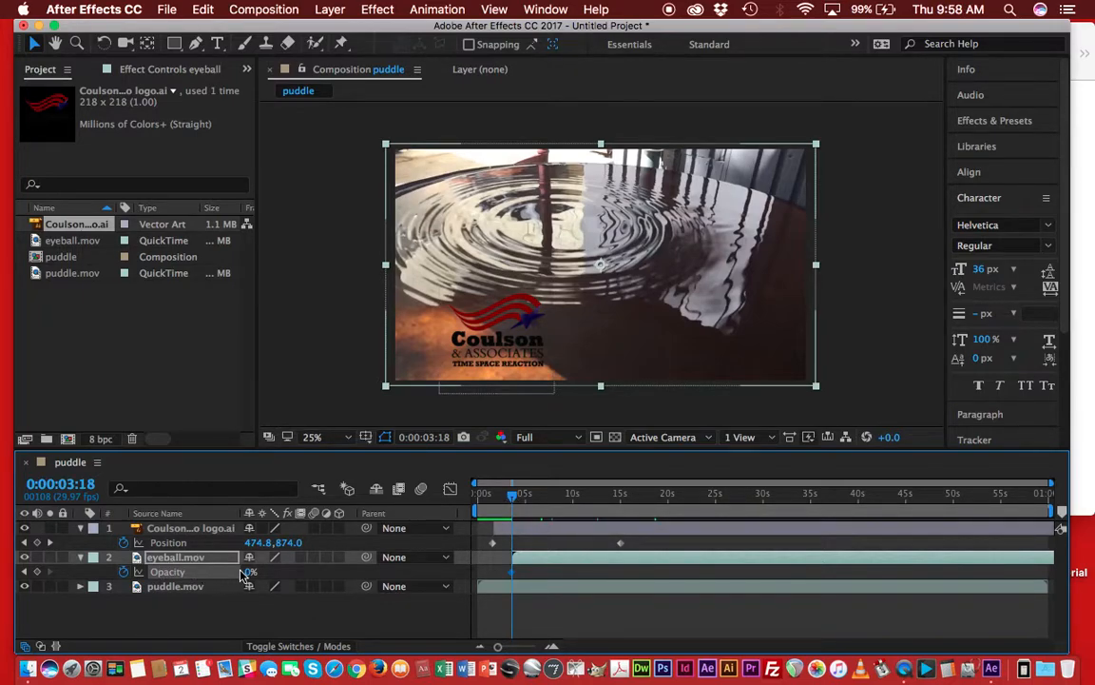
drag(513, 499, 622, 511)
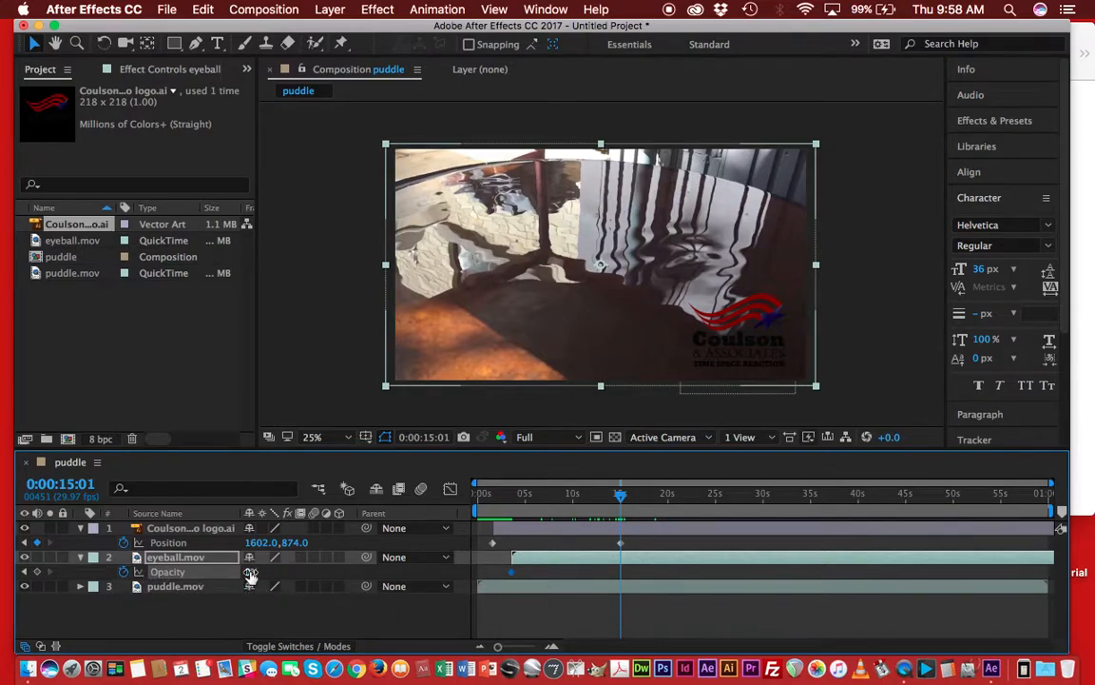
drag(250, 571, 371, 576)
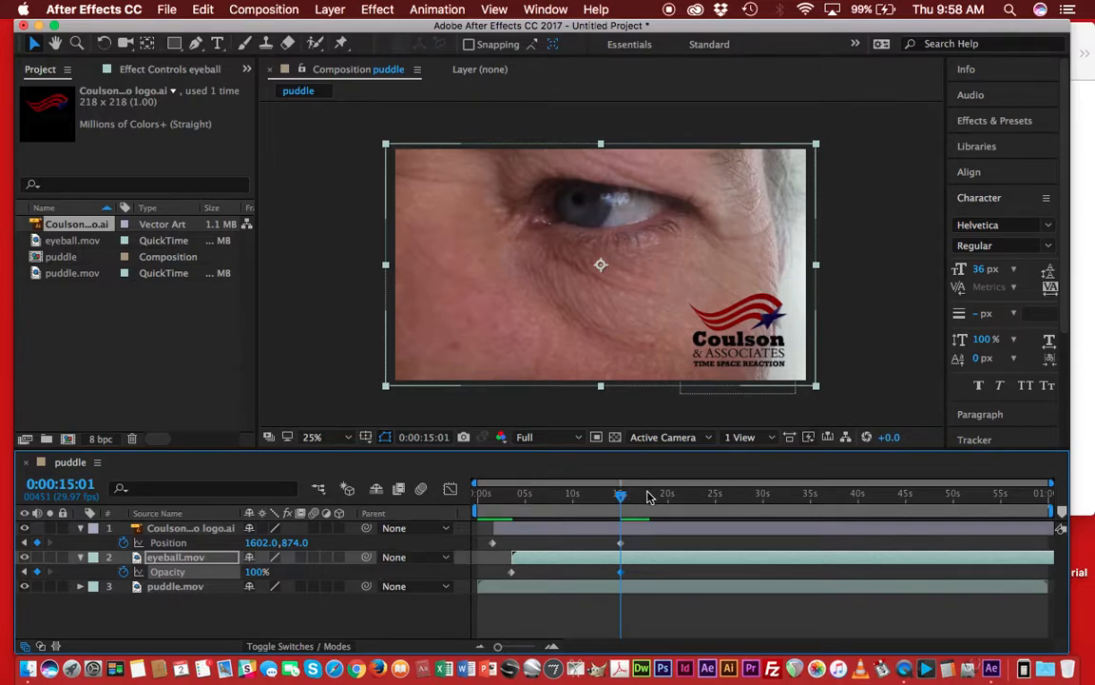
Add an opacity keyframe at 0:00:34:11 fading the eyeball.mov layer back to about 1%.
drag(623, 502, 806, 496)
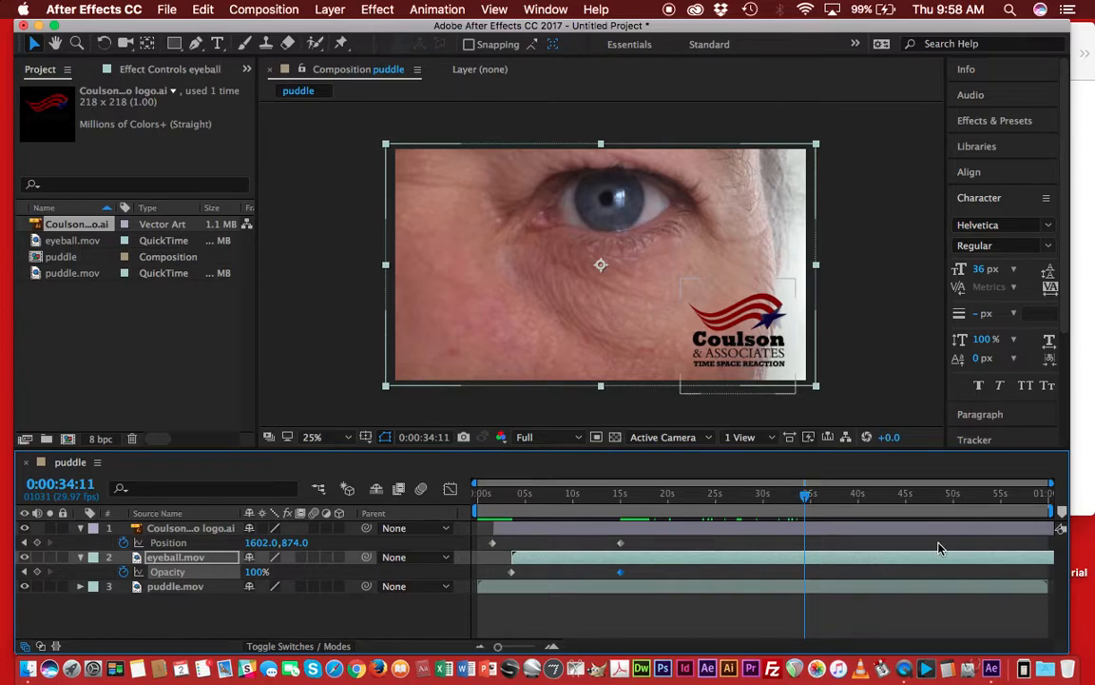
drag(1067, 649, 1089, 647)
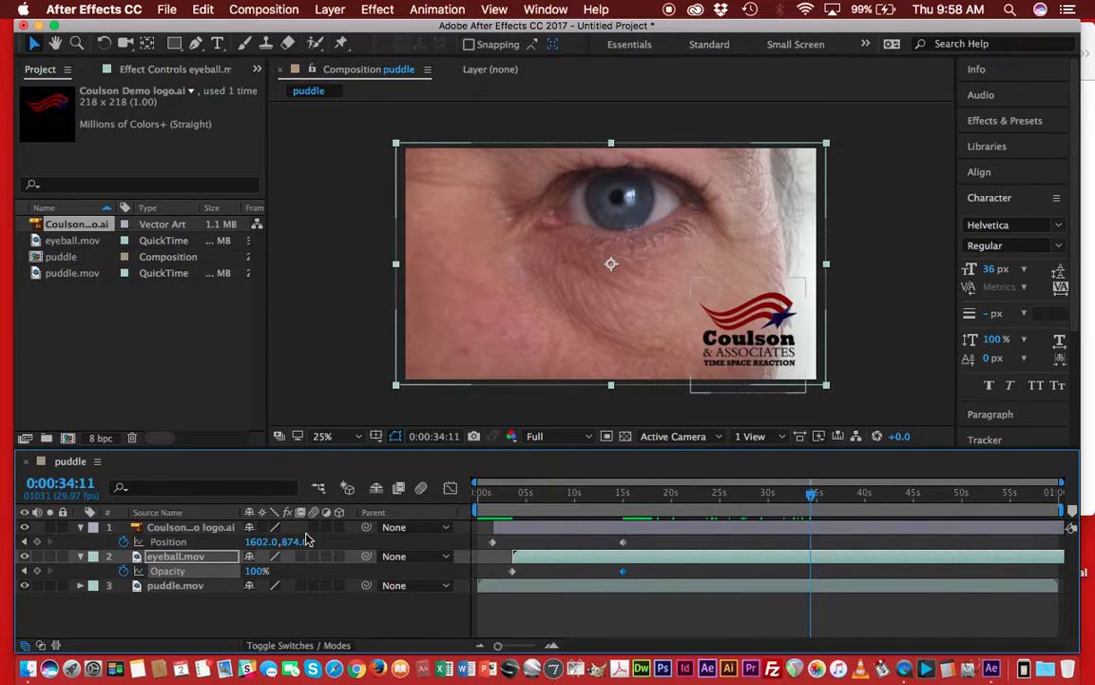
drag(249, 571, 125, 571)
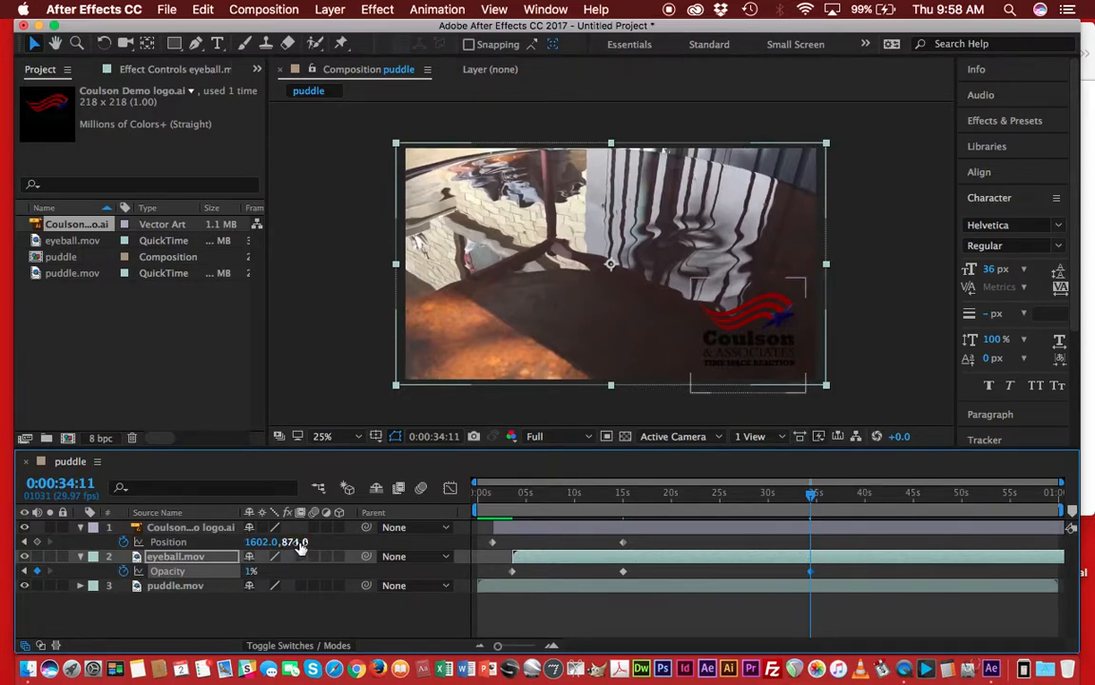
click(252, 574)
click(249, 574)
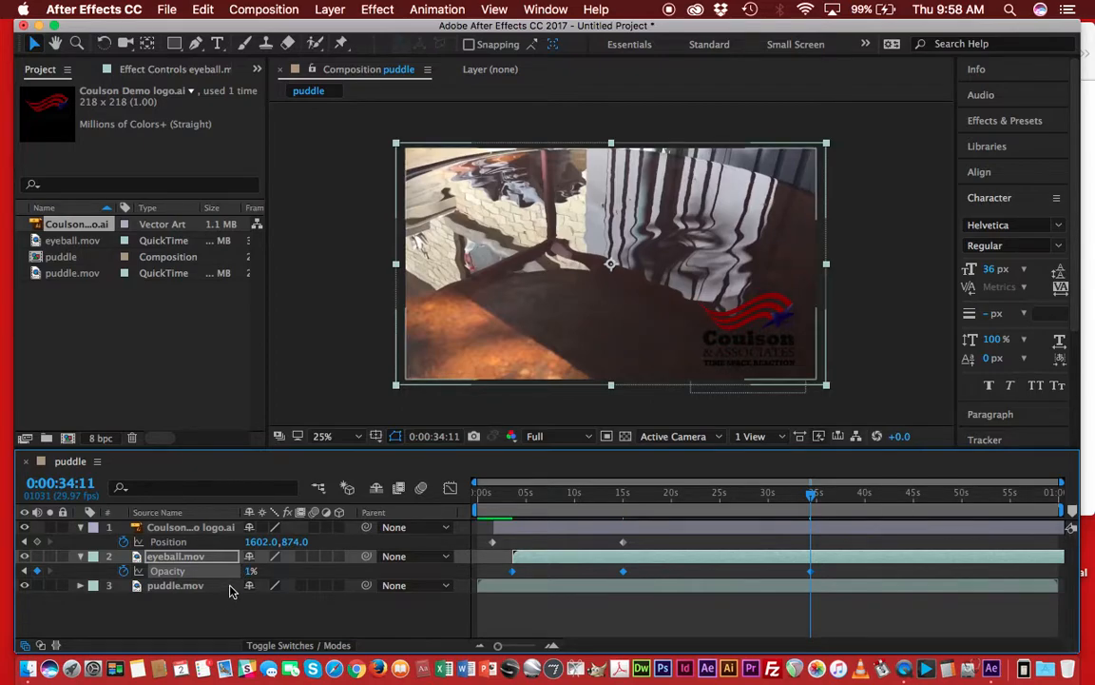
drag(250, 573, 238, 572)
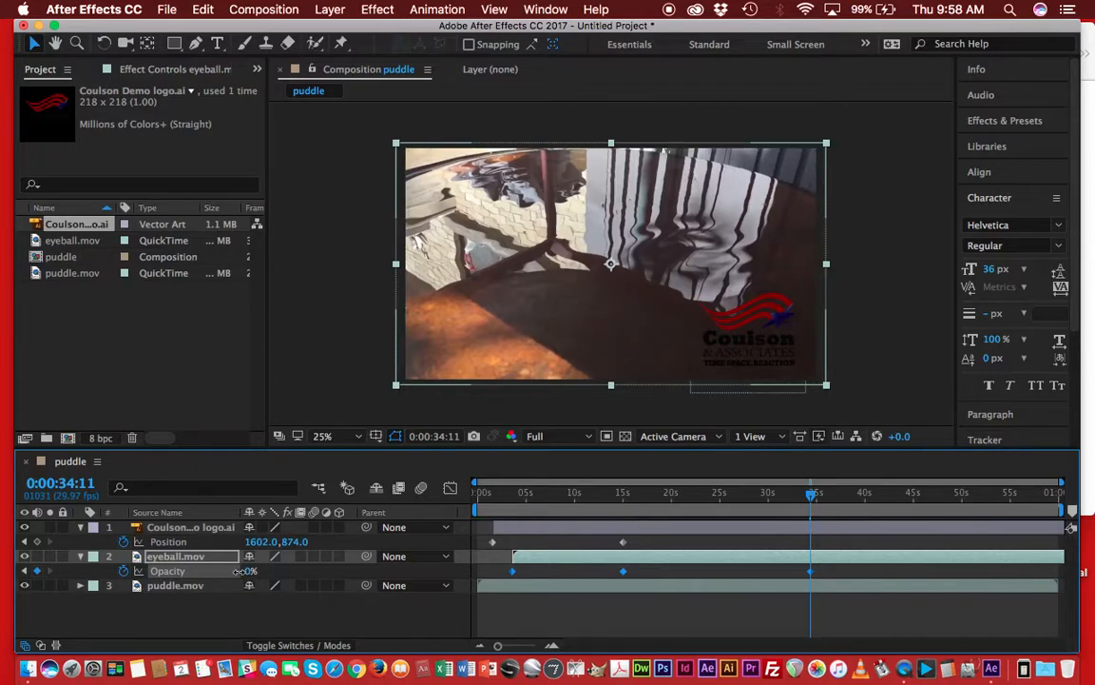
drag(249, 570, 251, 570)
Preview the composition from the start and enable motion blur for the composition.
drag(811, 499, 428, 491)
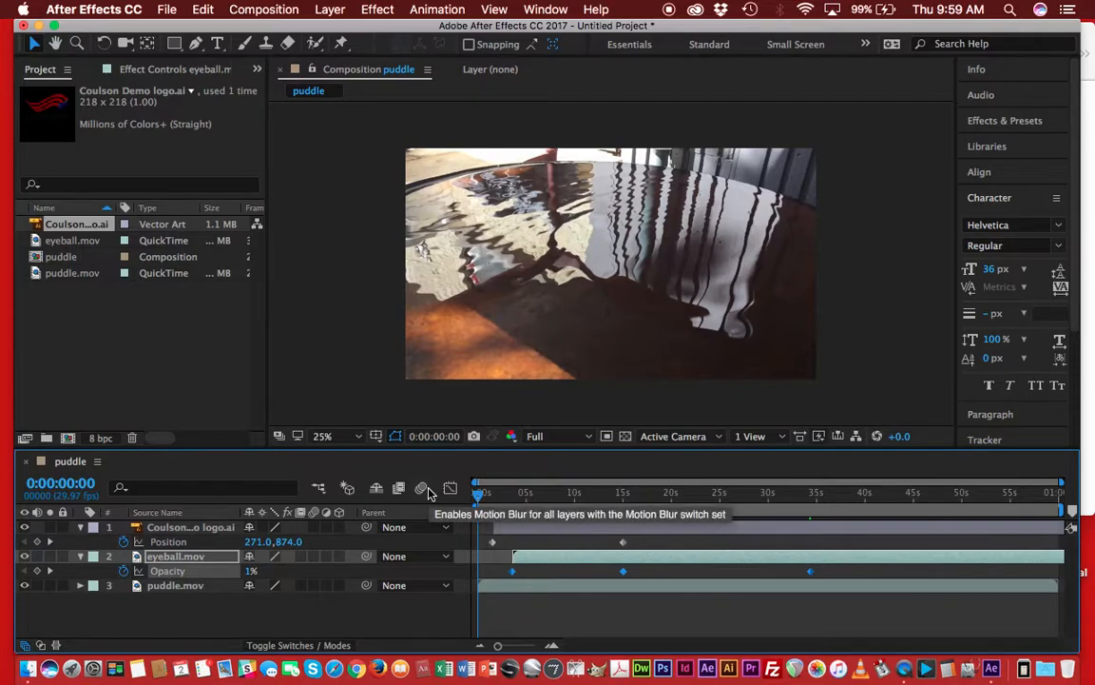
key(space)
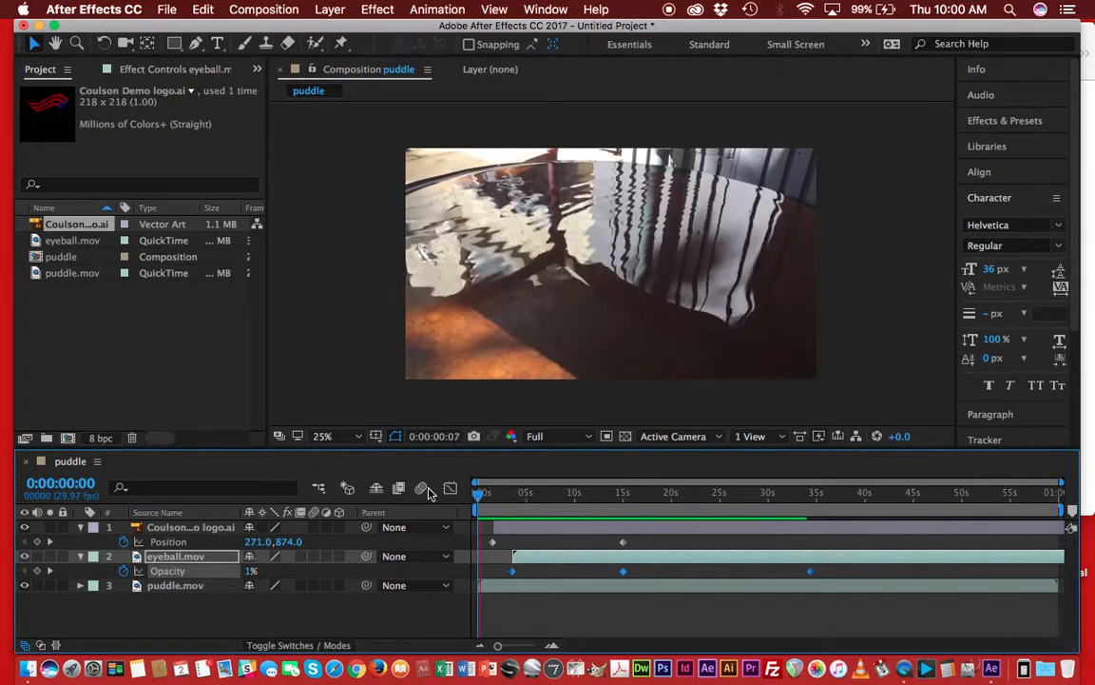
click(422, 489)
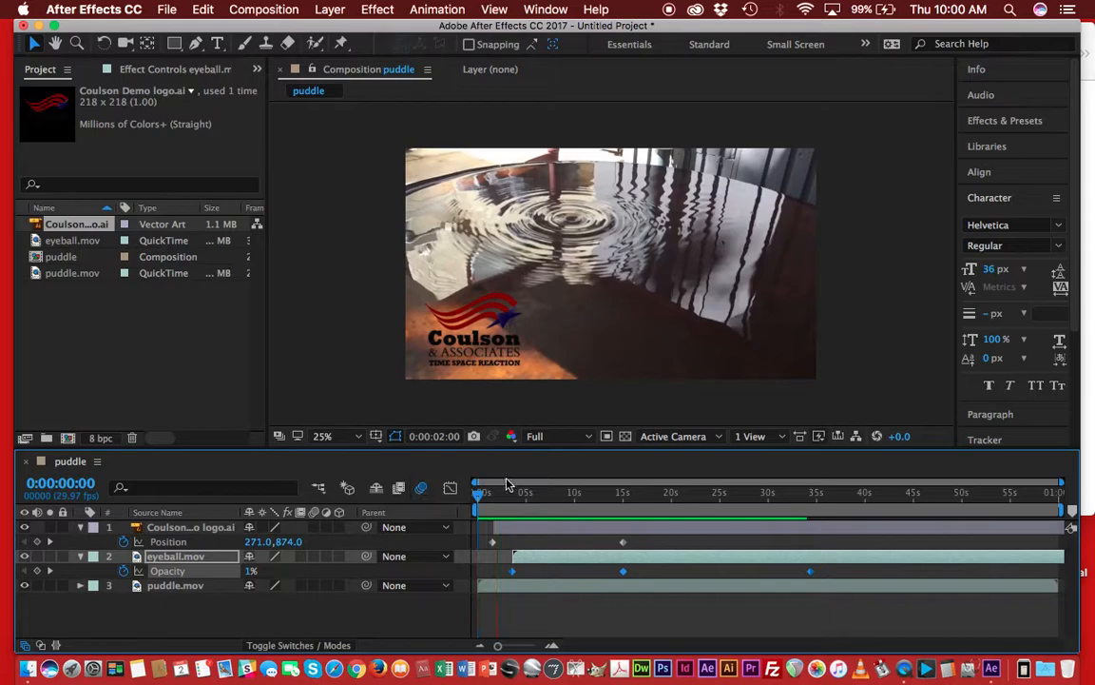
key(space)
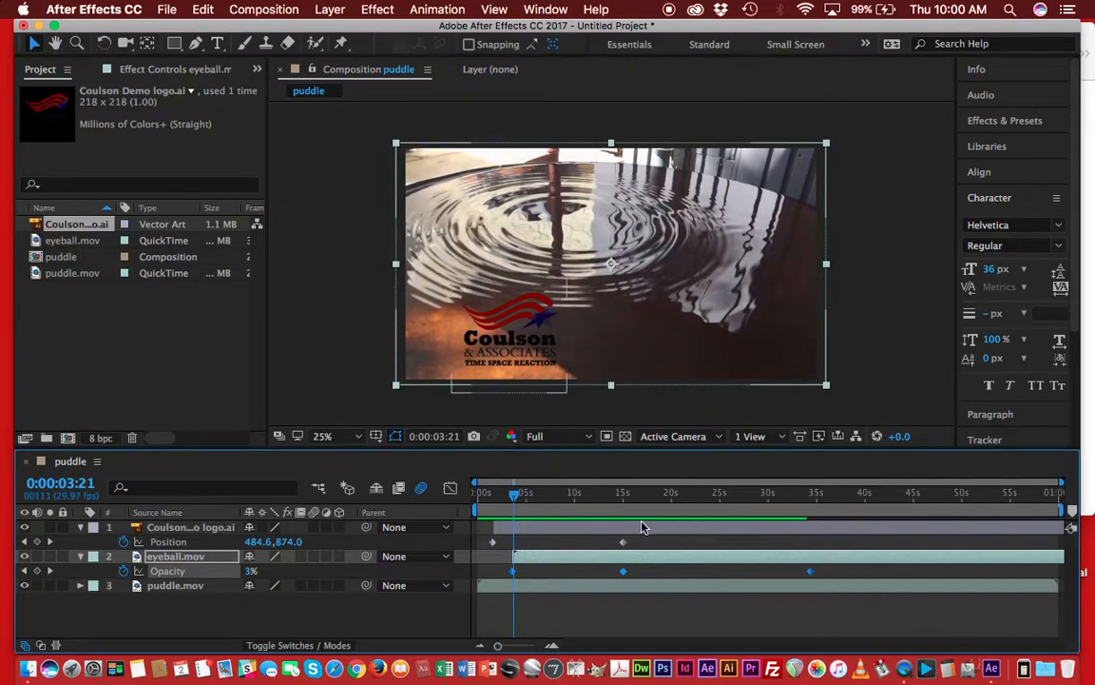
Try to reposition the eyeball.mov opacity keyframes along the timeline.
mouse_move(625, 578)
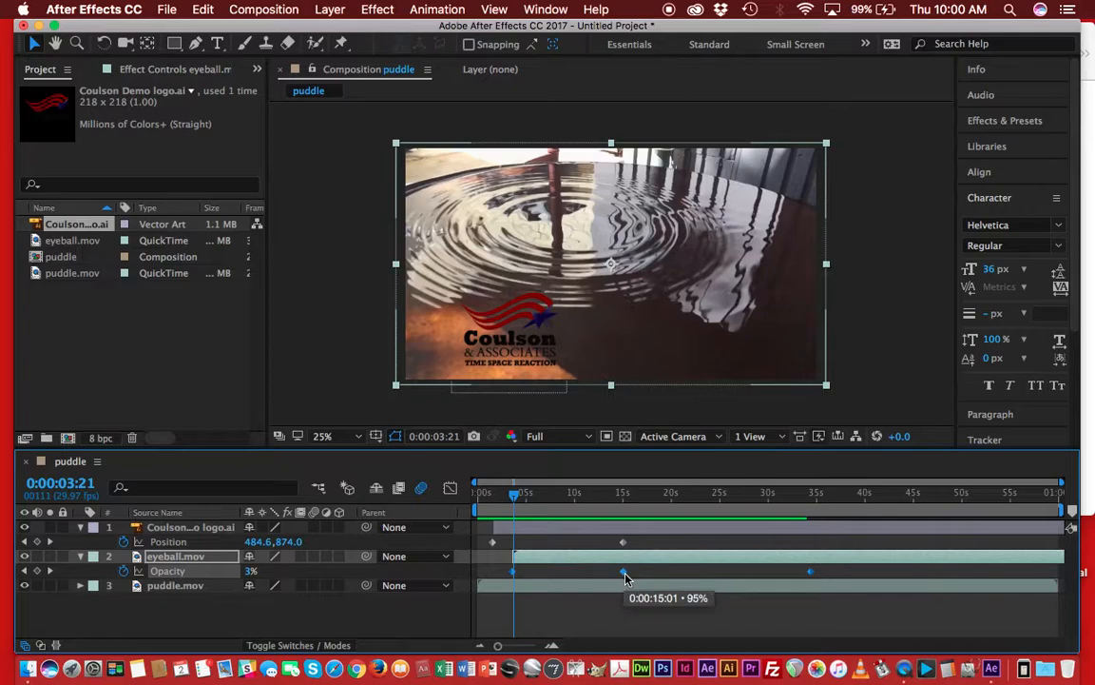
mouse_move(625, 578)
mouse_down()
mouse_move(691, 578)
mouse_move(615, 584)
mouse_move(627, 589)
mouse_up()
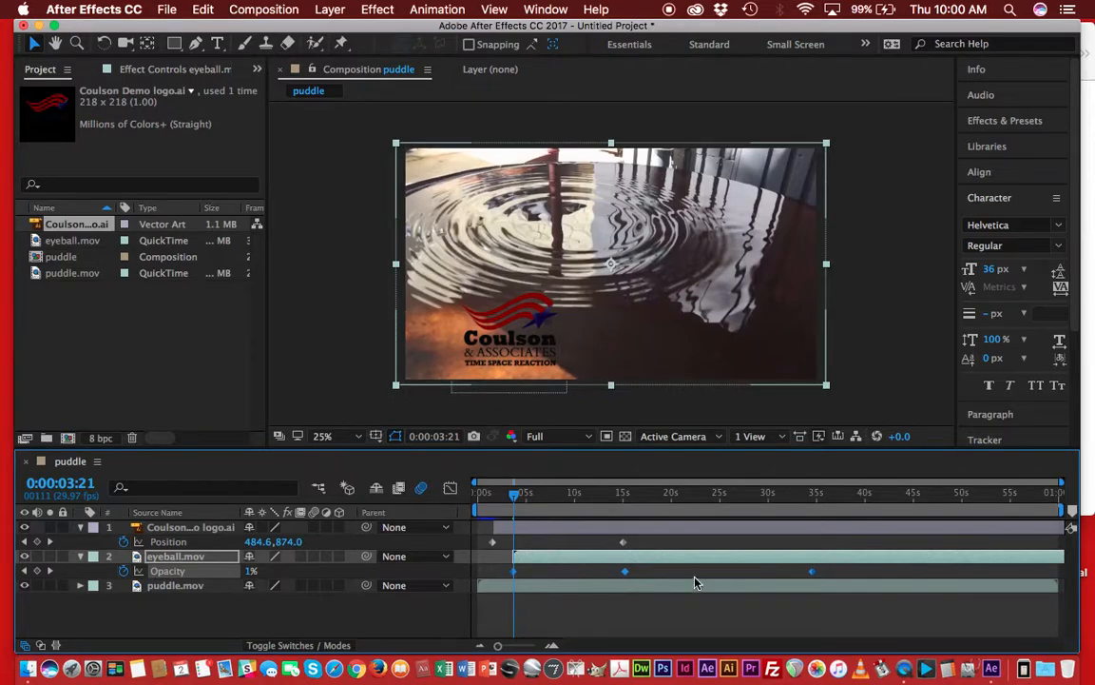
click(646, 543)
mouse_move(624, 547)
mouse_down()
mouse_move(662, 548)
mouse_move(623, 548)
mouse_up()
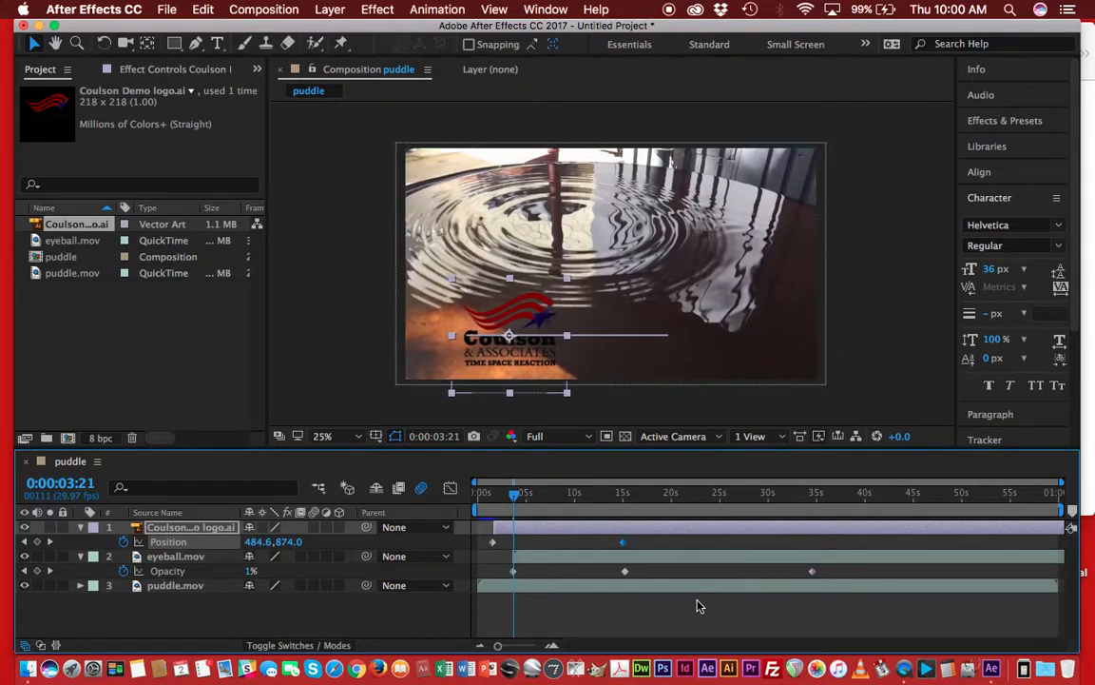
click(660, 586)
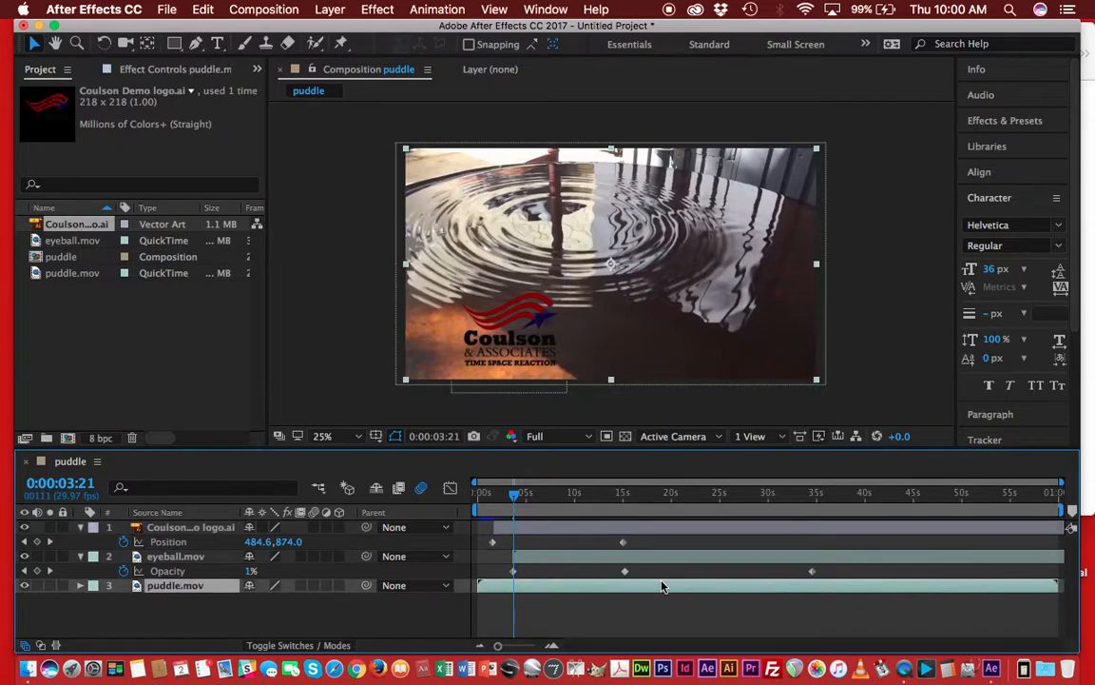
click(511, 571)
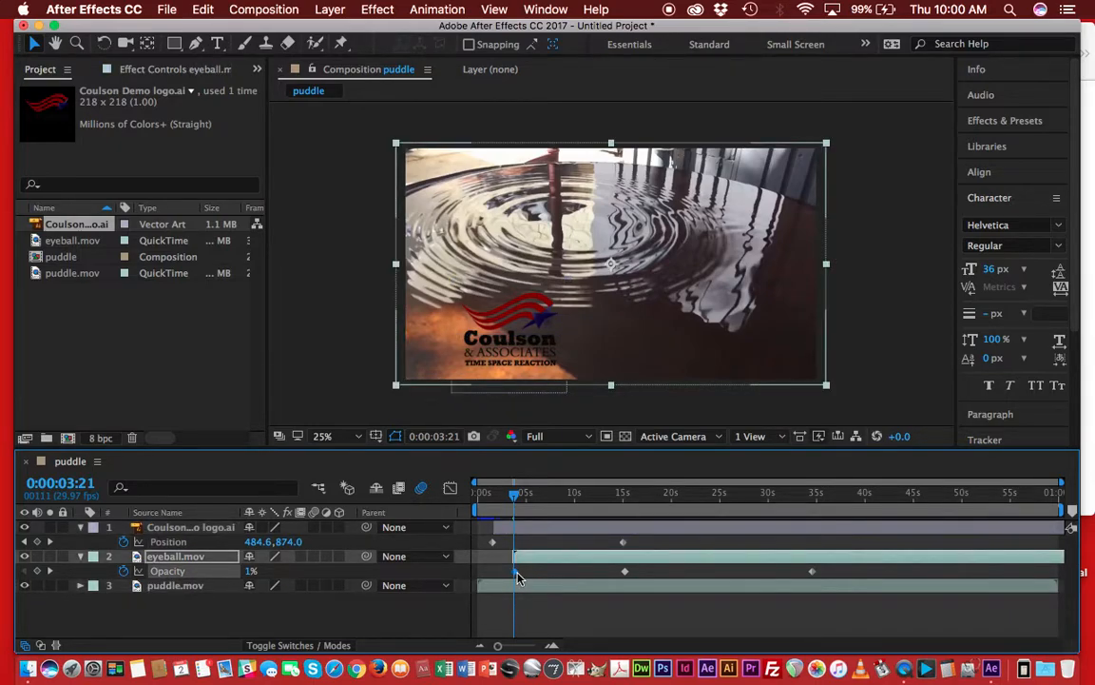
mouse_move(518, 582)
click(849, 581)
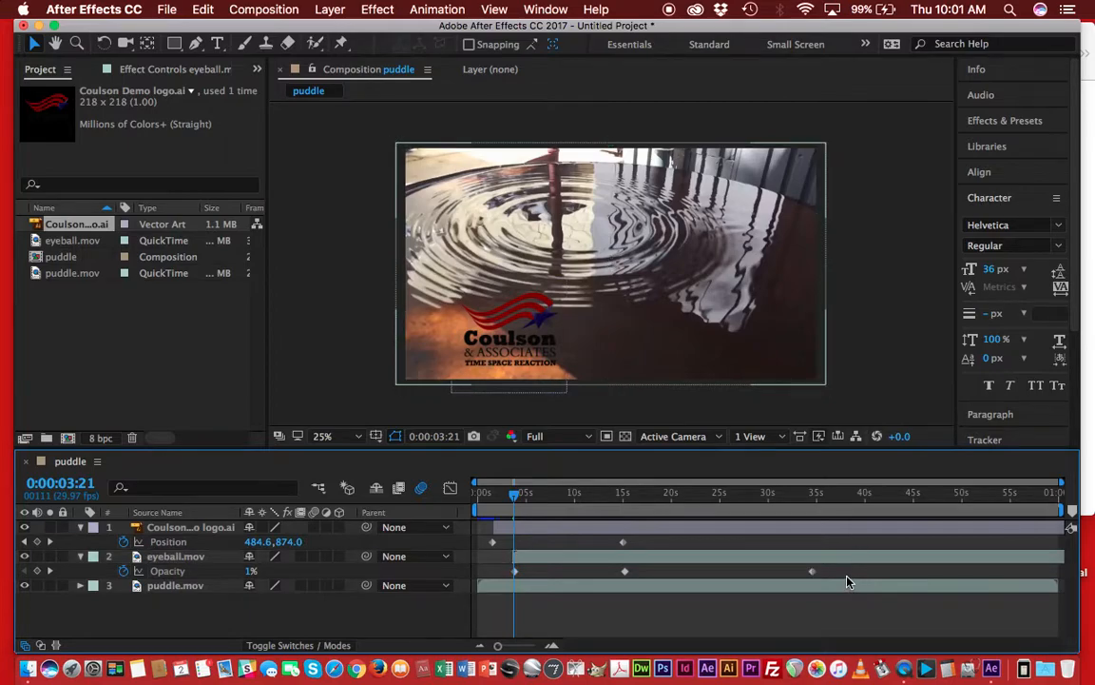
drag(853, 581, 510, 570)
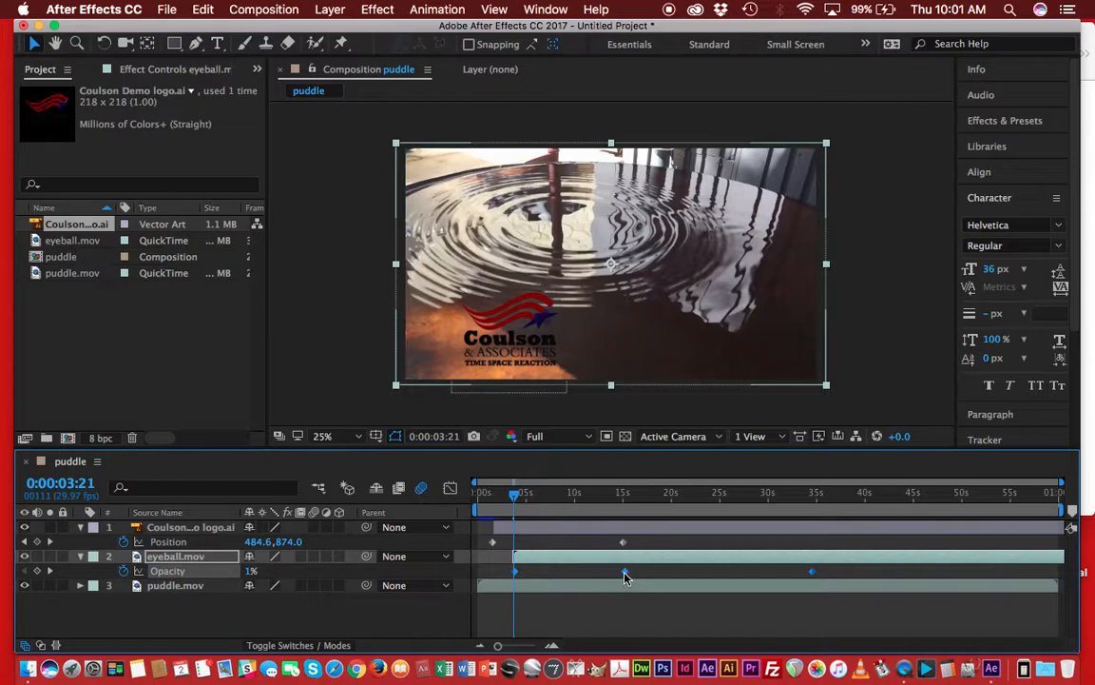
drag(642, 574, 716, 570)
drag(623, 579, 624, 578)
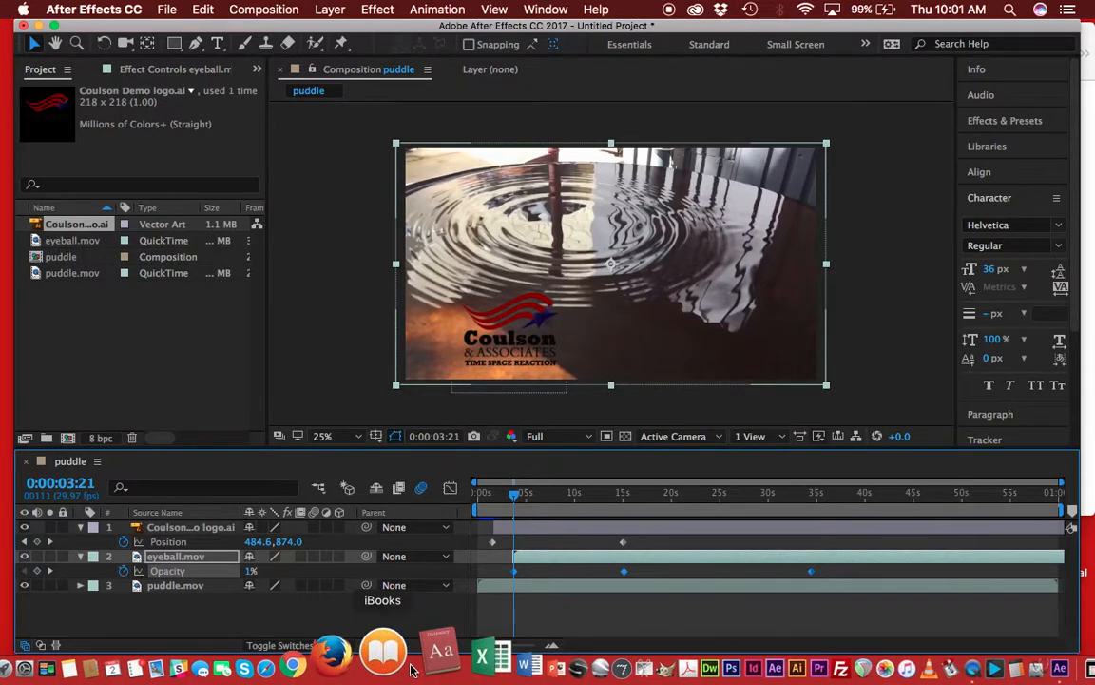
Select the puddle.mov layer, widen the side panel group and close the Audio panel.
click(557, 590)
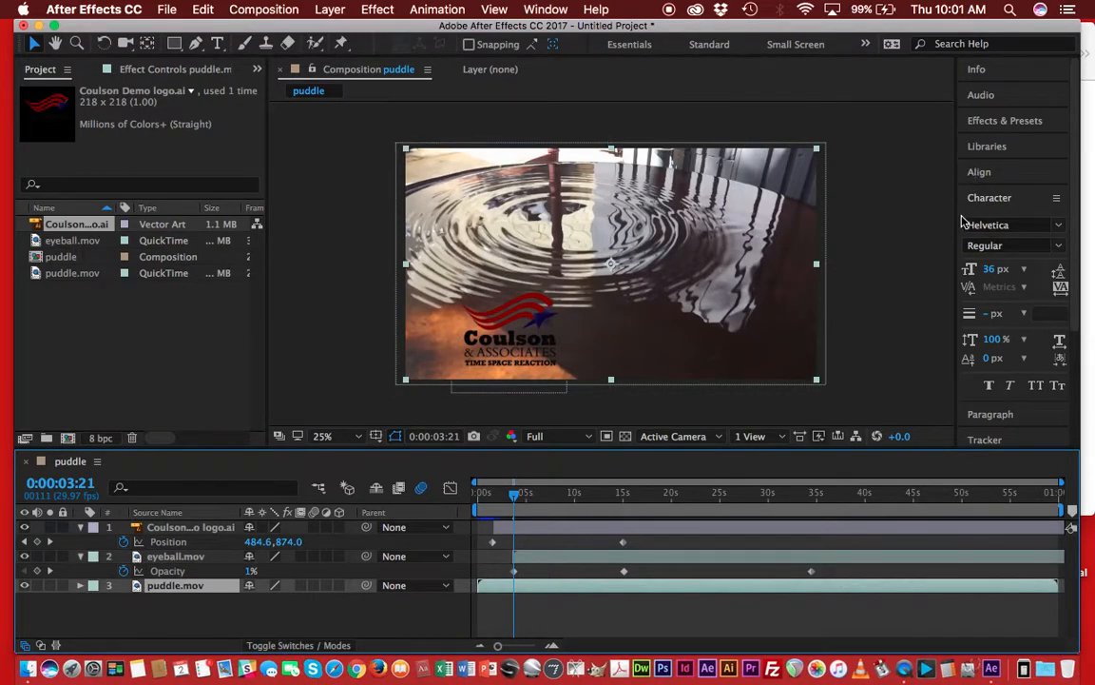
drag(956, 244, 808, 263)
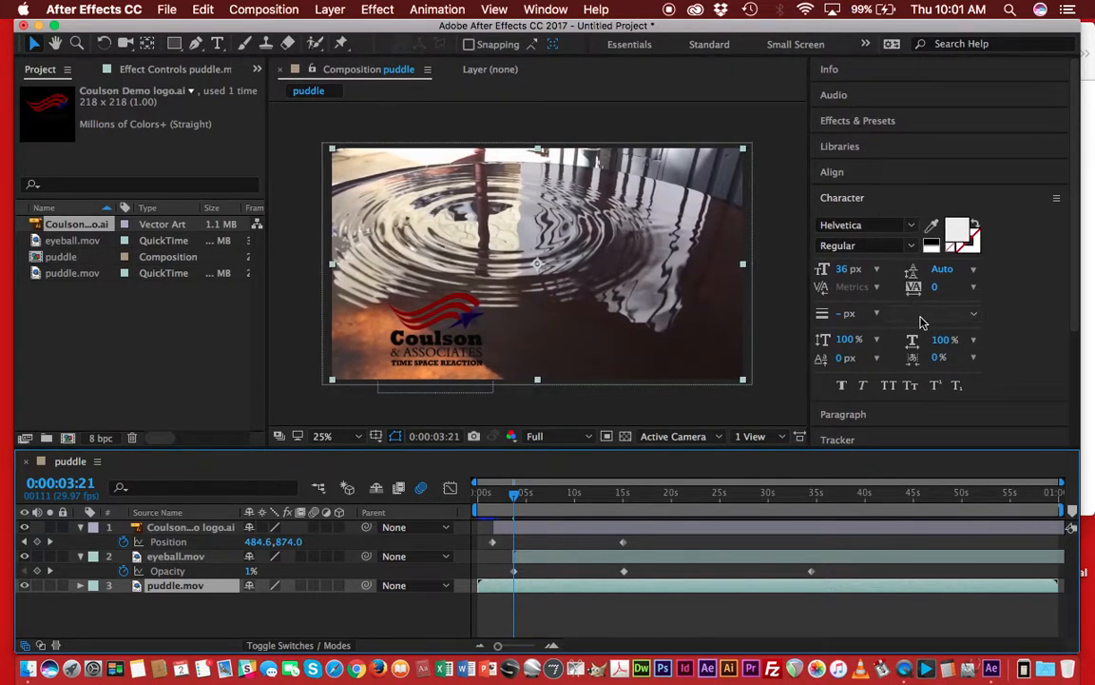
click(833, 76)
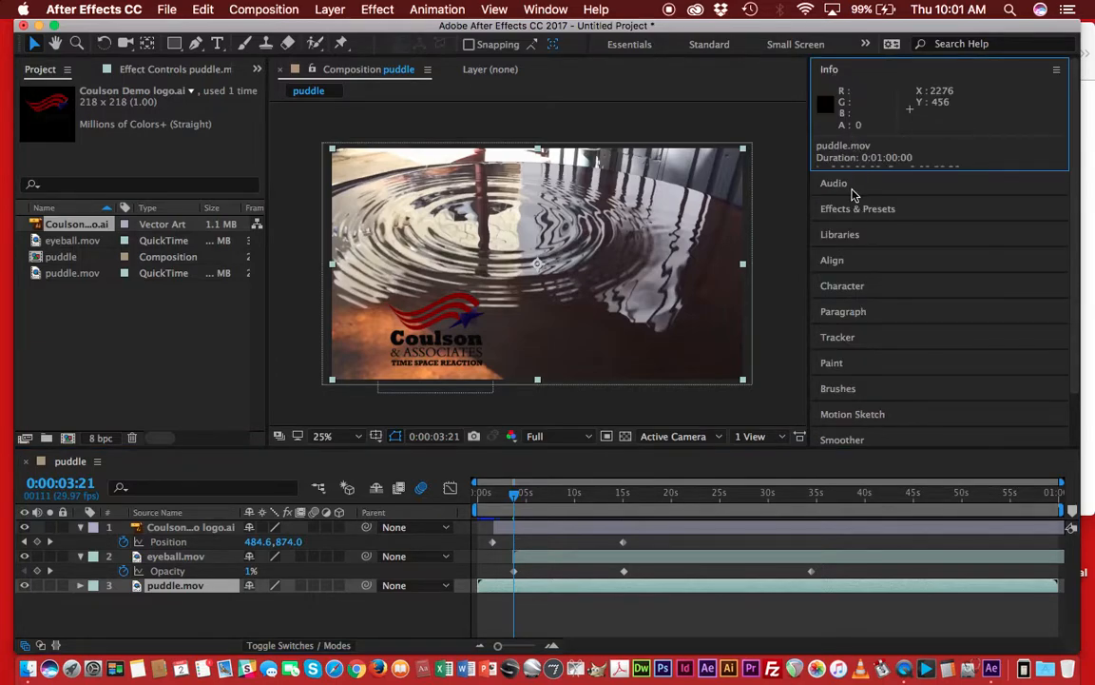
scroll(890, 162, down, 3)
scroll(890, 162, up, 3)
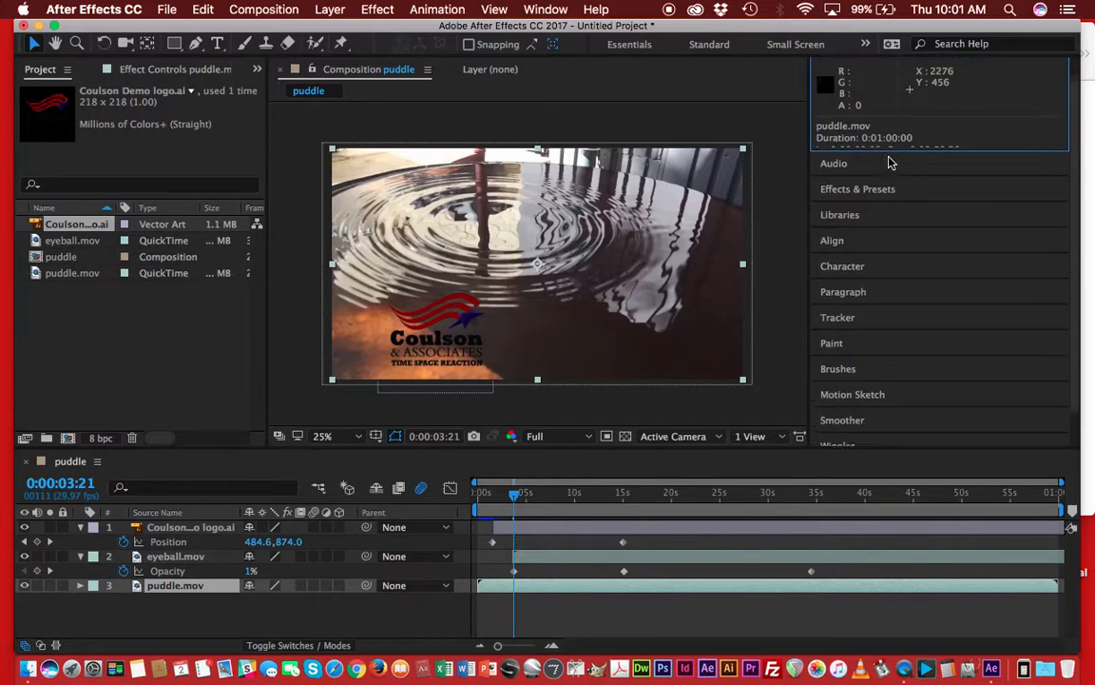
click(835, 184)
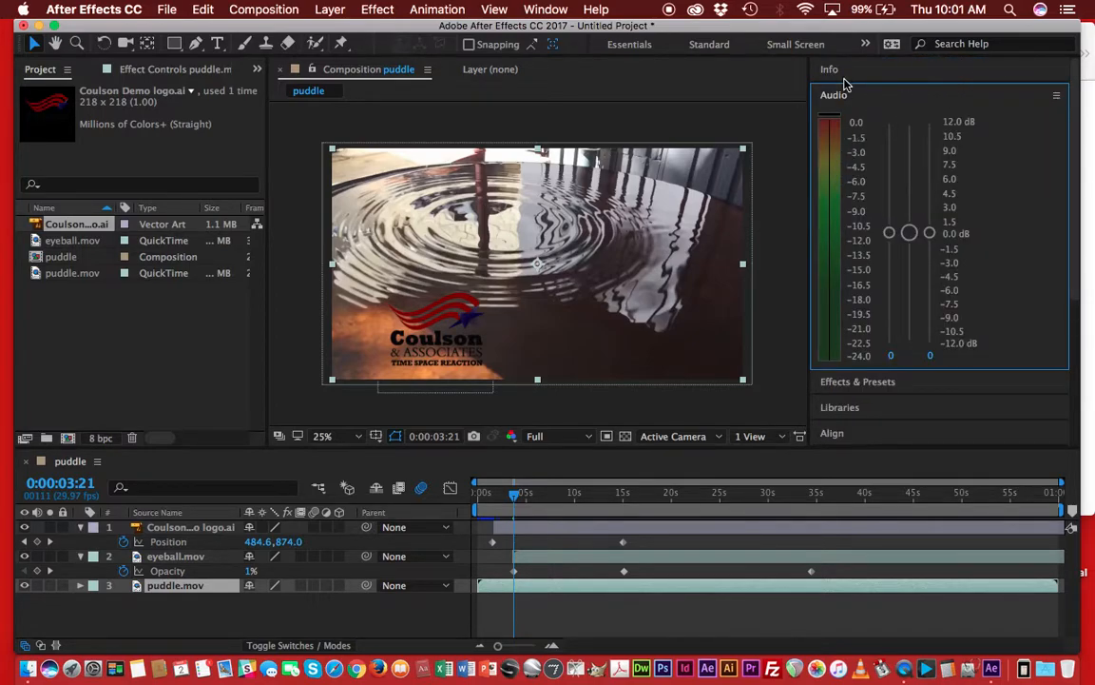
click(1057, 97)
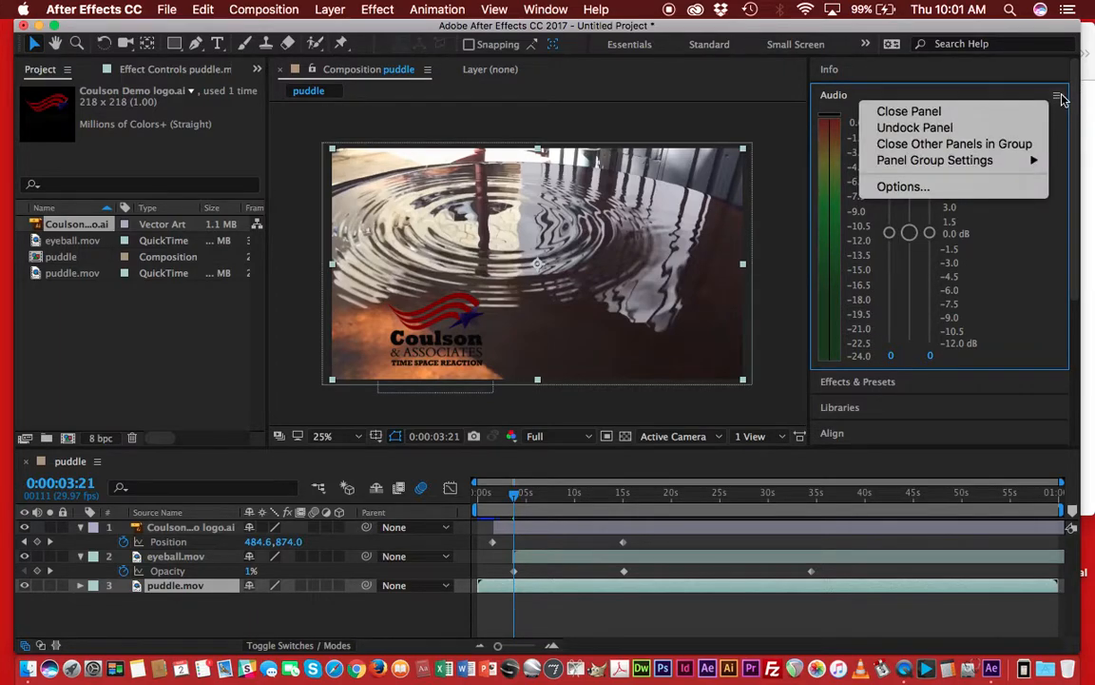
click(941, 112)
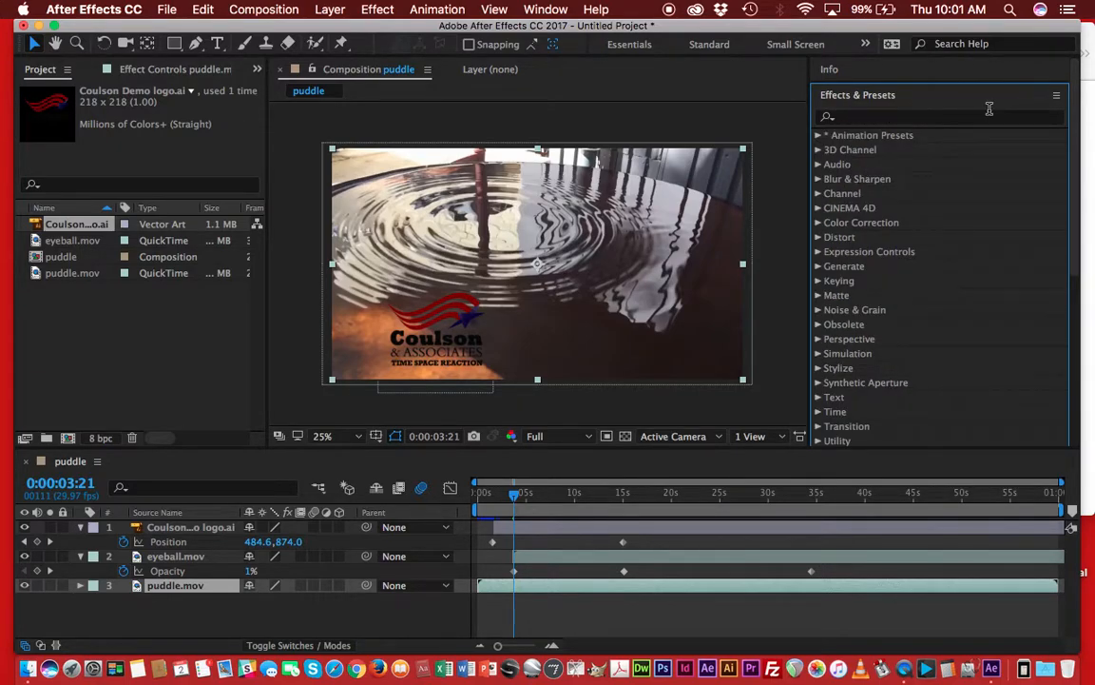
Search the effects for blur and apply Gaussian Blur to the puddle.mov layer.
click(849, 117)
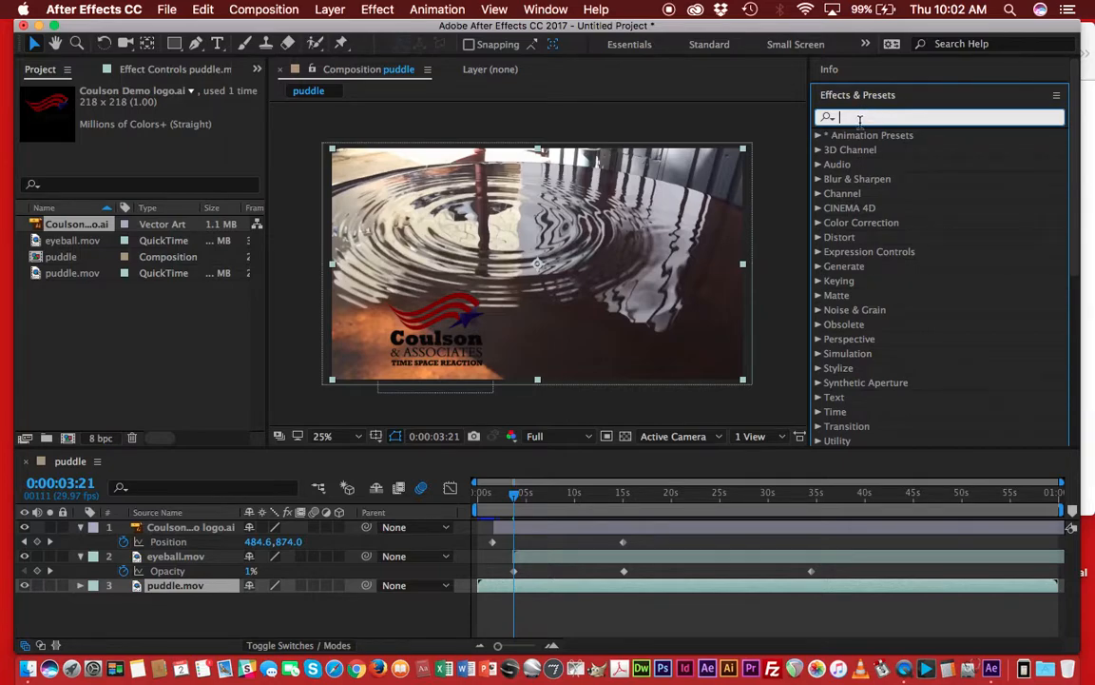
text(bl)
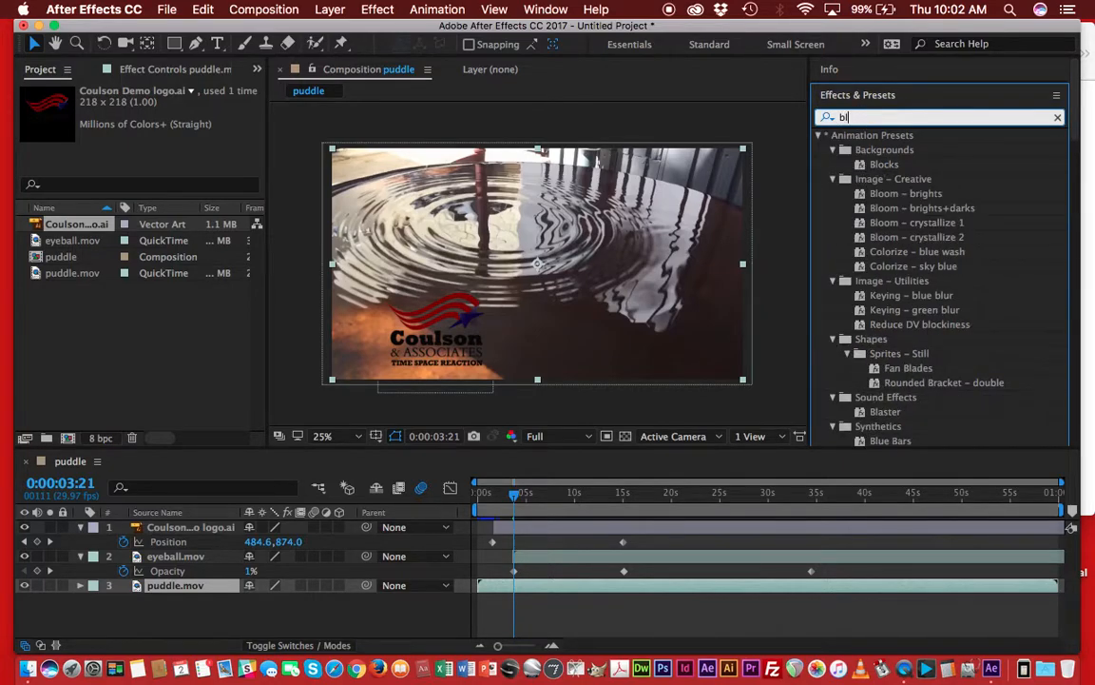
text(ur)
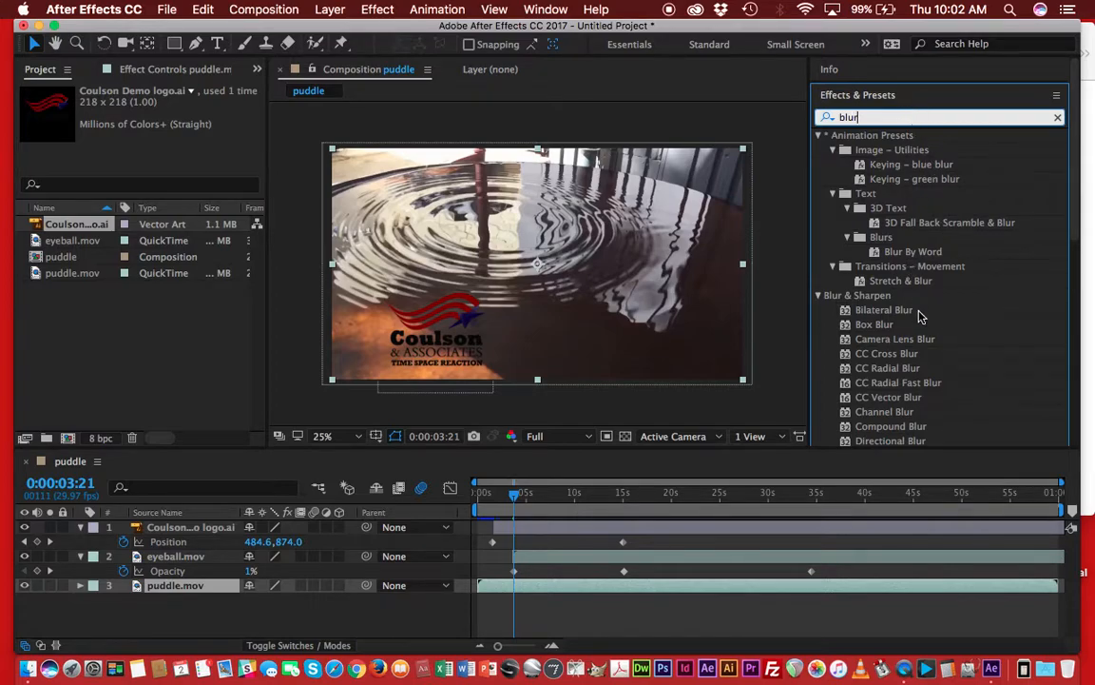
scroll(919, 328, down, 3)
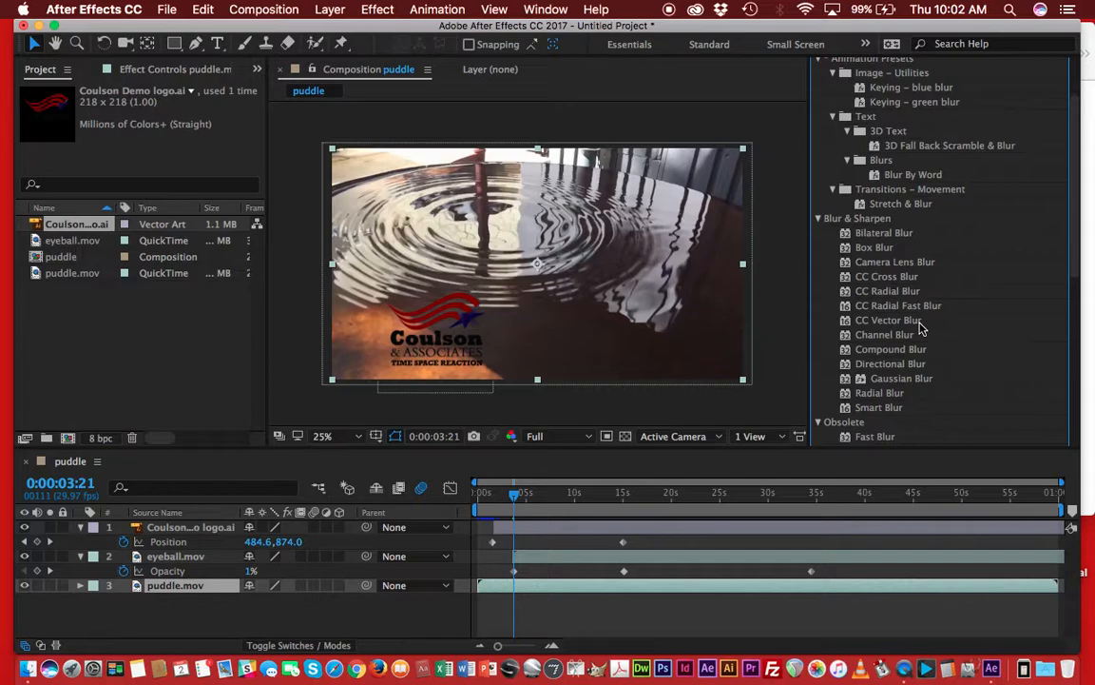
click(870, 379)
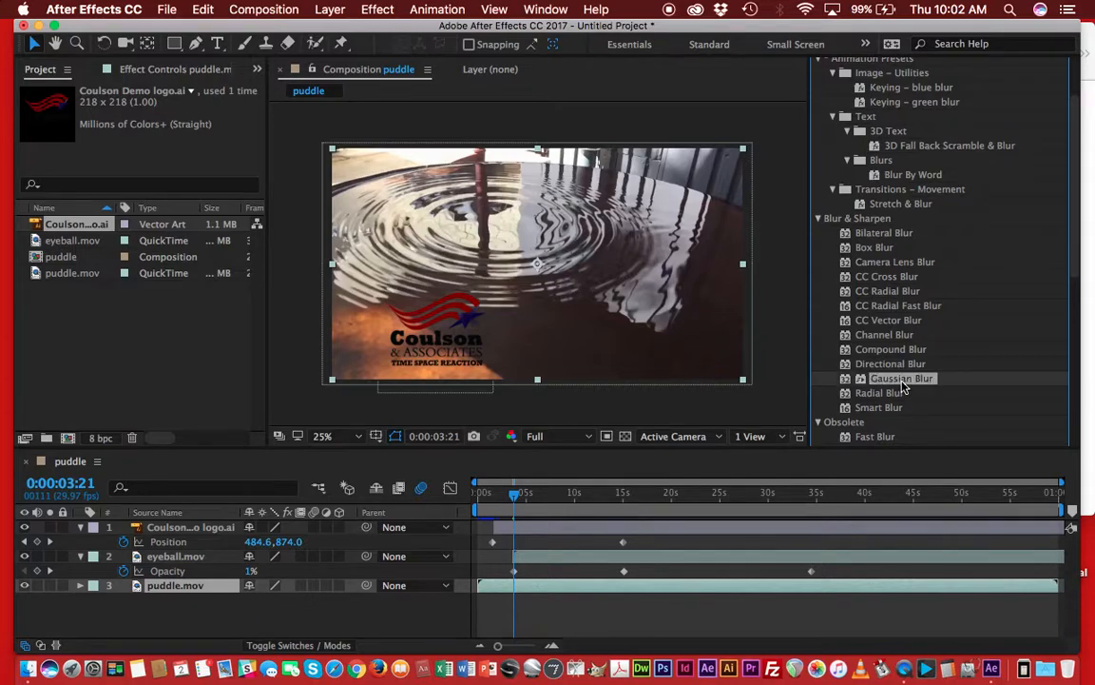
drag(863, 380, 782, 592)
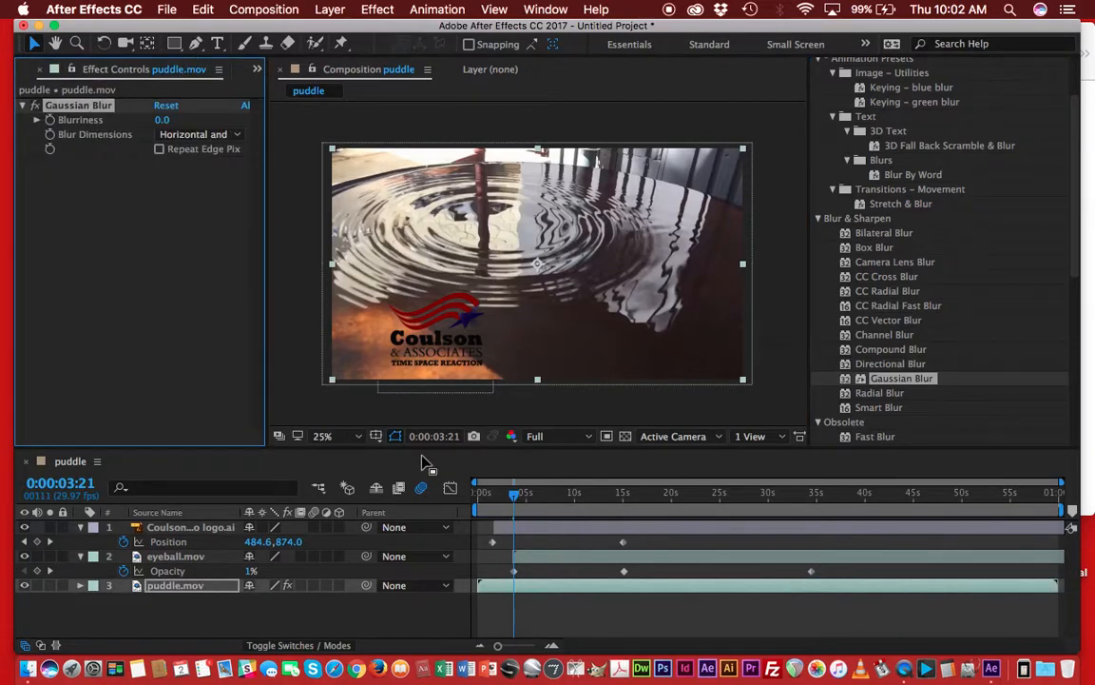
Hide the Coulson logo layer in the composition.
click(27, 527)
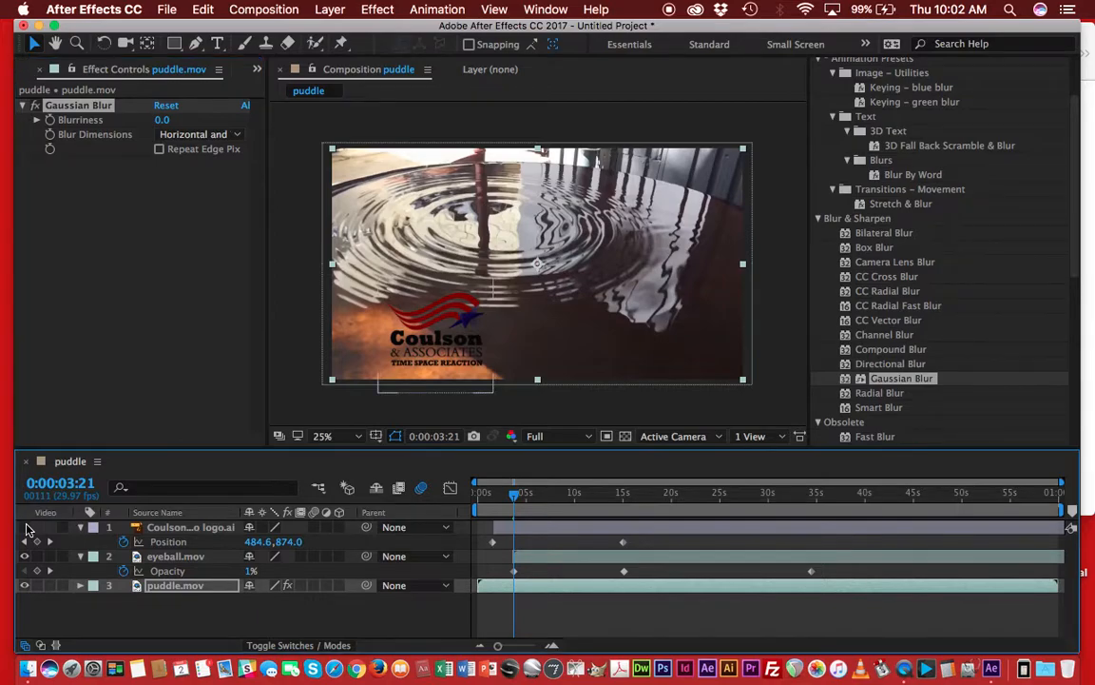
click(26, 527)
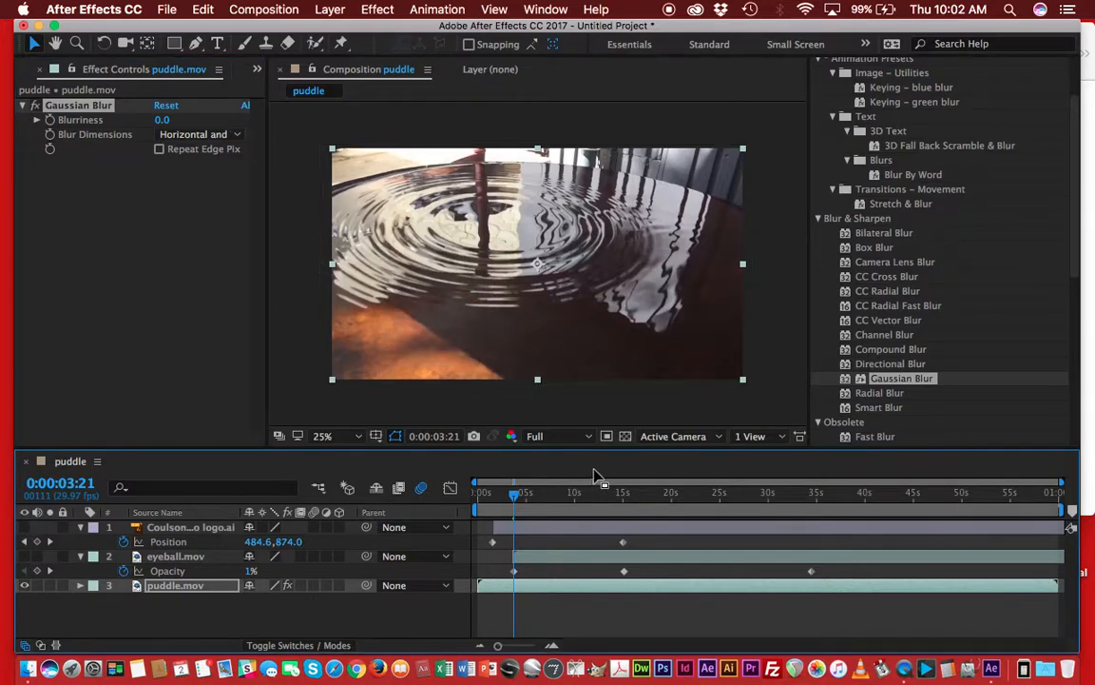
Scrub back to about one second and play a preview of the composition.
mouse_move(515, 495)
mouse_down()
mouse_move(480, 501)
mouse_move(493, 501)
mouse_up()
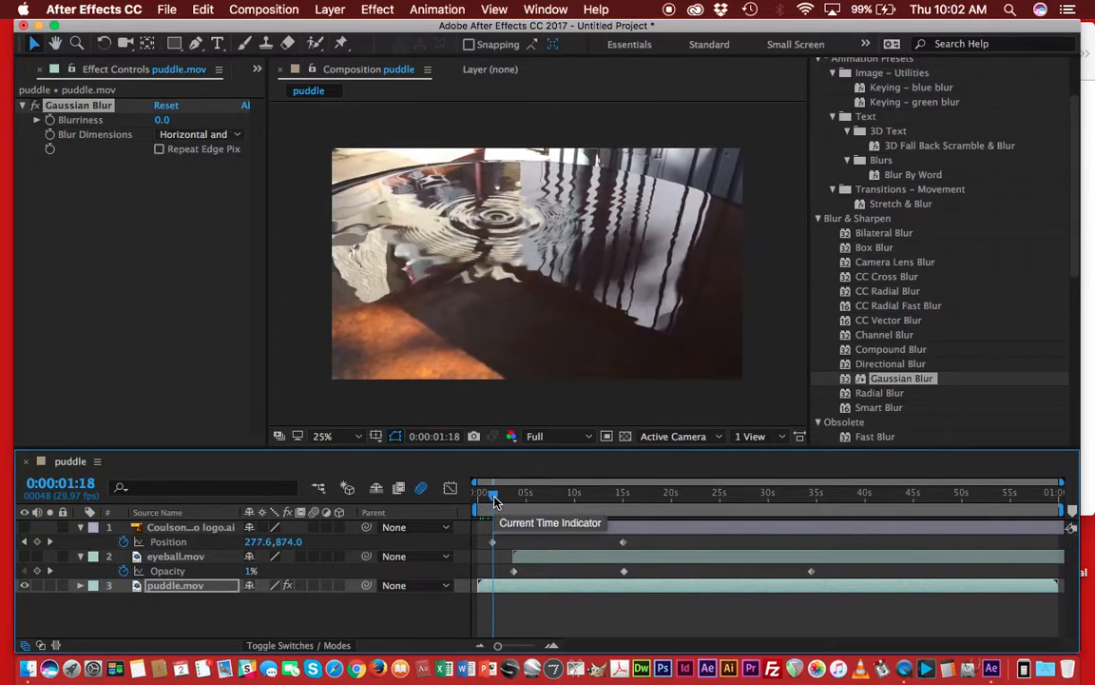
key(space)
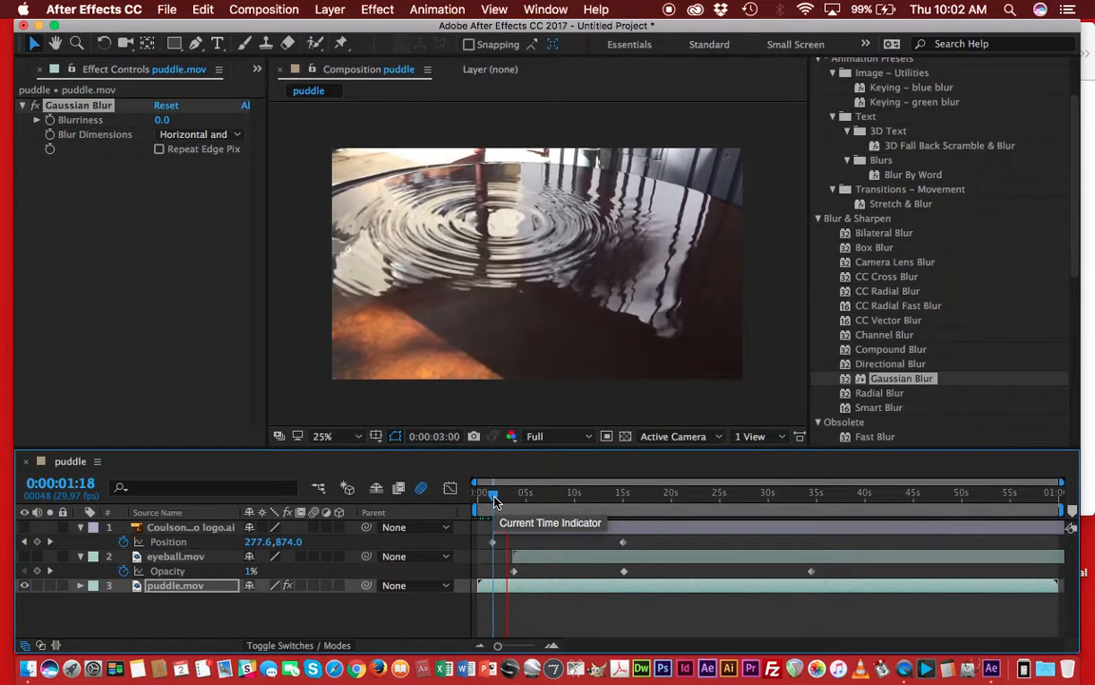
key(space)
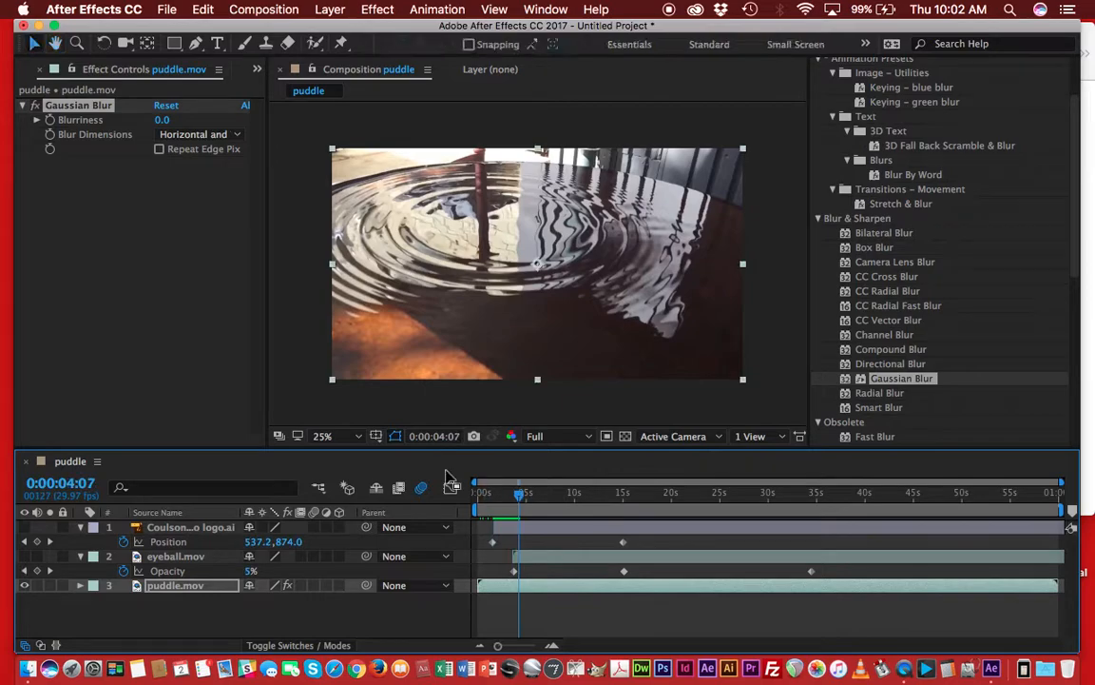
Expand the Gaussian Blur's Blurriness and set a keyframe at 0.0 at 0:00:04:07.
click(36, 120)
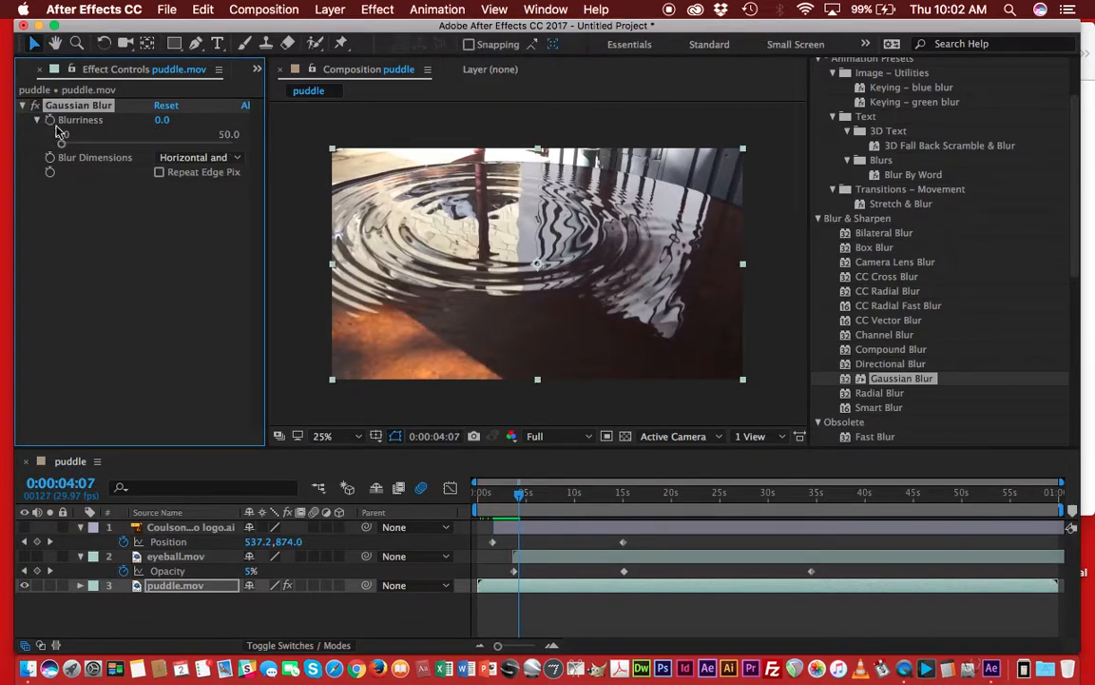
mouse_move(63, 144)
mouse_down()
mouse_move(197, 147)
mouse_move(62, 150)
mouse_move(101, 155)
mouse_move(90, 157)
mouse_move(62, 145)
mouse_up()
click(49, 121)
Move the time indicator to 0:00:25:11 and set Blurriness to 47.5 for a second keyframe.
click(521, 497)
drag(521, 497, 723, 488)
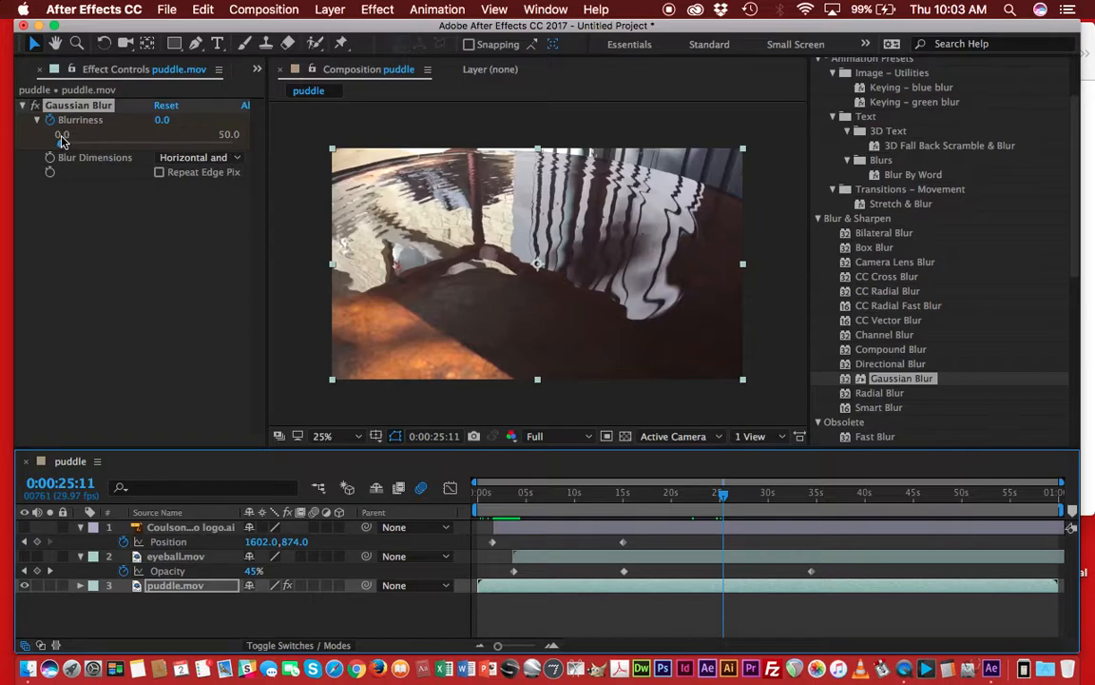
drag(62, 148, 226, 150)
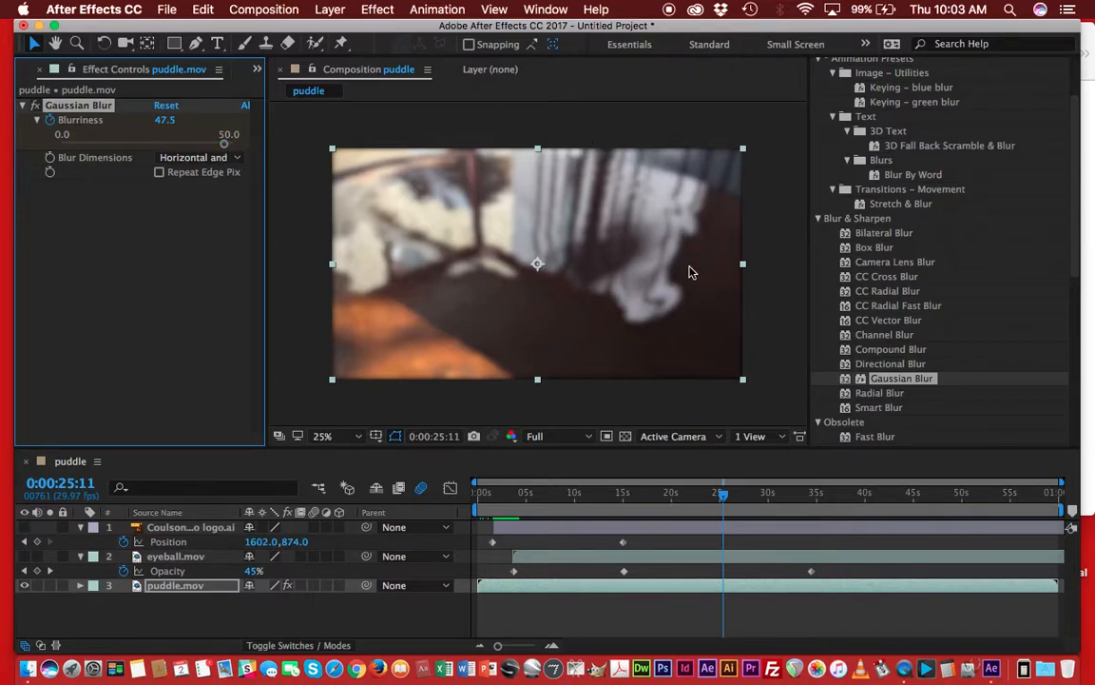
Return the time indicator to the start and play a preview of the composition.
drag(725, 496, 475, 495)
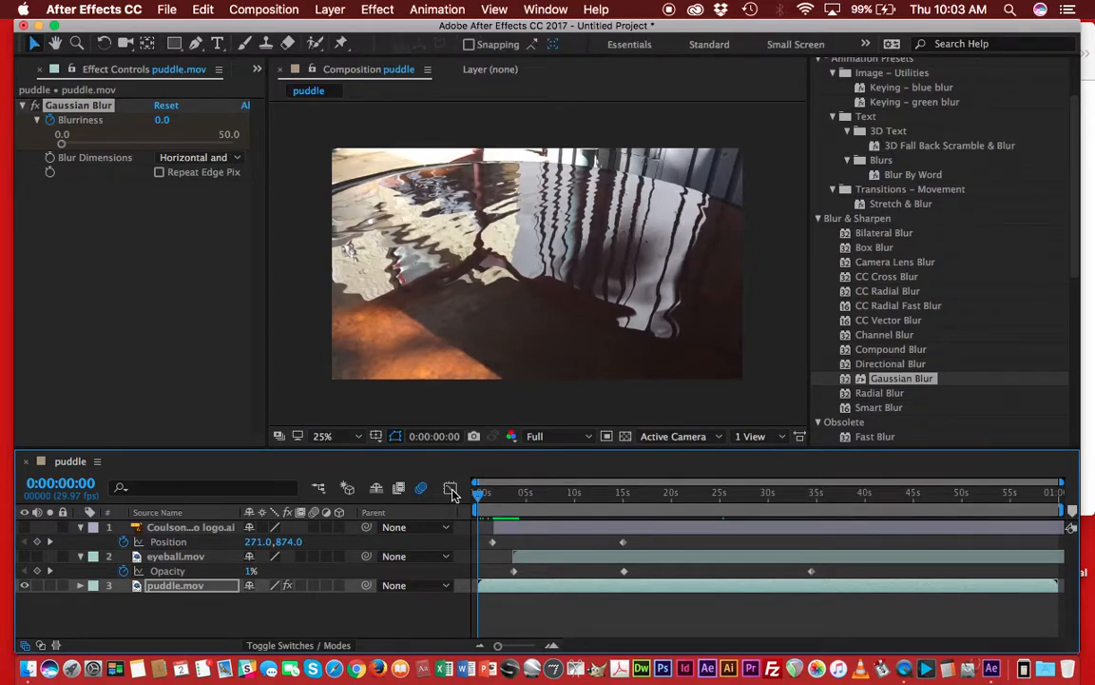
key(space)
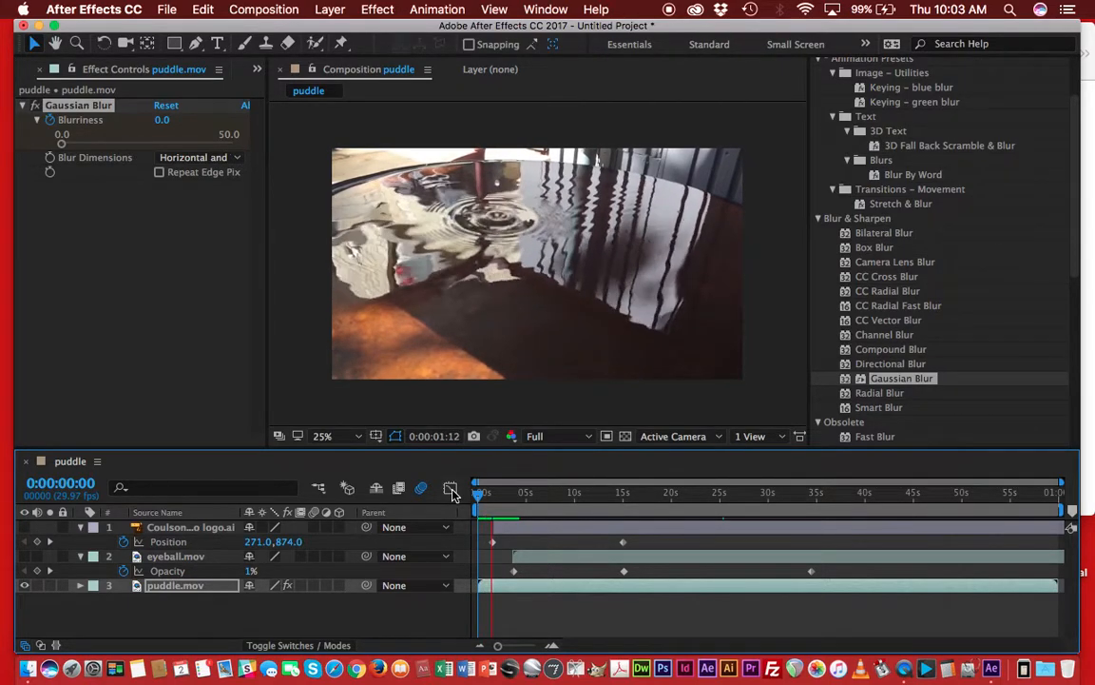
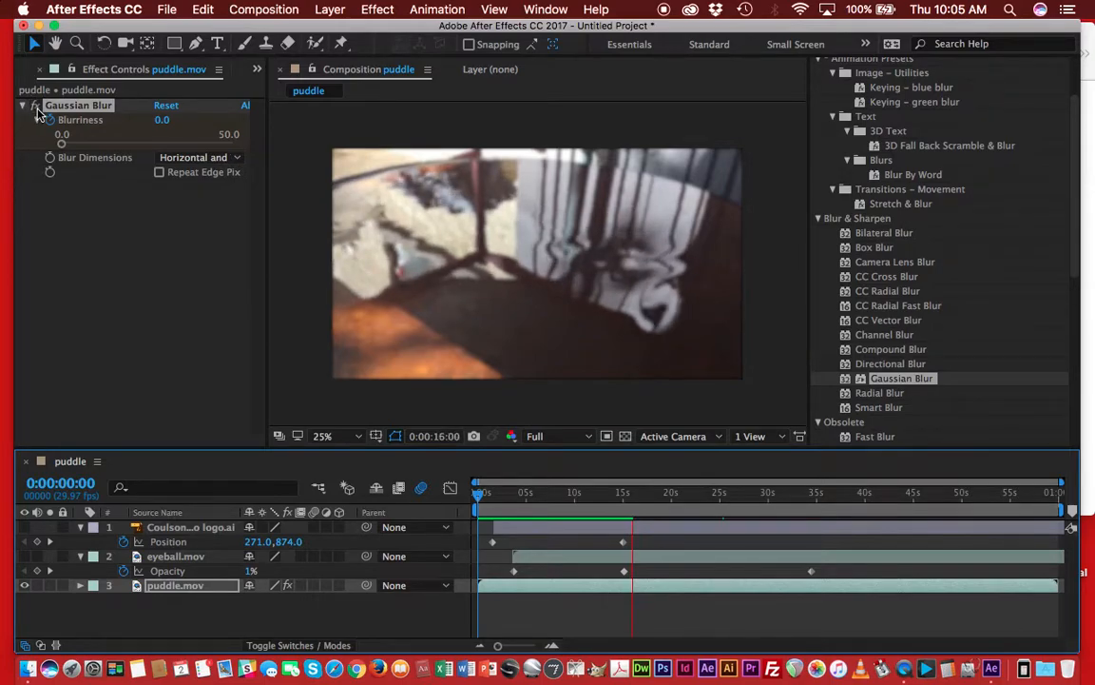
Stop the preview, move the time indicator to 0:00:04:13, and reset the Gaussian Blur effect.
key(space)
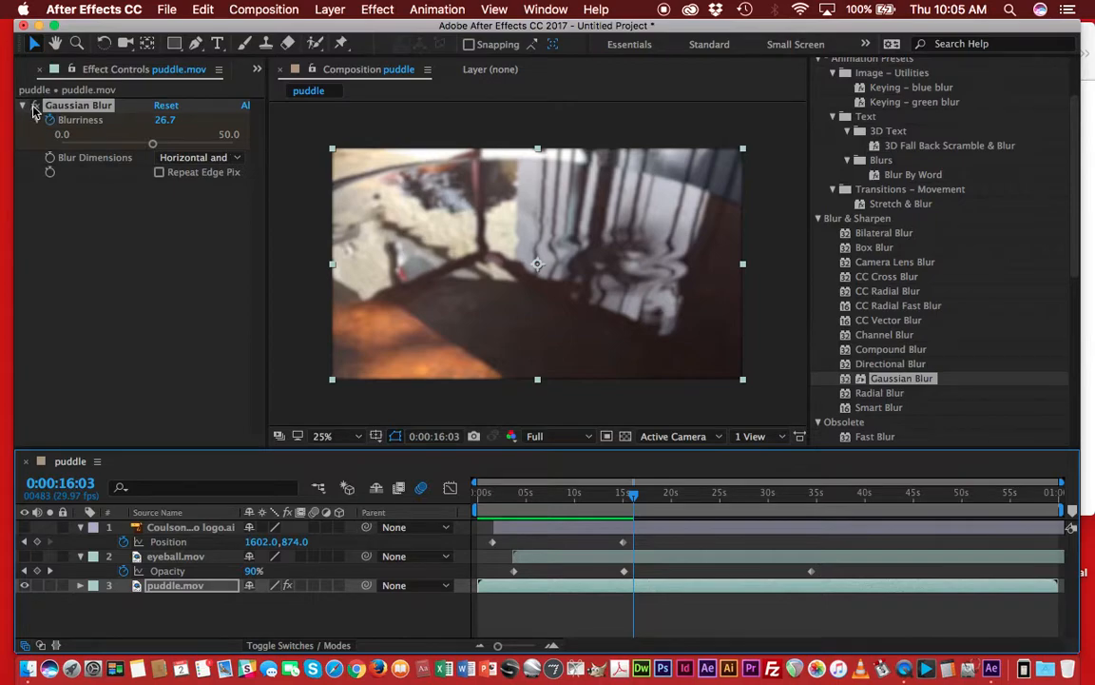
click(39, 111)
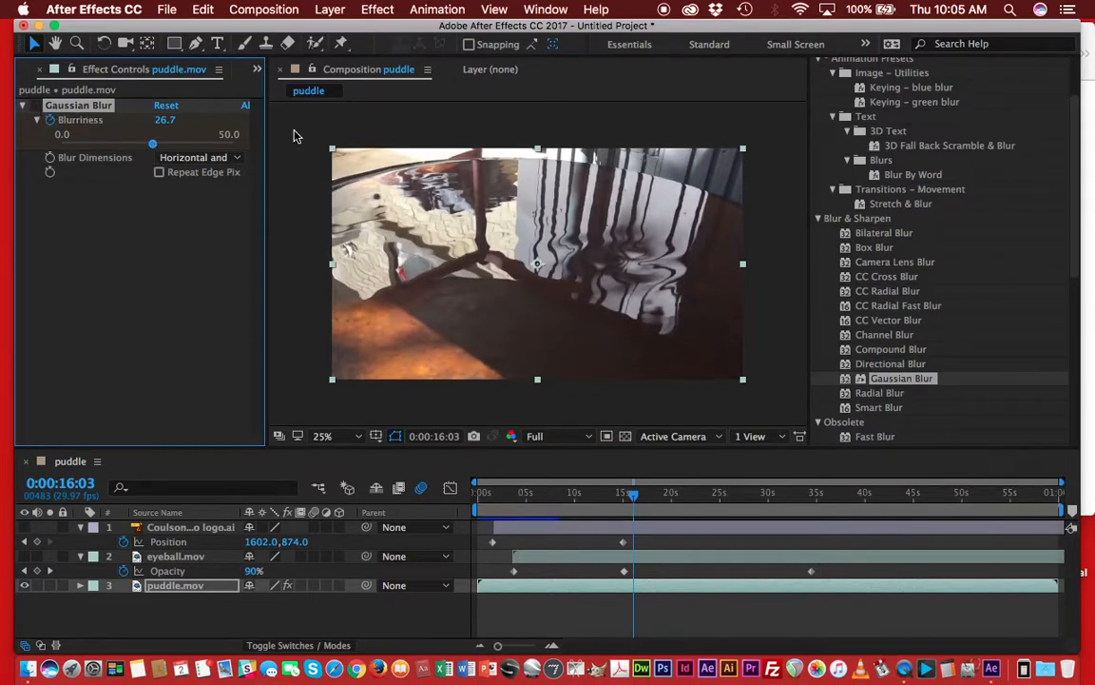
click(635, 501)
drag(635, 501, 522, 504)
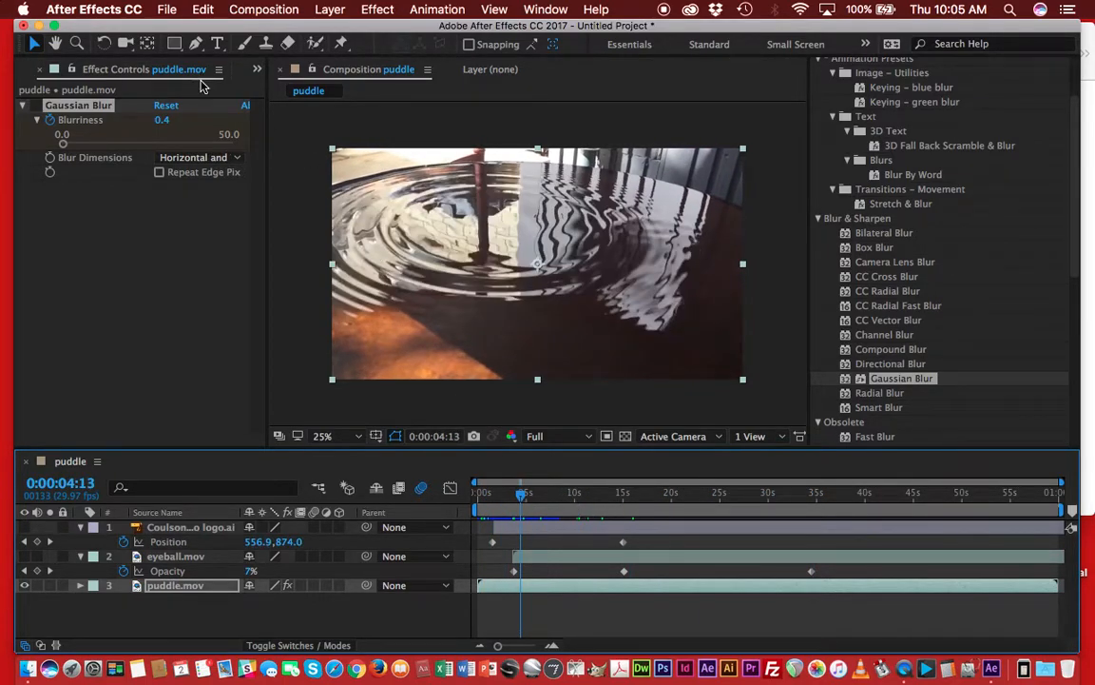
click(91, 111)
click(162, 105)
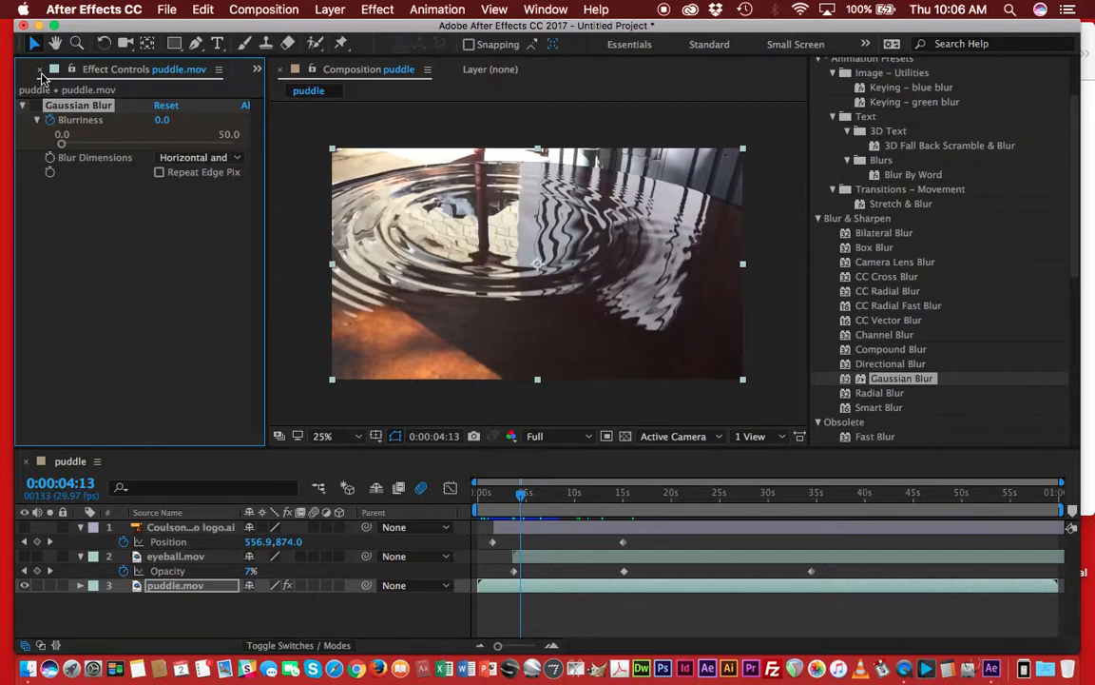
Try to set the composition preview resolution to Quarter.
click(591, 442)
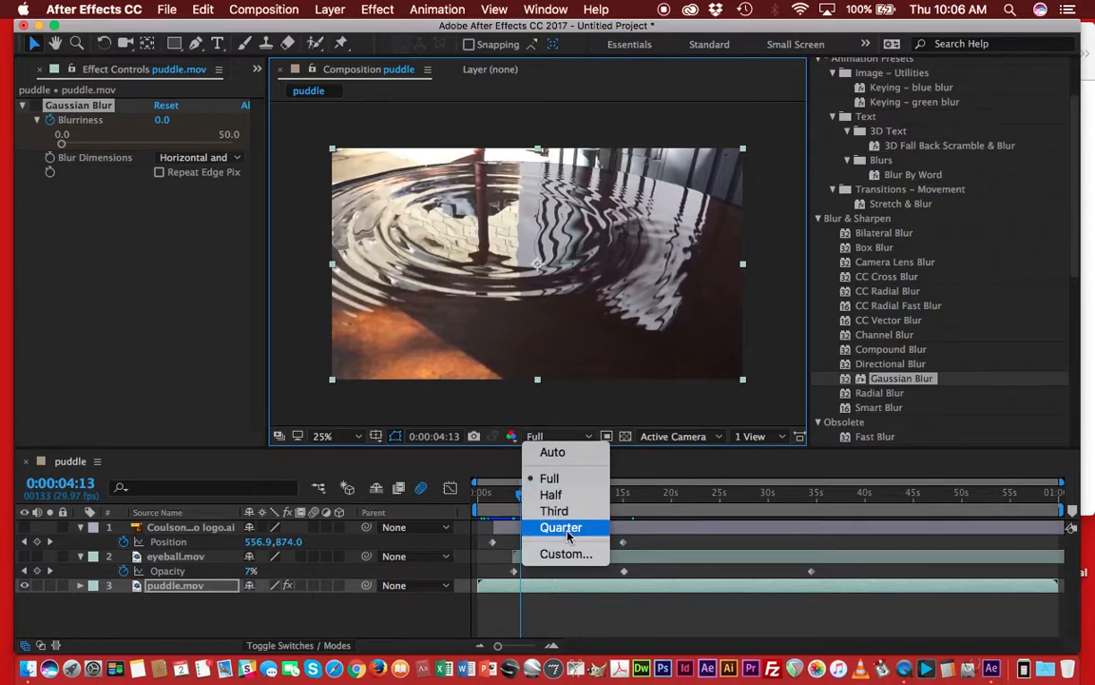
click(561, 419)
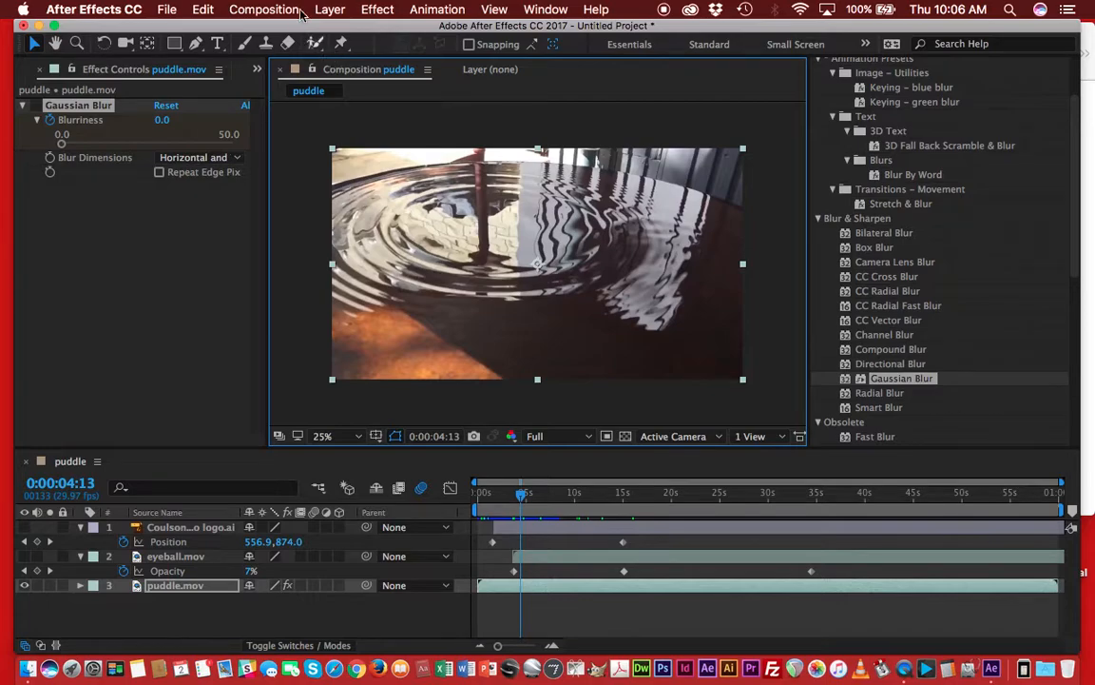
Create a text layer reading TEXT near the composition's upper-left corner.
click(224, 52)
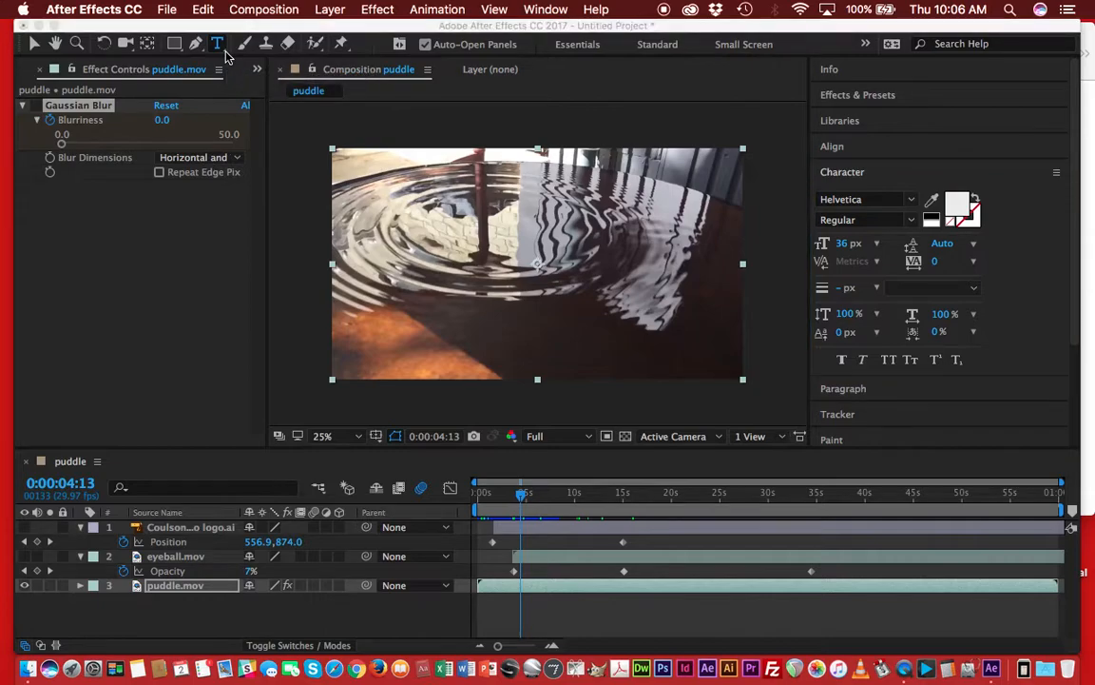
click(217, 45)
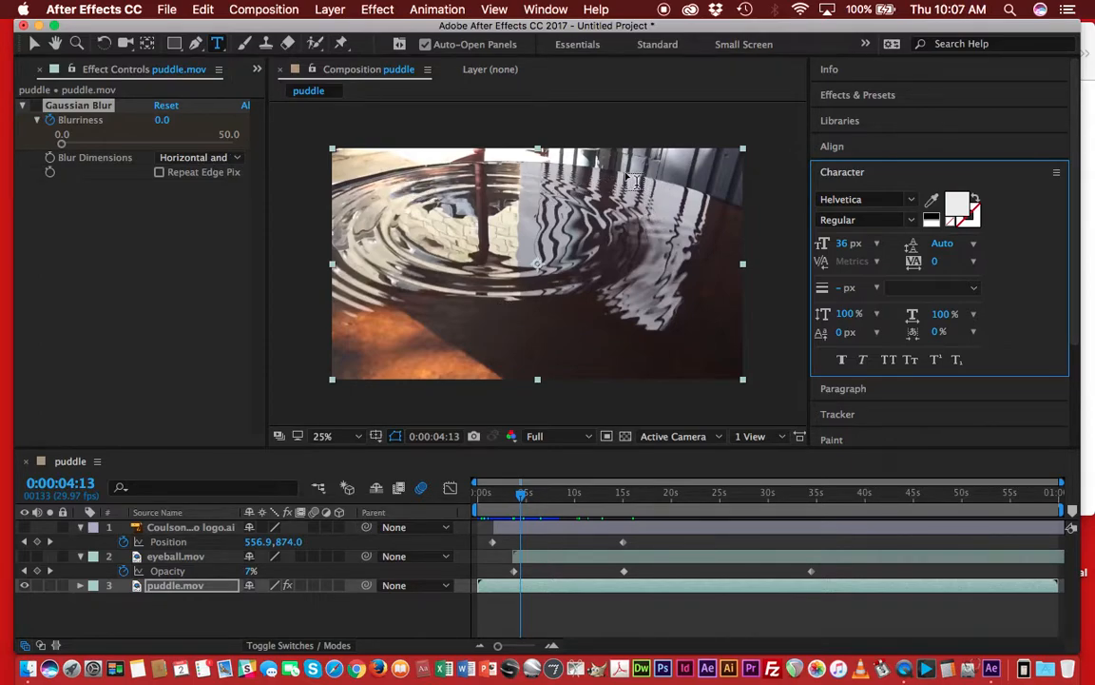
click(370, 175)
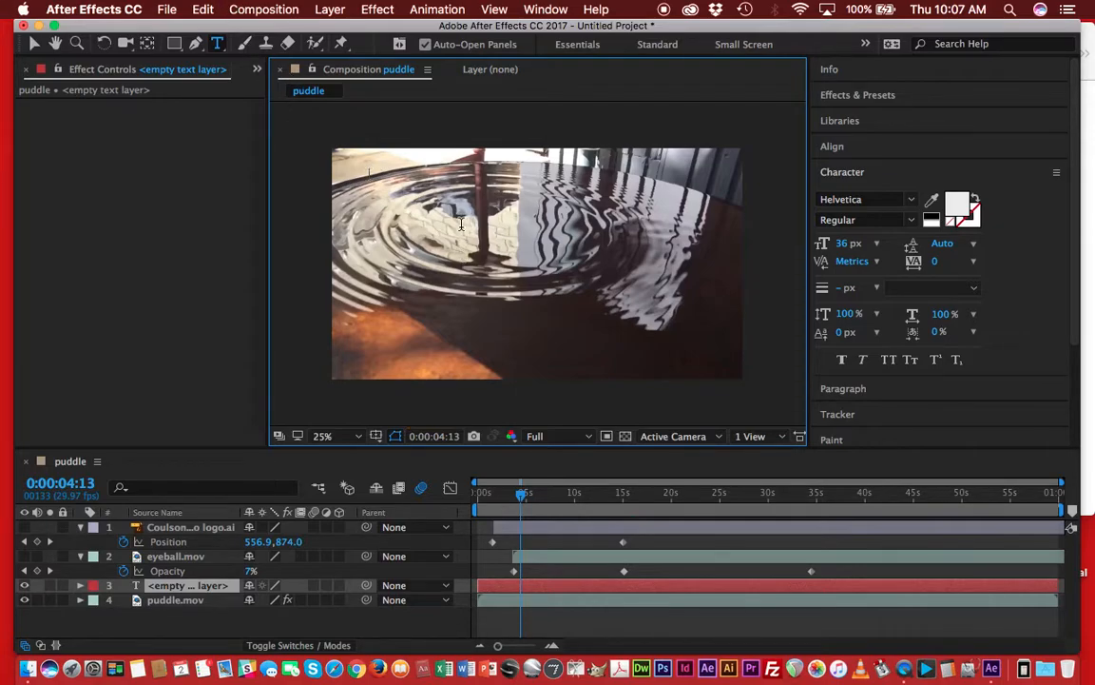
text(TEXT)
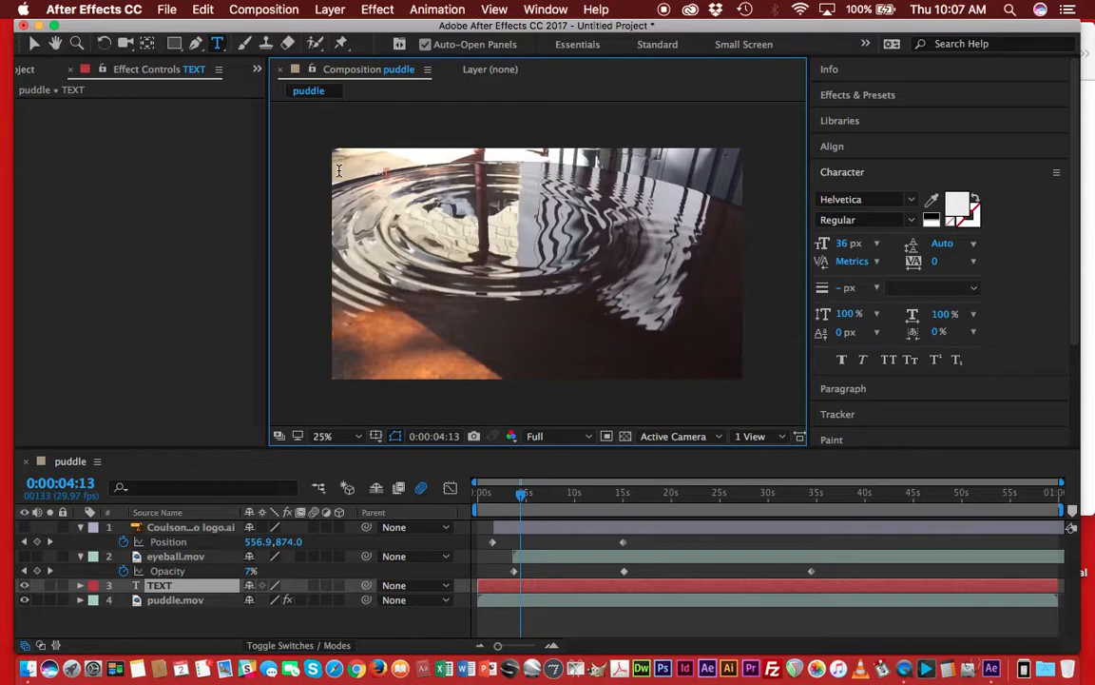
Select the text and set its font to Impact.
drag(332, 171, 363, 168)
click(911, 201)
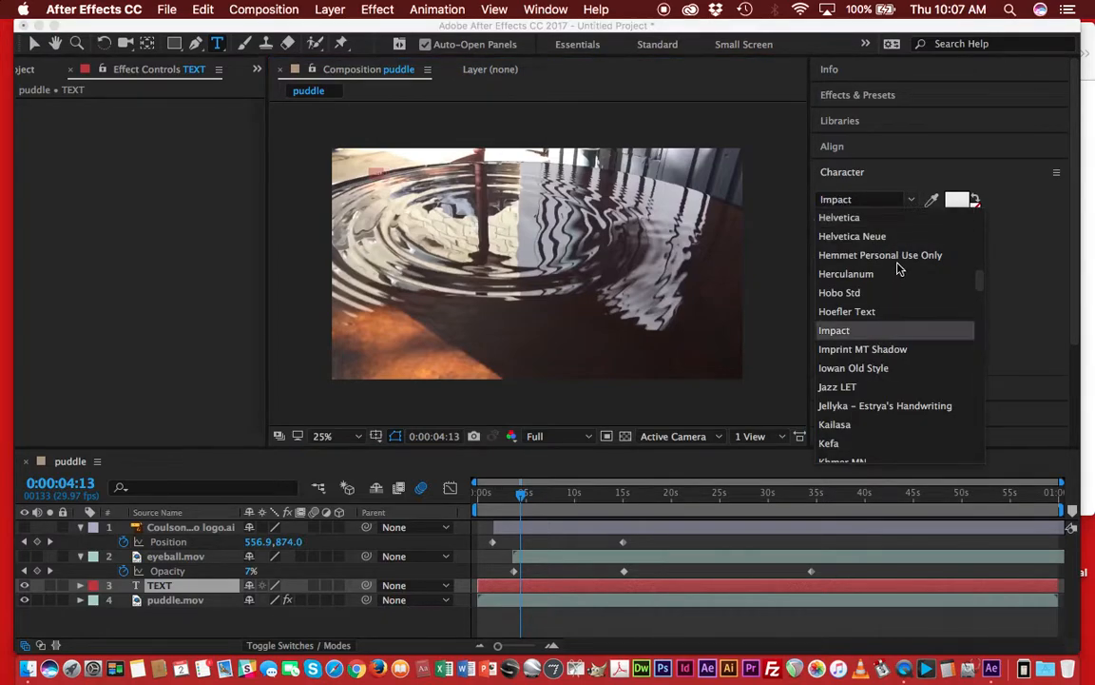
click(876, 331)
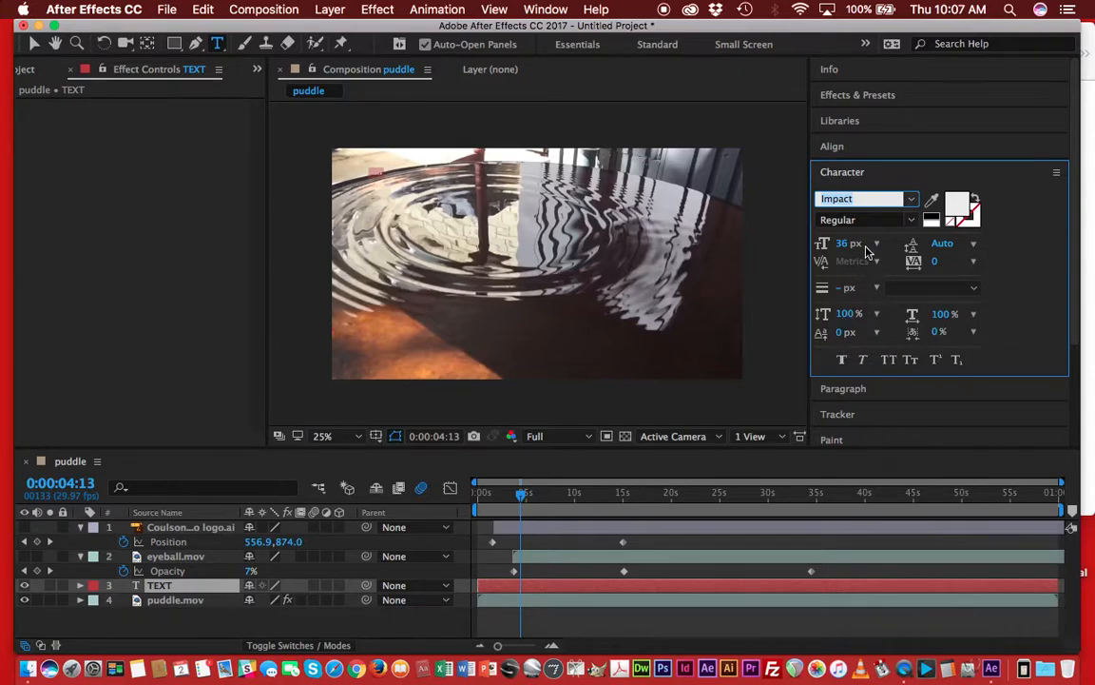
Set the text's font size to 114 px.
drag(866, 246, 872, 249)
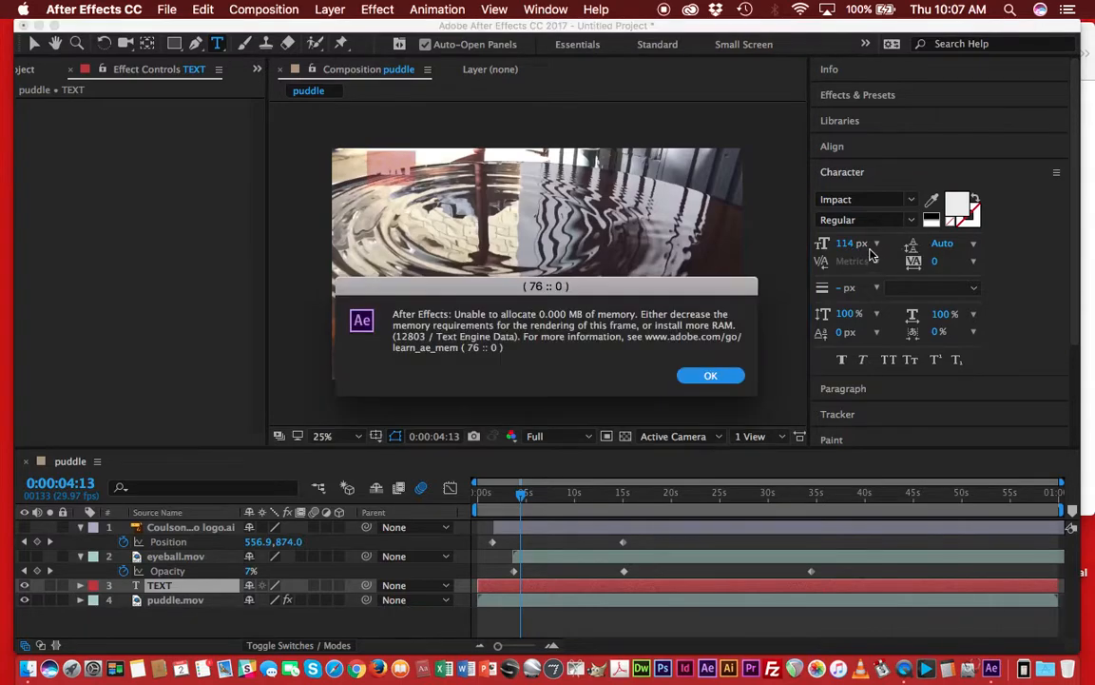
click(712, 376)
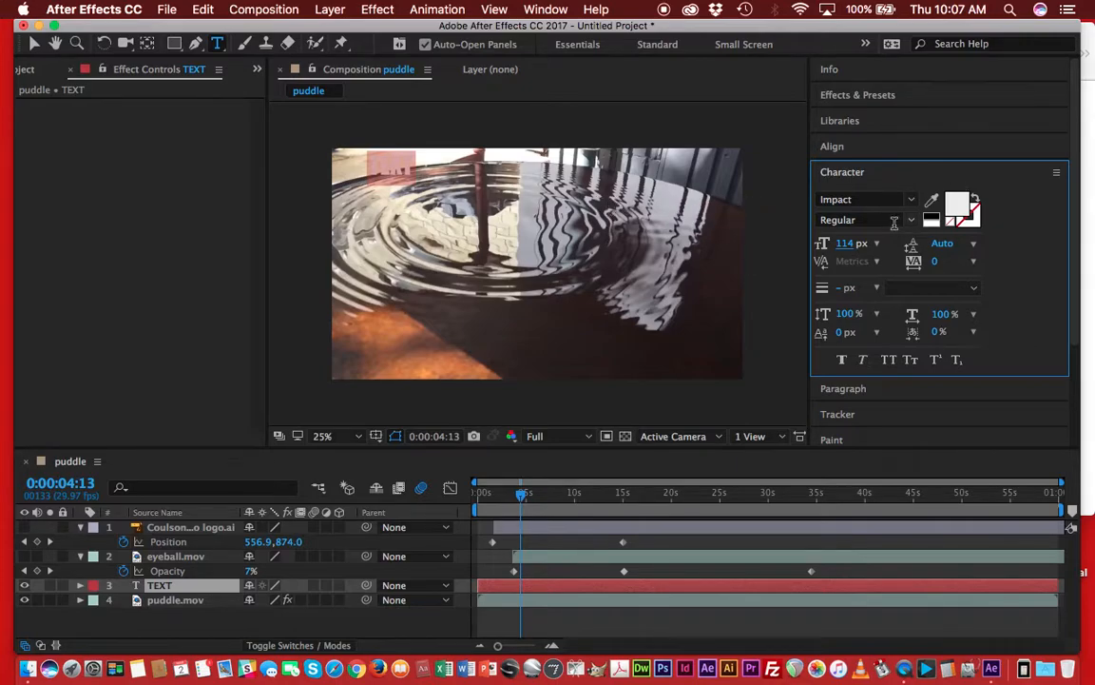
Set the text colour to red B31212.
click(404, 170)
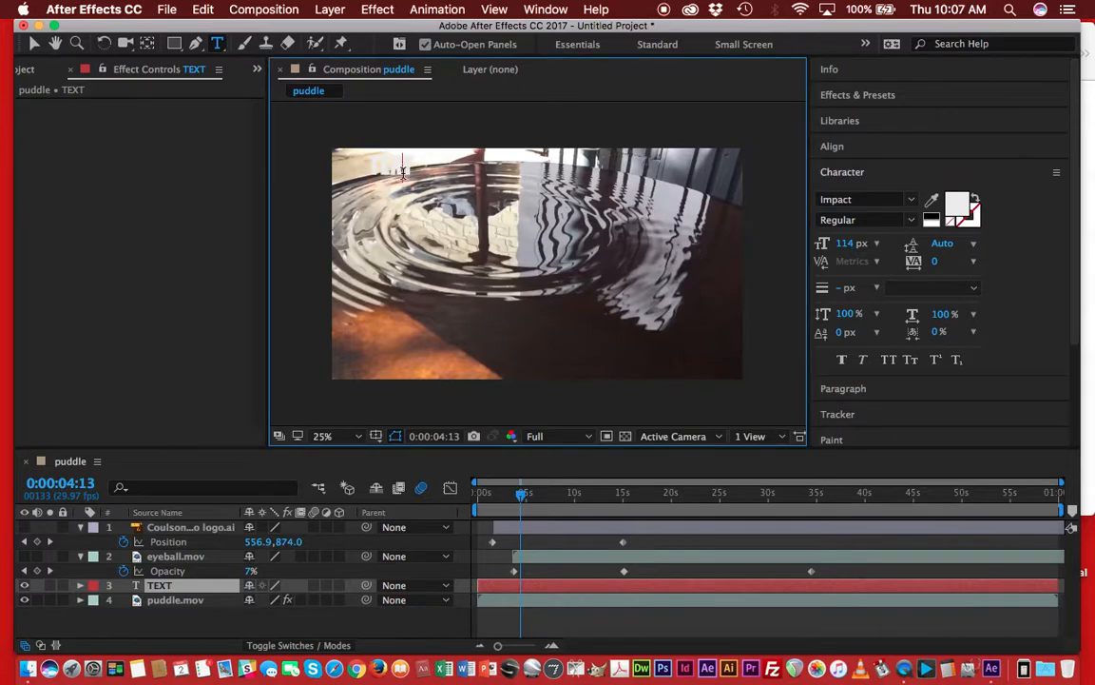
click(957, 206)
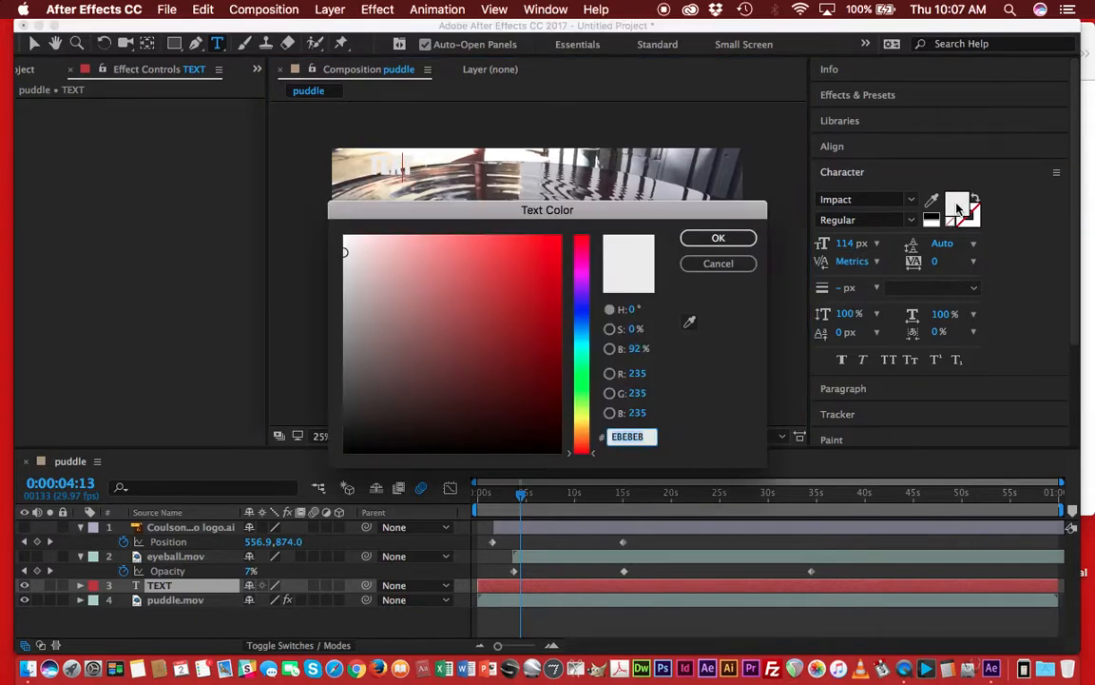
click(539, 301)
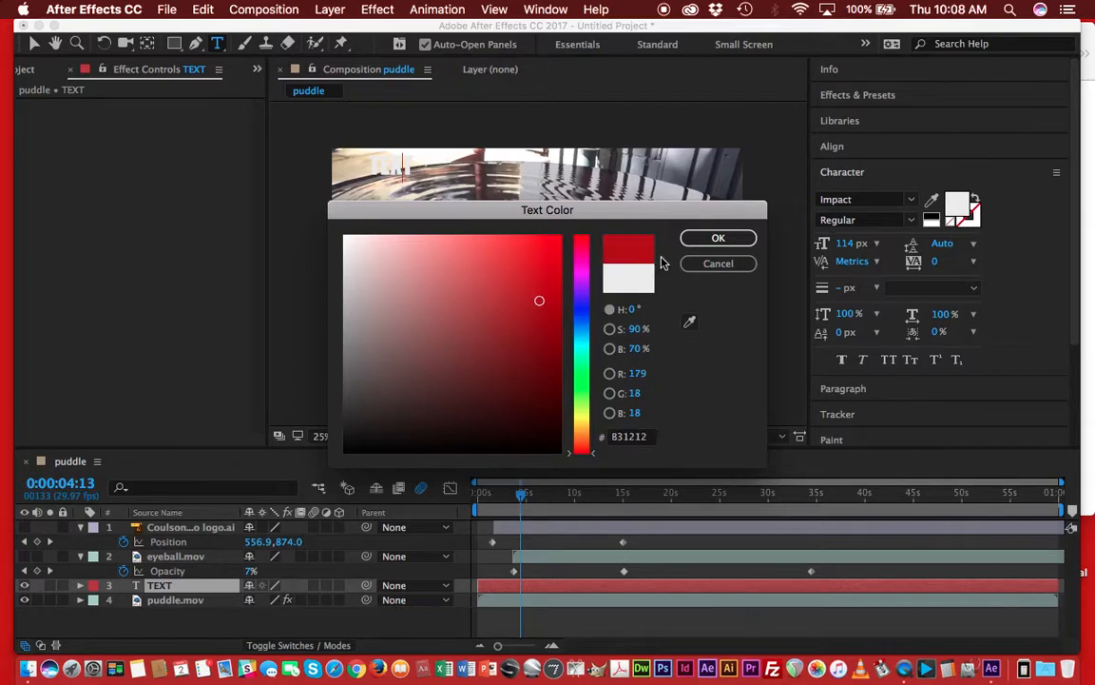
click(715, 239)
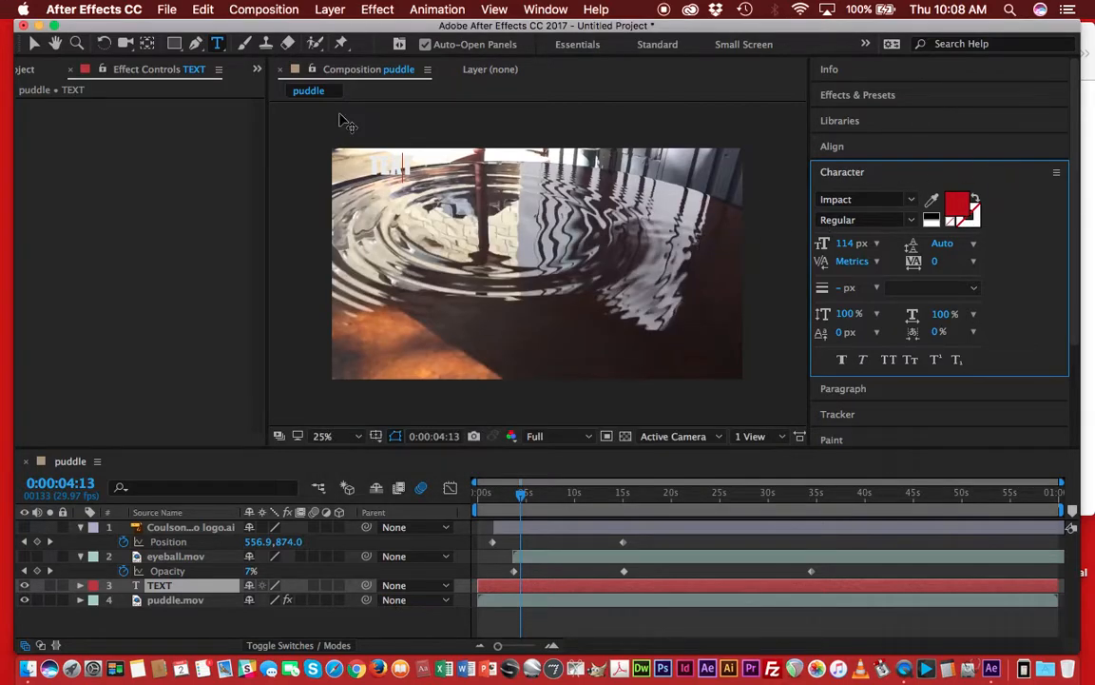
Change the text colour to dark red 7A0707 and set the font size to 141 px.
drag(417, 168, 357, 168)
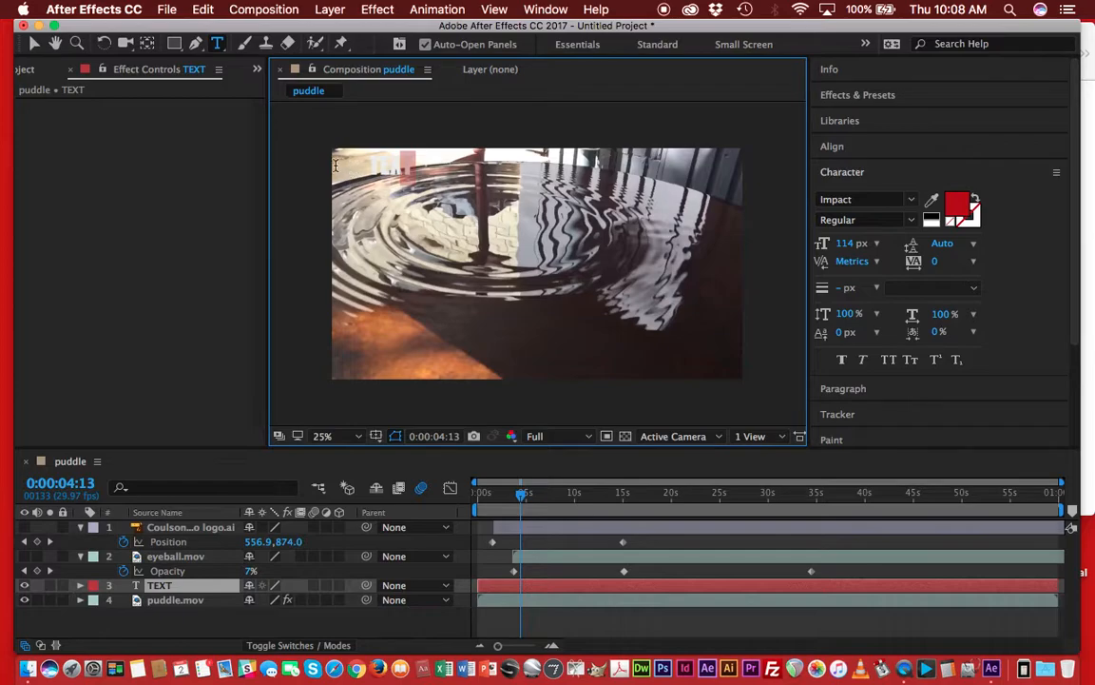
click(958, 205)
mouse_move(560, 338)
mouse_down()
mouse_move(543, 339)
mouse_move(554, 372)
mouse_move(549, 349)
mouse_up()
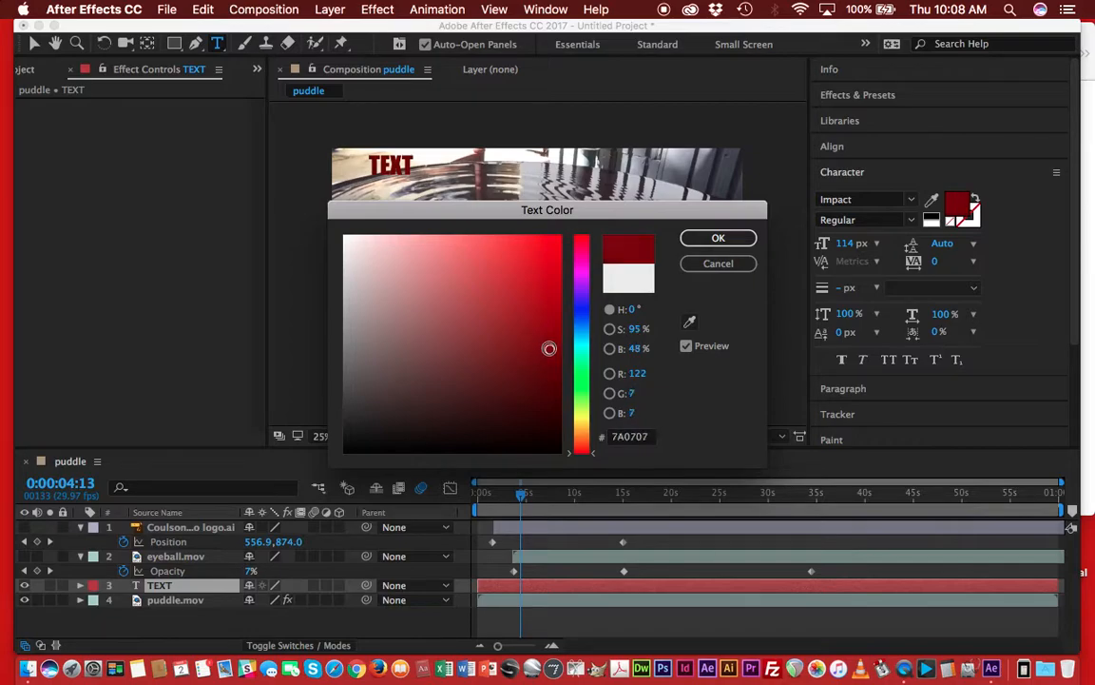
click(744, 240)
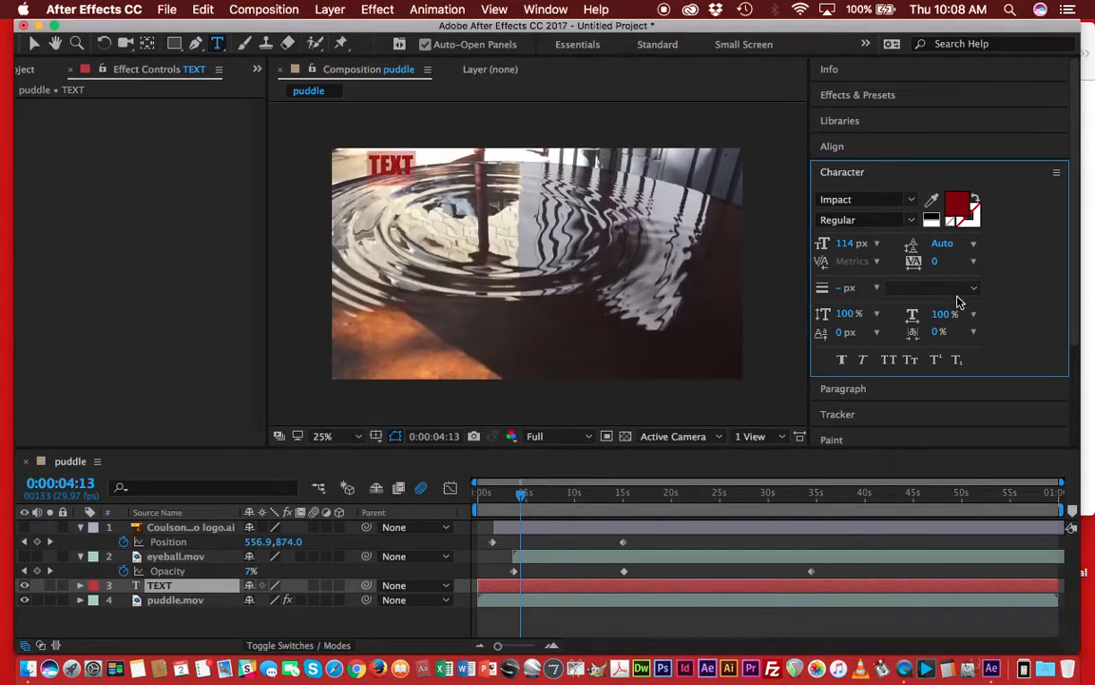
drag(843, 244, 864, 244)
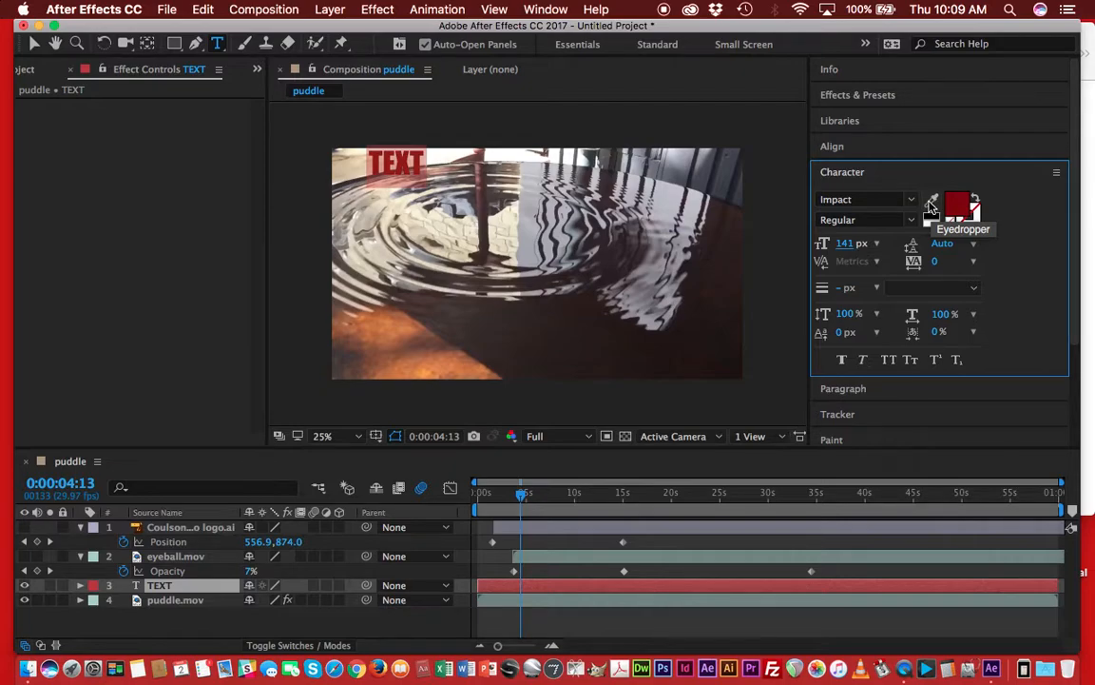
Sample a text colour from the footage with the eyedropper and adjust it to a darker red.
click(932, 205)
click(709, 289)
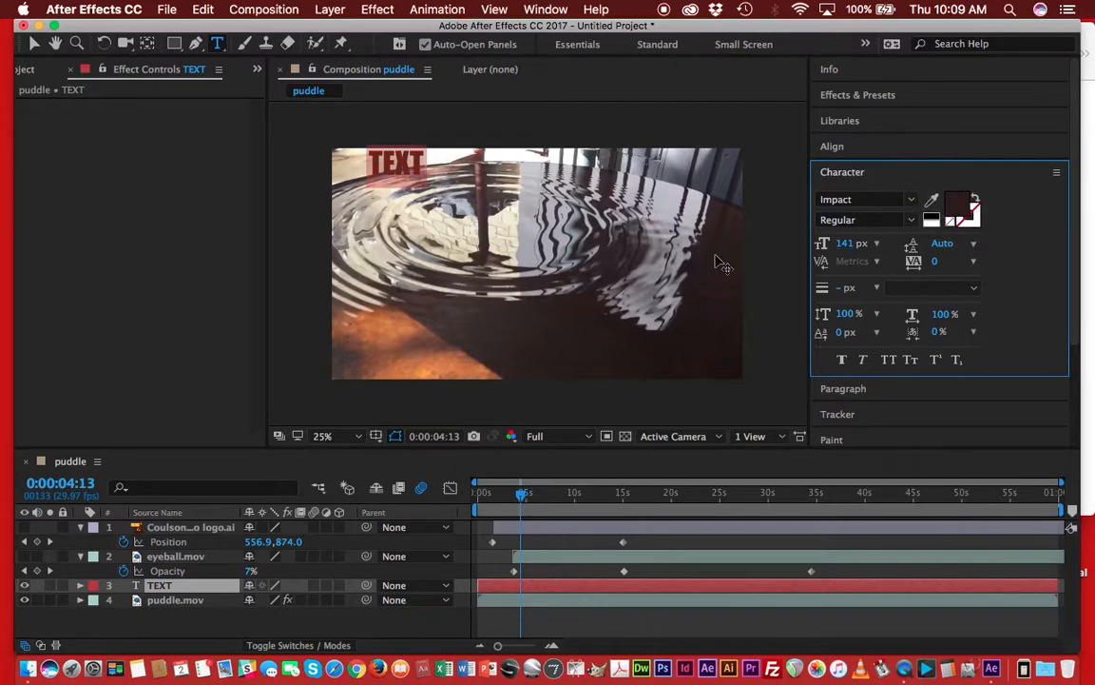
click(959, 211)
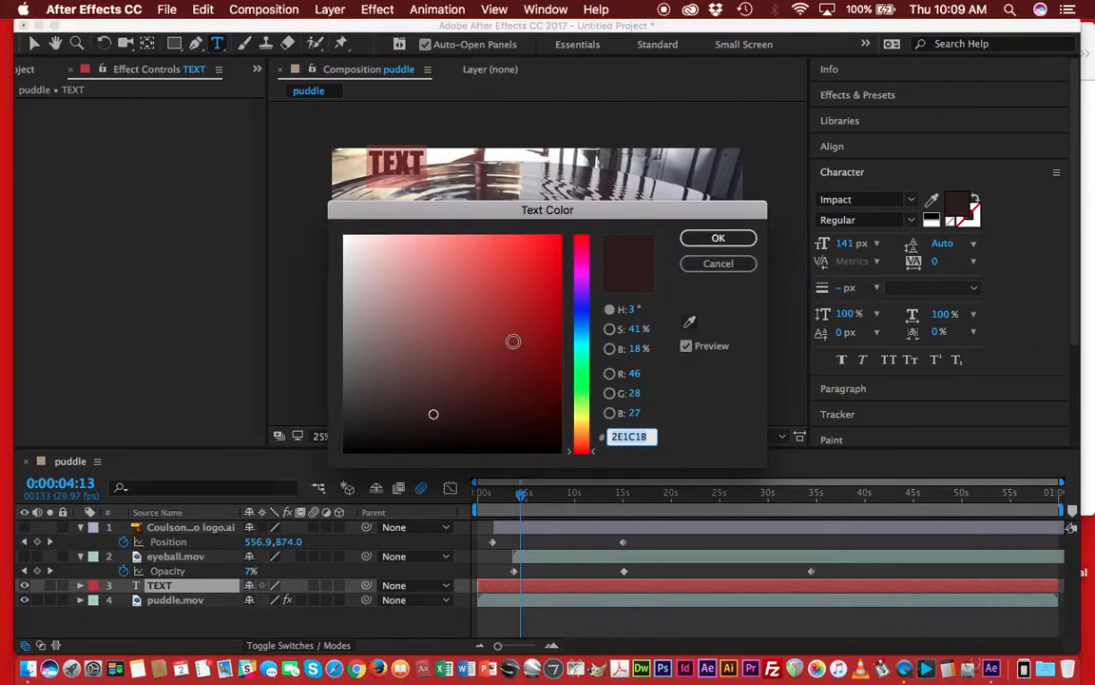
click(531, 396)
click(715, 238)
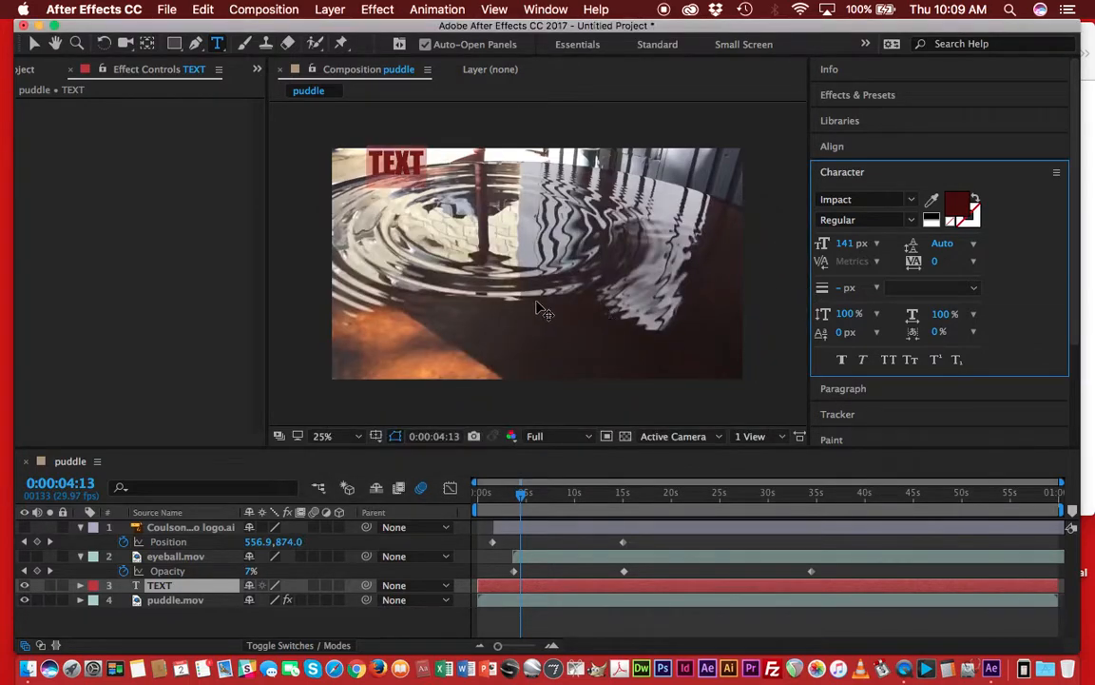
Select the TEXT layer and set its Scale to 105%.
click(525, 267)
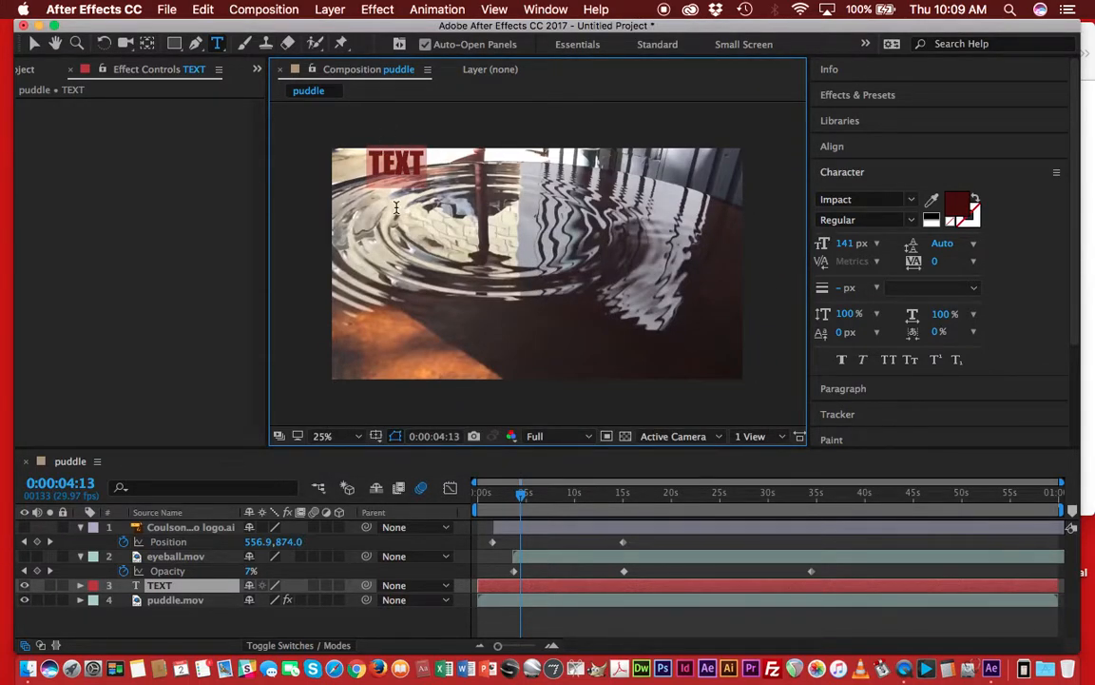
click(380, 171)
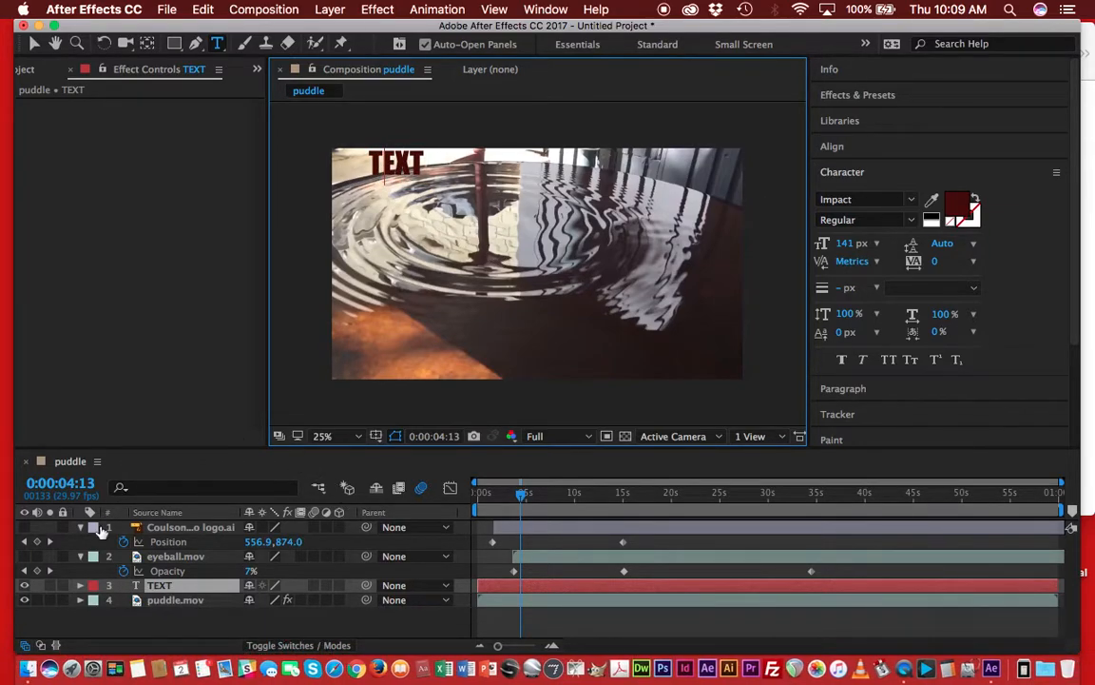
click(180, 589)
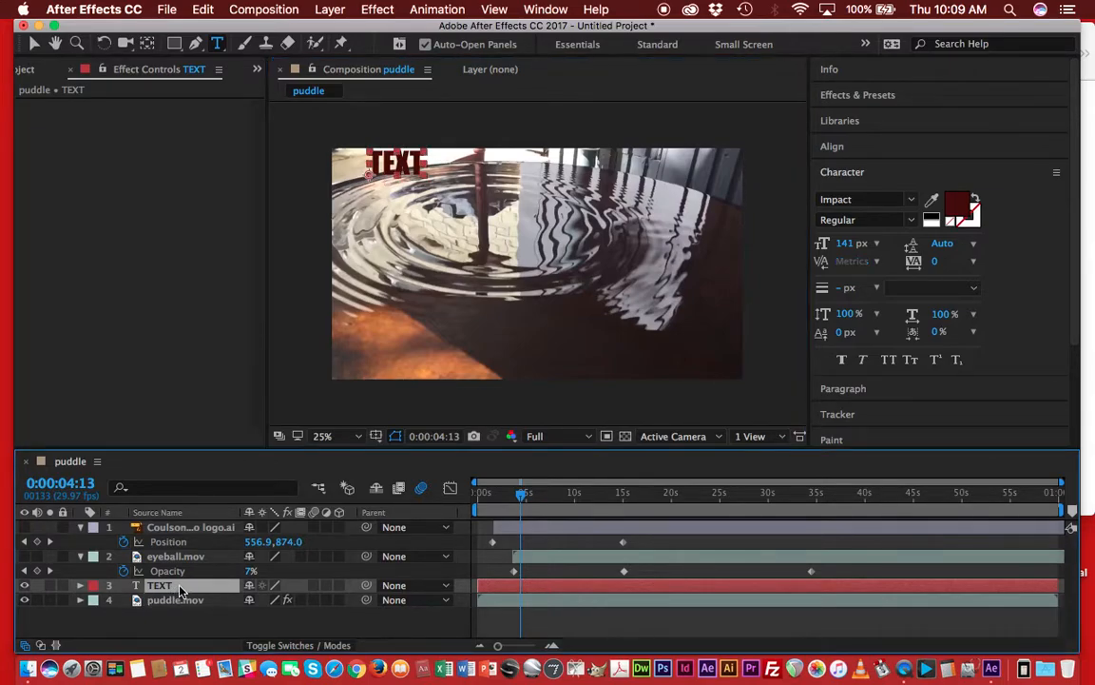
key(s)
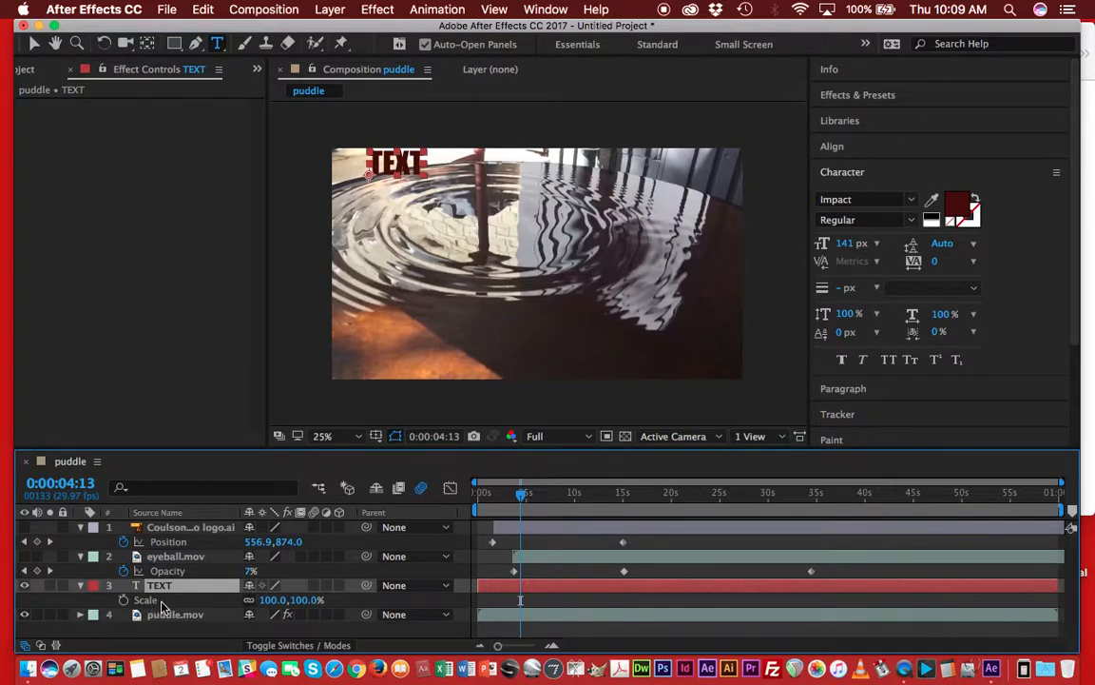
drag(273, 599, 193, 594)
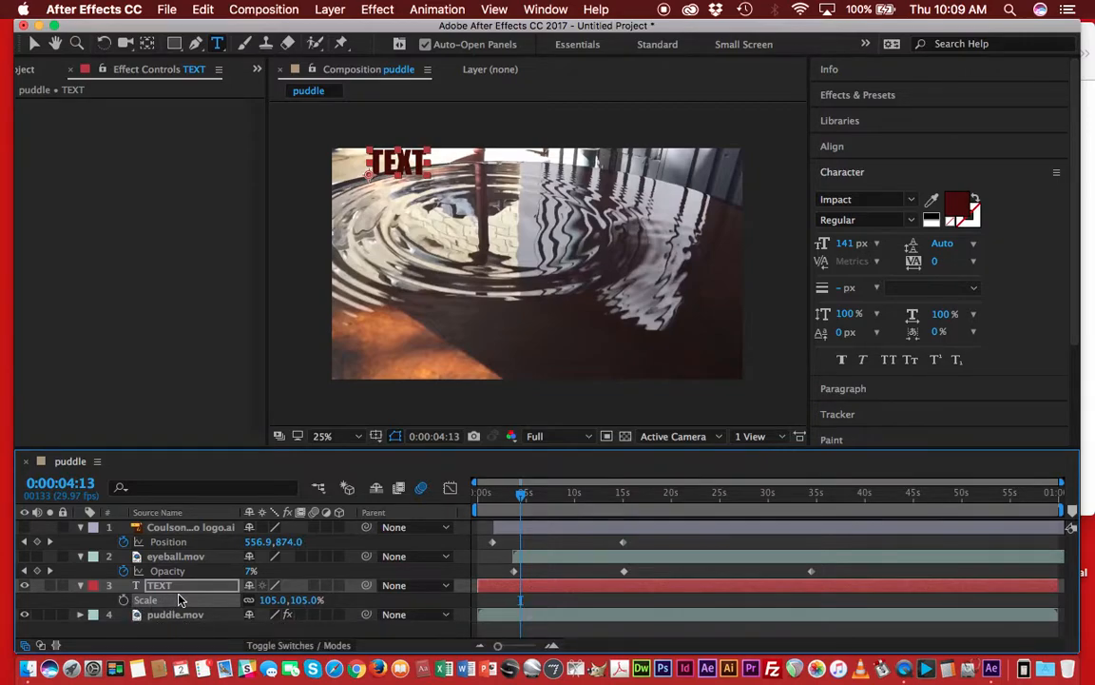
Set the TEXT layer's Position to 172.0, 240.0.
key(p)
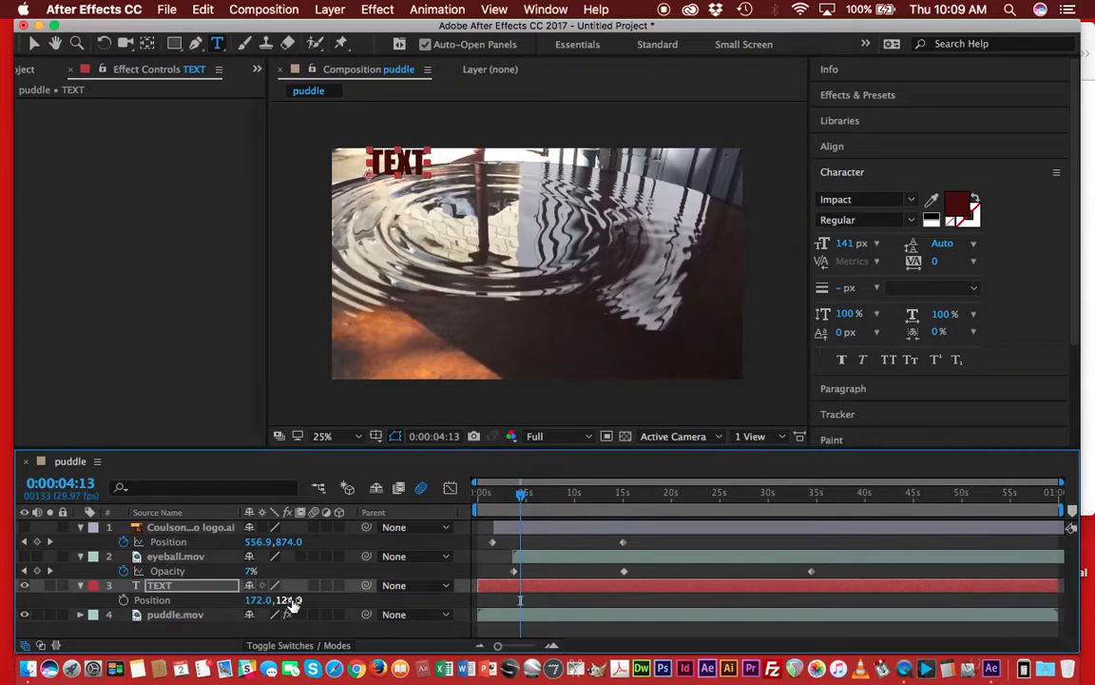
drag(289, 600, 307, 681)
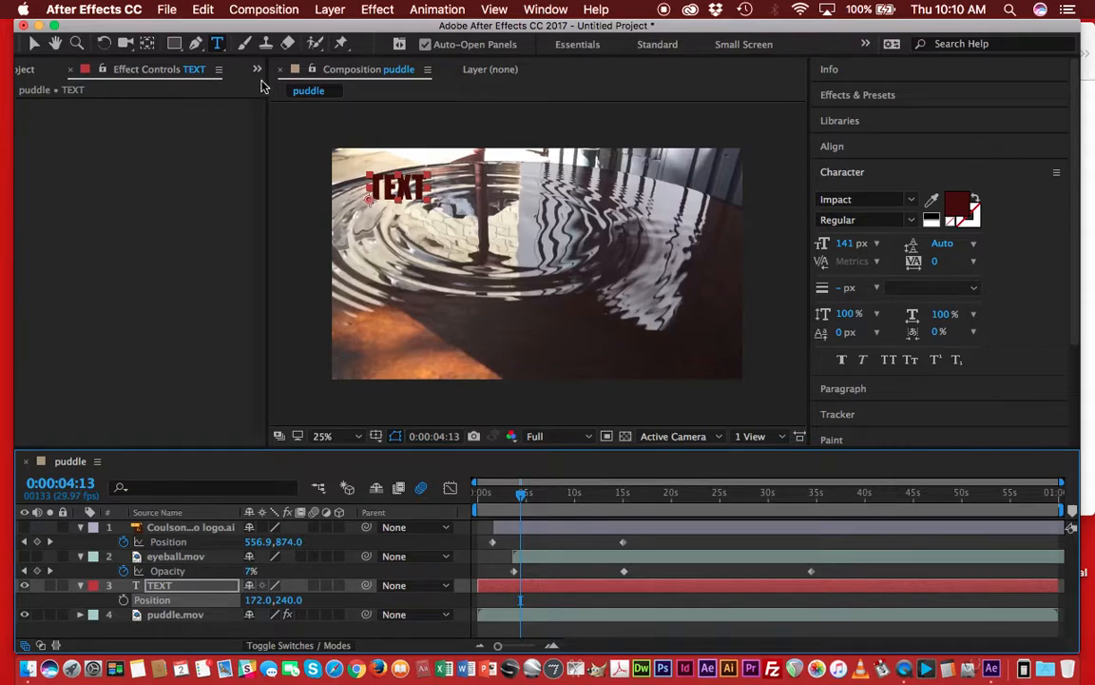
Create a new black solid layer at composition size.
click(329, 10)
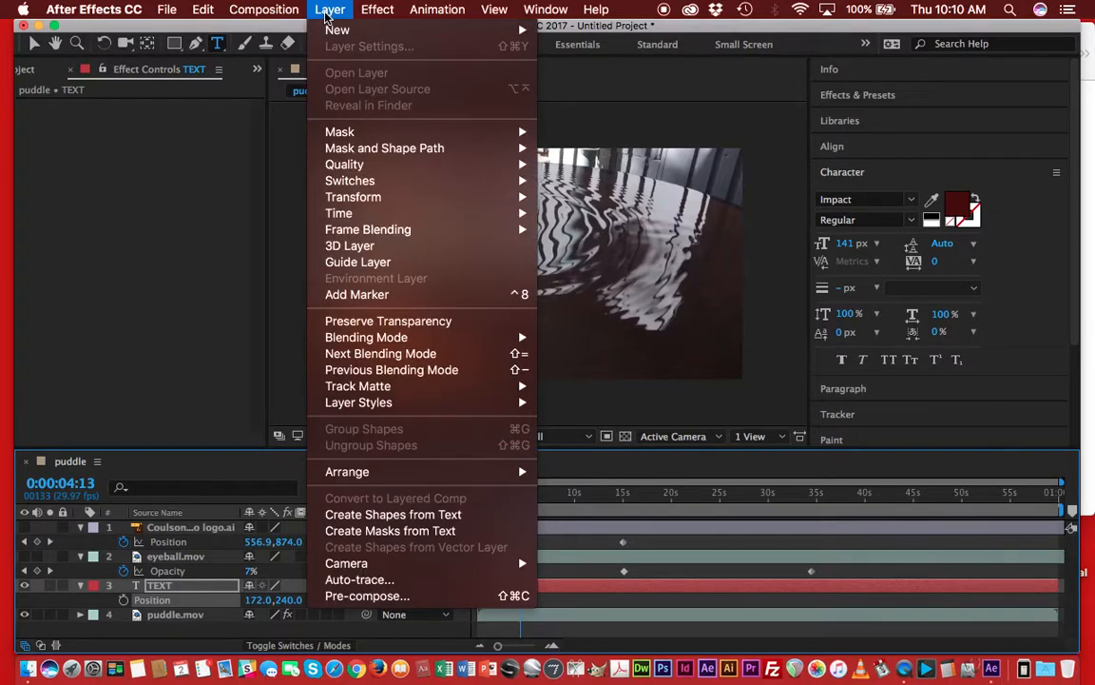
mouse_move(306, 32)
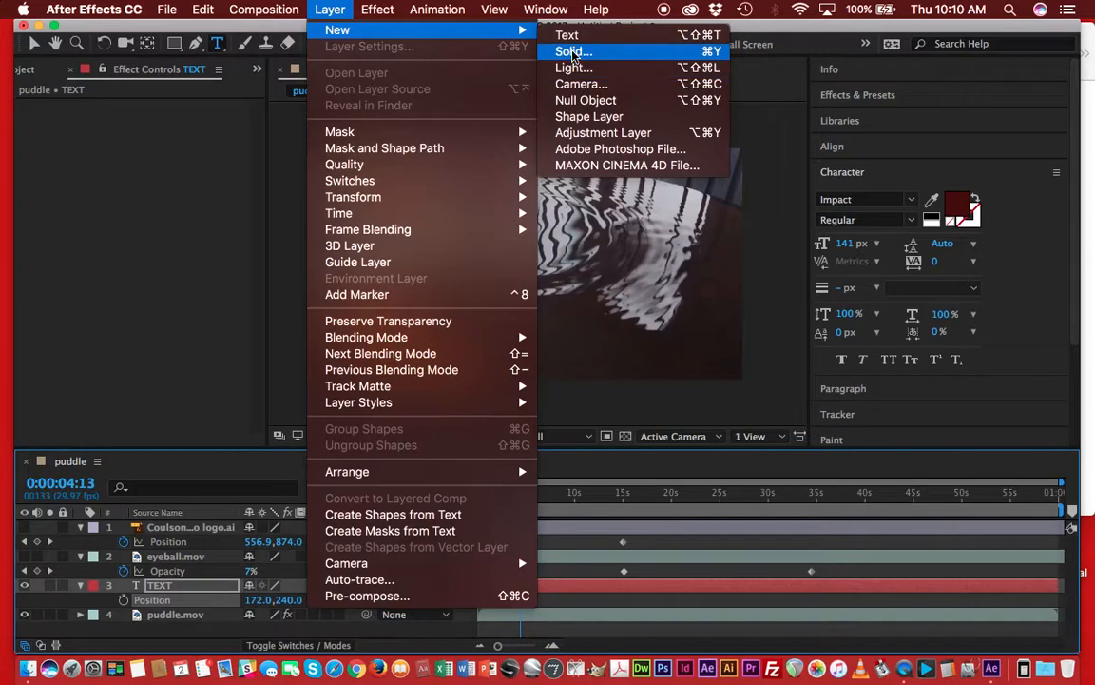
click(573, 51)
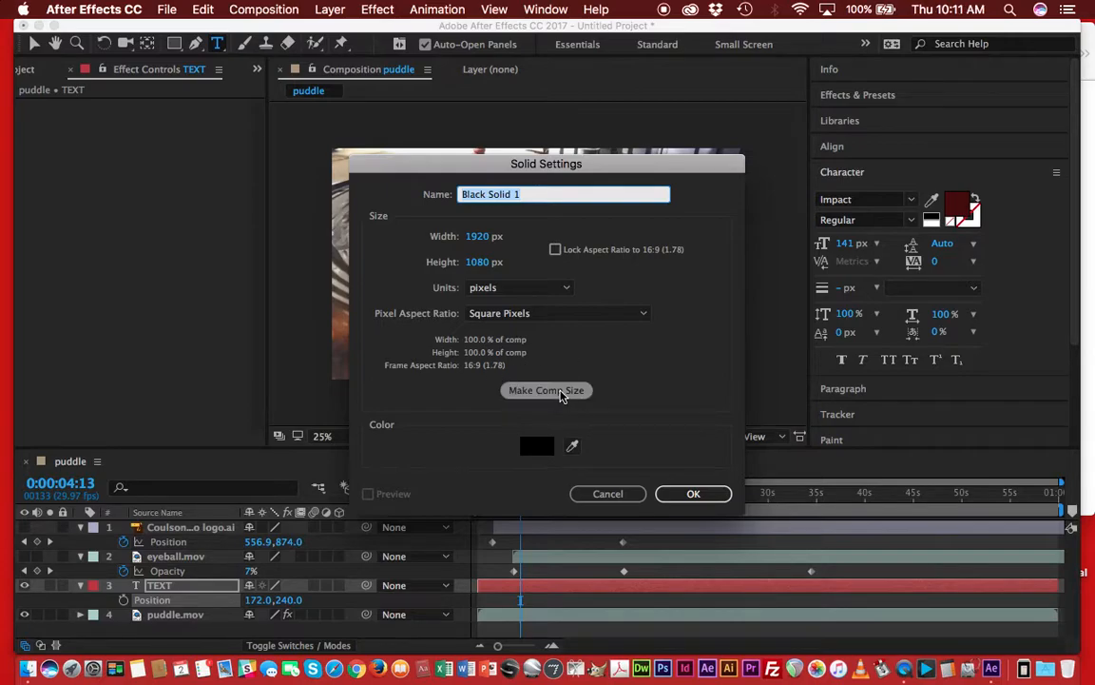
click(561, 396)
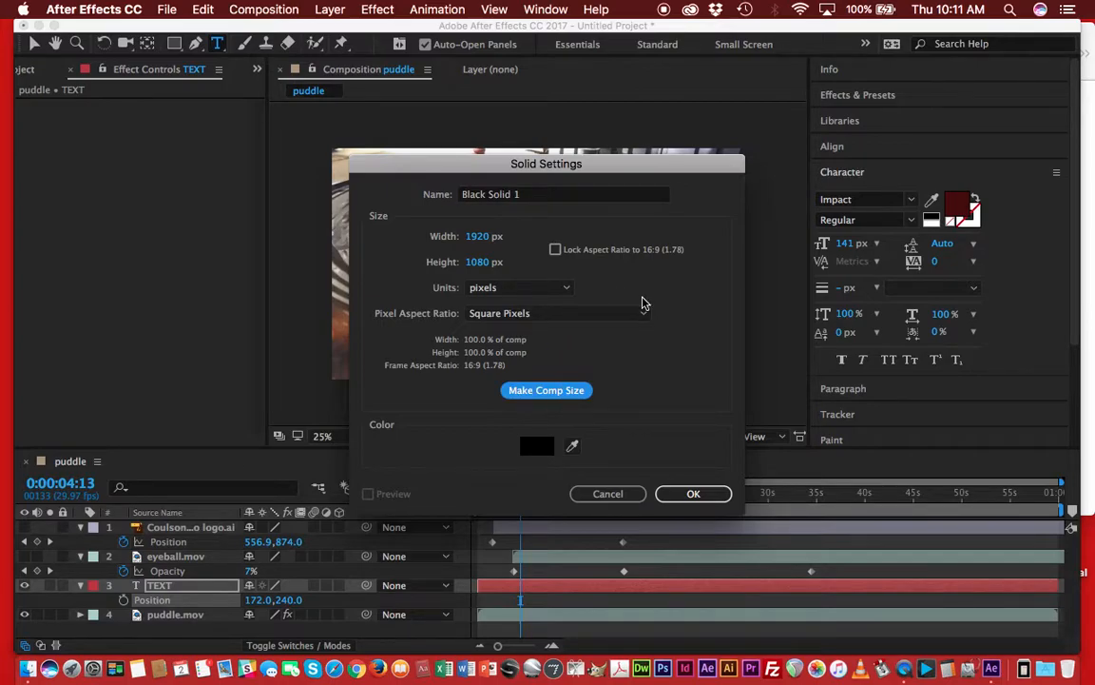
click(697, 496)
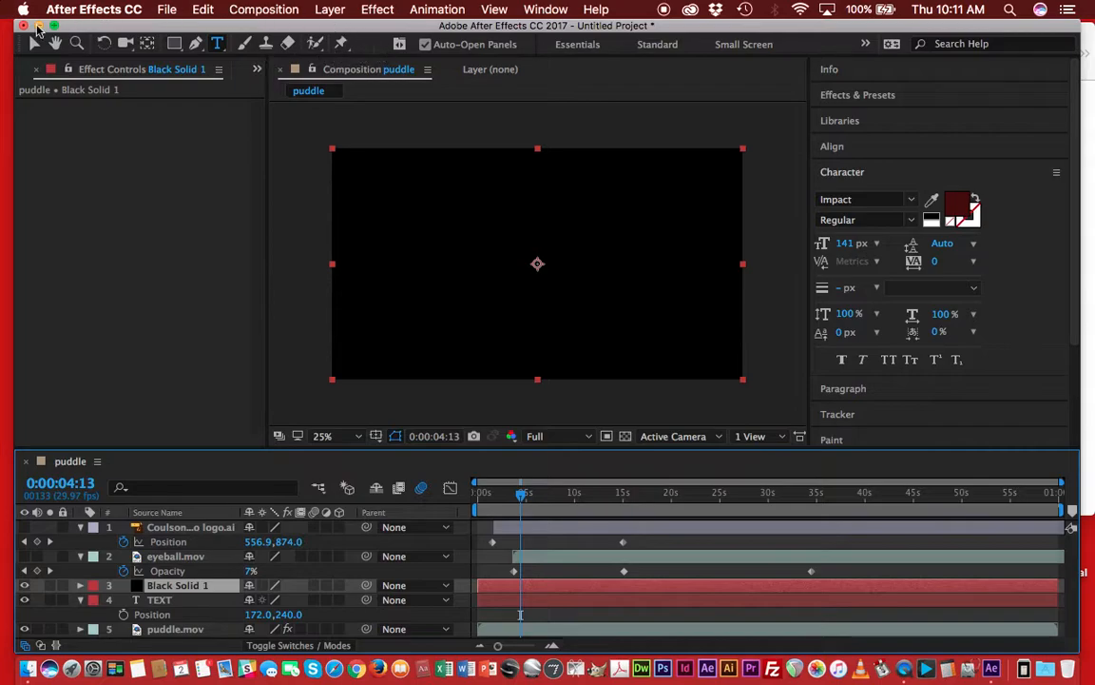
Try drawing an elliptical and then a circular mask on the solid with the Ellipse tool, undoing each.
click(174, 43)
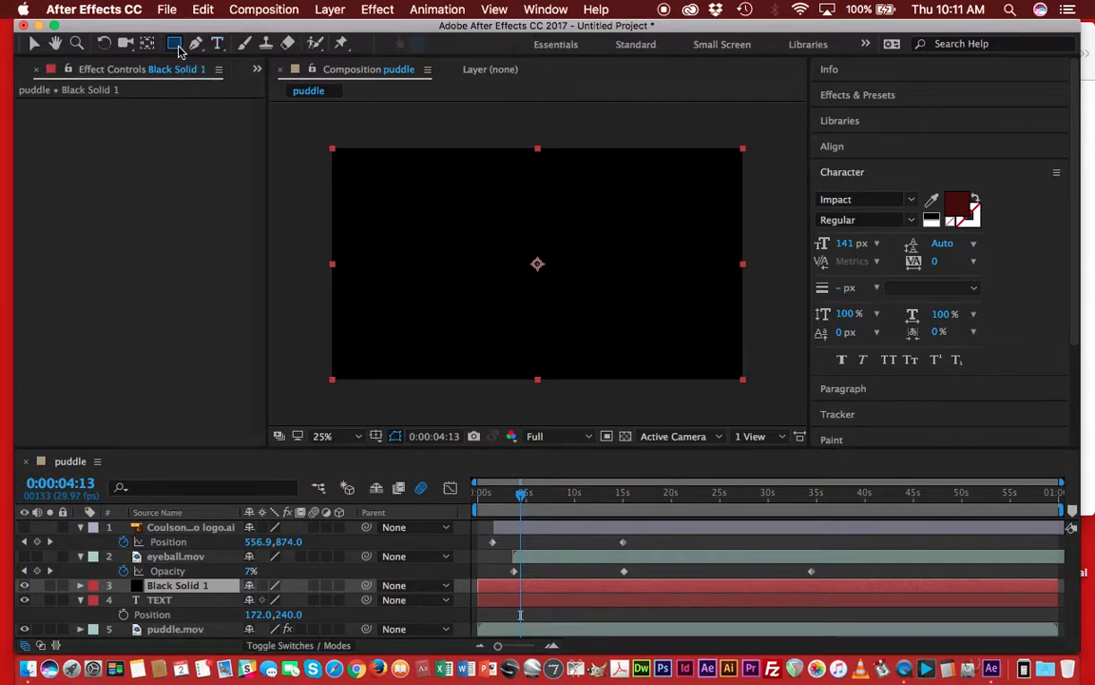
click(177, 46)
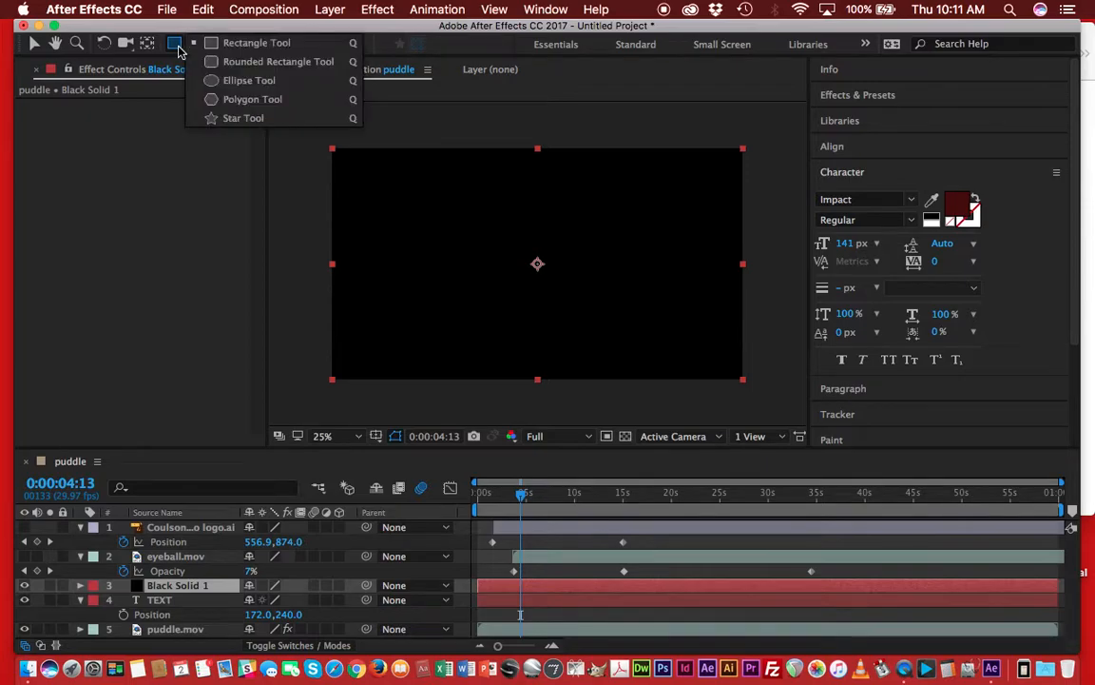
click(249, 82)
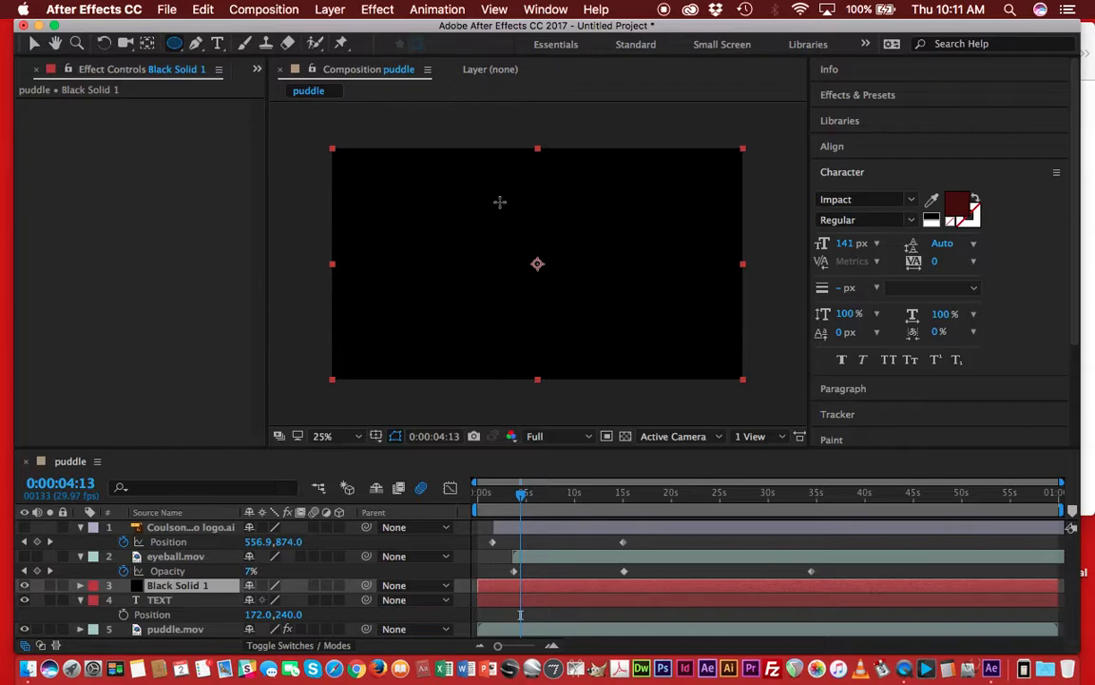
drag(466, 203, 653, 340)
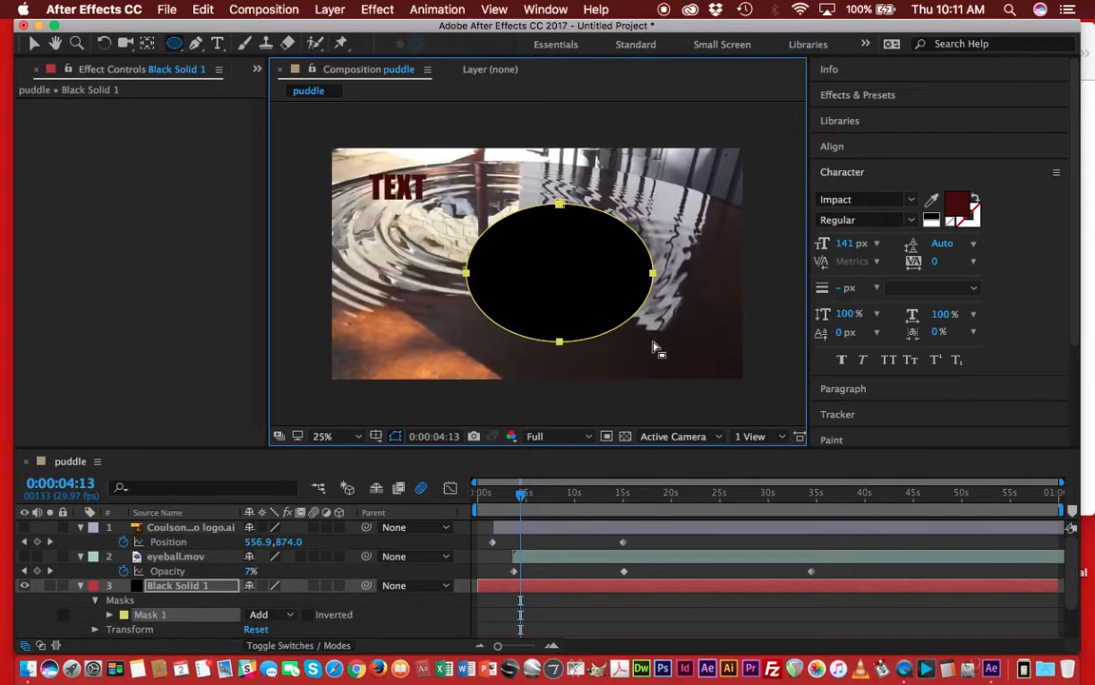
key(super+z)
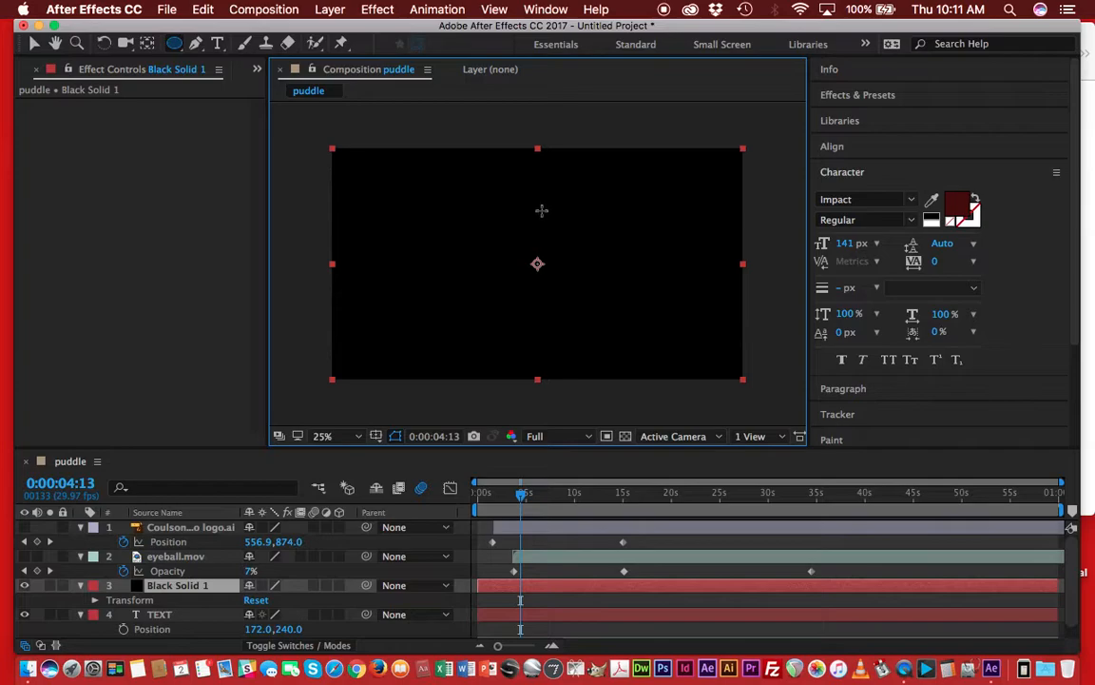
drag(590, 312, 628, 336)
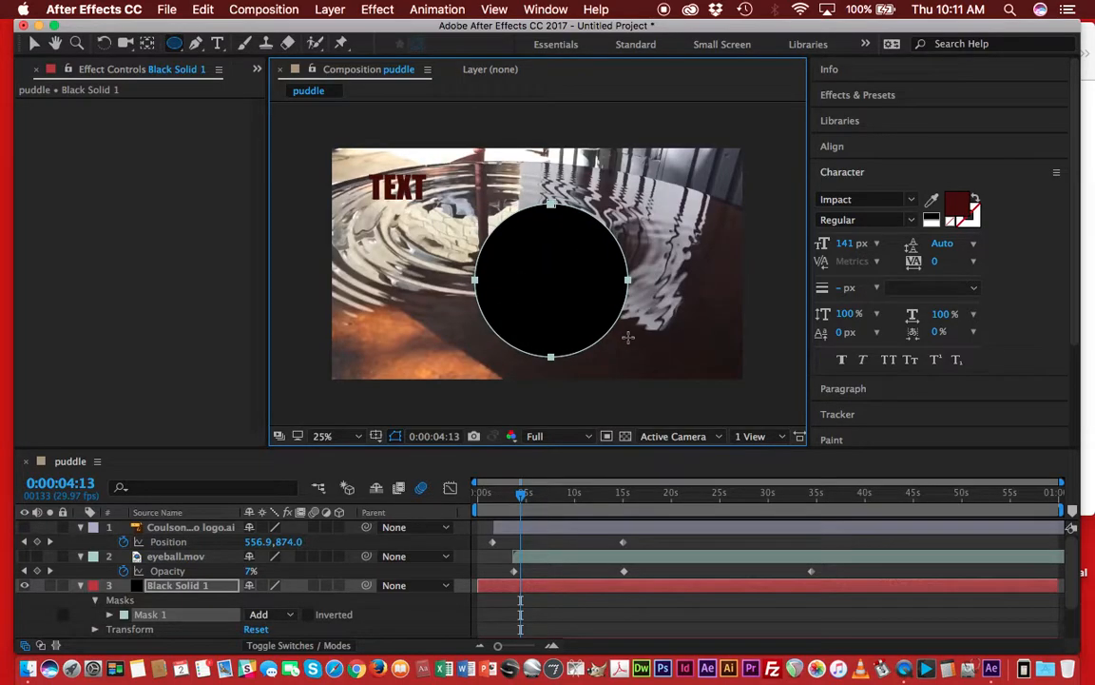
key(super+z)
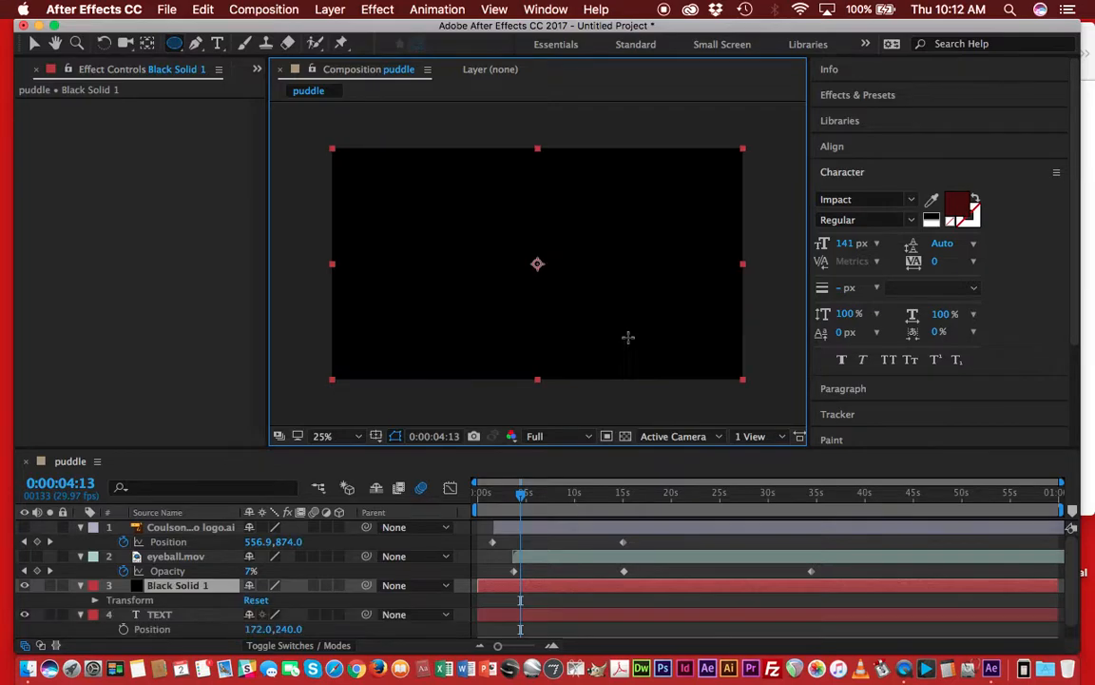
Add a layer-sized elliptical mask to the black solid and set its mode to Subtract.
double_click(177, 45)
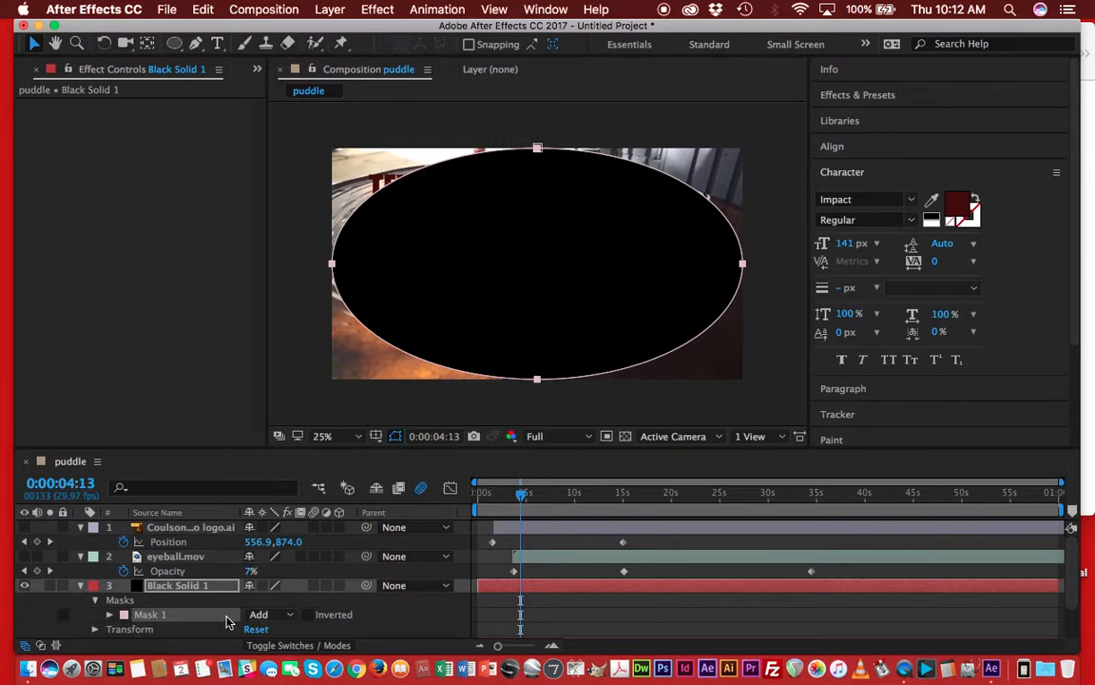
click(293, 616)
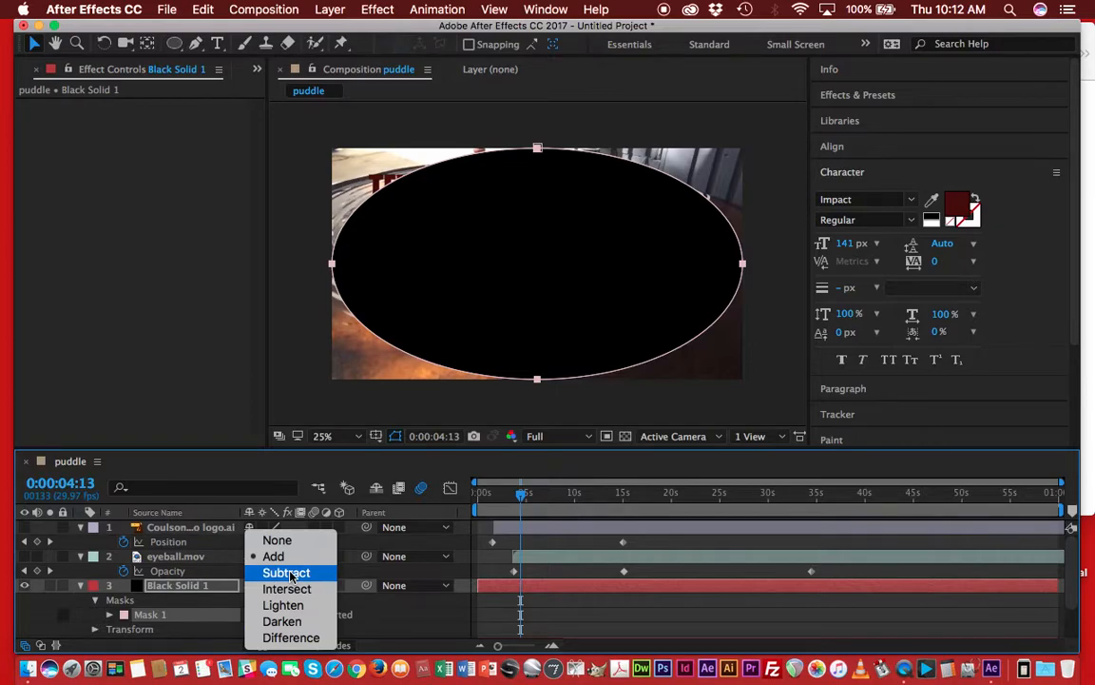
click(286, 572)
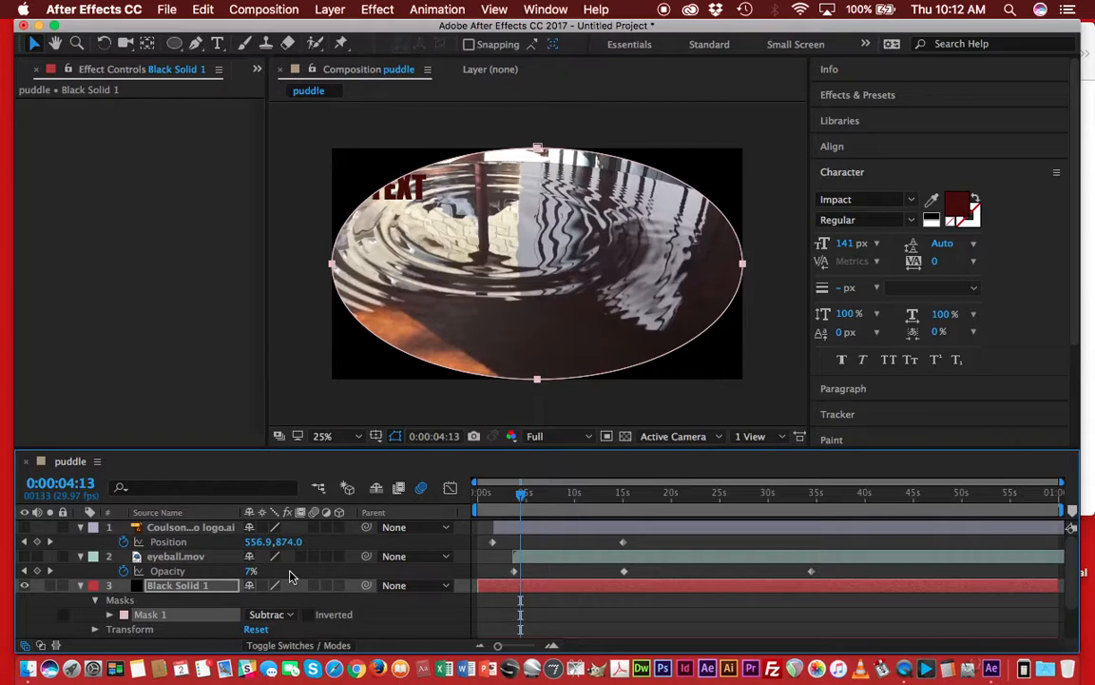
Set the black solid's Mask Feather to 219.0, 219.0 pixels.
mouse_move(522, 499)
mouse_down()
mouse_move(487, 496)
mouse_move(595, 497)
mouse_move(603, 519)
mouse_move(489, 491)
mouse_move(525, 493)
mouse_up()
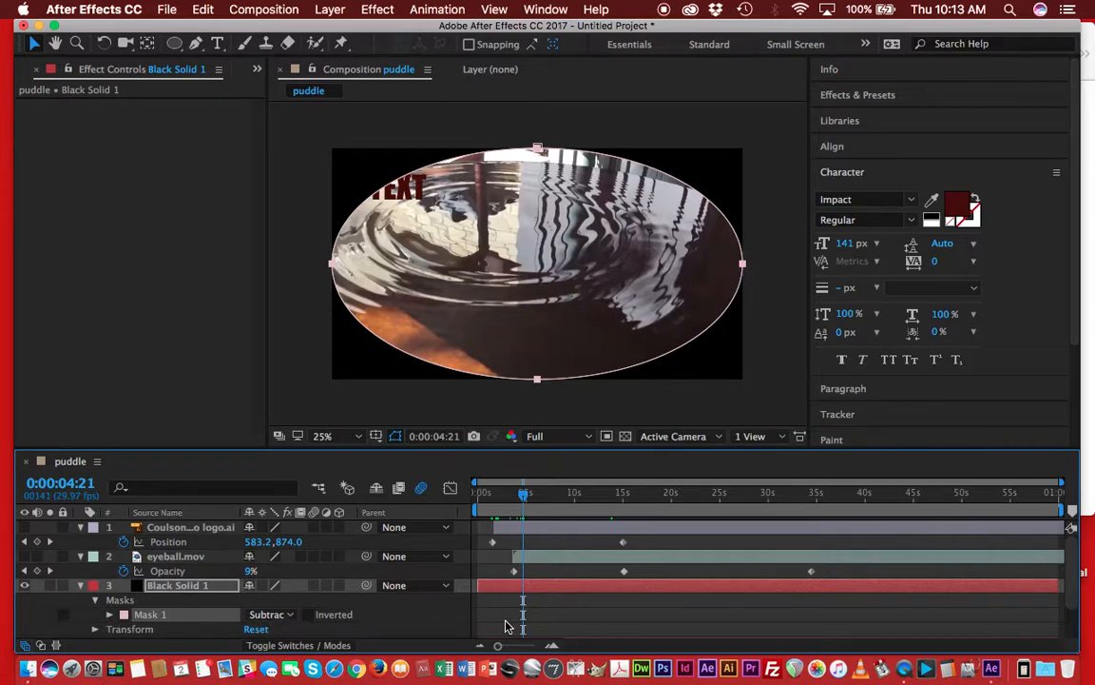
click(554, 592)
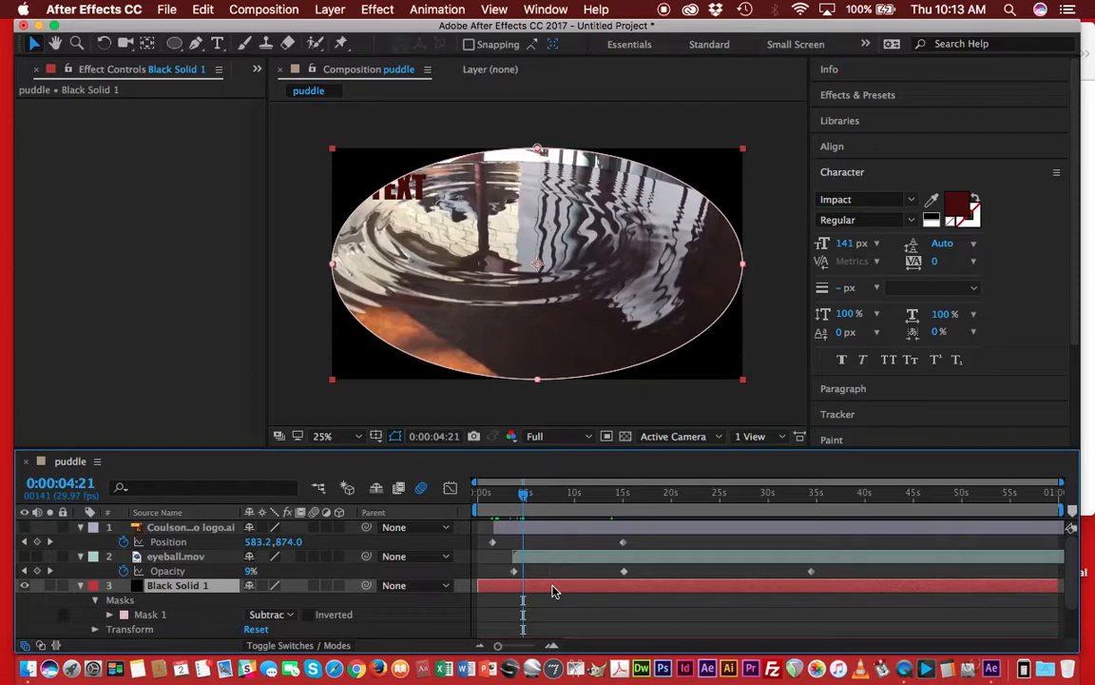
key(f)
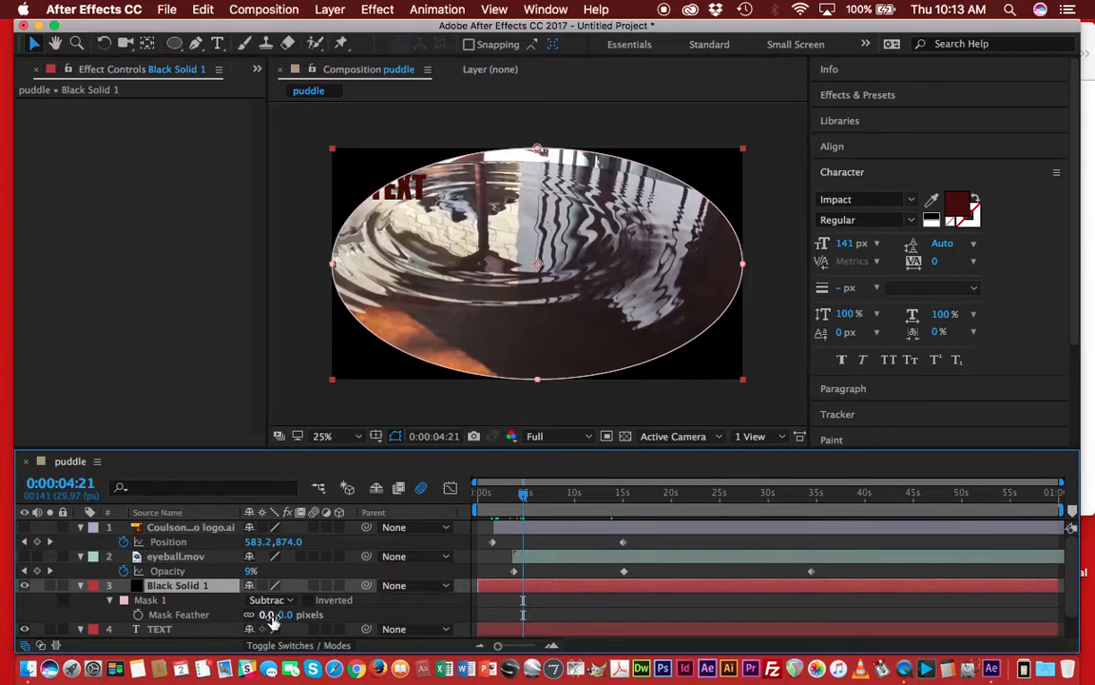
drag(272, 616, 302, 615)
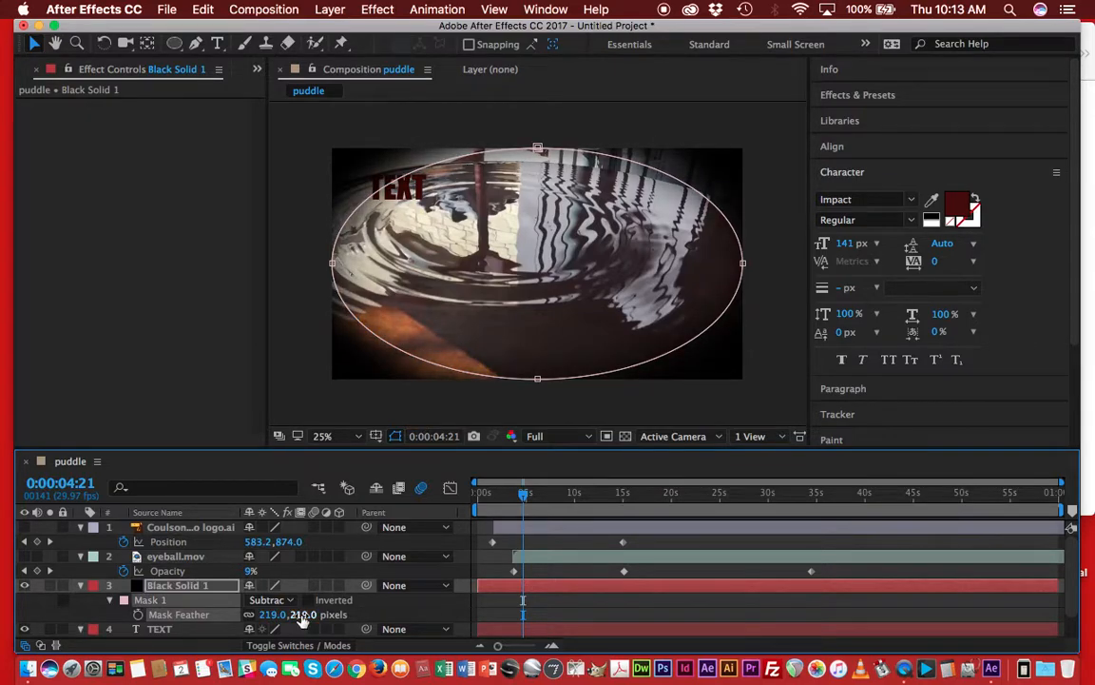
click(386, 416)
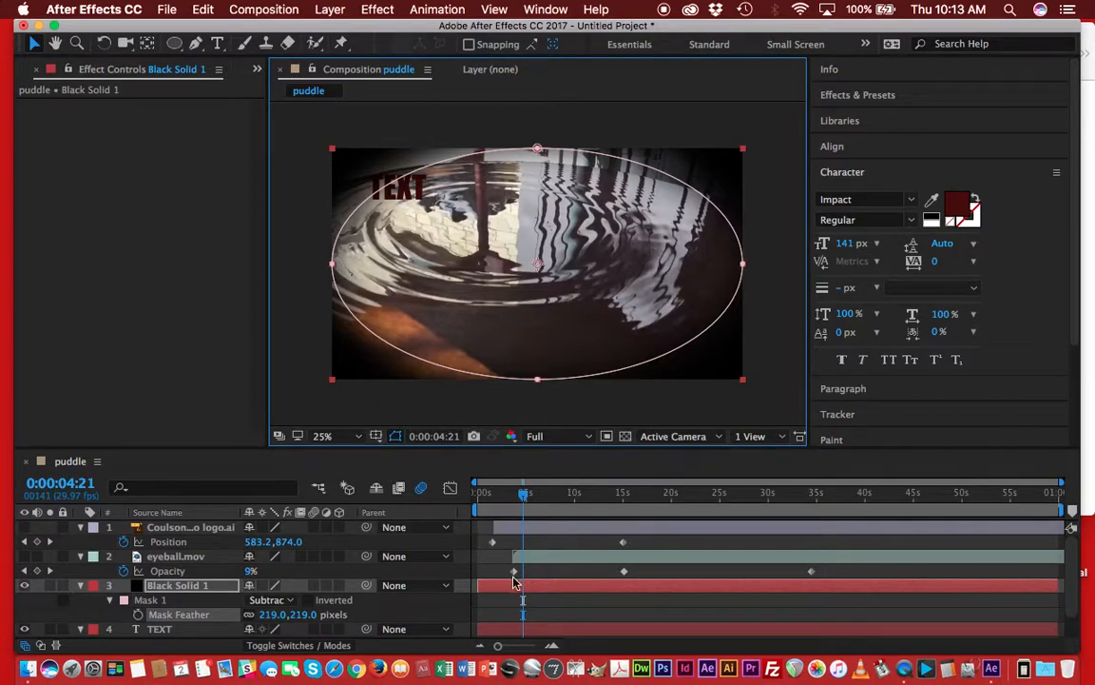
Try tracing a Pen tool mask on the eyeball layer around 26 seconds, undoing all the points.
click(542, 561)
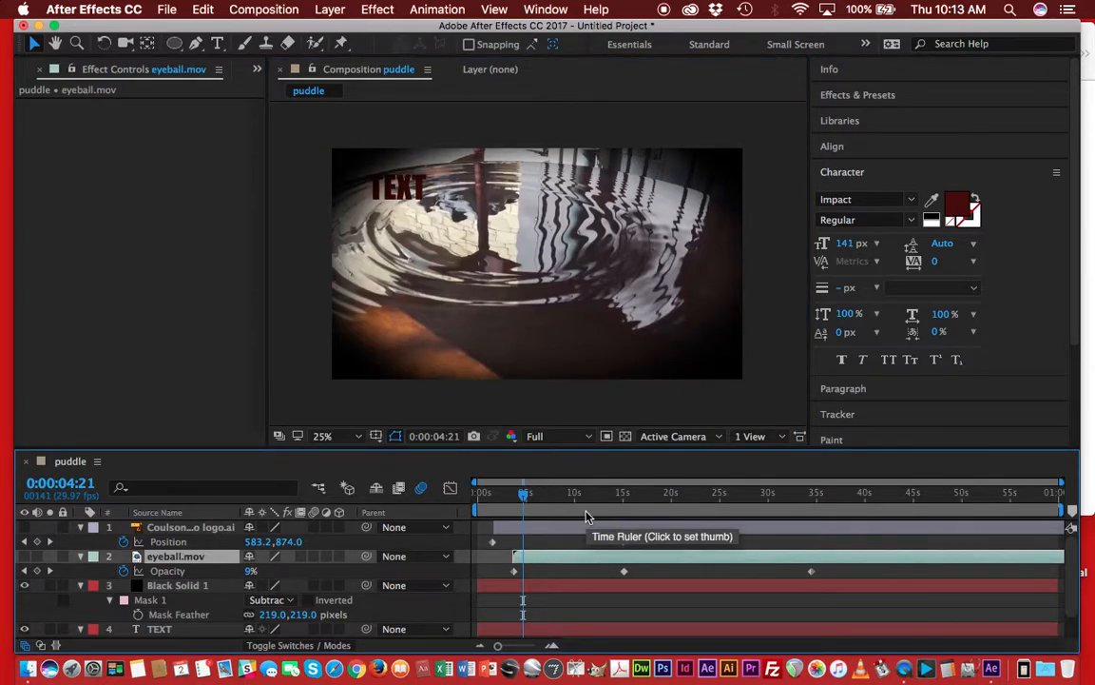
drag(523, 494, 731, 540)
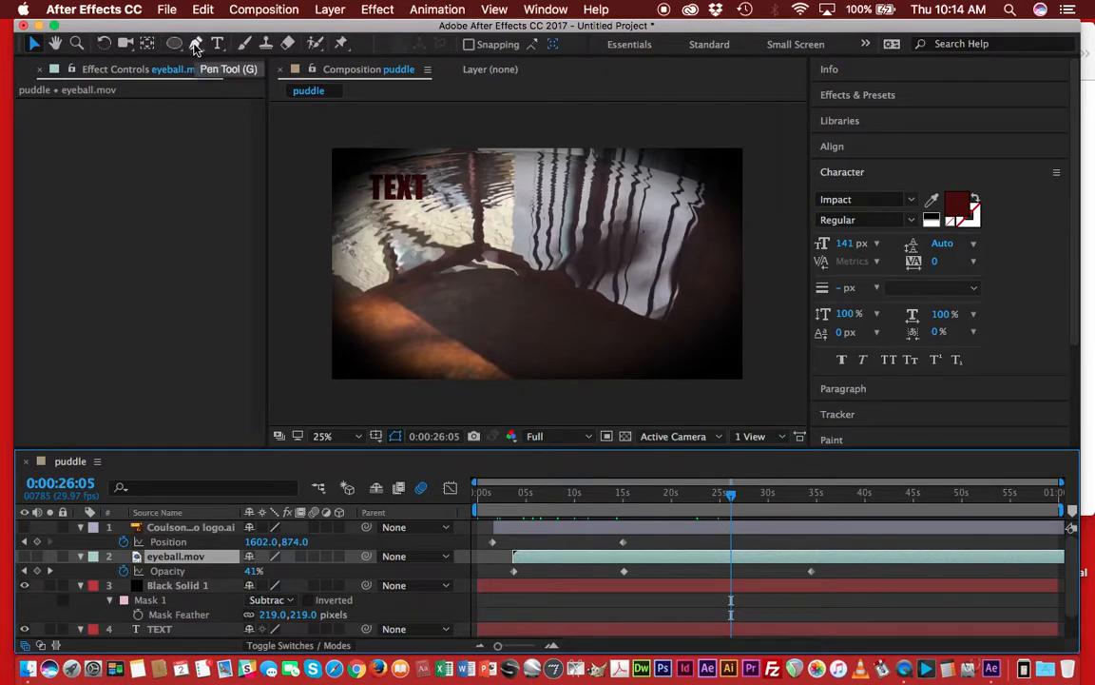
click(195, 45)
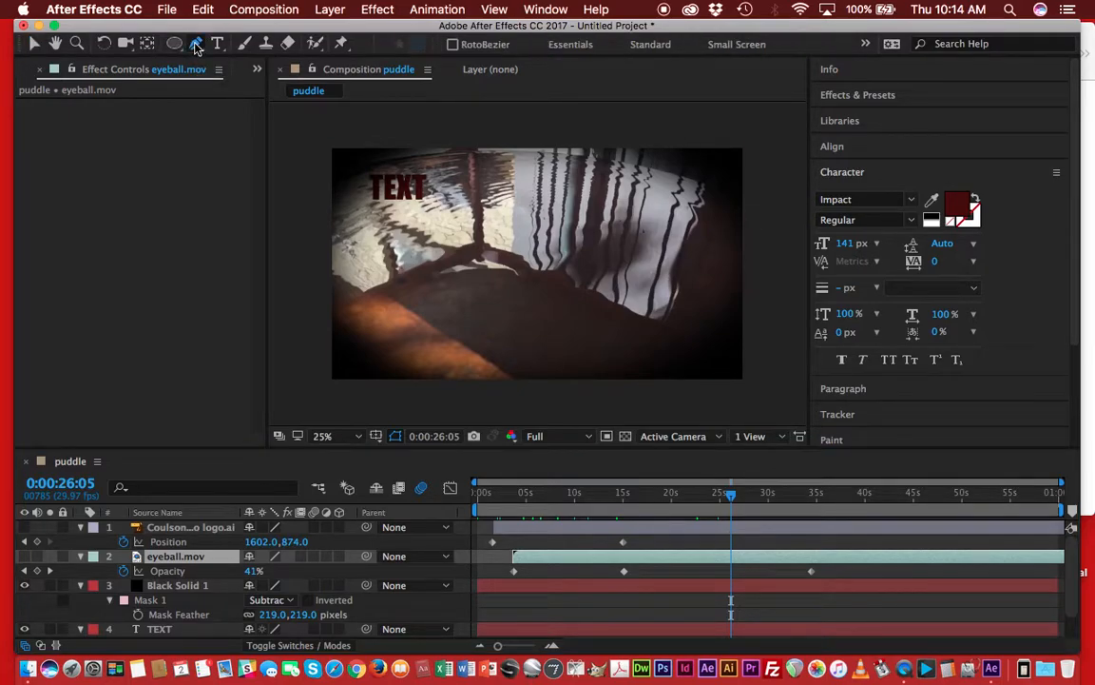
click(557, 214)
click(445, 225)
click(496, 311)
click(577, 286)
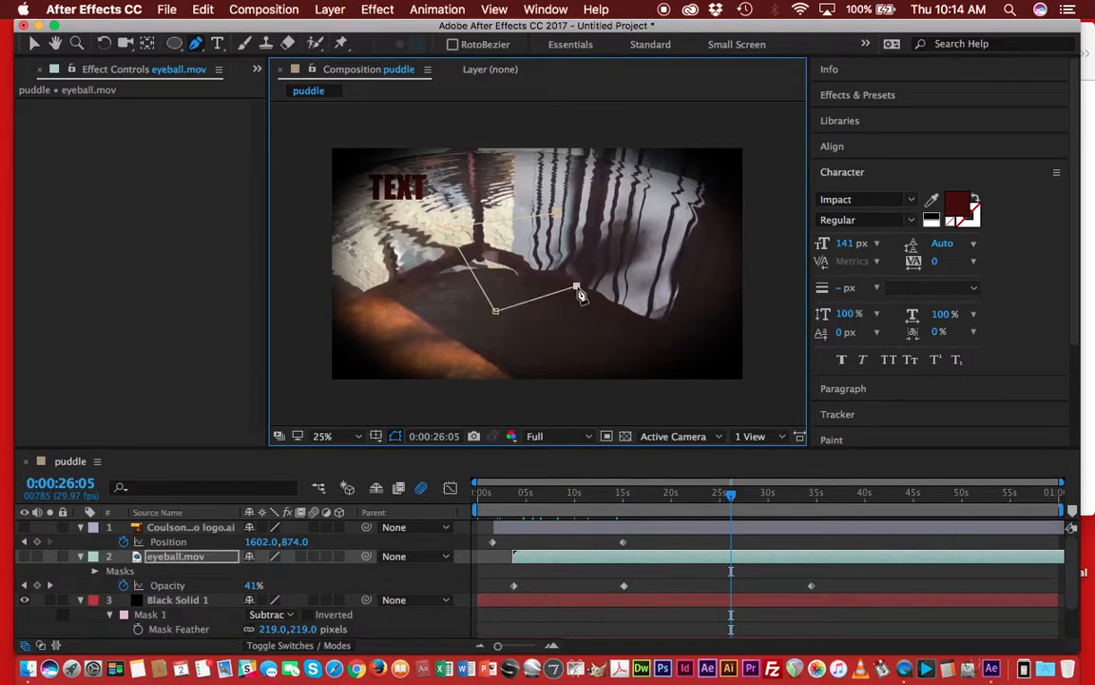
click(556, 214)
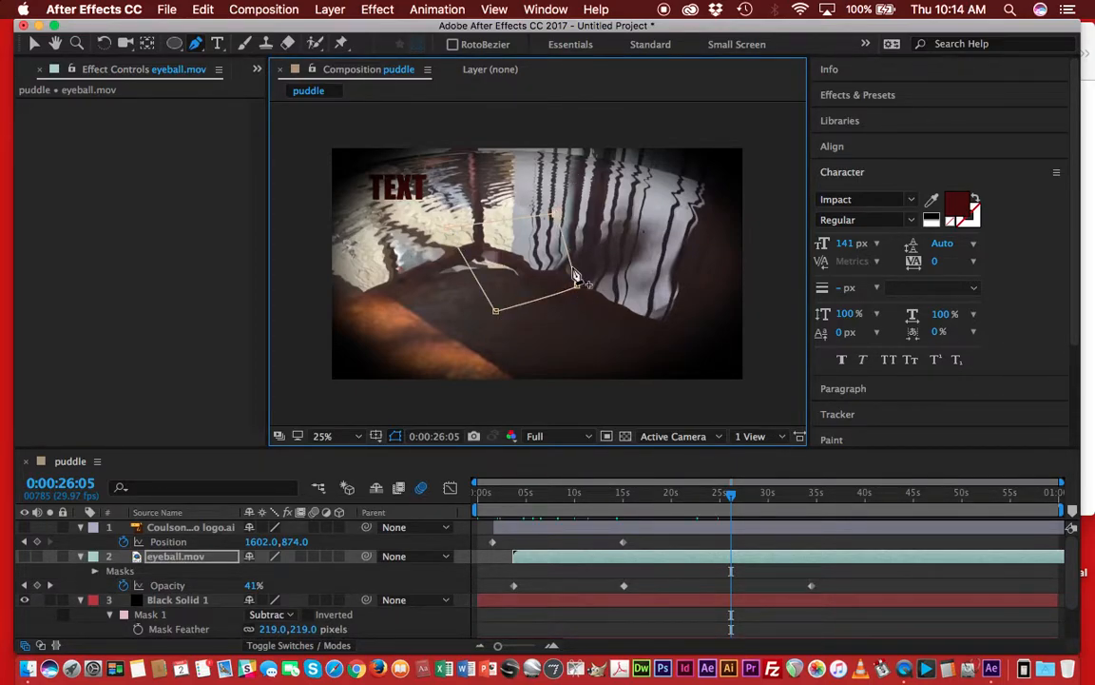
key(super+z)
key(super+z)
key(super+z)
key(super+z)
key(super+z)
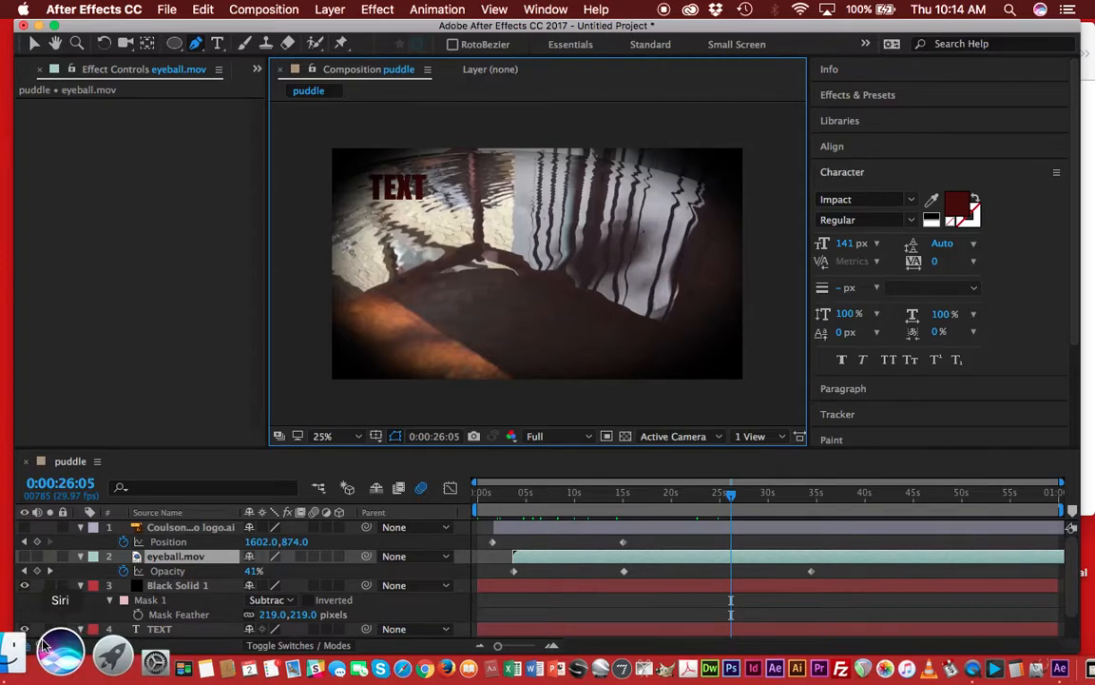
Inspect the solid's elliptical mask path and its top vertex, and toggle the mask properties in the timeline.
click(219, 603)
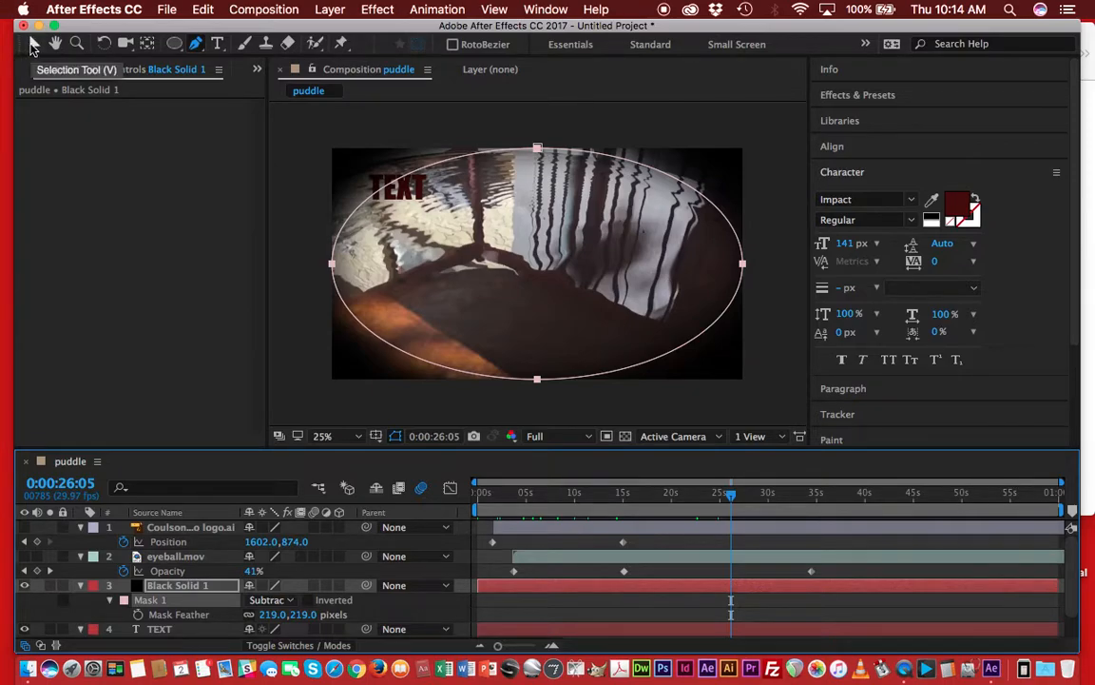
click(34, 45)
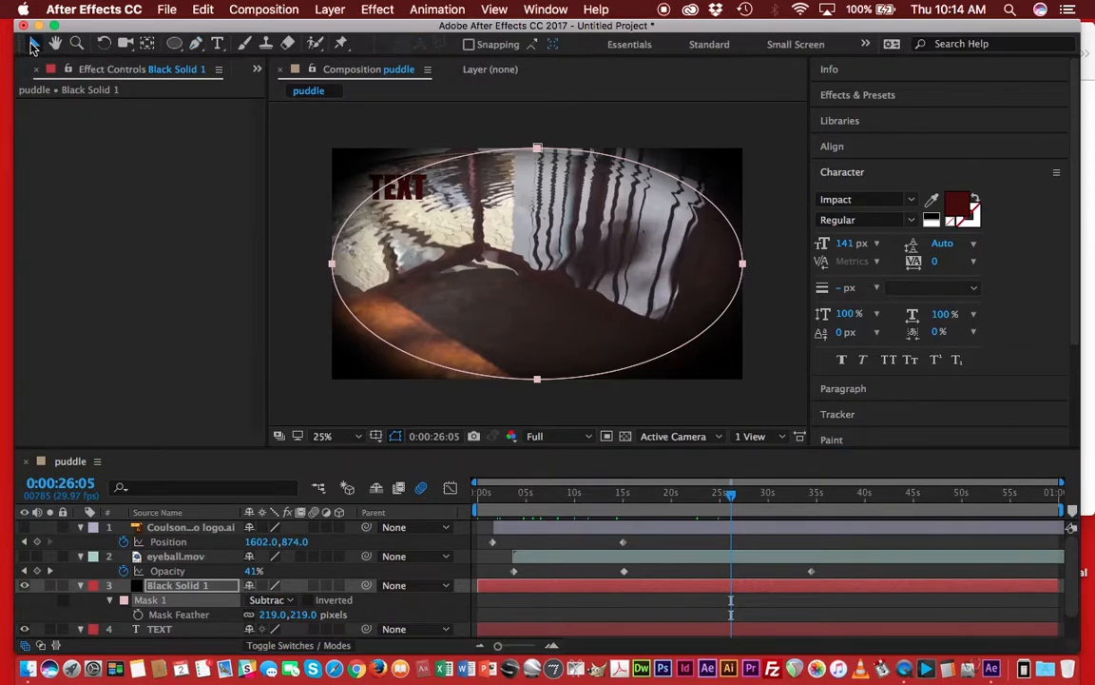
click(538, 153)
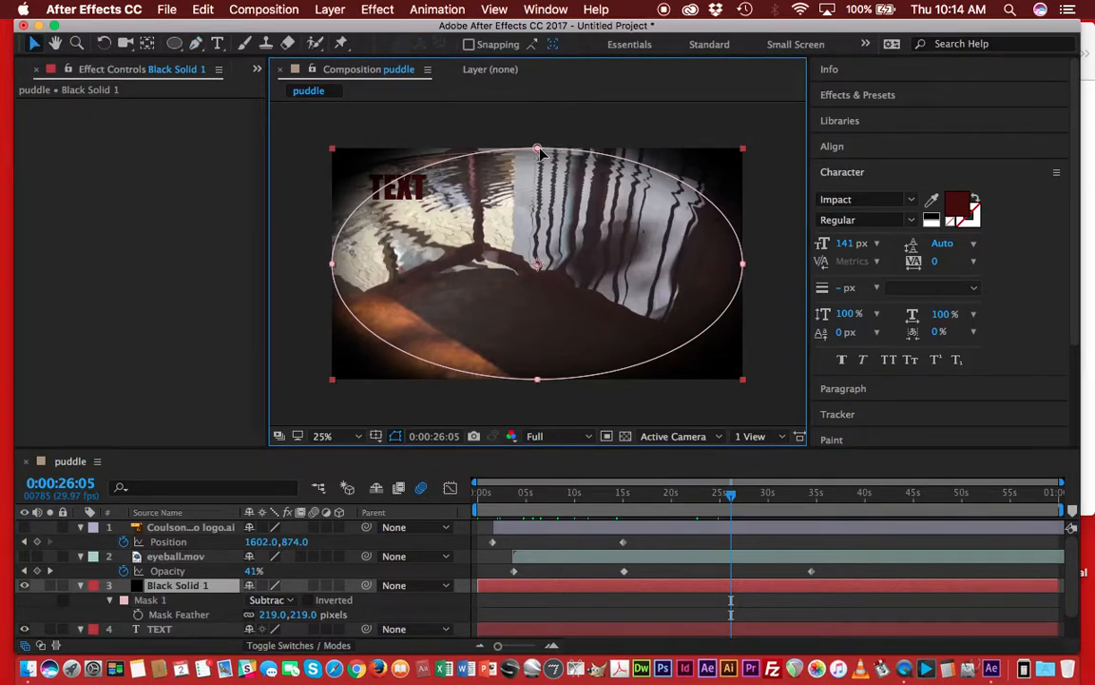
click(539, 150)
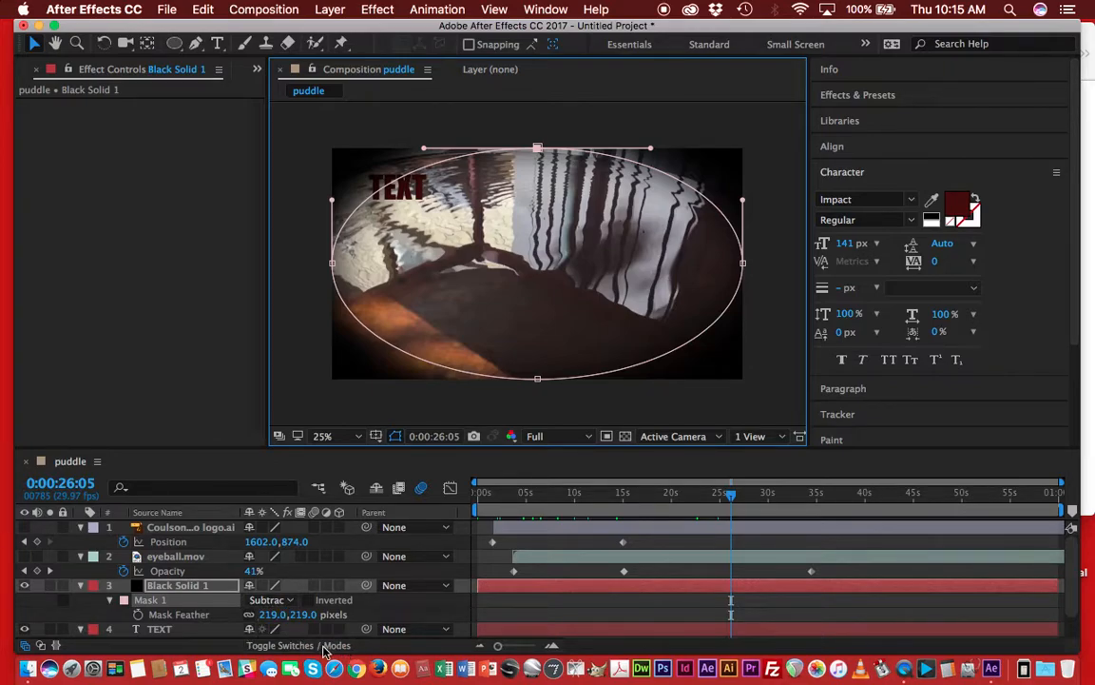
click(208, 609)
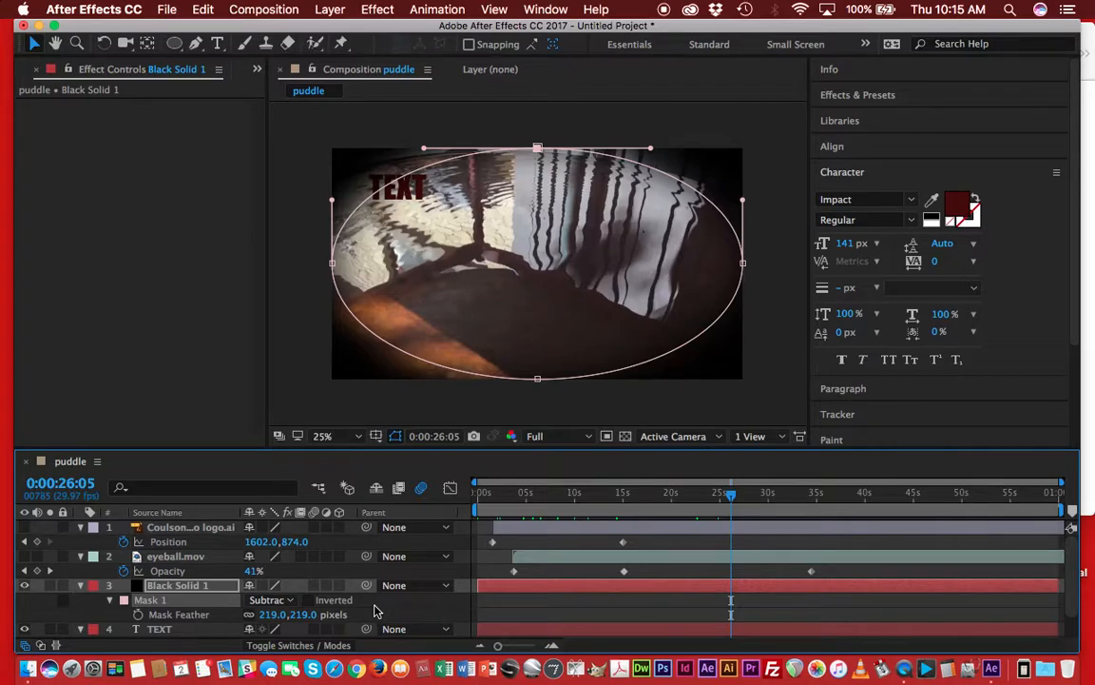
key(m)
key(m)
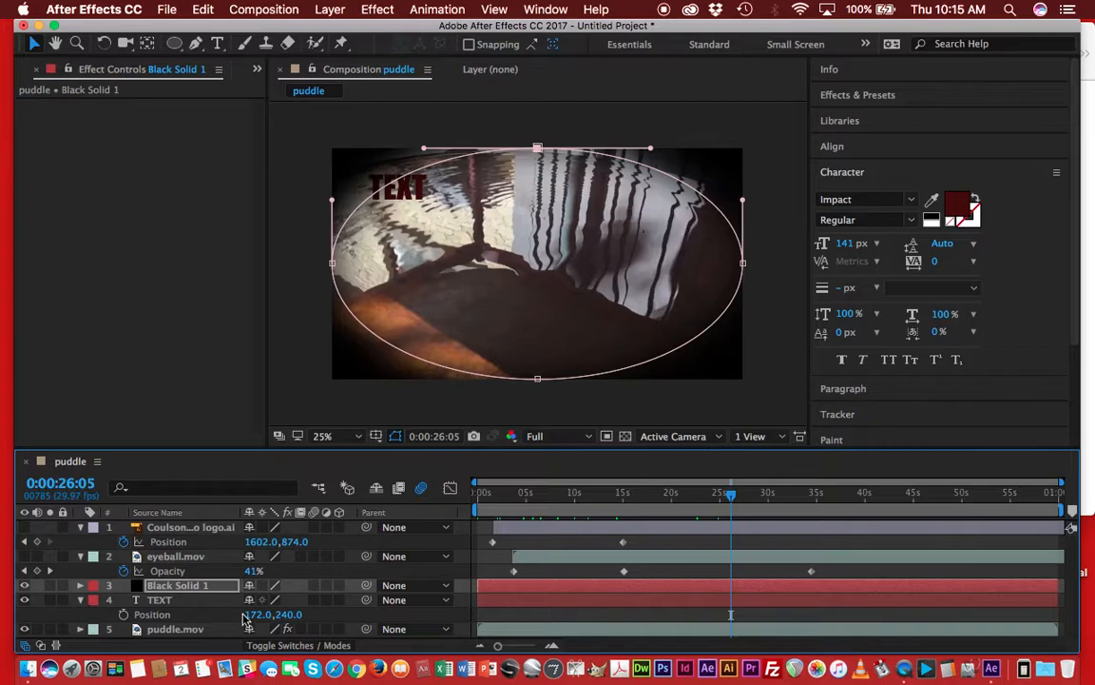
click(548, 586)
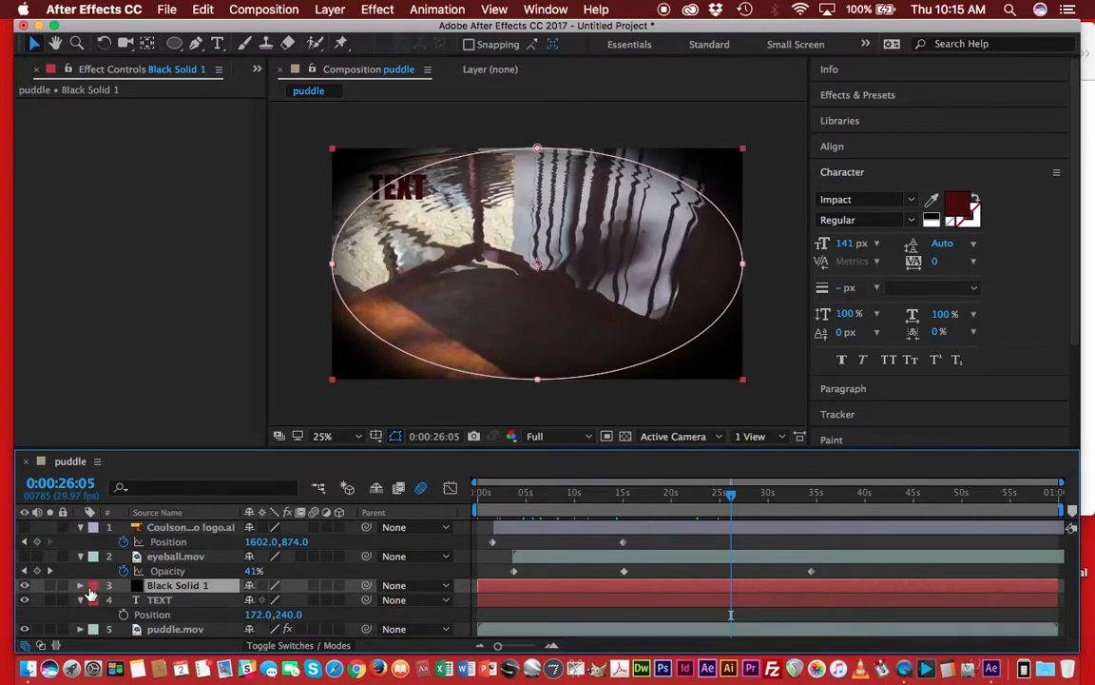
click(81, 586)
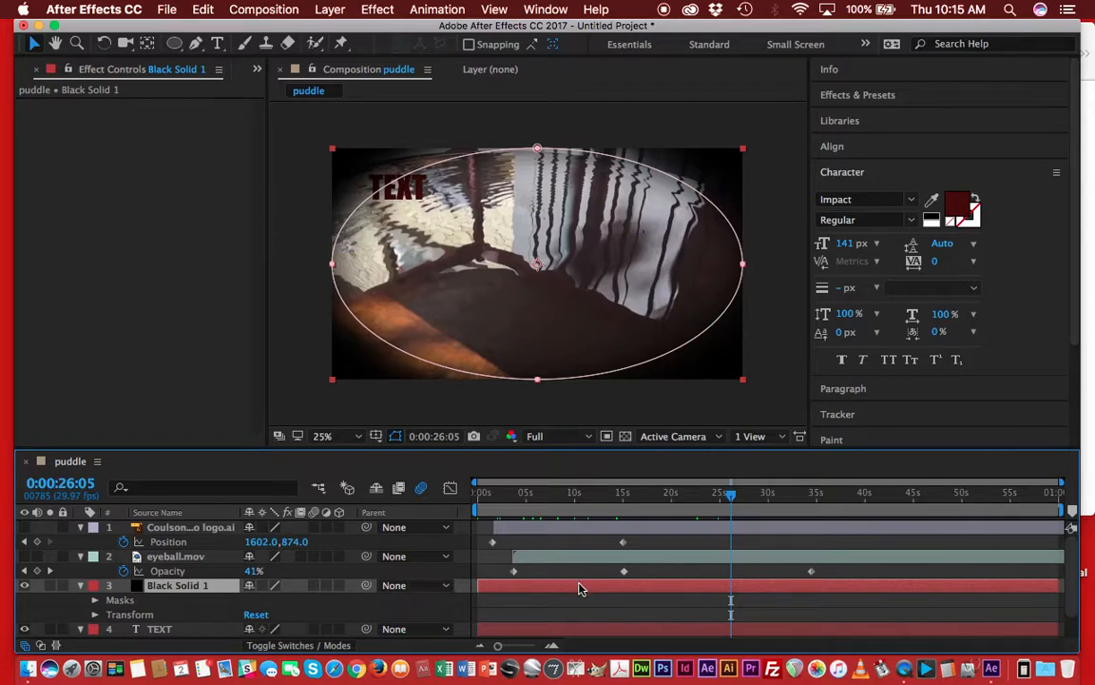
key(m)
key(m)
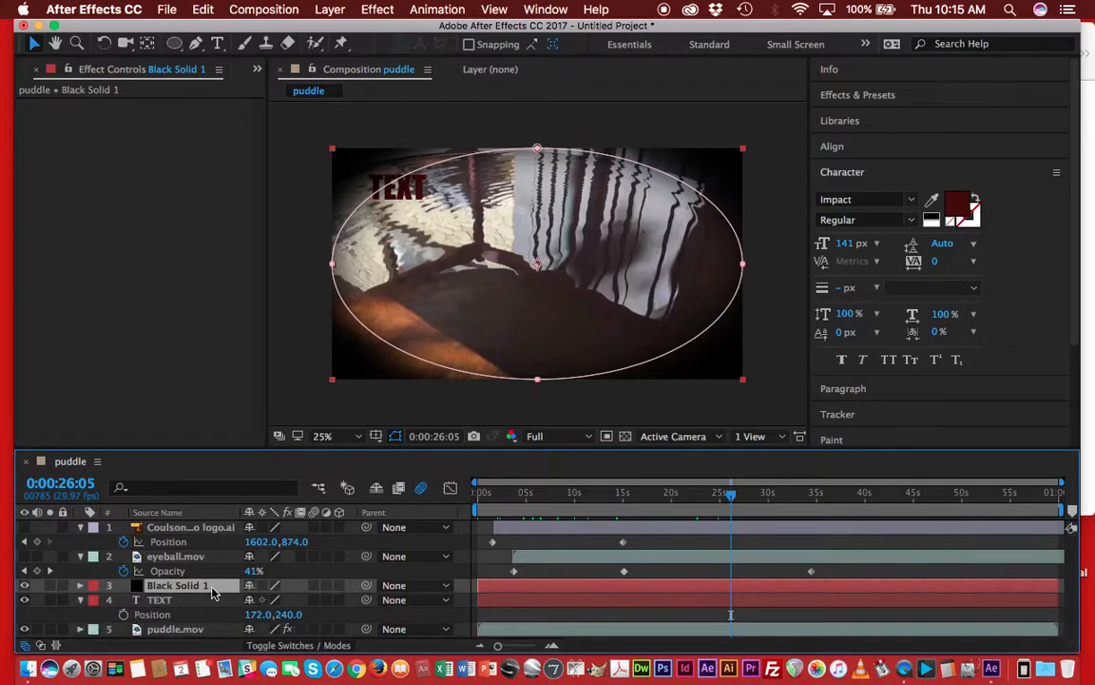
Examine the TEXT layer's Position and the black solid's mask properties in the timeline.
click(122, 616)
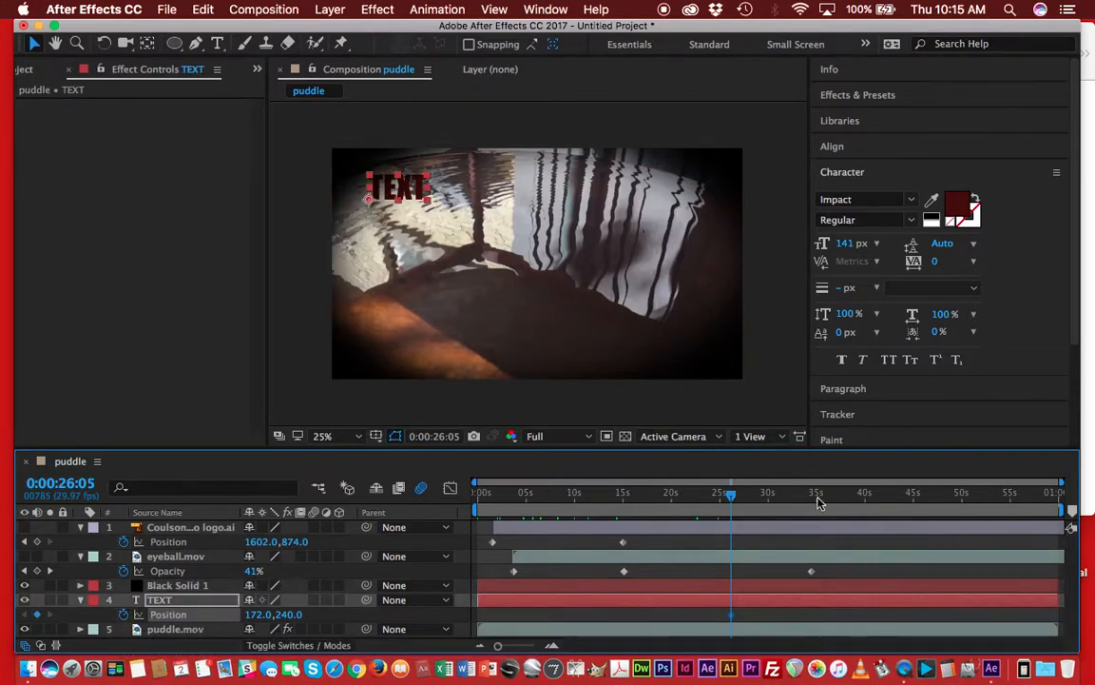
drag(732, 502, 697, 498)
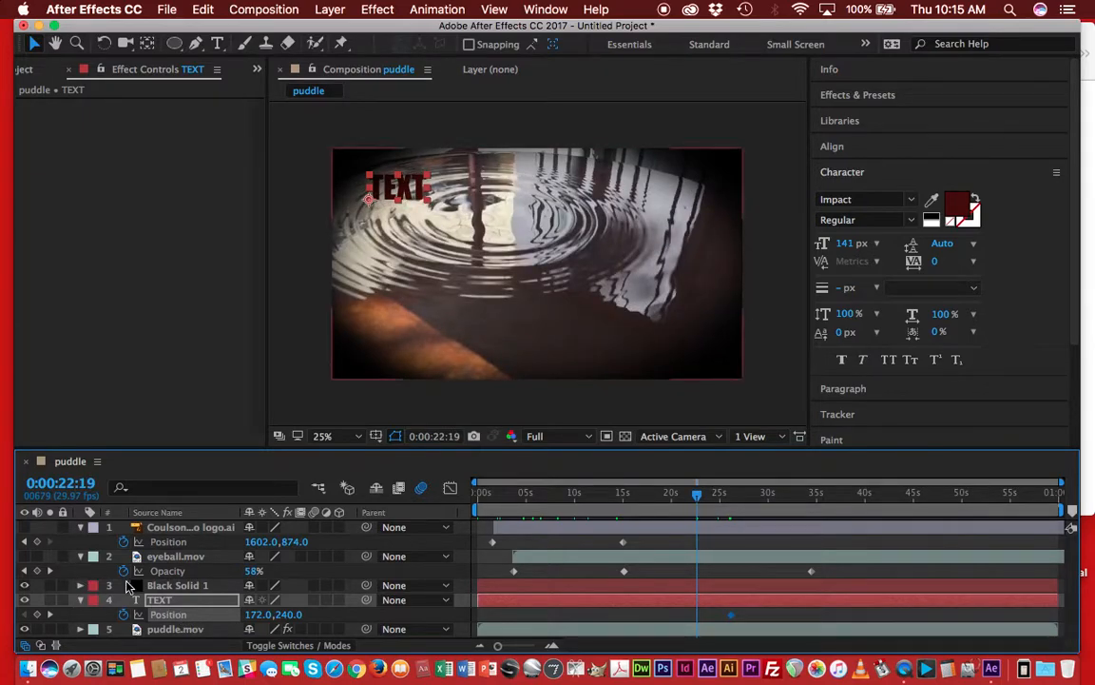
click(82, 587)
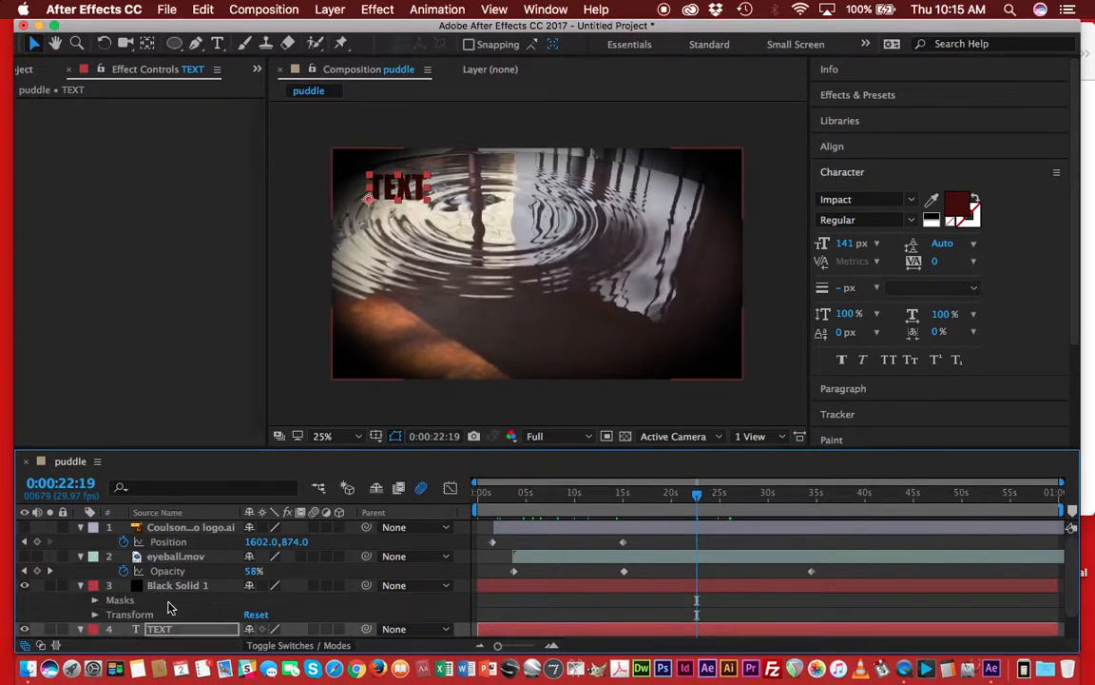
click(128, 601)
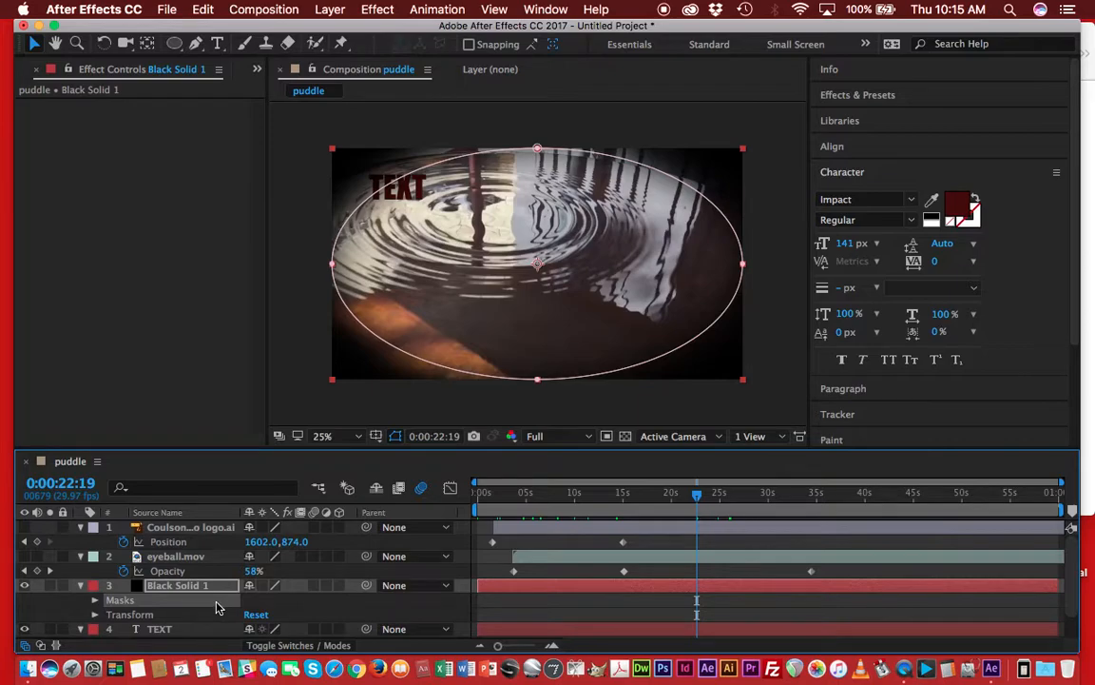
key(m)
key(m)
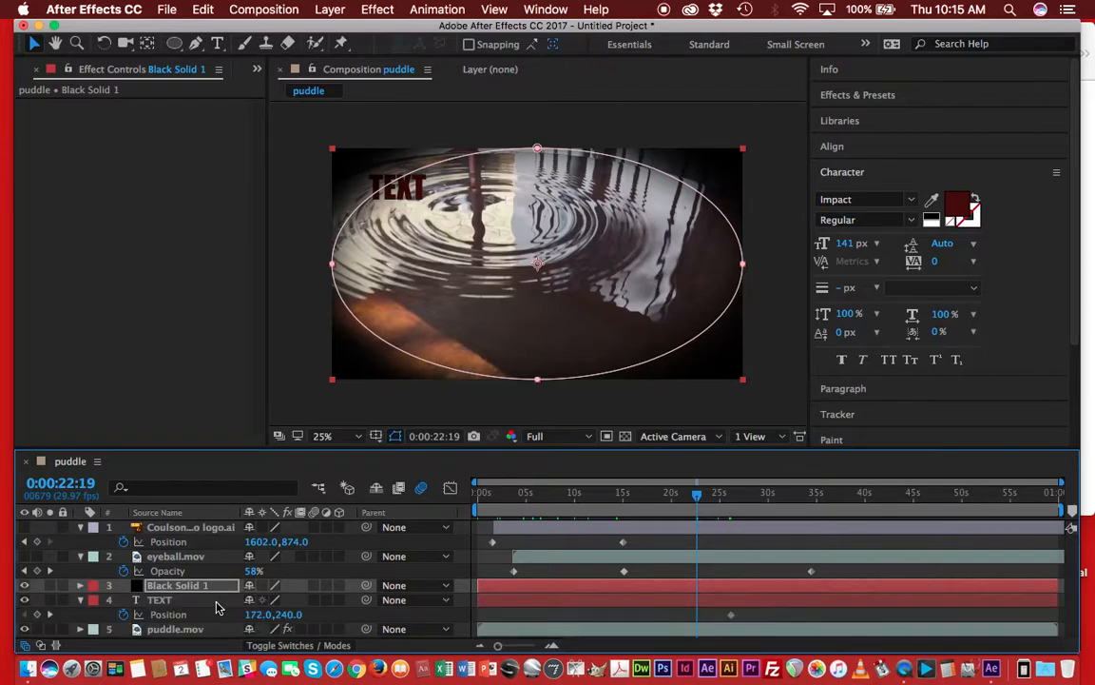
click(82, 586)
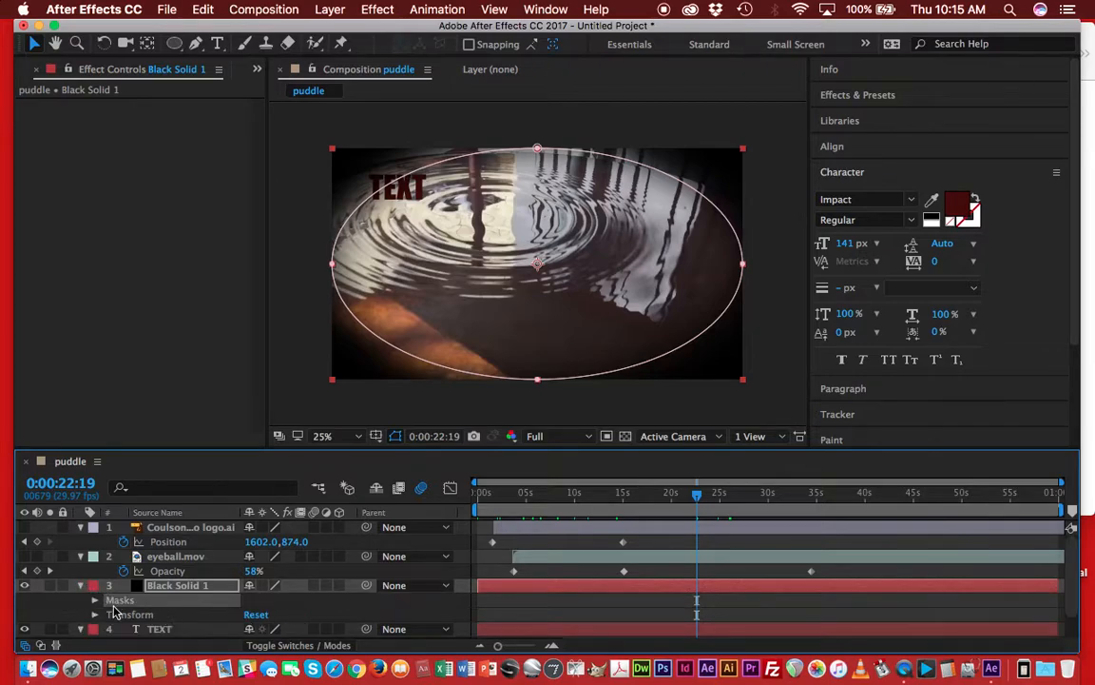
click(97, 600)
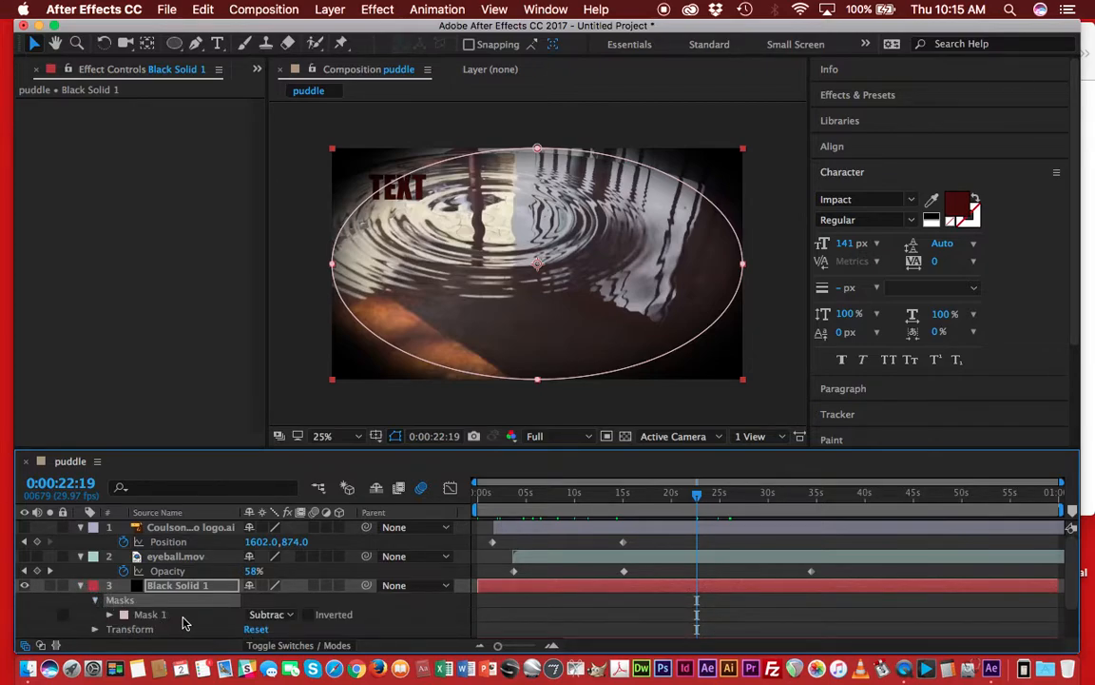
key(u)
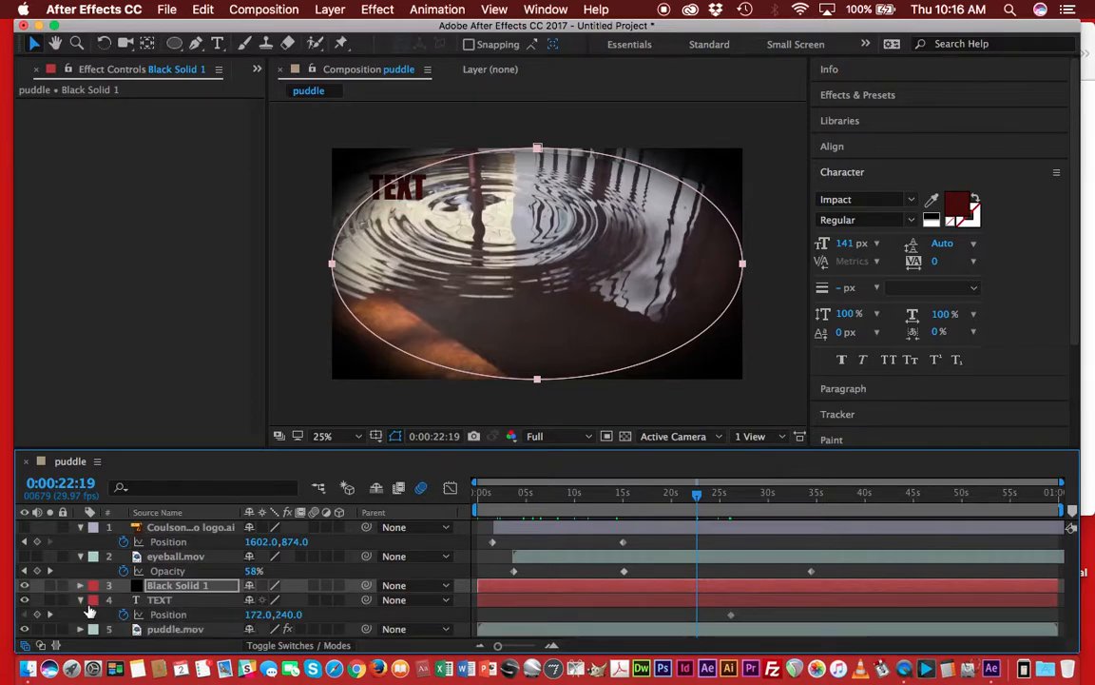
Delete the TEXT layer from the composition.
click(189, 609)
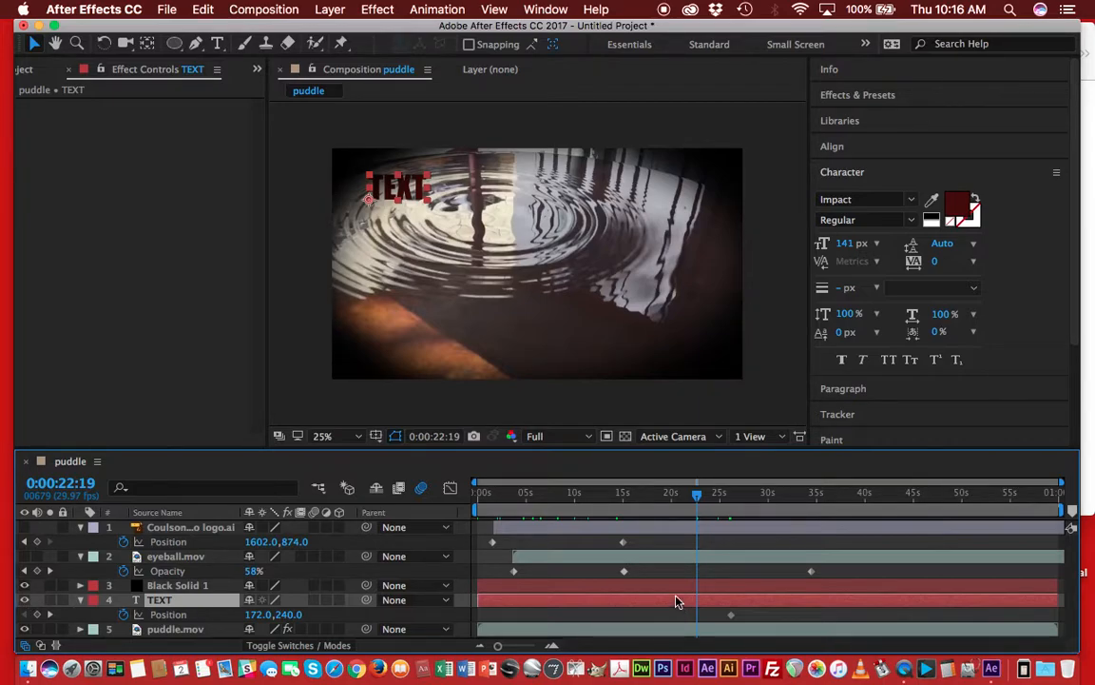
key(Delete)
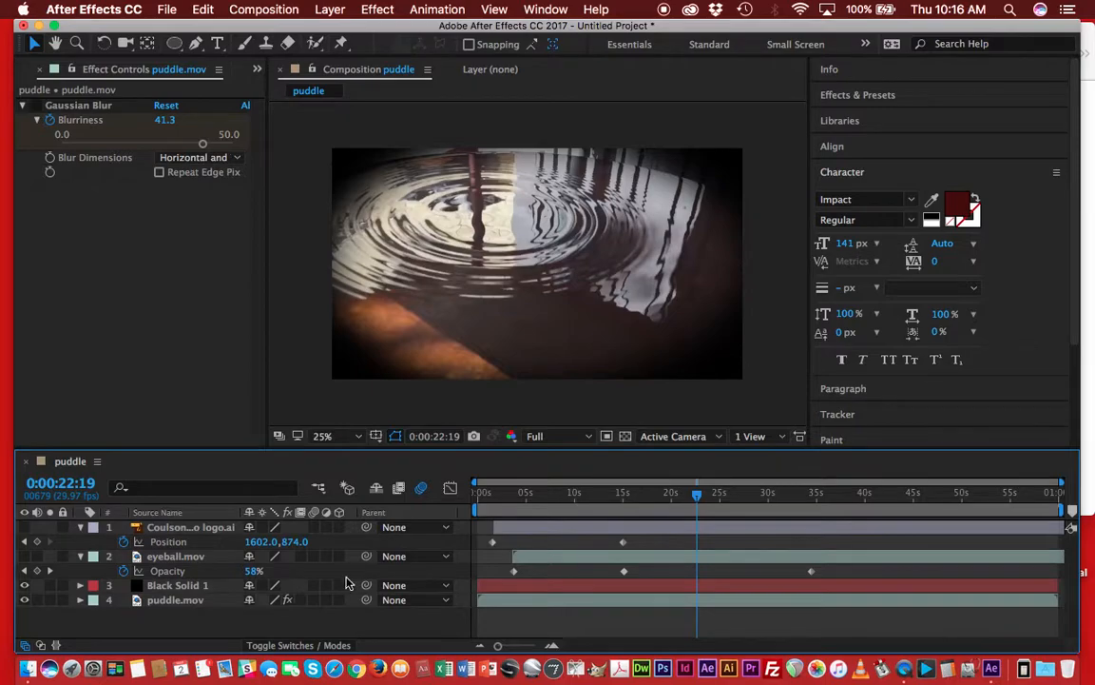
Expand the black solid's Masks and Mask 1 properties in the timeline.
click(93, 586)
click(84, 586)
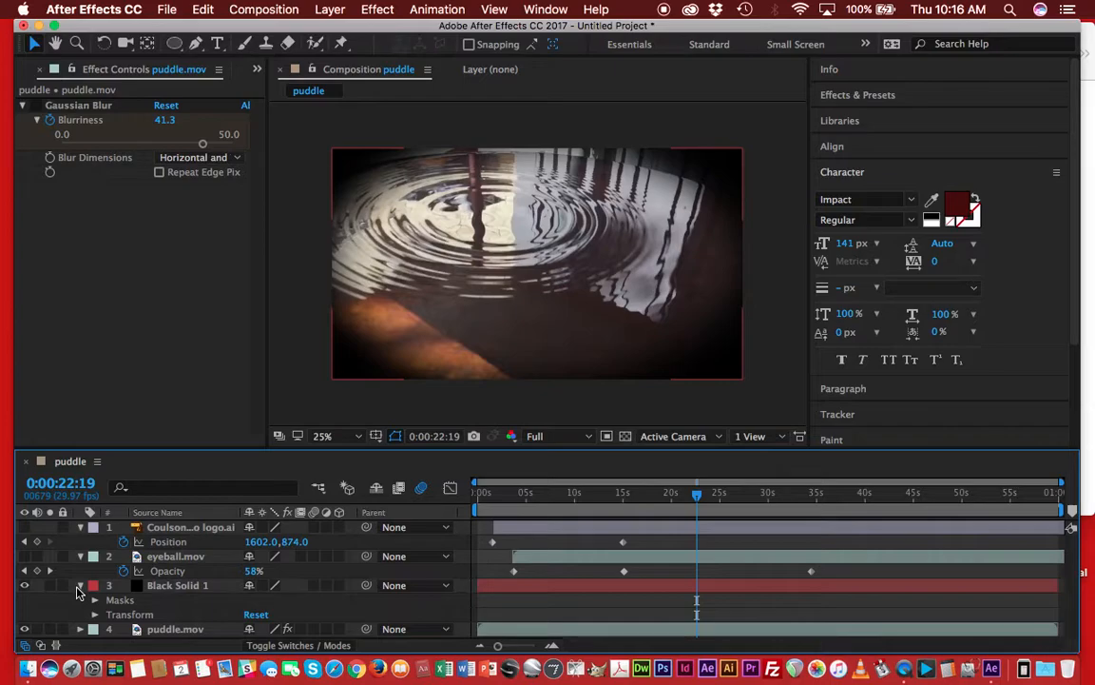
click(175, 45)
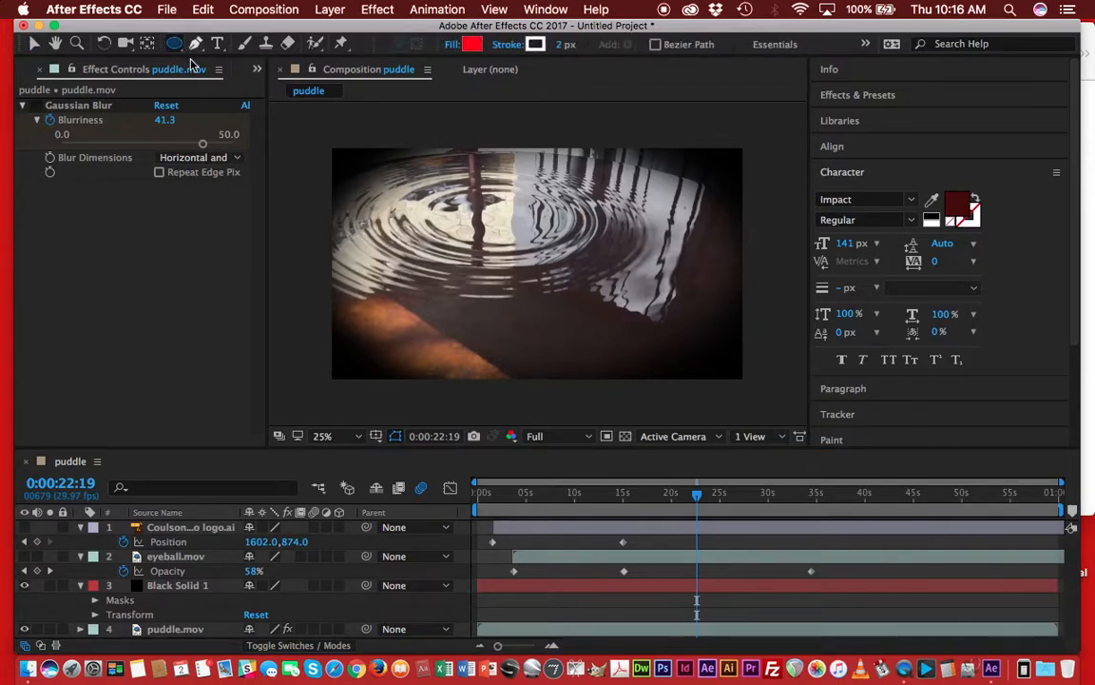
click(94, 600)
click(202, 616)
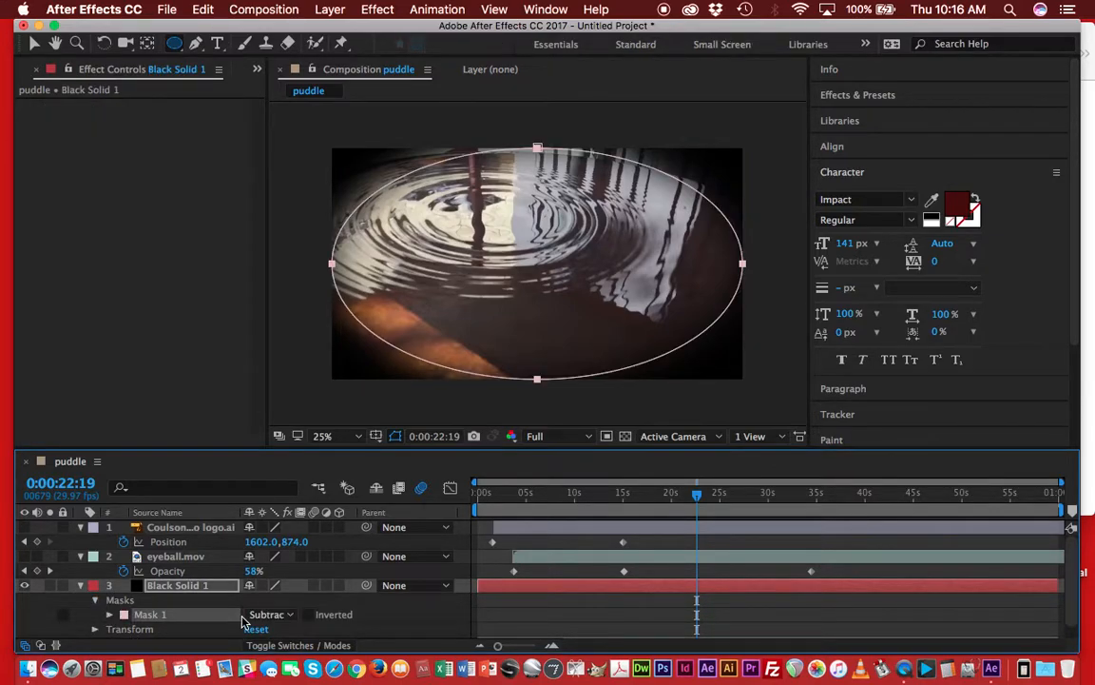
key(m)
key(m)
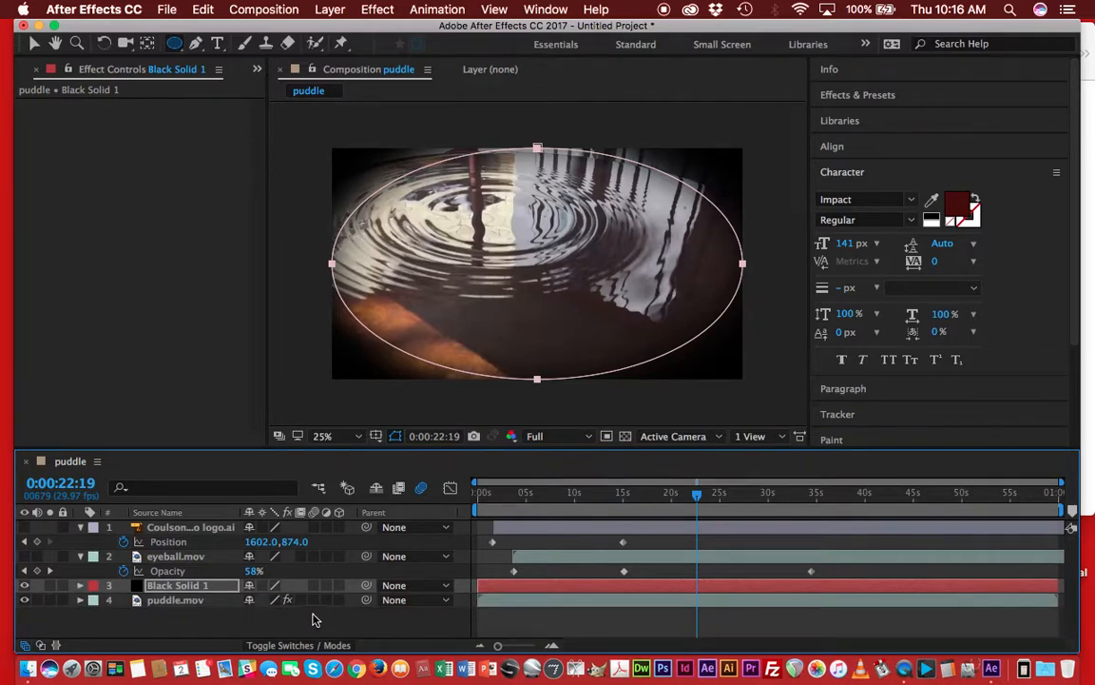
Set a Position keyframe on the black solid at 0:00:22:19 and move the time indicator to 0:00:36:28.
click(81, 585)
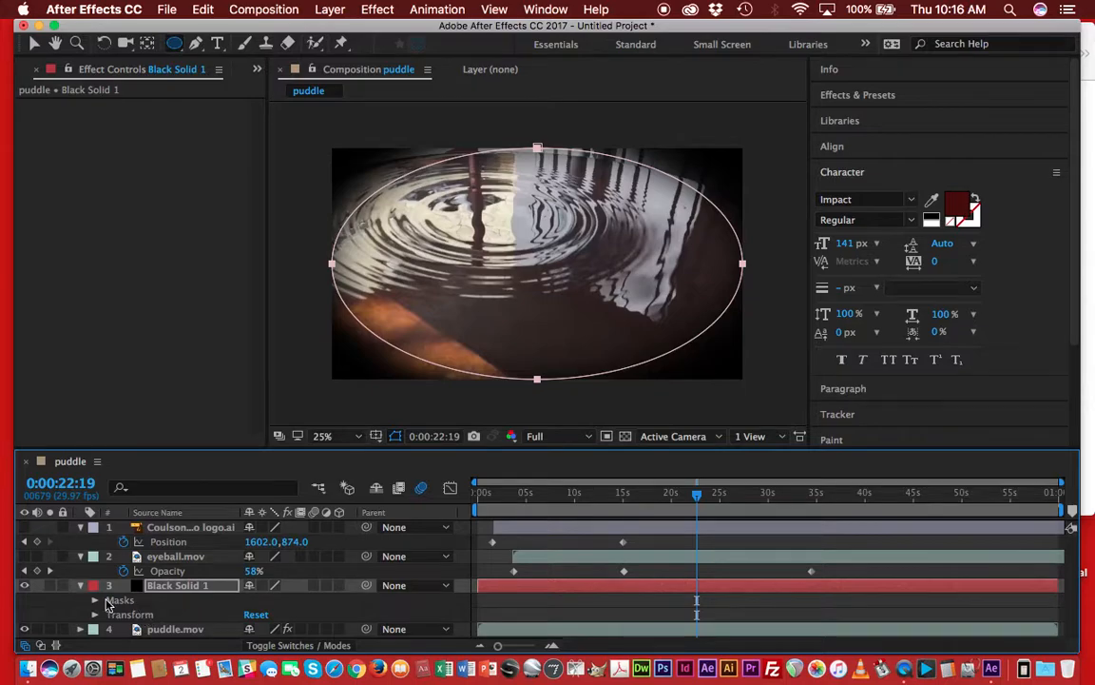
click(94, 615)
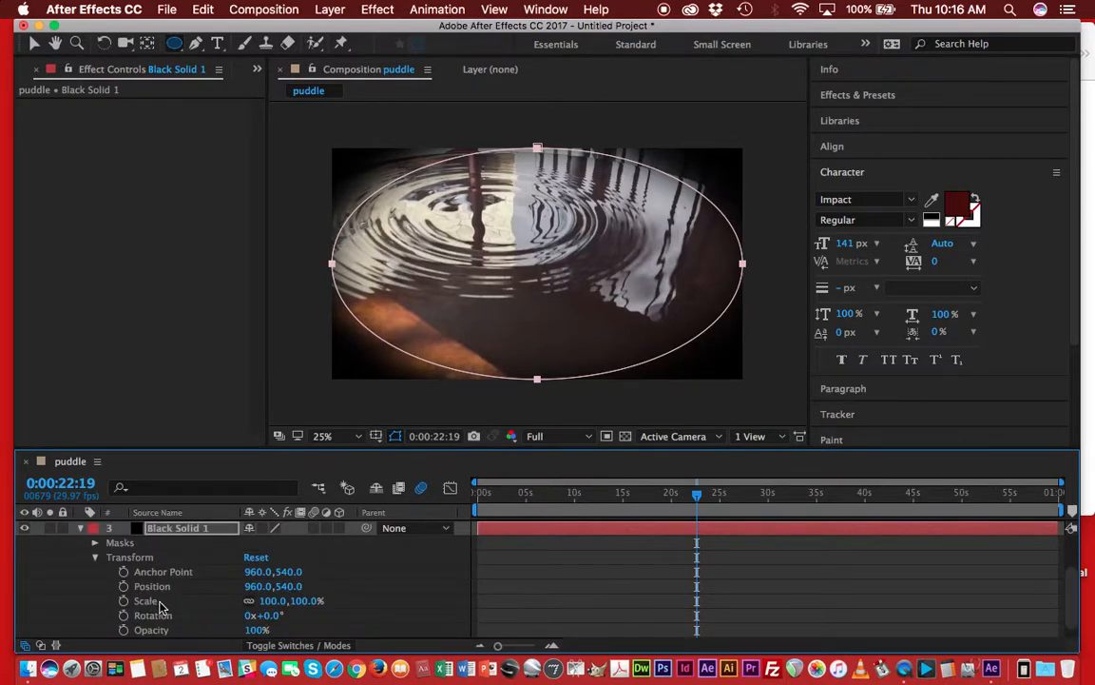
click(153, 586)
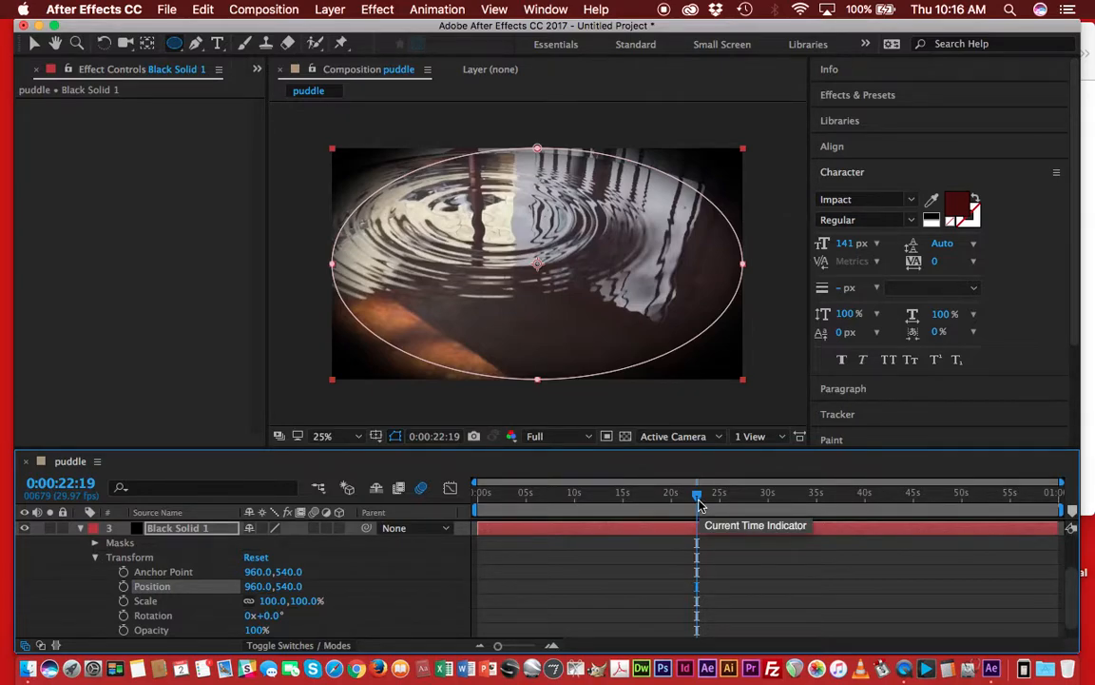
click(124, 587)
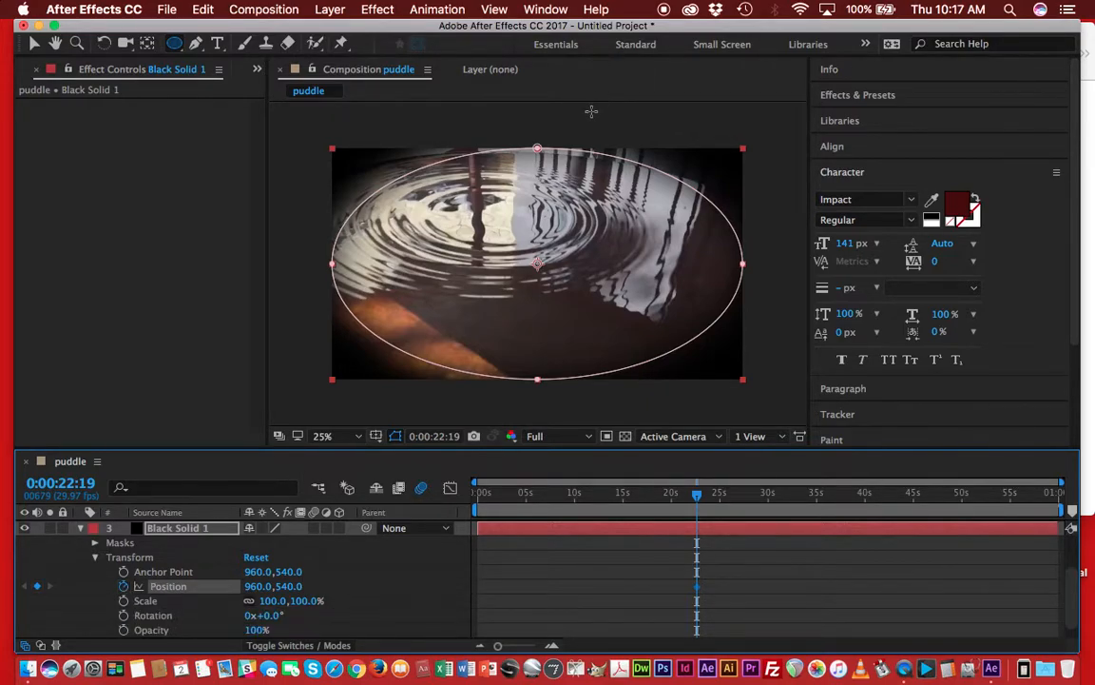
click(718, 493)
drag(734, 497, 835, 498)
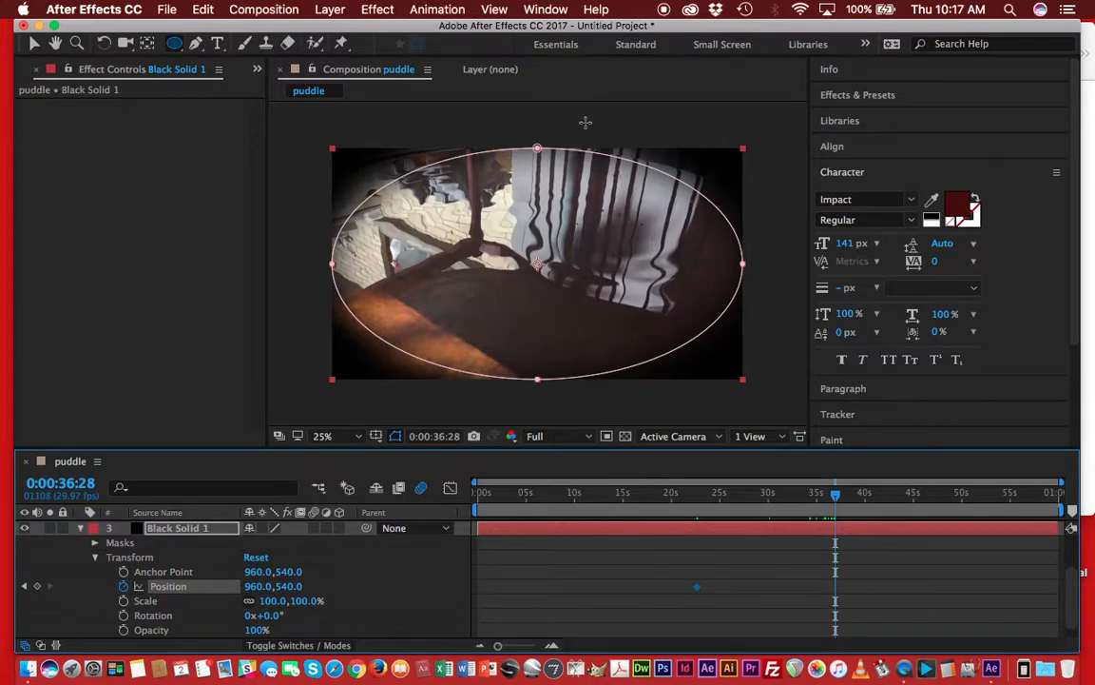
drag(605, 125, 606, 126)
key(super+z)
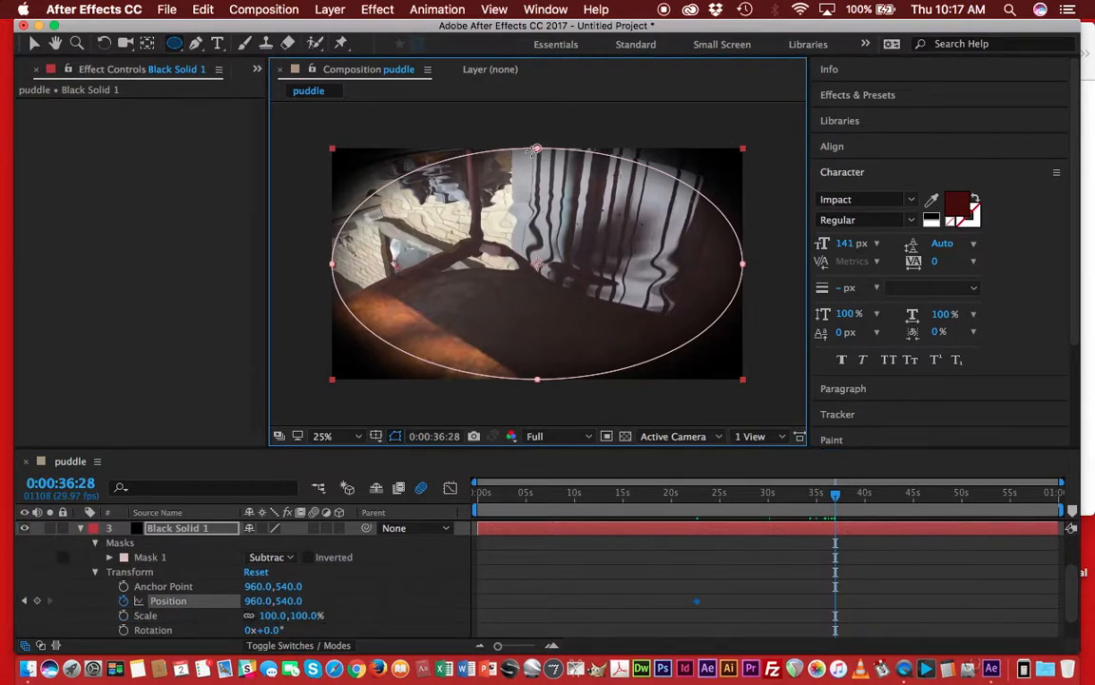
drag(537, 148, 538, 162)
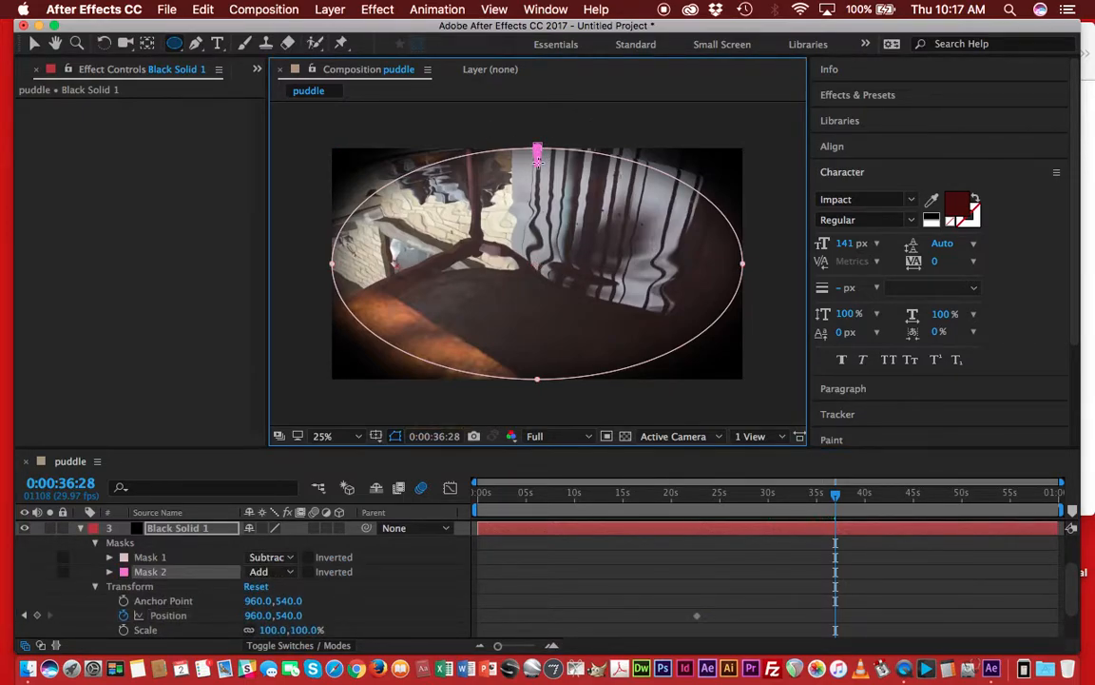
key(super+z)
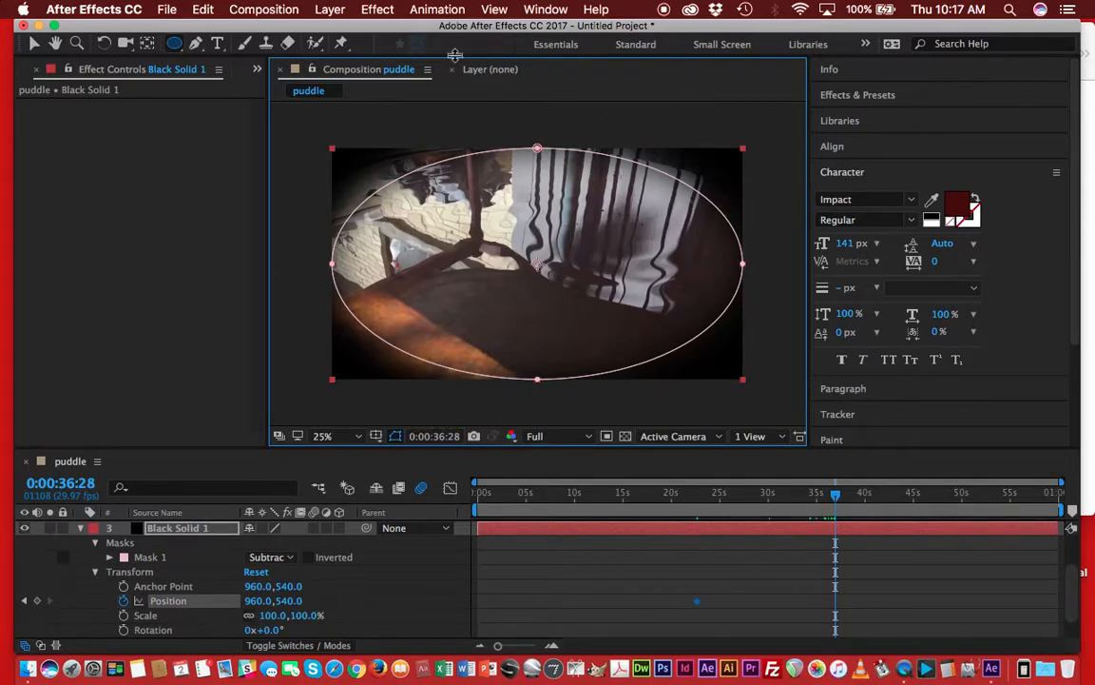
Flatten the black solid's elliptical mask by moving its top vertex down and its bottom vertex up.
click(35, 45)
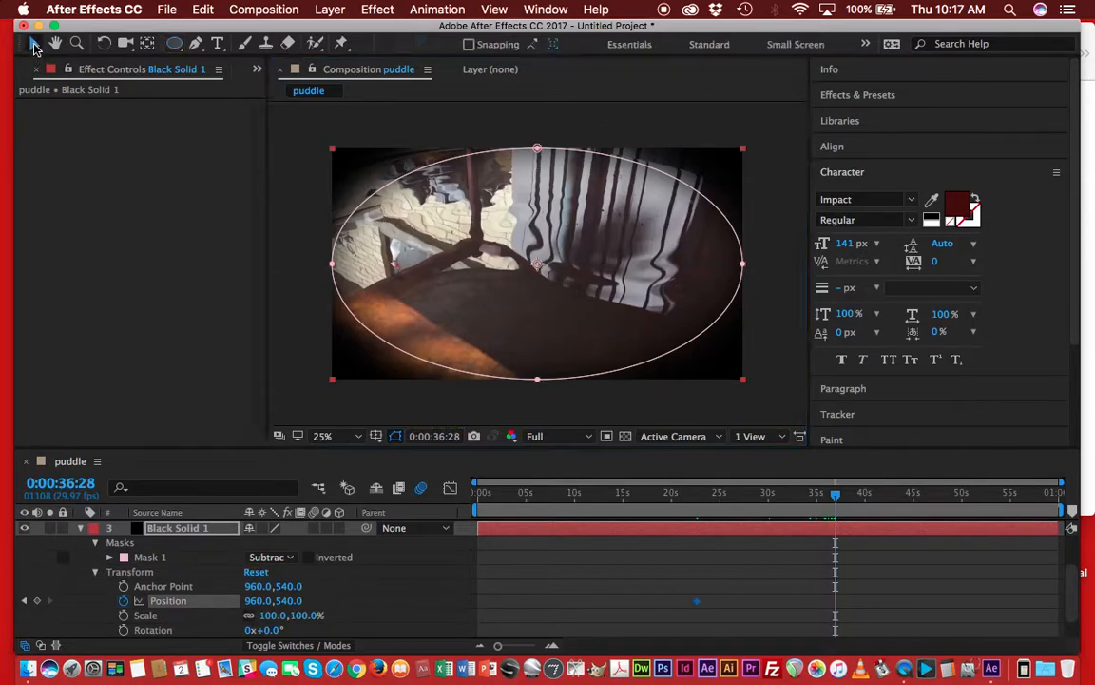
click(566, 126)
click(533, 153)
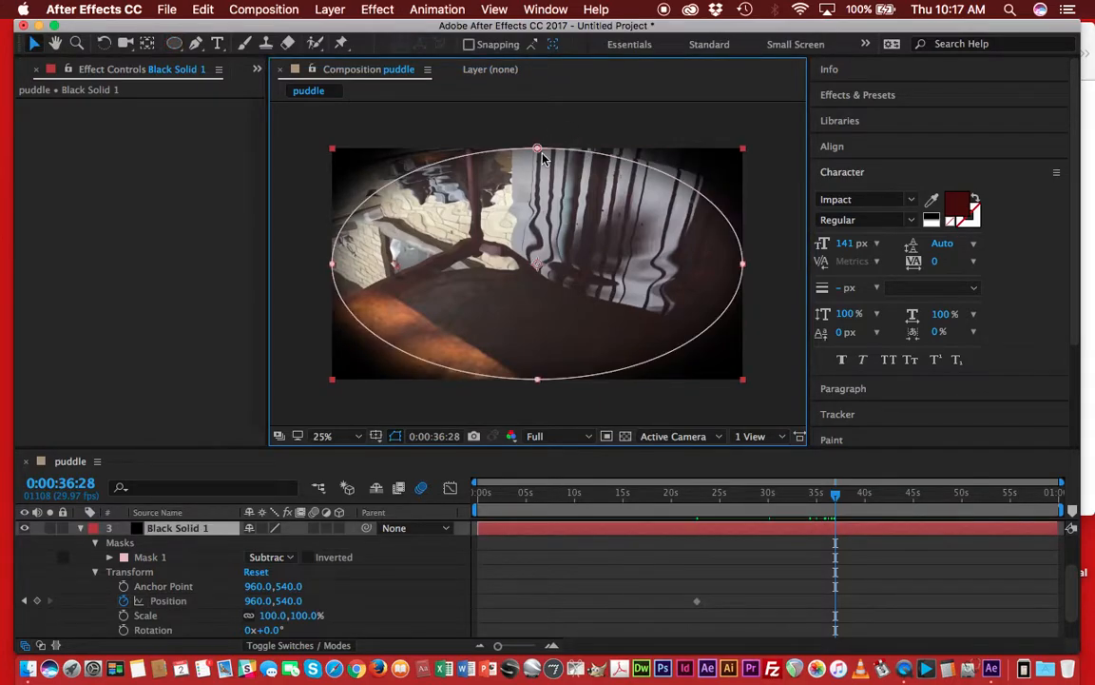
double_click(538, 149)
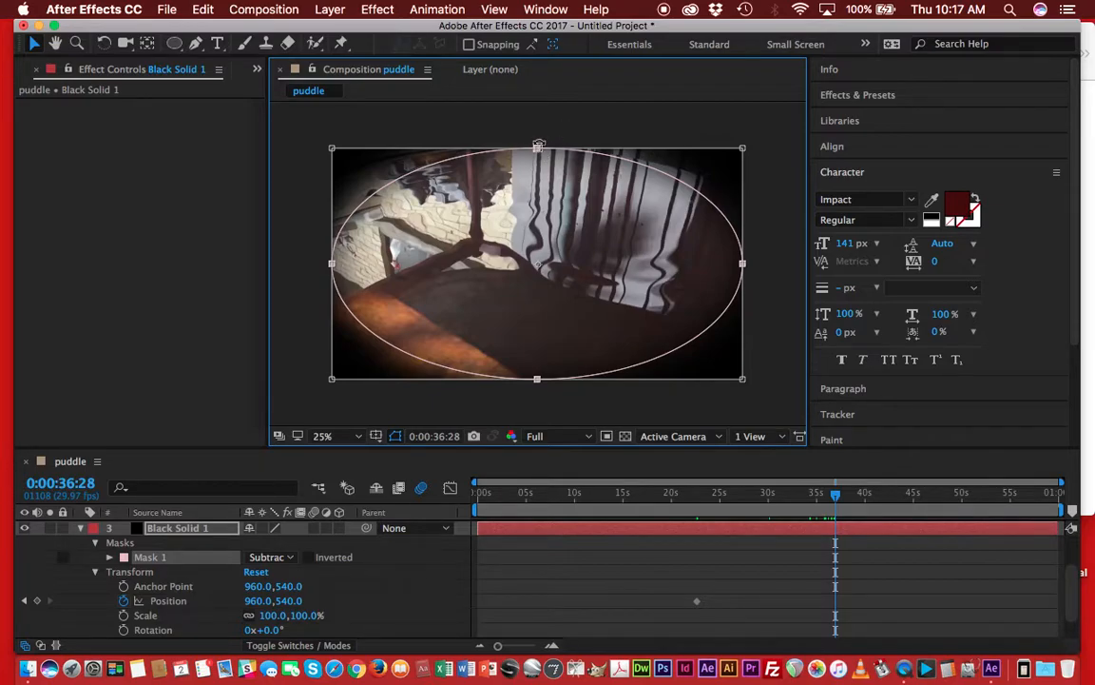
key(Return)
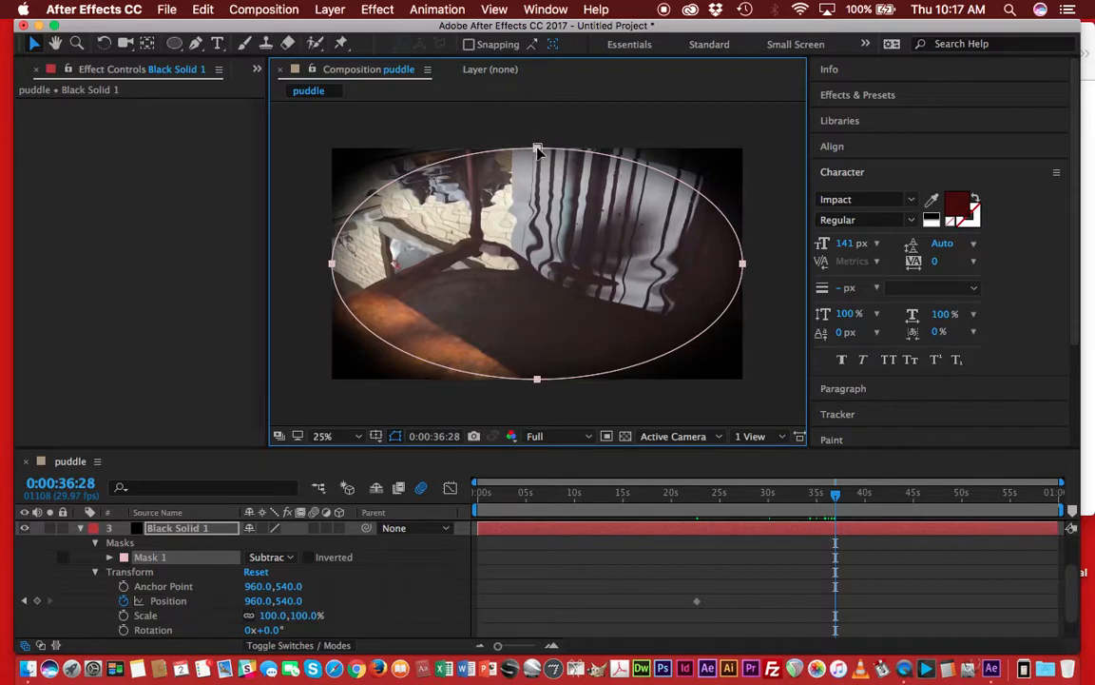
click(558, 139)
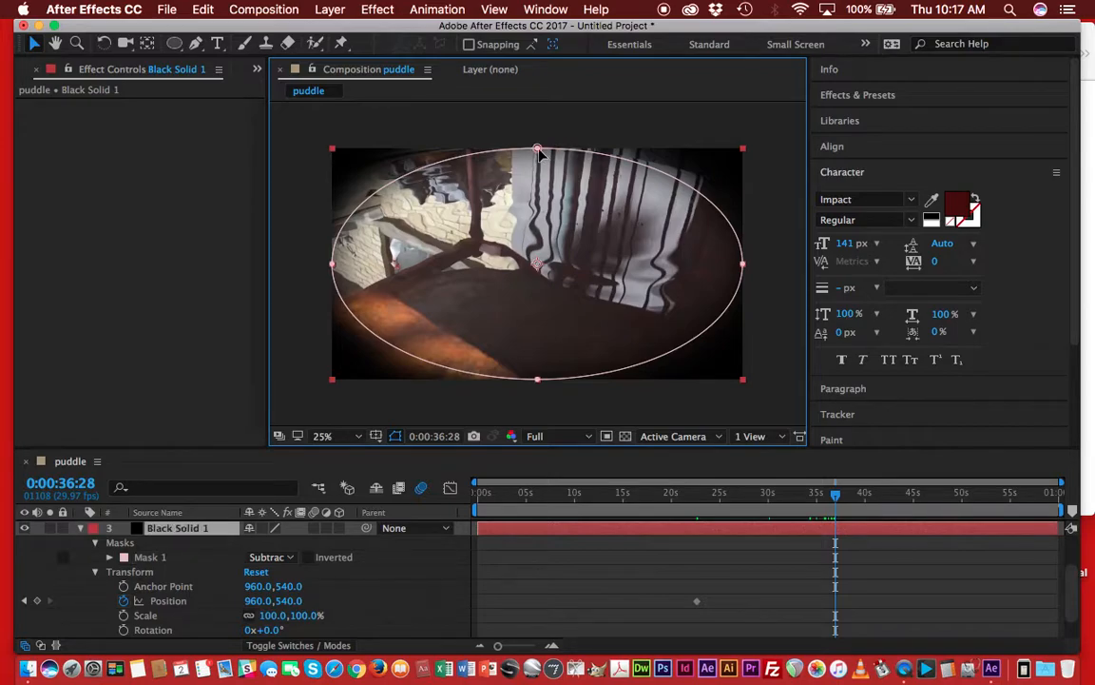
click(538, 149)
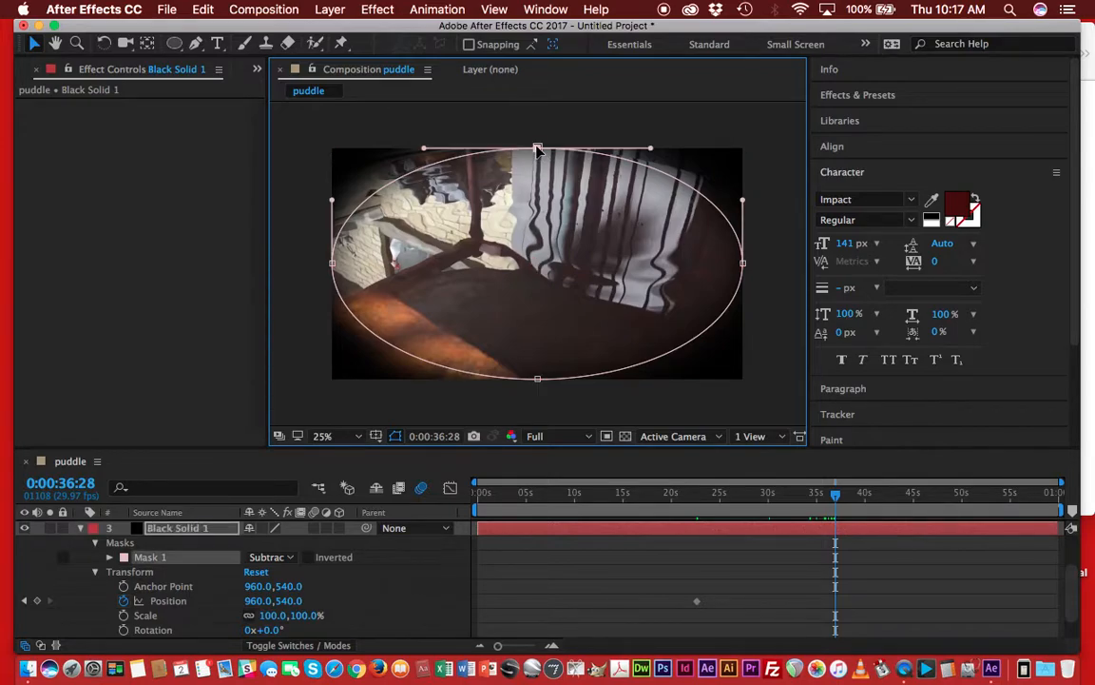
drag(538, 150, 539, 200)
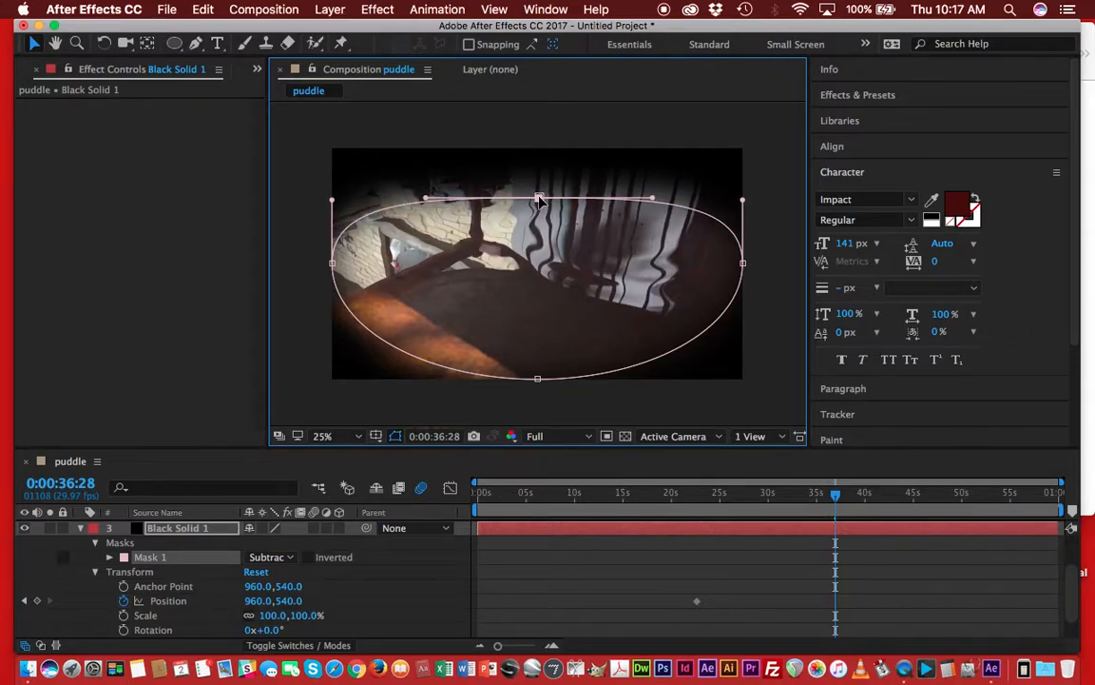
click(537, 380)
drag(537, 379, 535, 321)
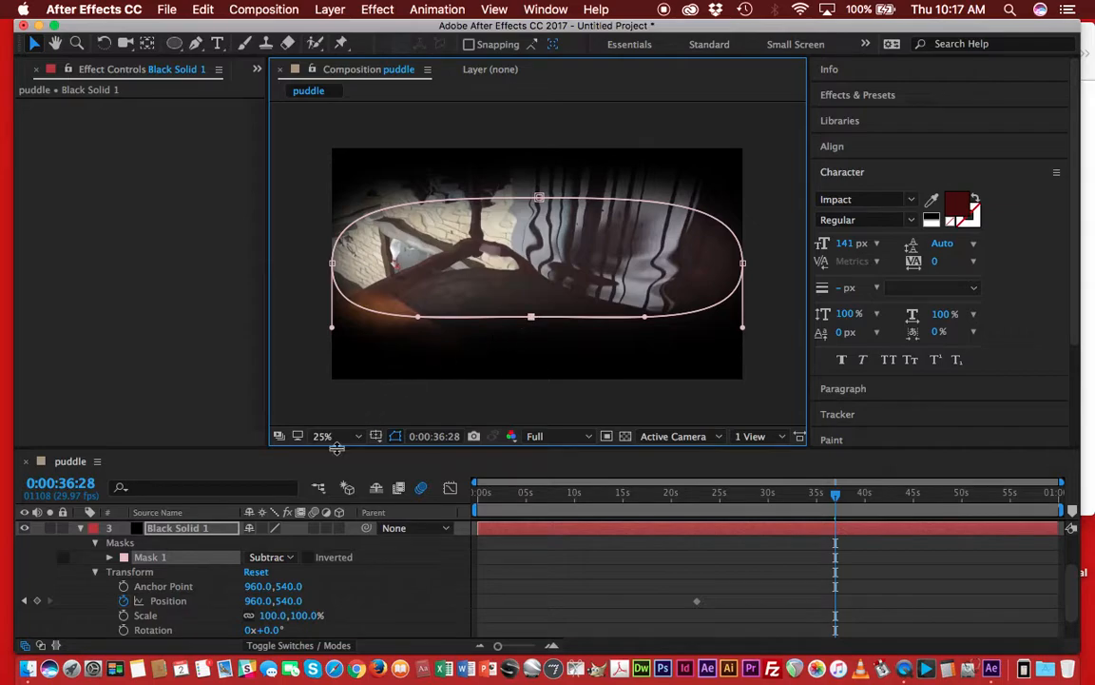
Try re-keying the black solid's Position at 0:00:36:28, undo it, and select the 0:00:22:19 keyframe.
click(131, 602)
click(123, 601)
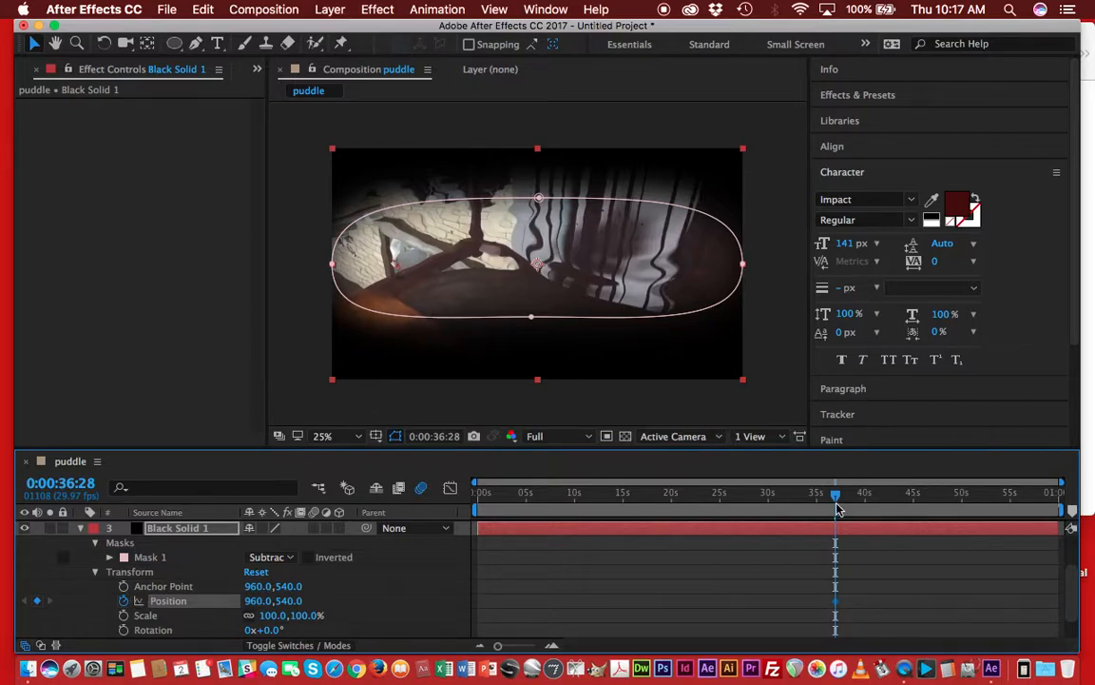
drag(836, 498, 450, 520)
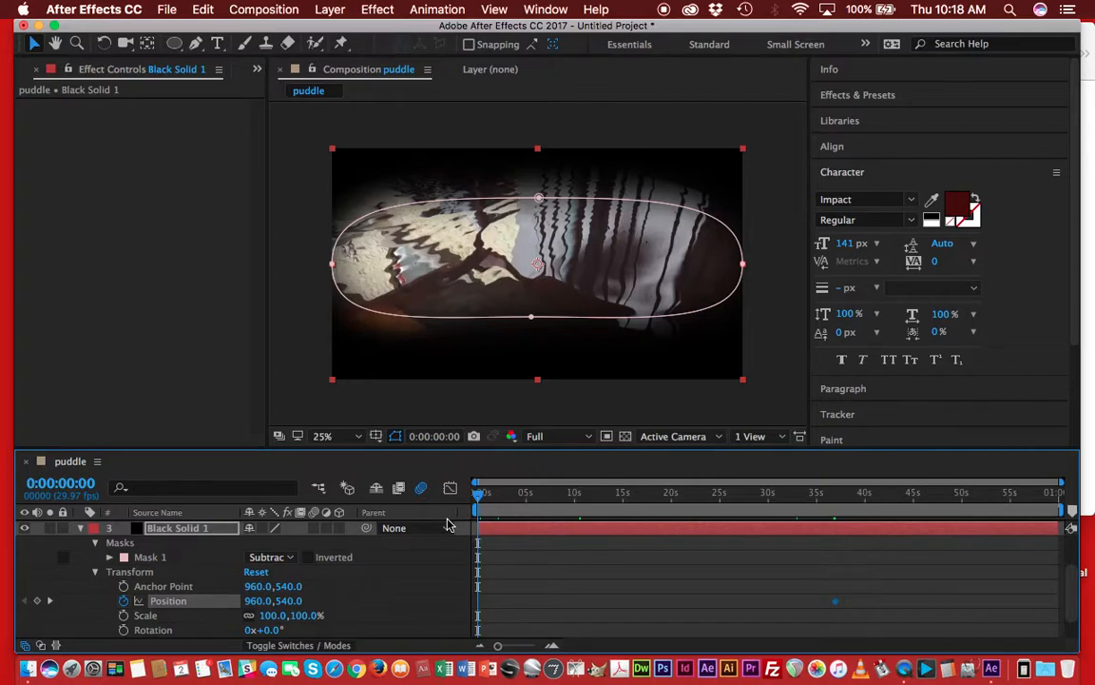
key(k)
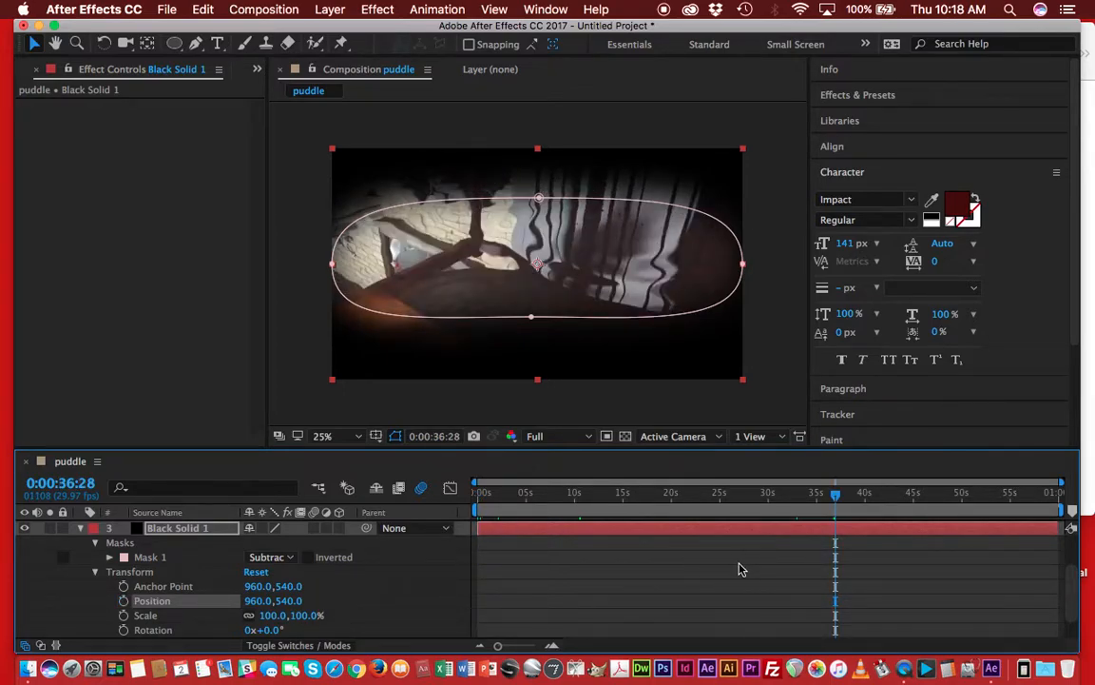
key(super+z)
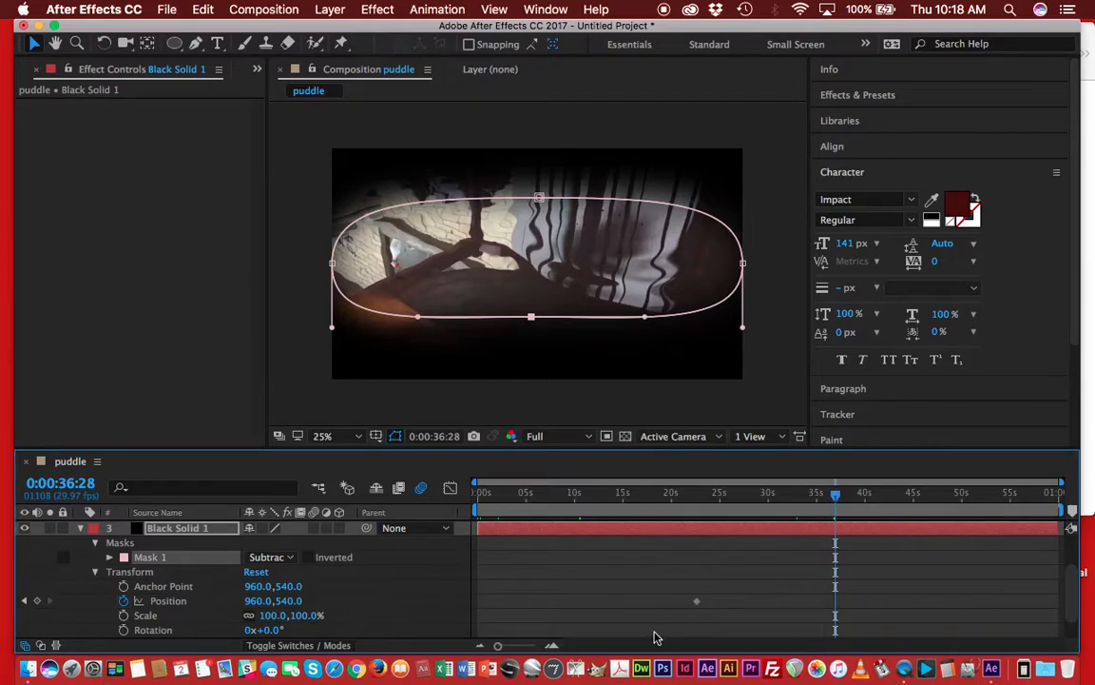
click(697, 604)
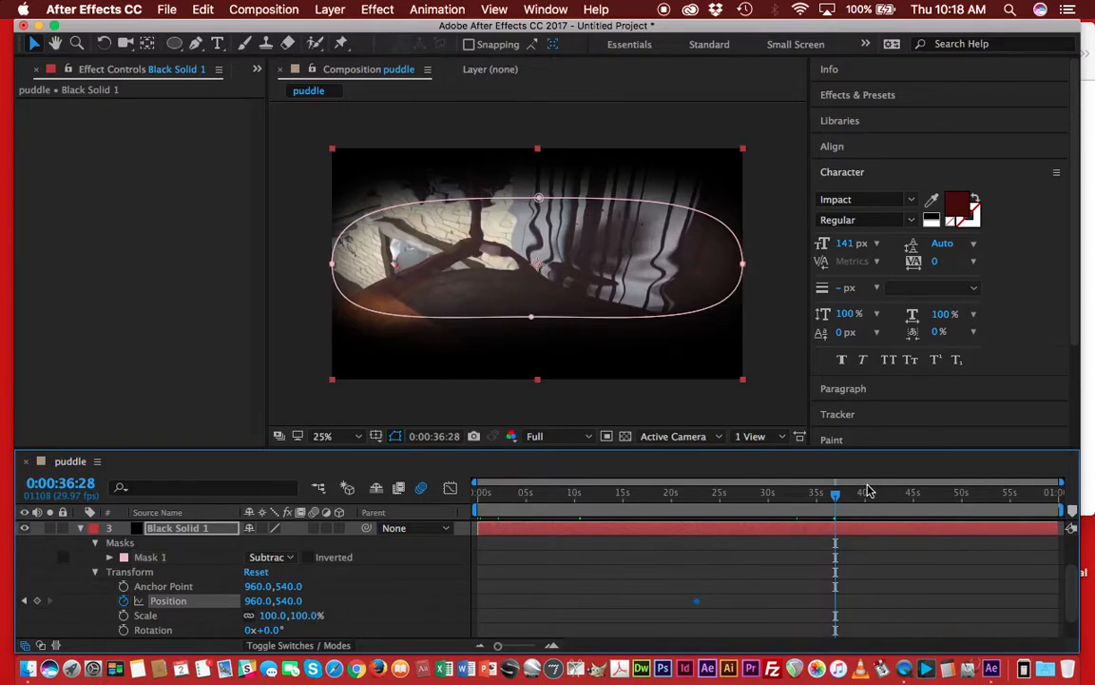
Undo the flattening of the black solid's elliptical mask.
drag(835, 496, 697, 504)
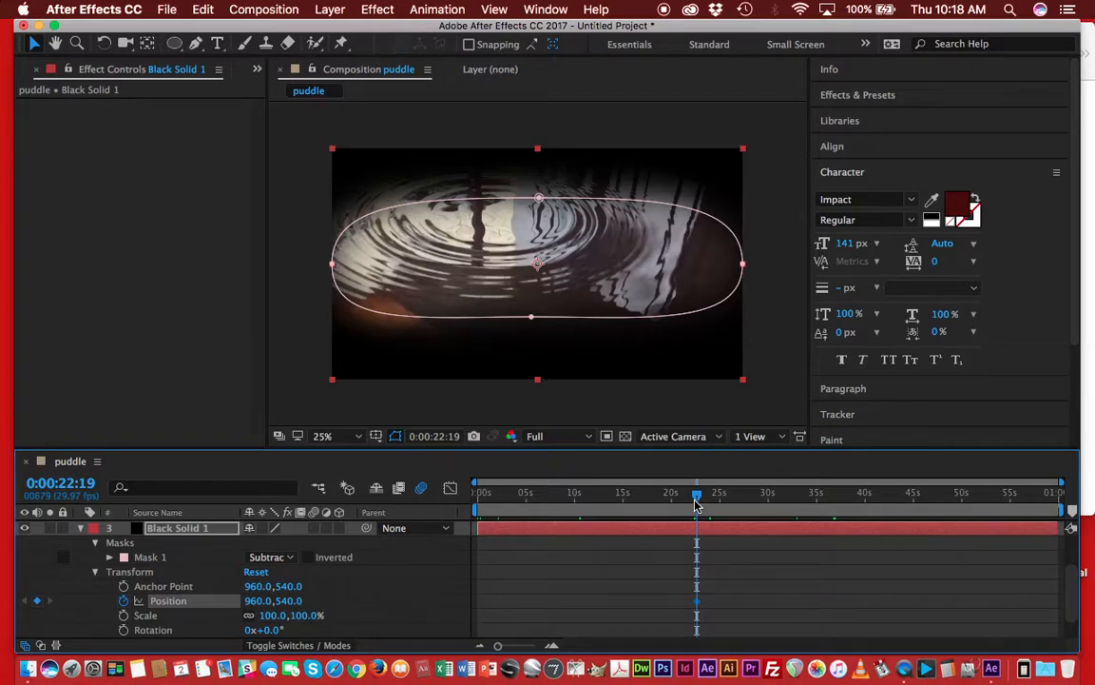
key(super+z)
key(super+z)
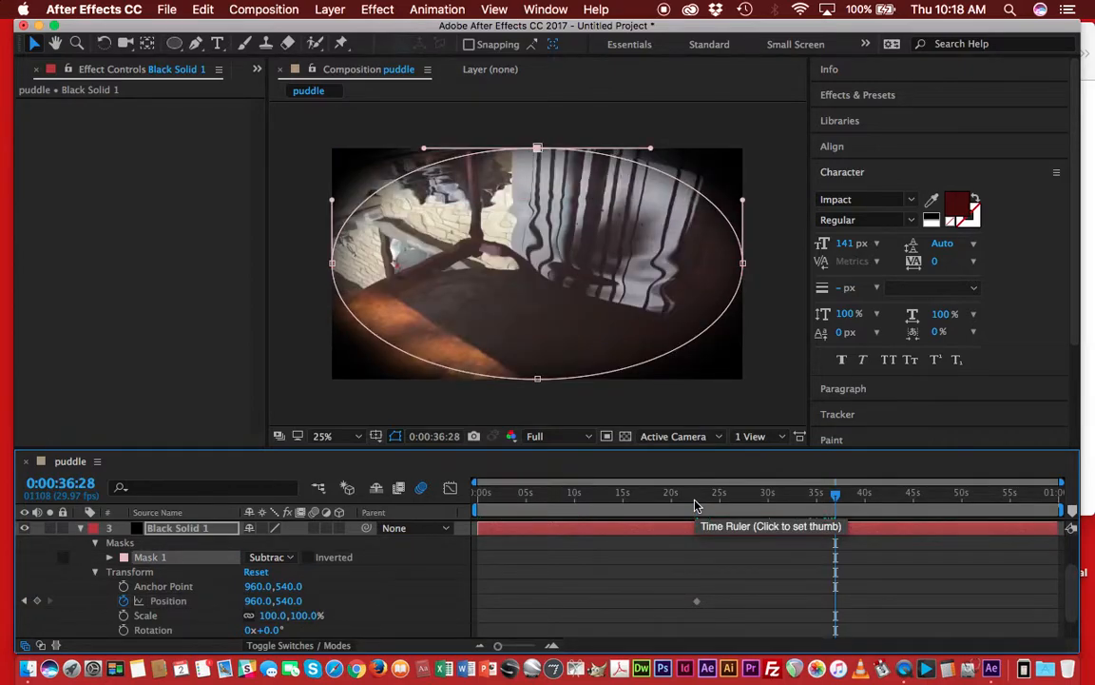
At 0:00:30:04, clear the black solid's existing Position keyframes and set a new Position keyframe.
drag(838, 501, 772, 511)
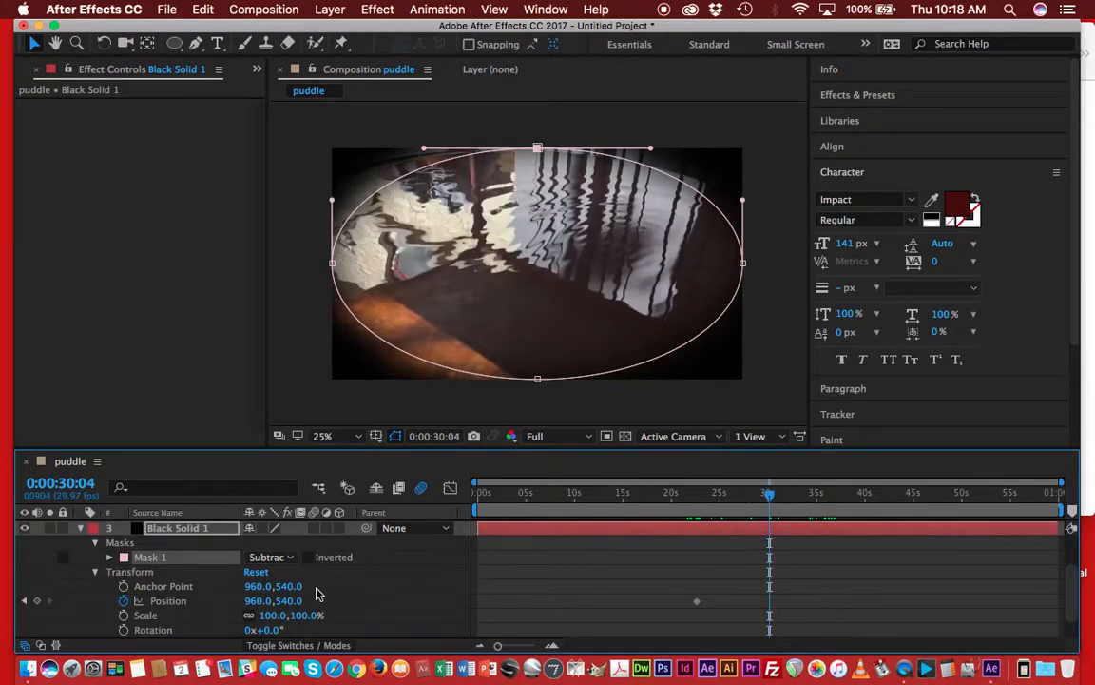
click(538, 150)
drag(538, 151, 535, 204)
drag(537, 196, 533, 148)
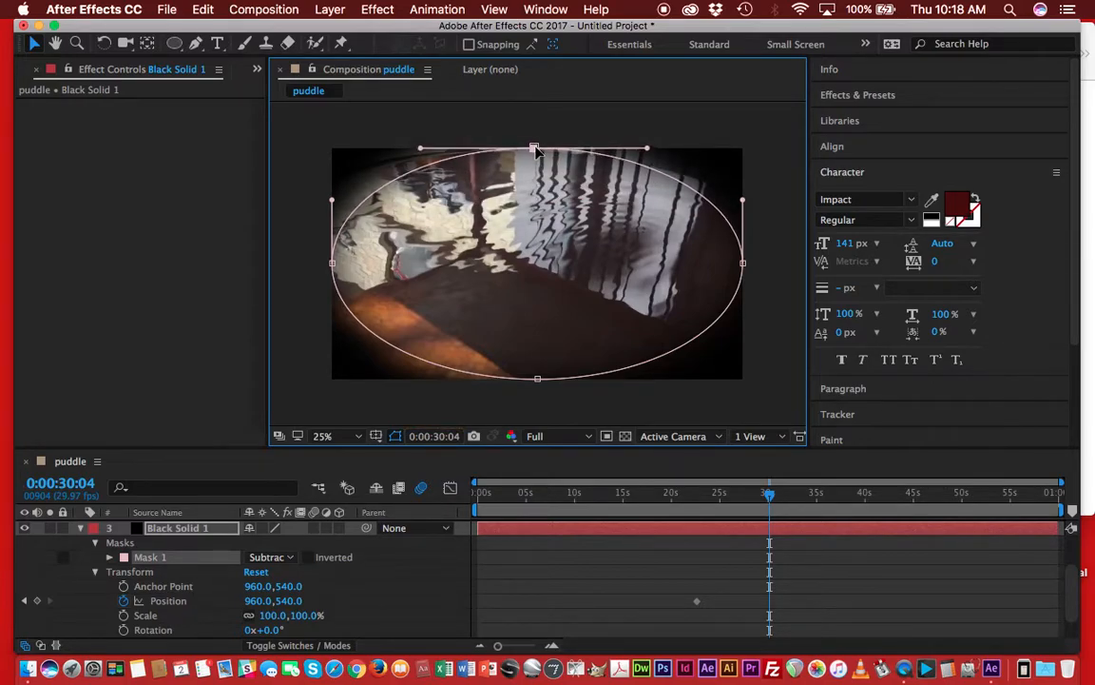
click(124, 601)
click(124, 601)
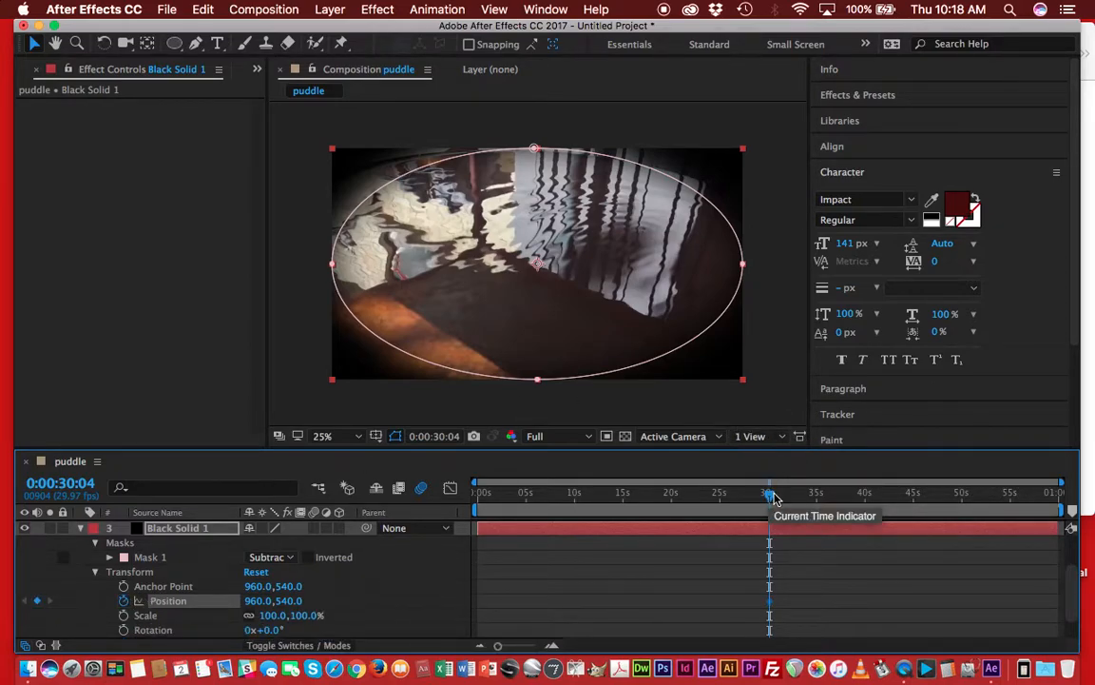
At 0:00:37:11, flatten the black solid's mask by moving its top vertex down and its bottom vertex up.
drag(772, 495, 843, 491)
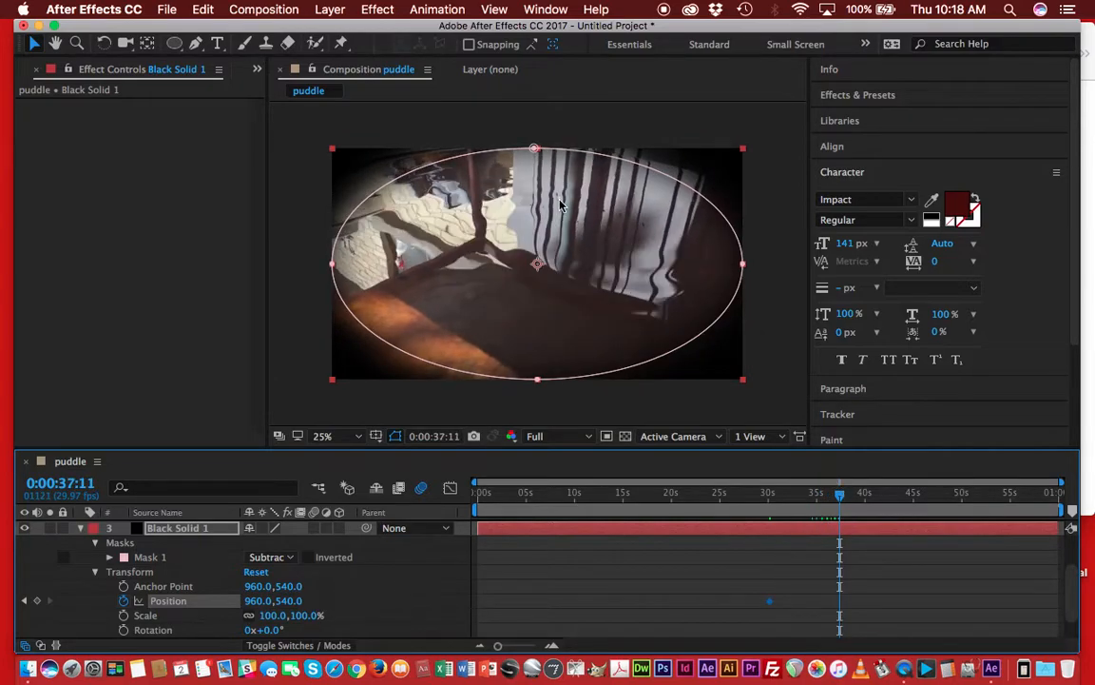
click(534, 148)
drag(534, 149, 532, 198)
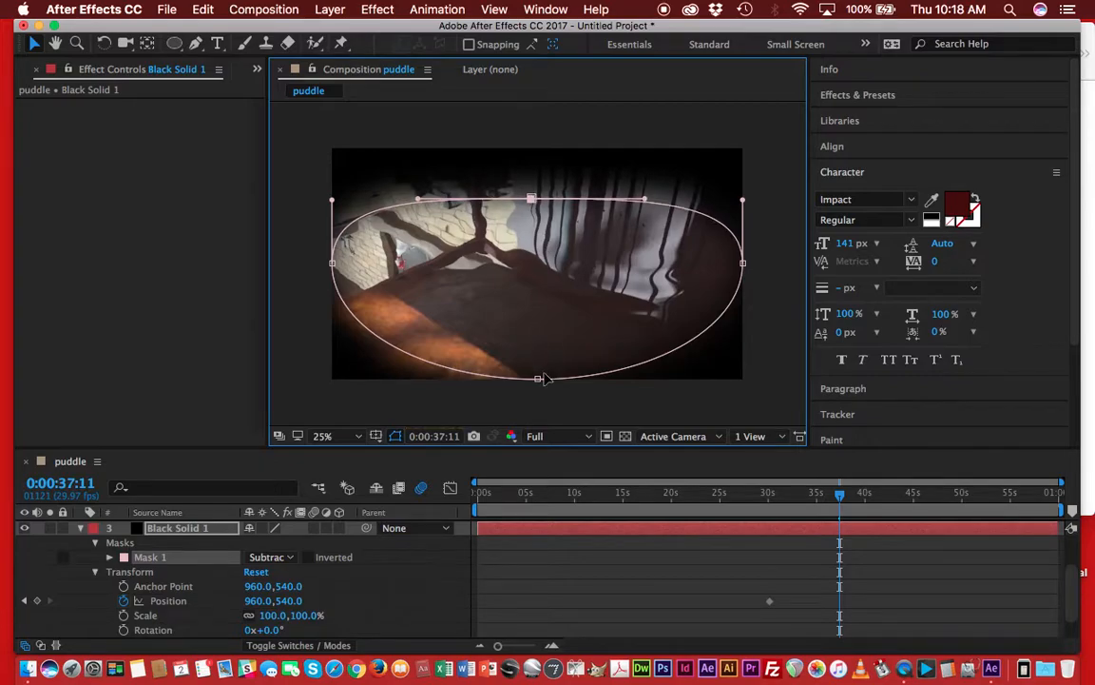
drag(538, 379, 543, 321)
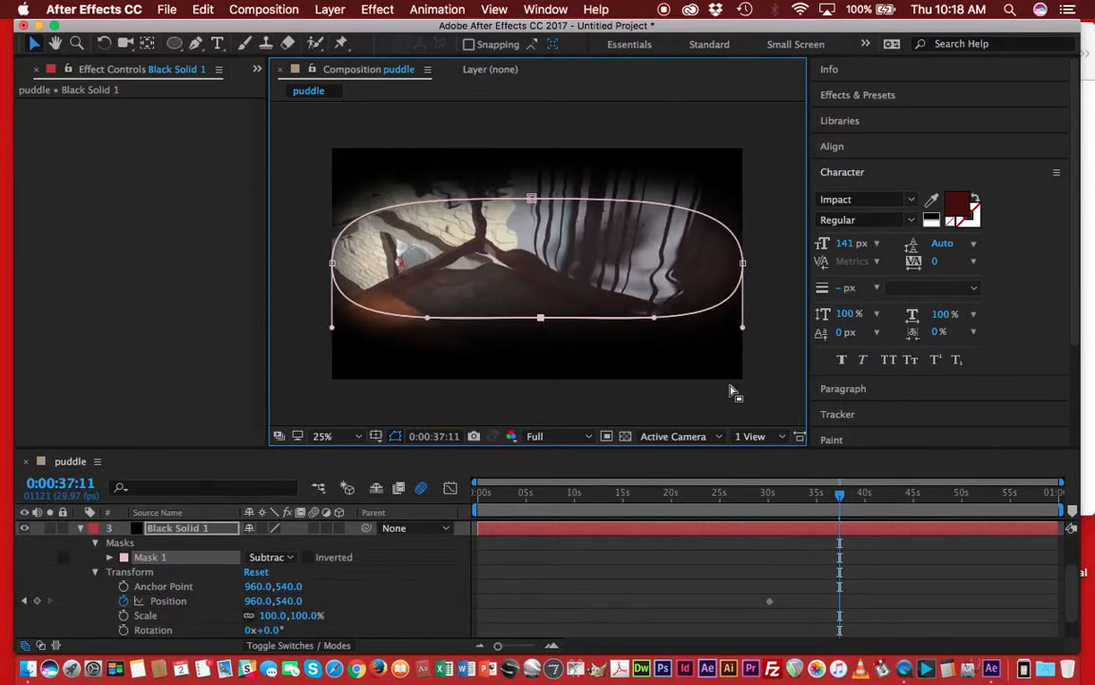
click(841, 502)
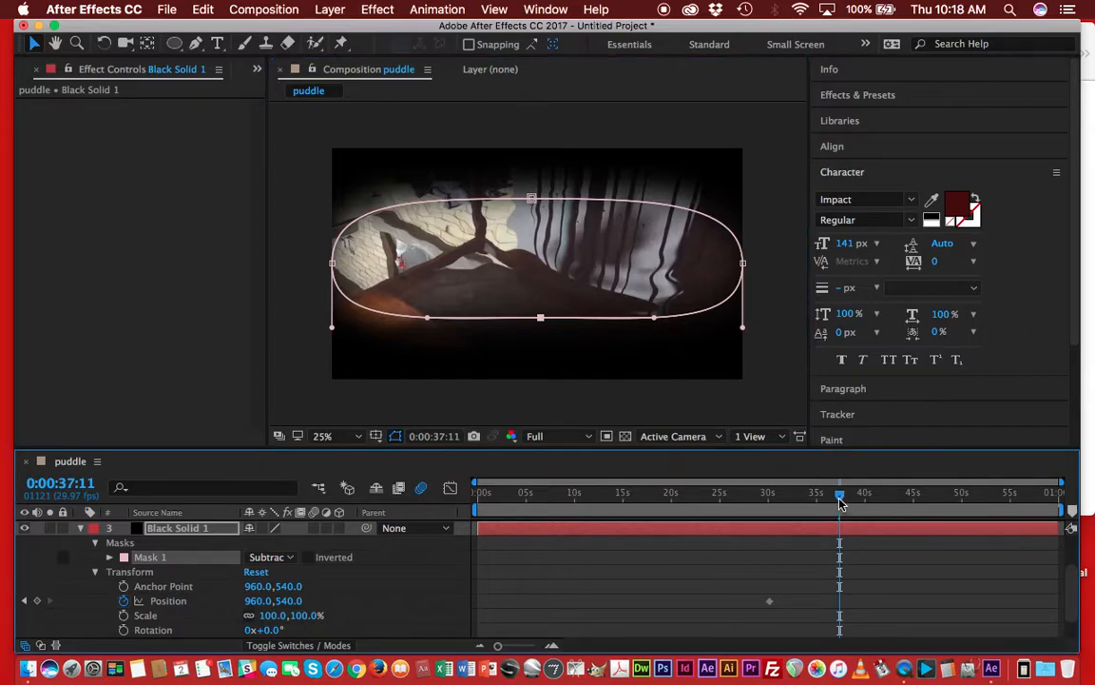
click(842, 606)
click(407, 9)
mouse_move(454, 62)
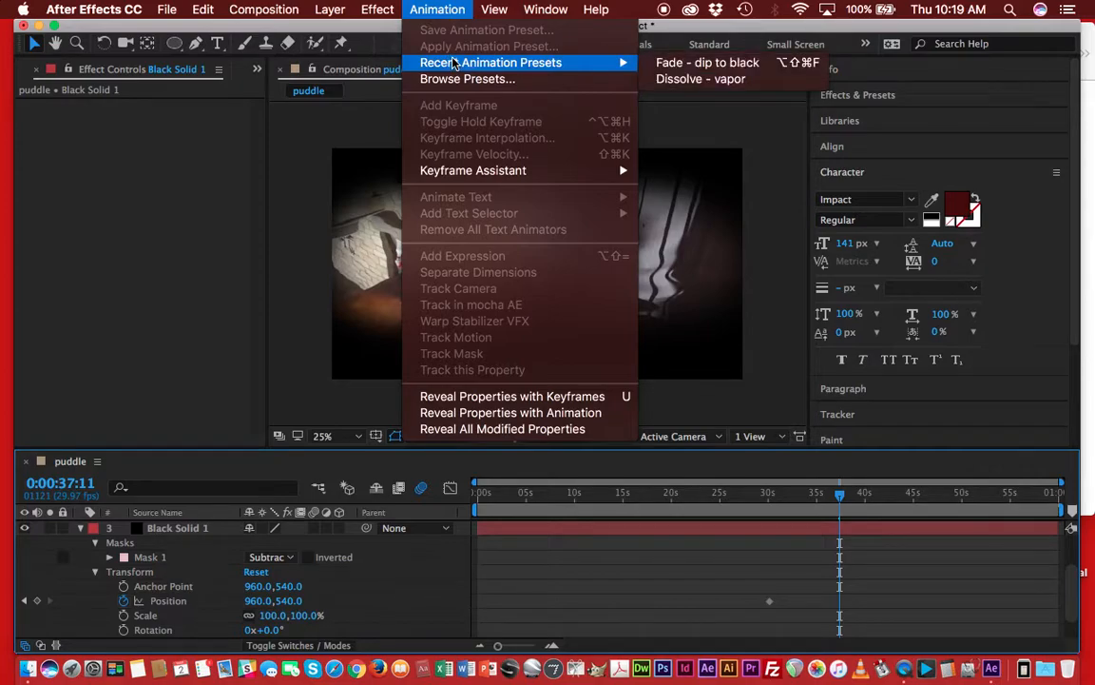
mouse_move(465, 172)
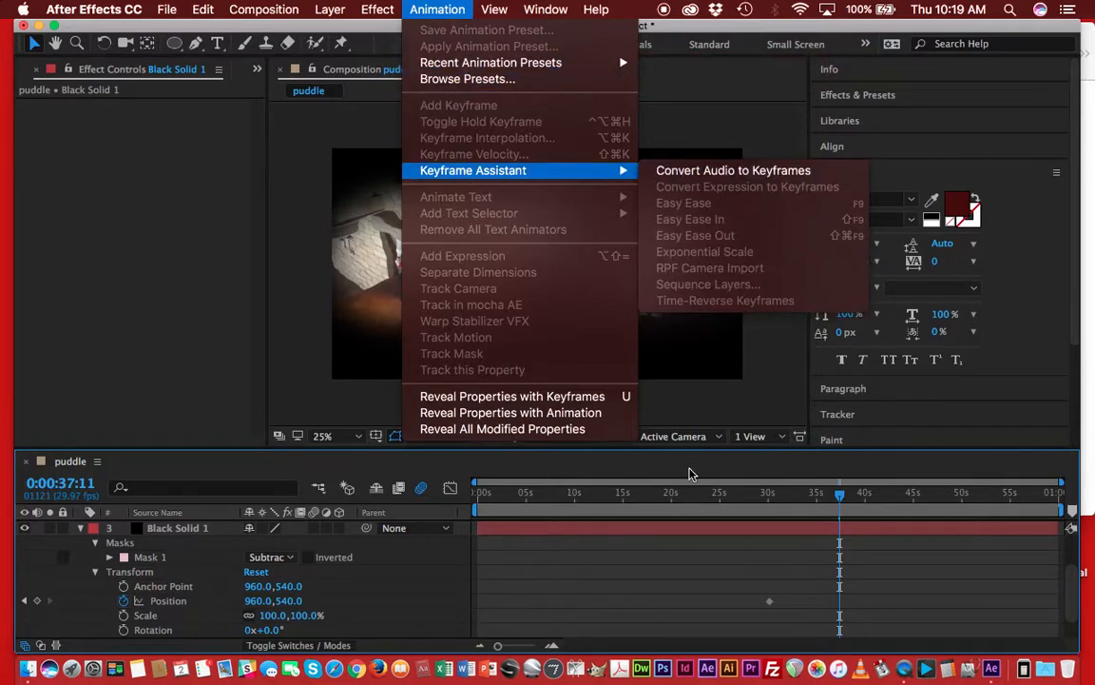
click(707, 496)
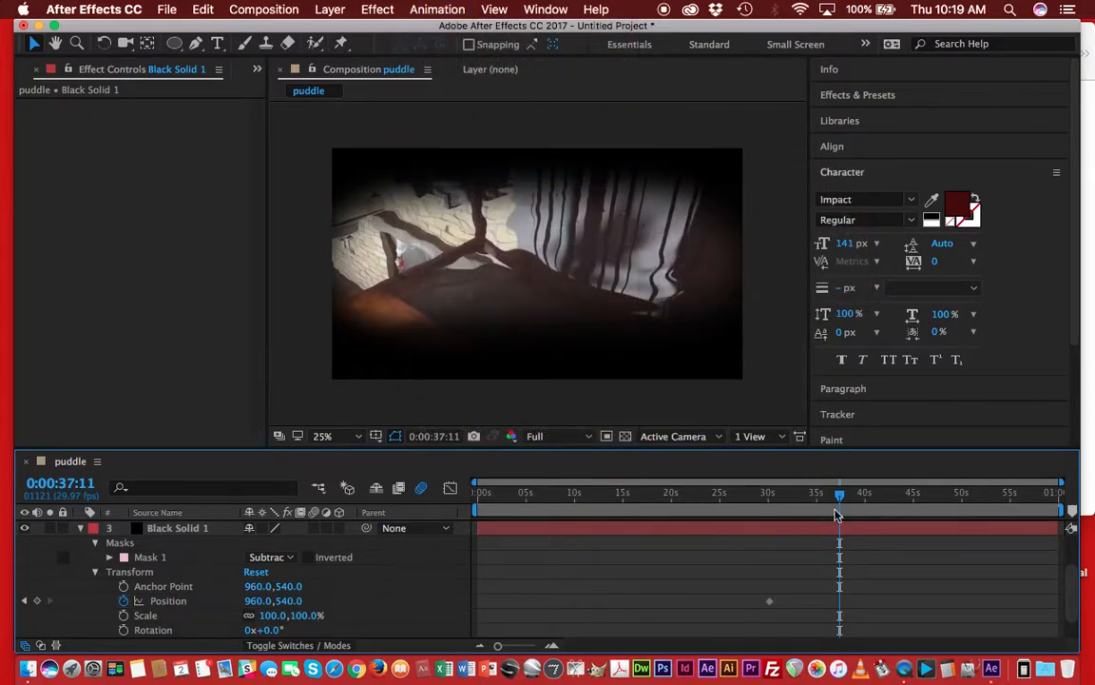
Return the time indicator to 0:00:00:00 and save the project as tour on the Desktop.
click(768, 506)
drag(768, 508, 445, 521)
drag(376, 514, 431, 533)
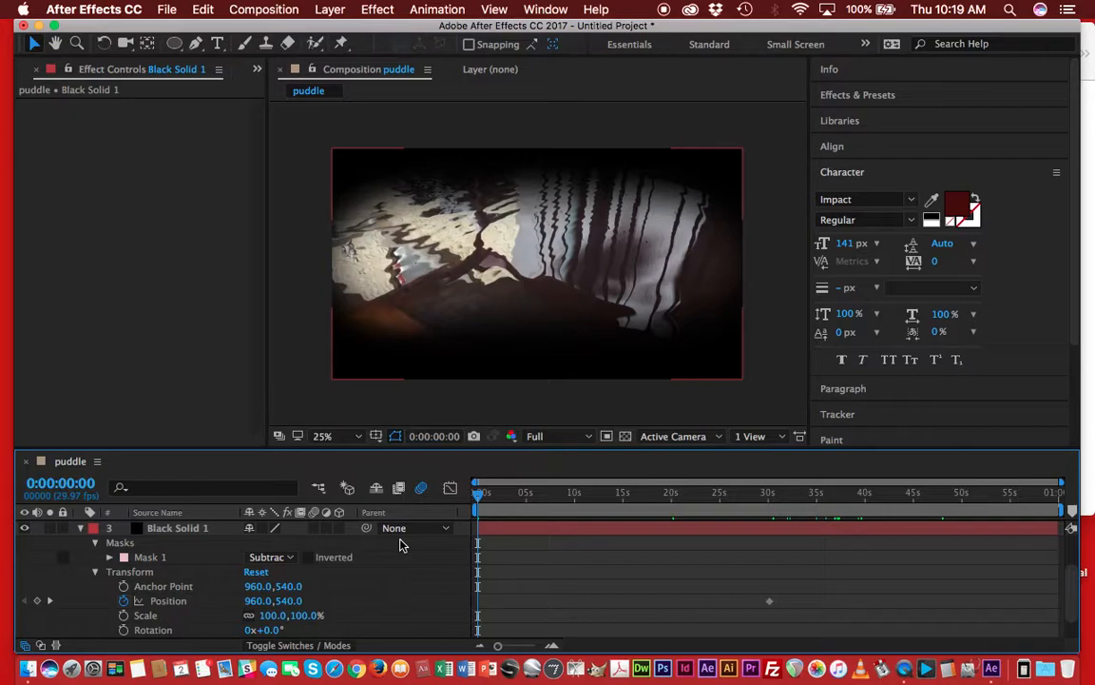
key(super+s)
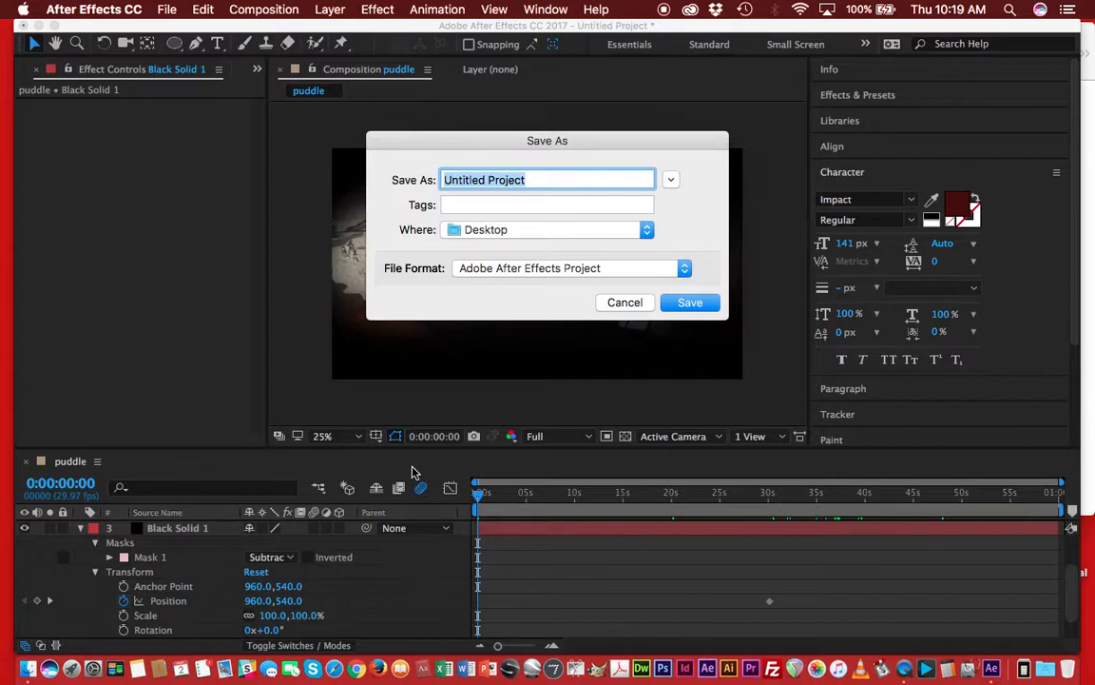
text(roto)
key(BackSpace)
key(BackSpace)
key(BackSpace)
key(BackSpace)
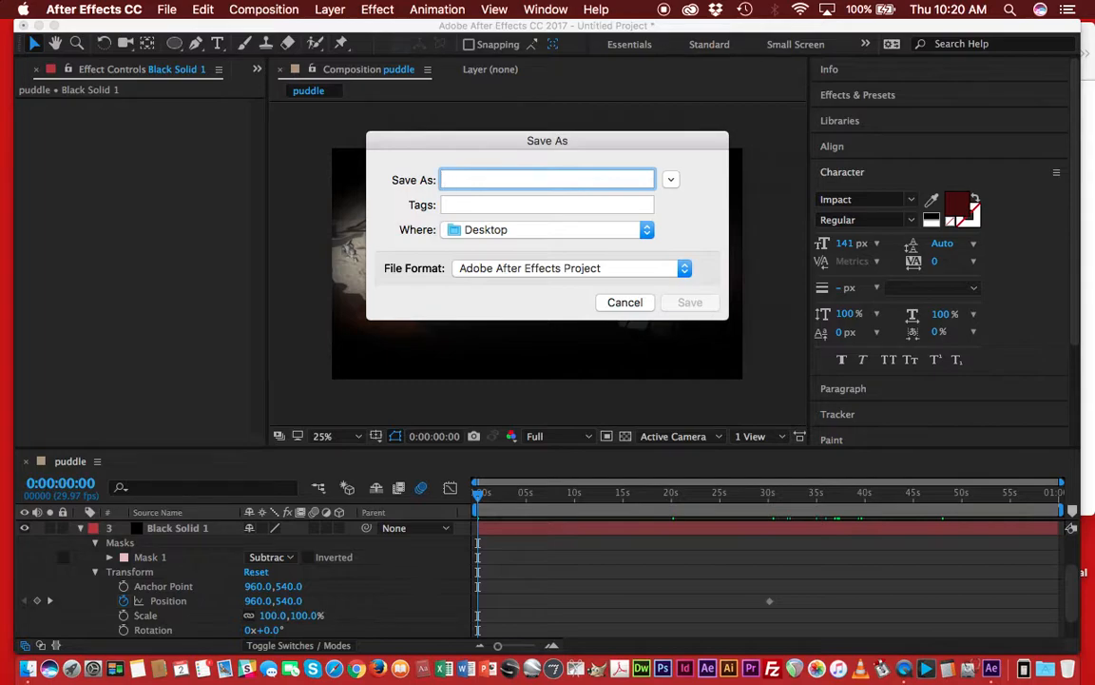
text(tour)
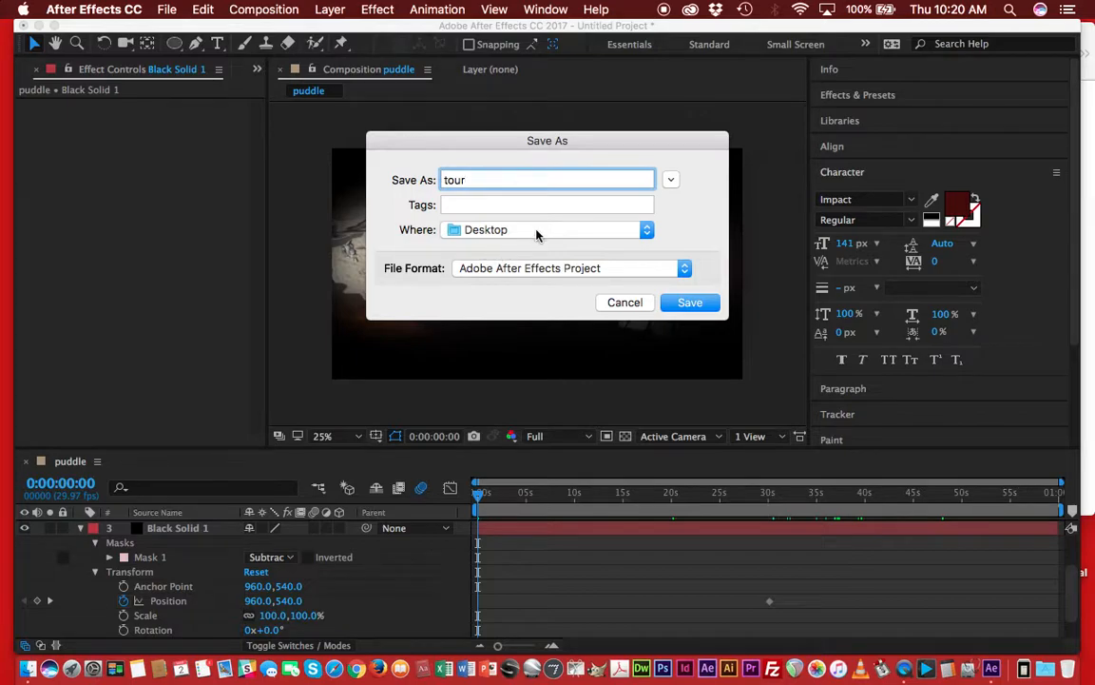
click(469, 233)
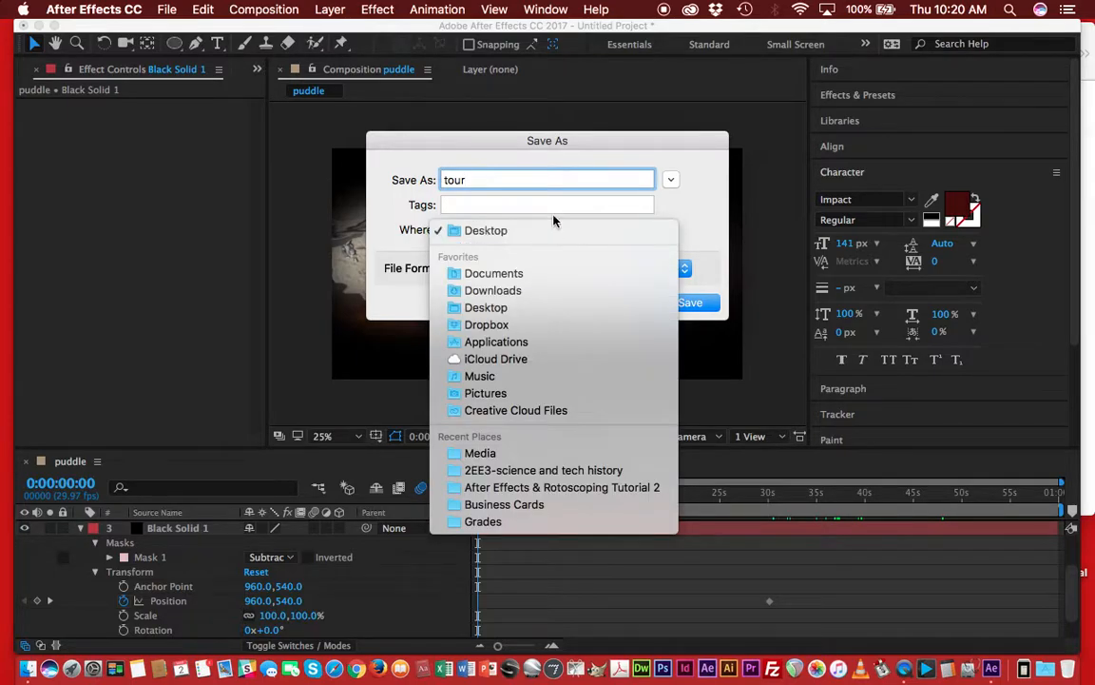
click(548, 229)
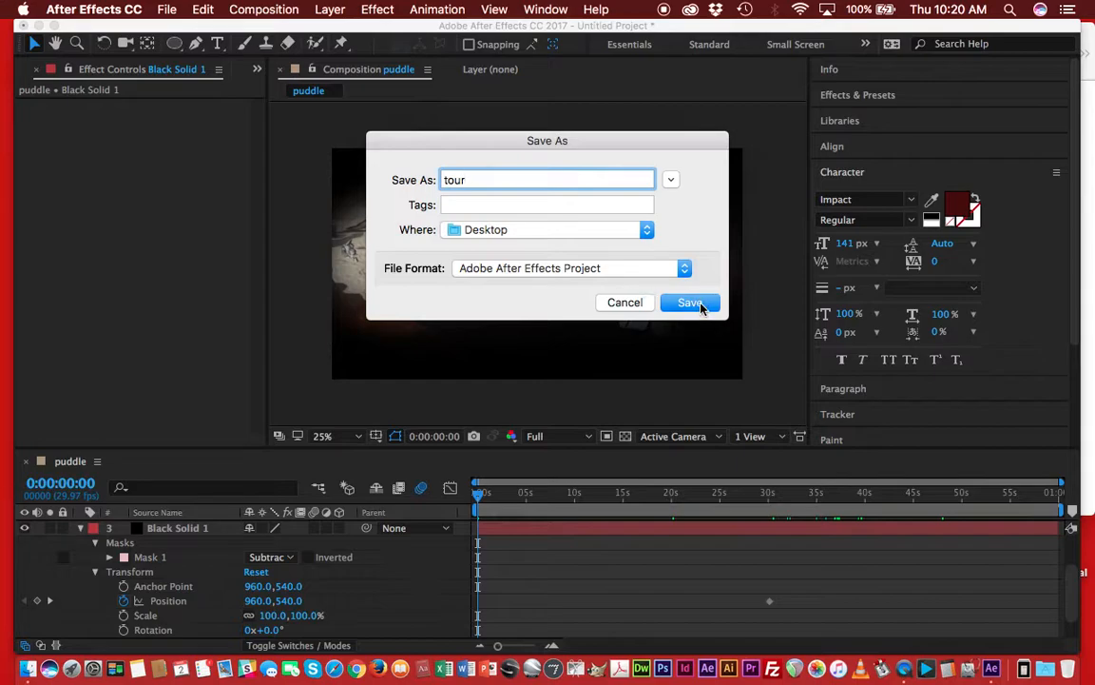
click(691, 303)
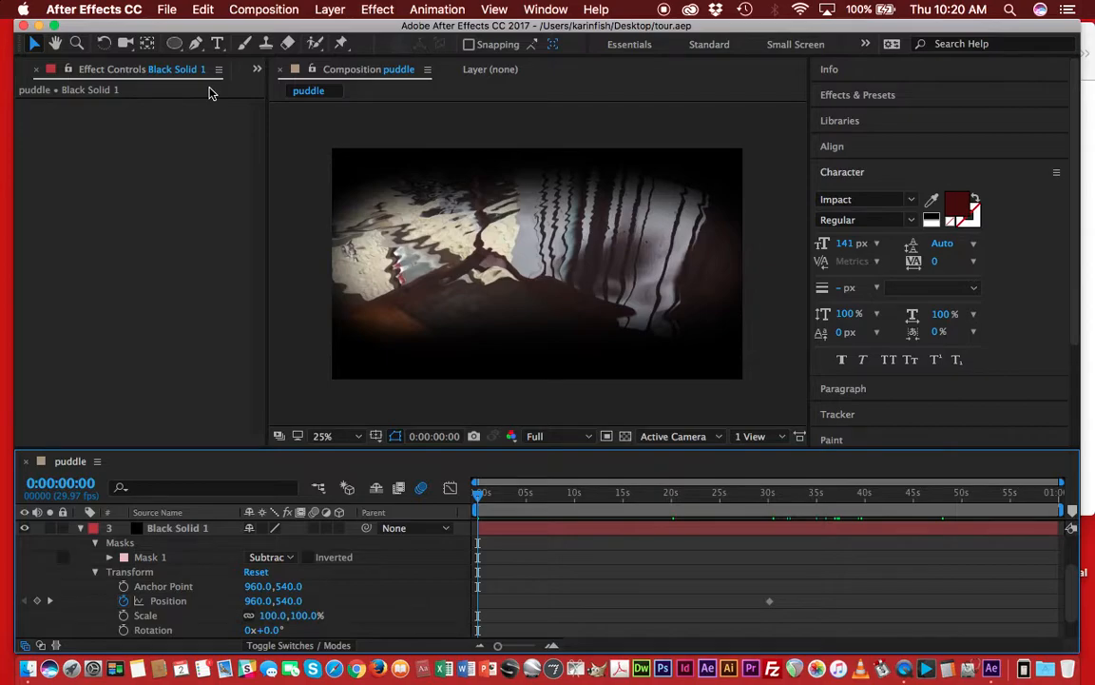
Hide After Effects and launch Adobe Premiere Pro CC 2017.
key(super+h)
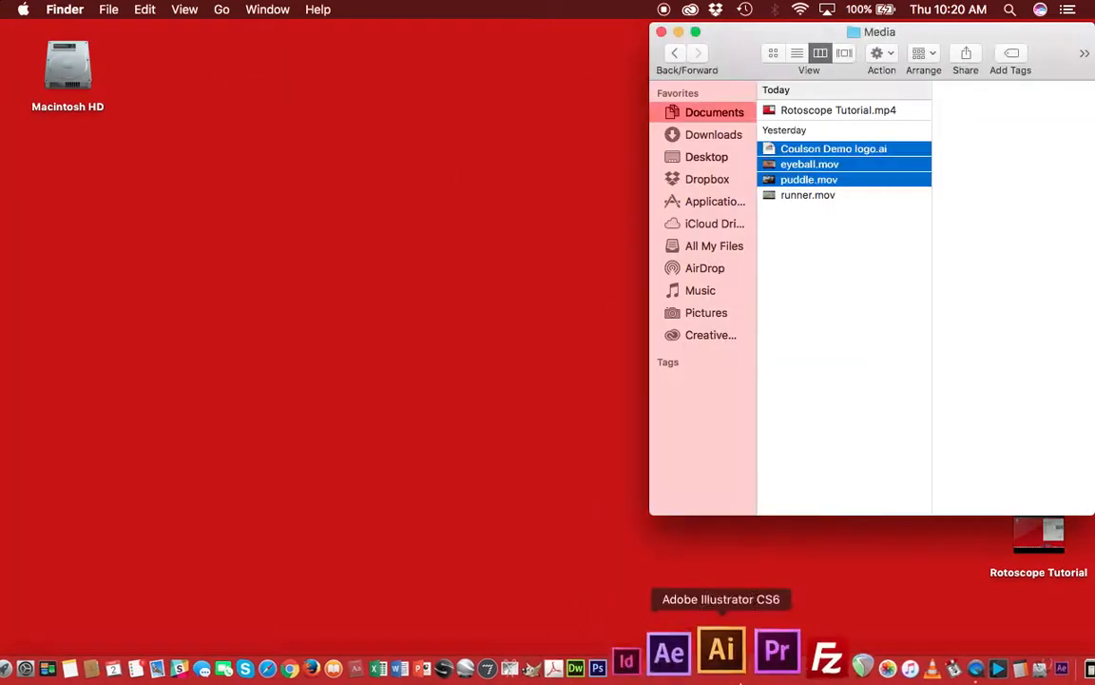
key(super+space)
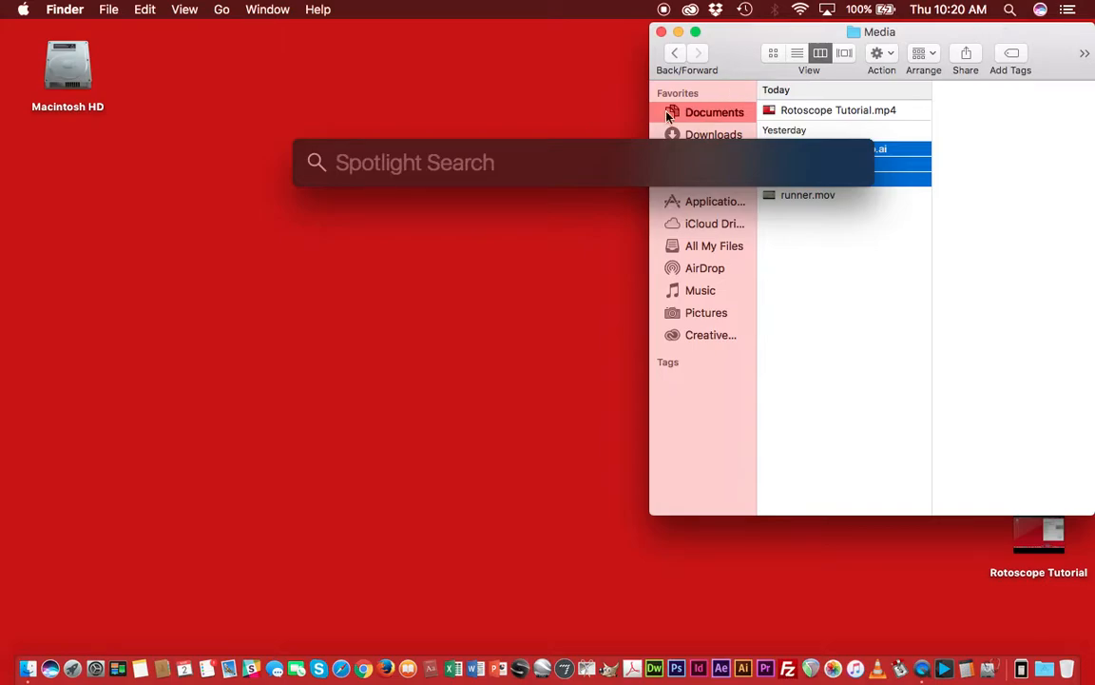
text(prem)
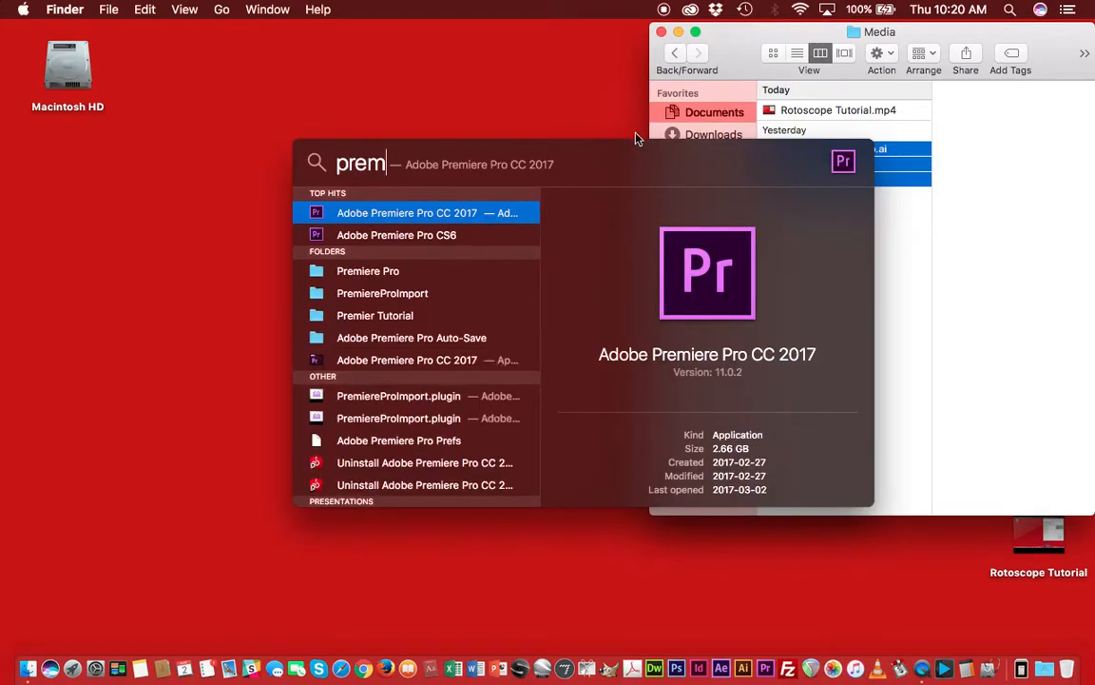
click(499, 215)
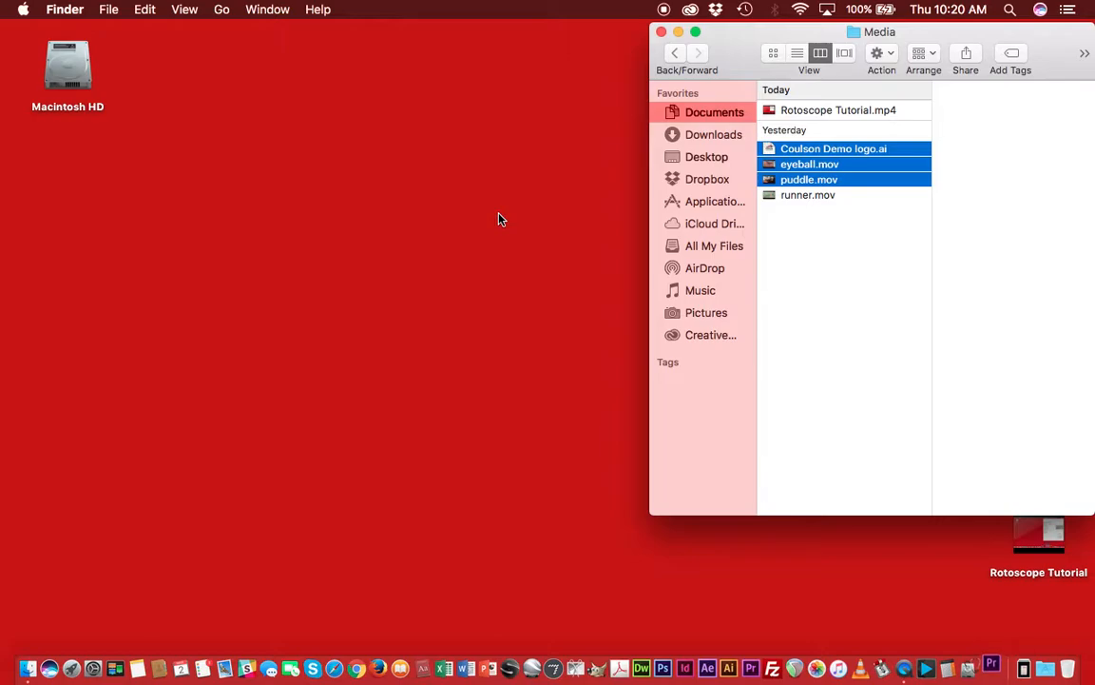
click(501, 219)
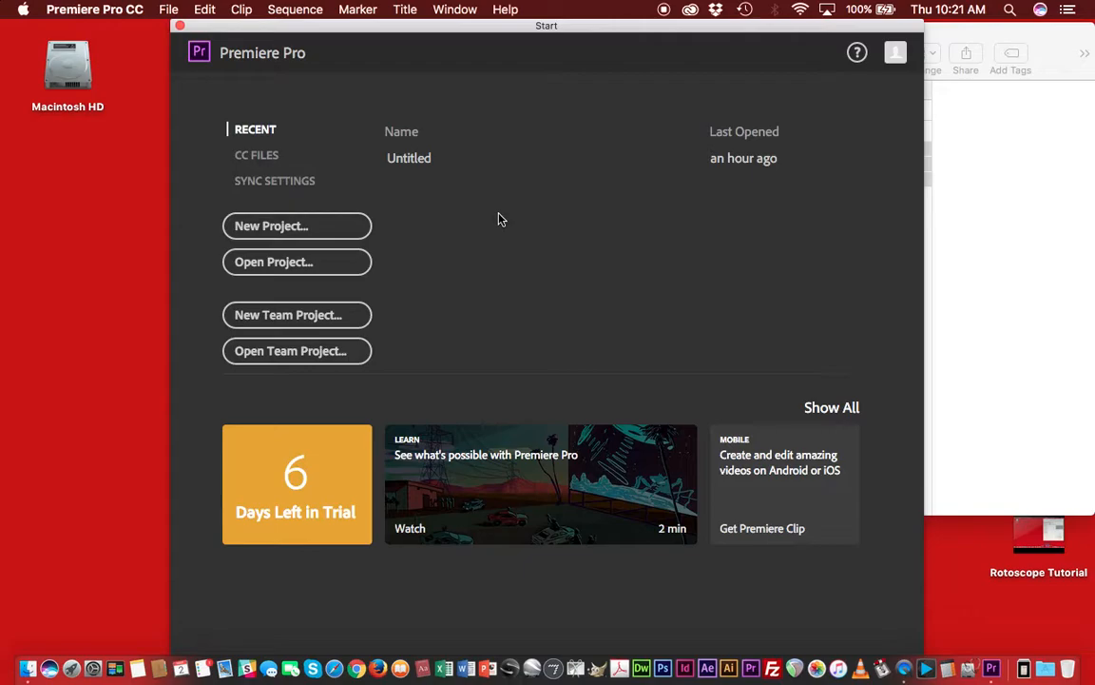
Create a new Premiere project named Untitled, overwriting the existing project.
click(290, 232)
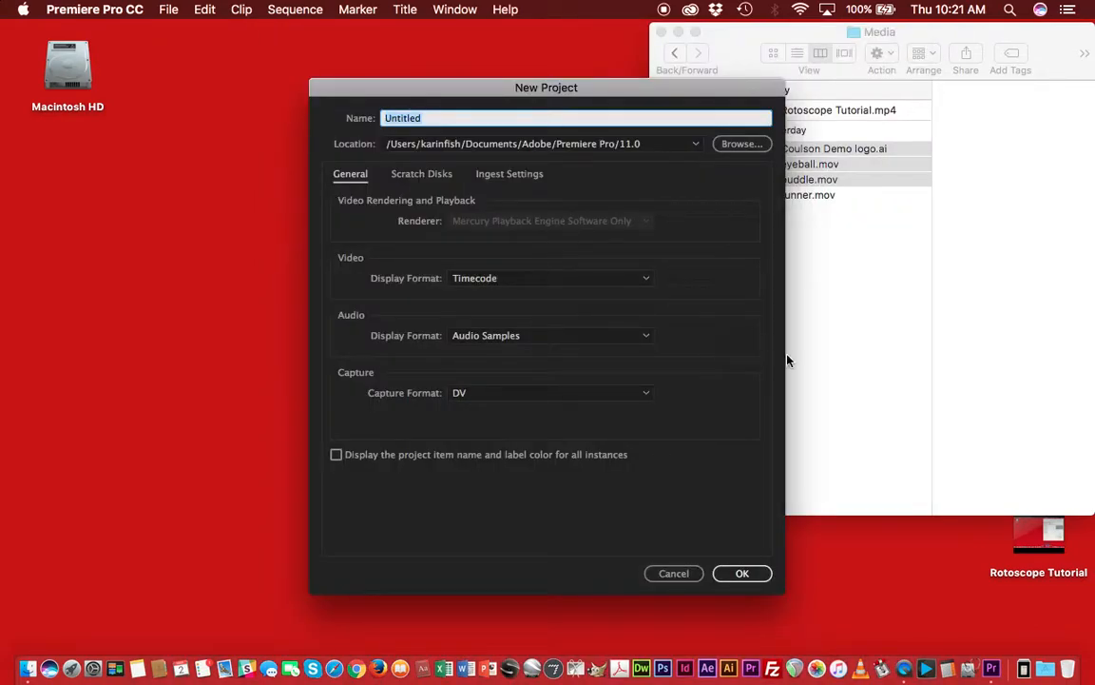
click(744, 580)
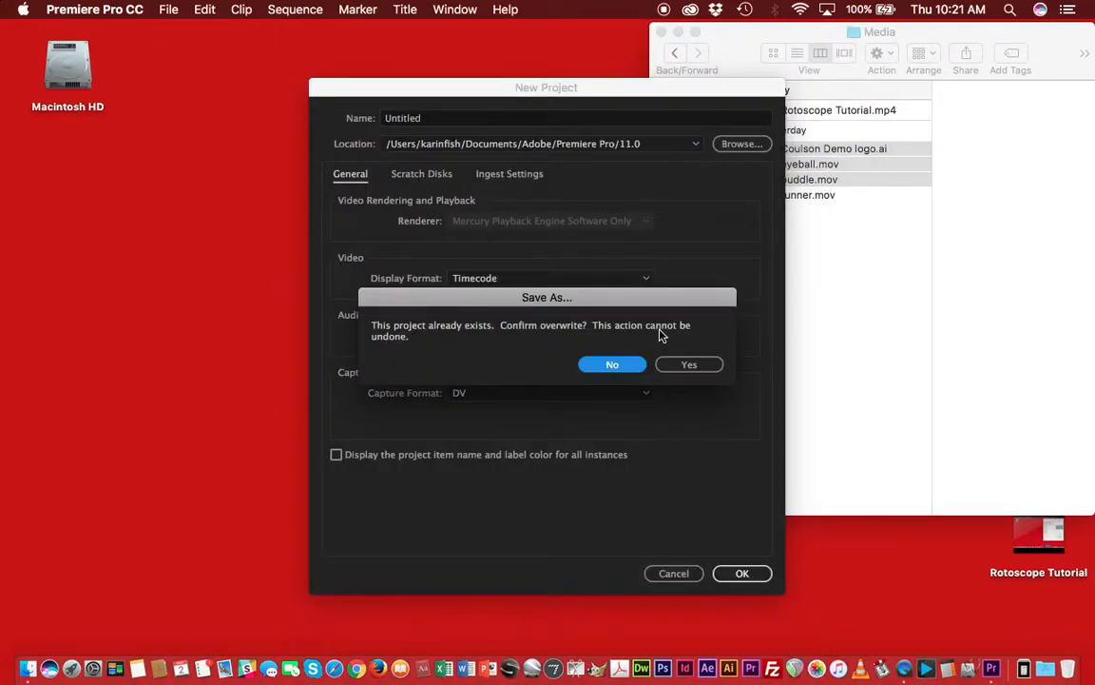
click(678, 373)
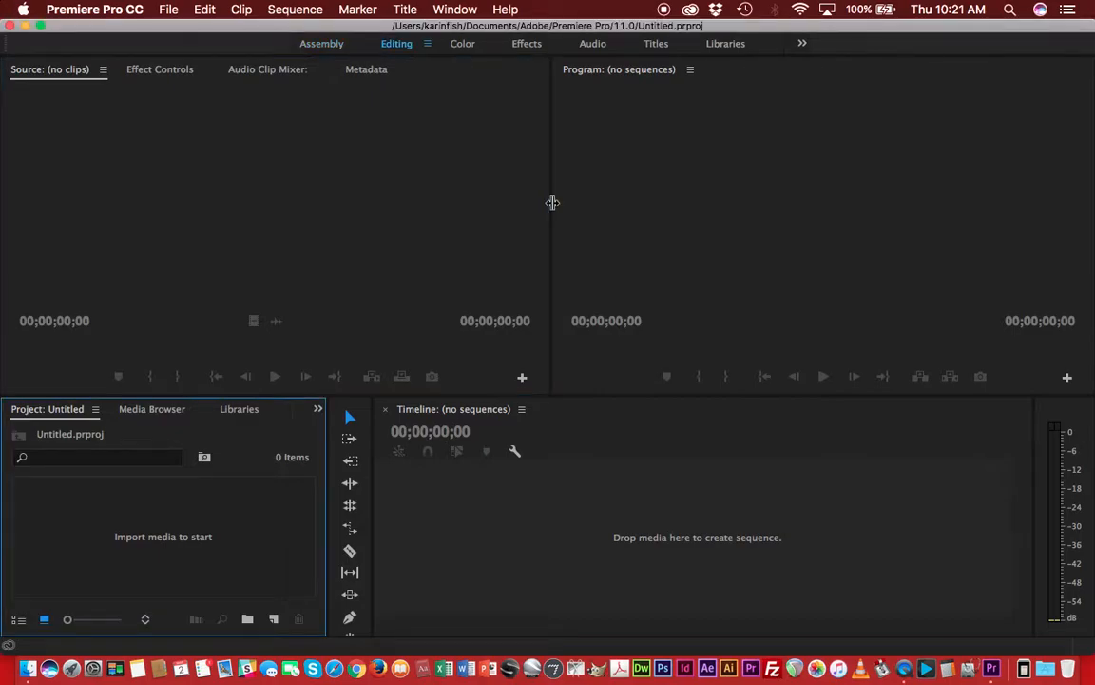
Import the tour.aep After Effects project from the Desktop.
click(168, 10)
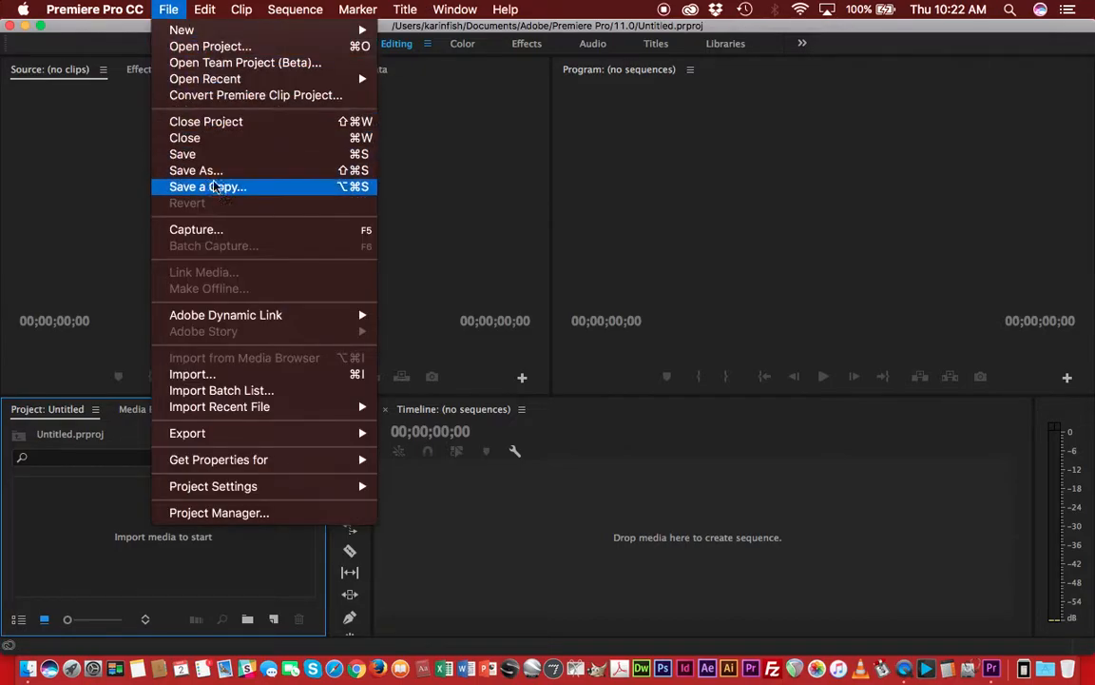
click(259, 376)
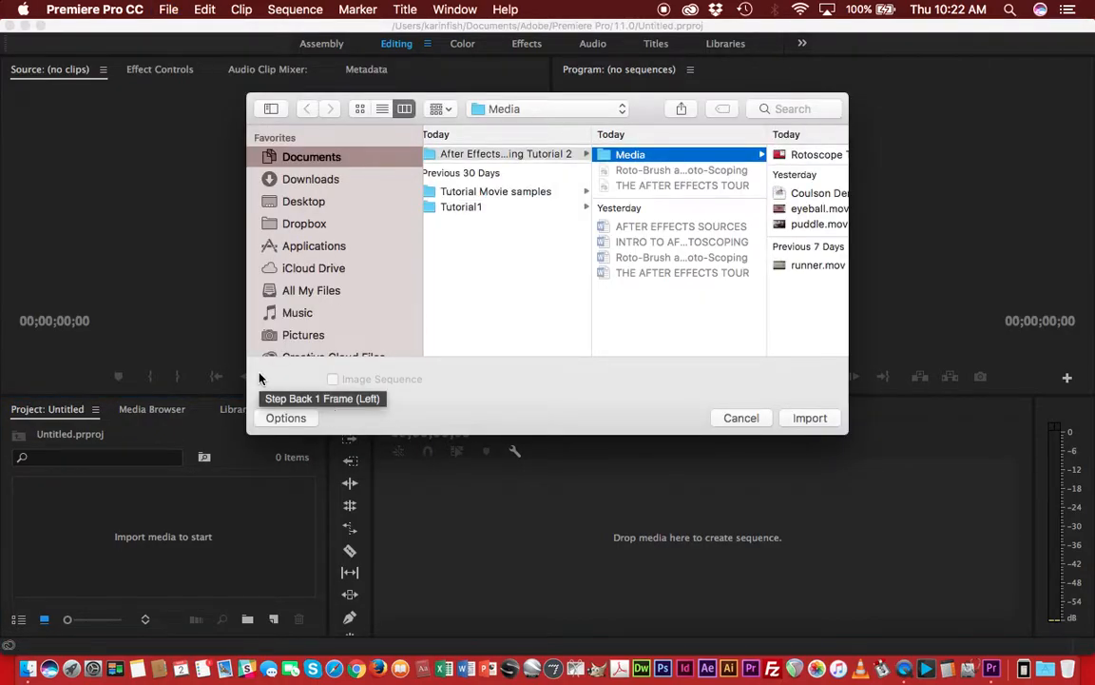
click(288, 201)
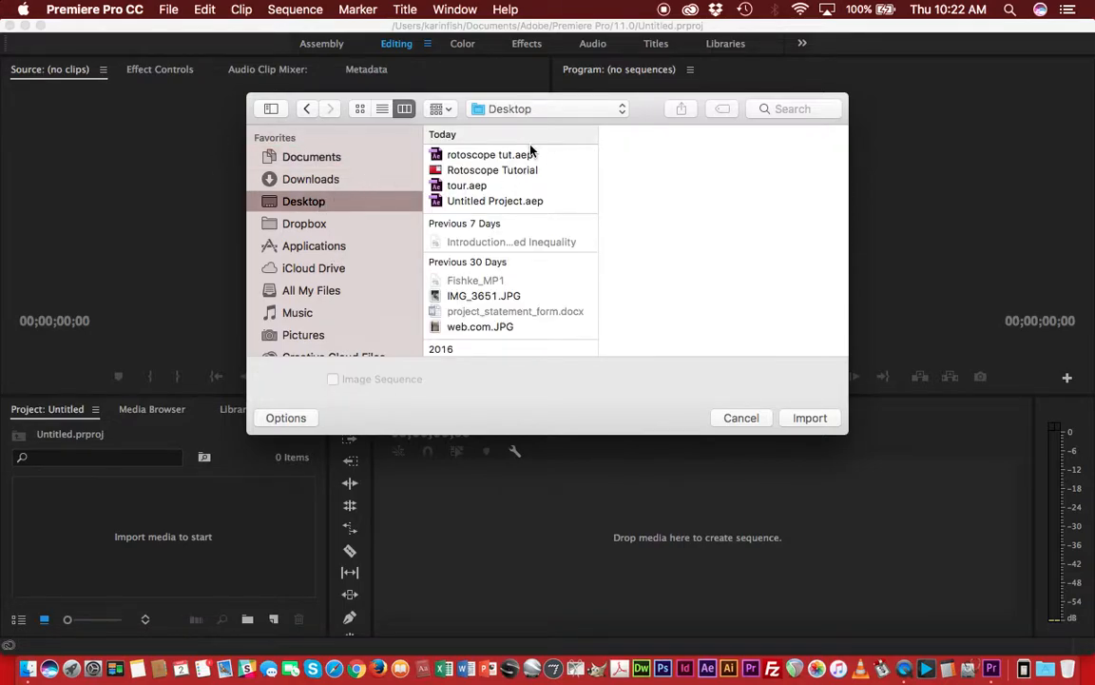
click(479, 188)
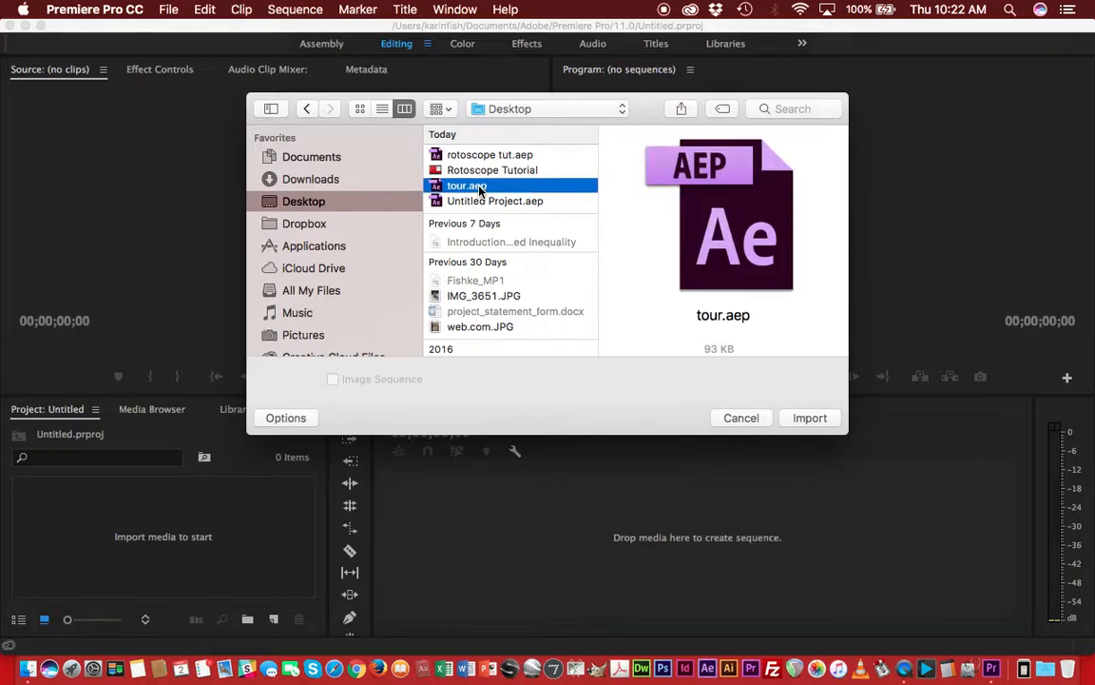
click(811, 418)
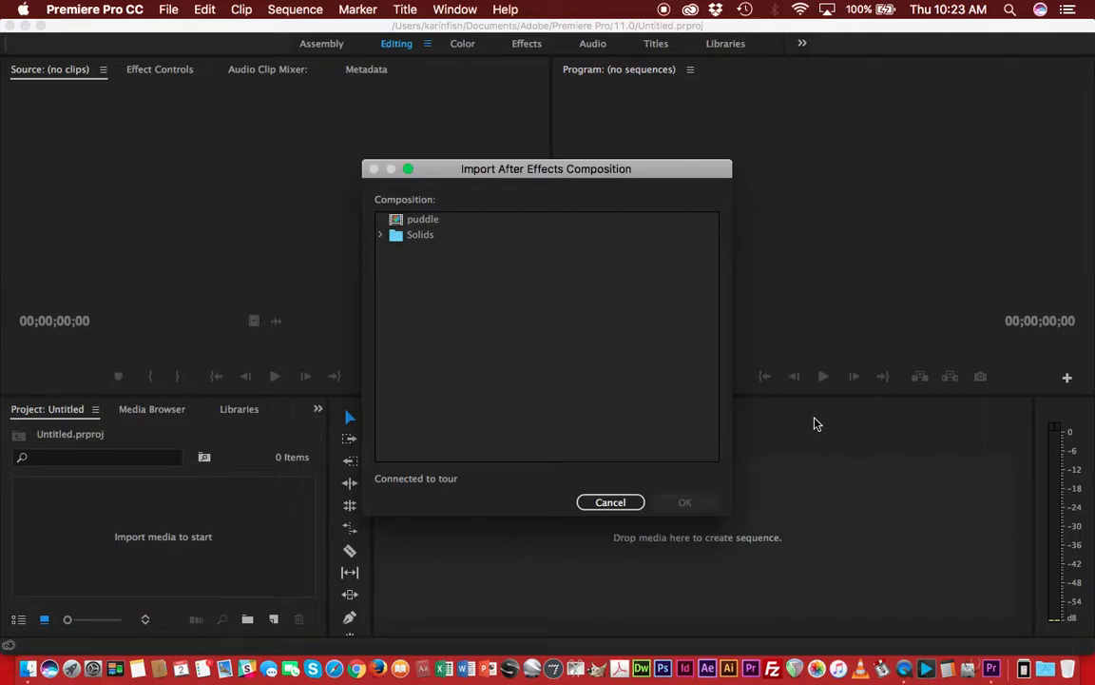
Choose the puddle composition to import from the After Effects project.
click(423, 221)
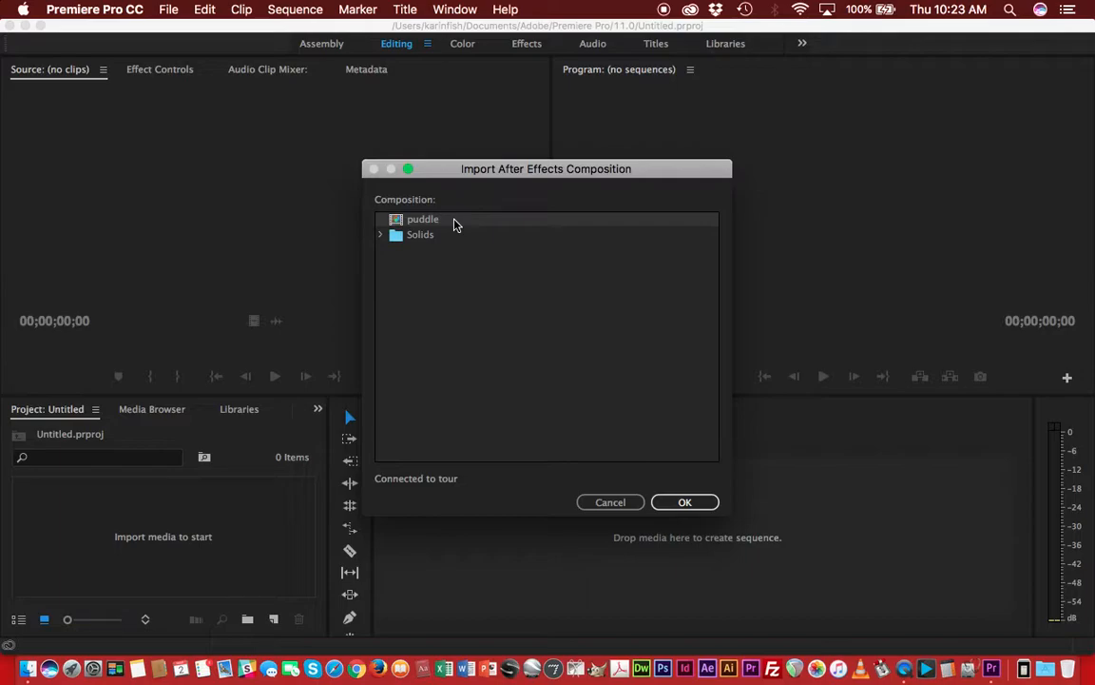
click(452, 221)
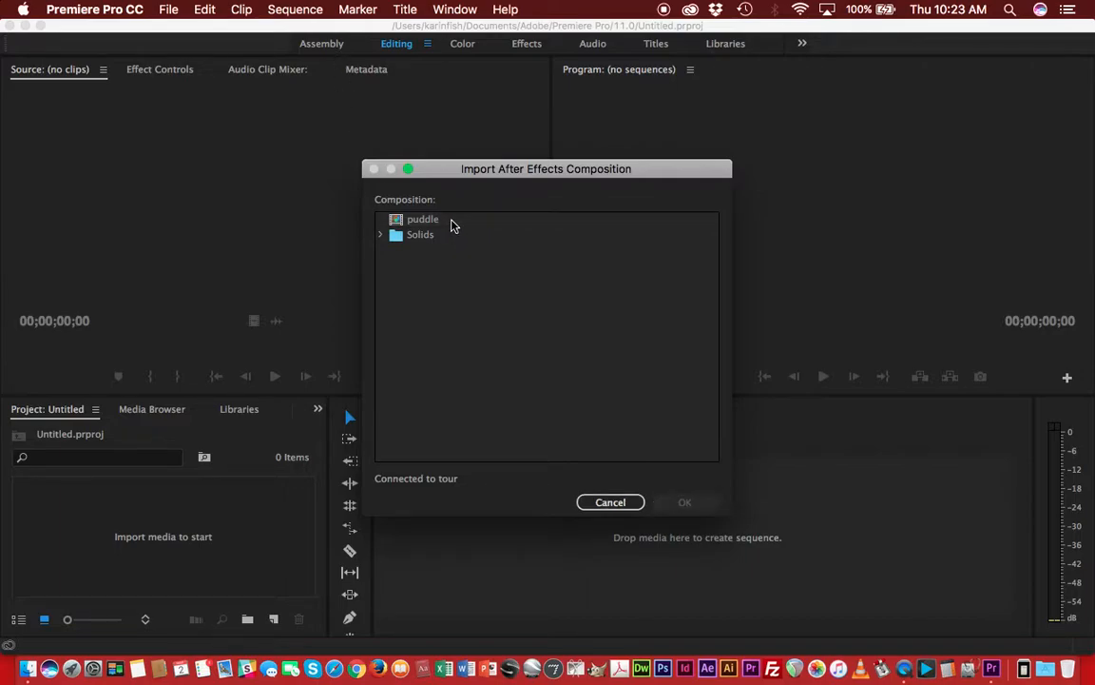
click(419, 220)
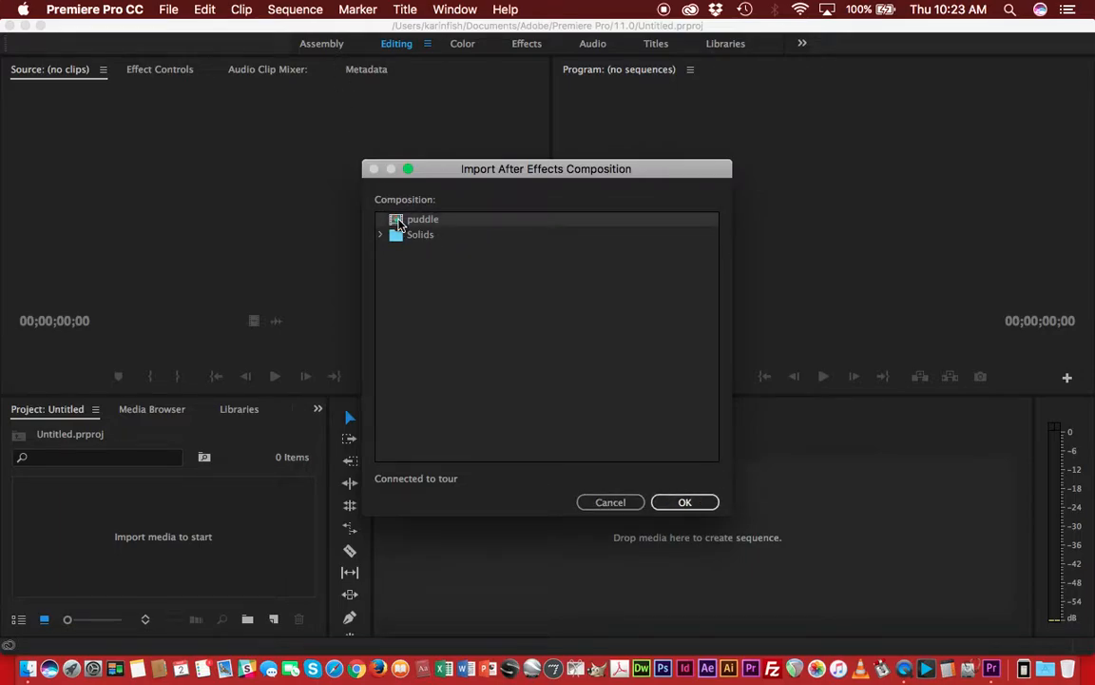
click(684, 502)
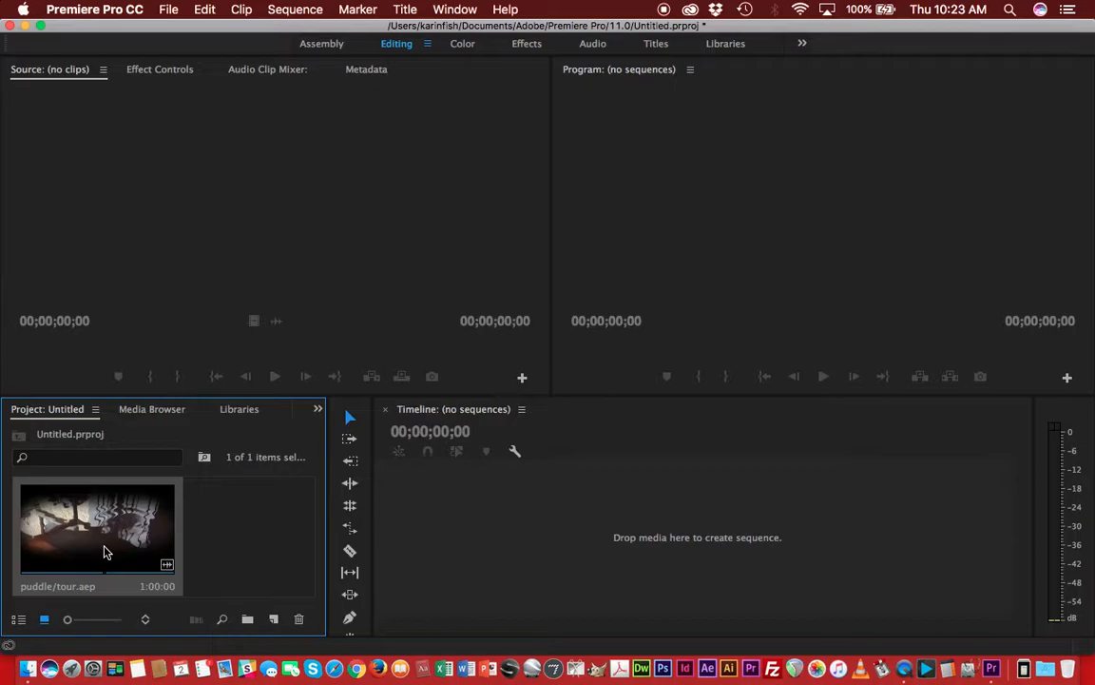
Create a sequence from the puddle/tour.aep clip and scrub the playhead to 00:00:03:10.
drag(105, 552, 570, 520)
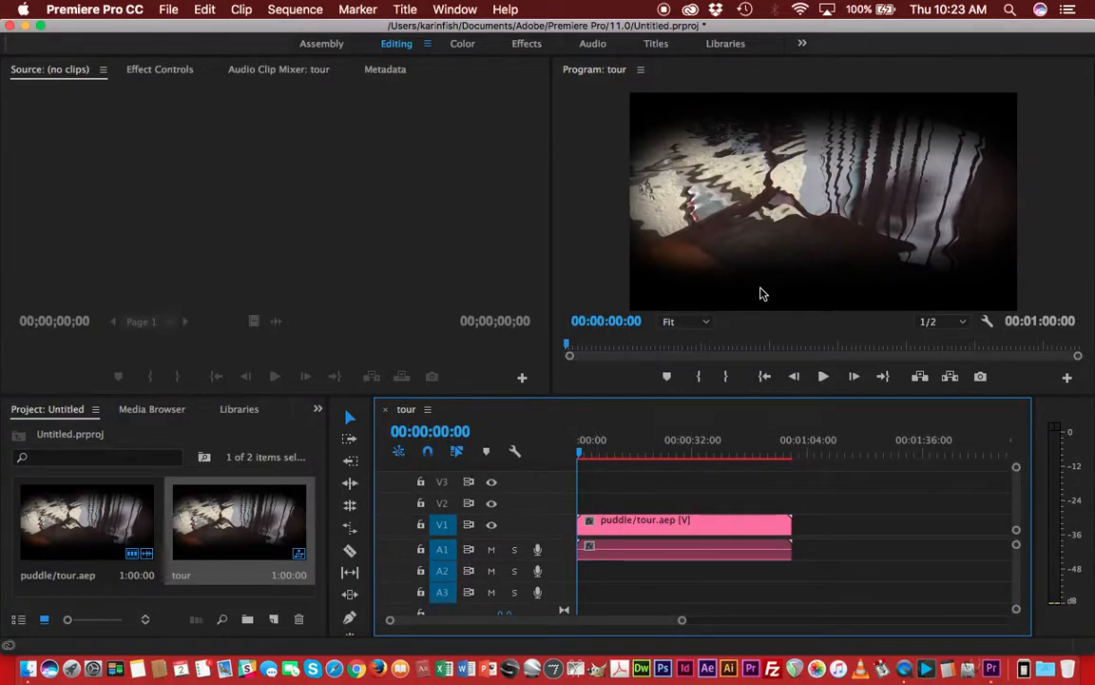
drag(582, 453, 589, 499)
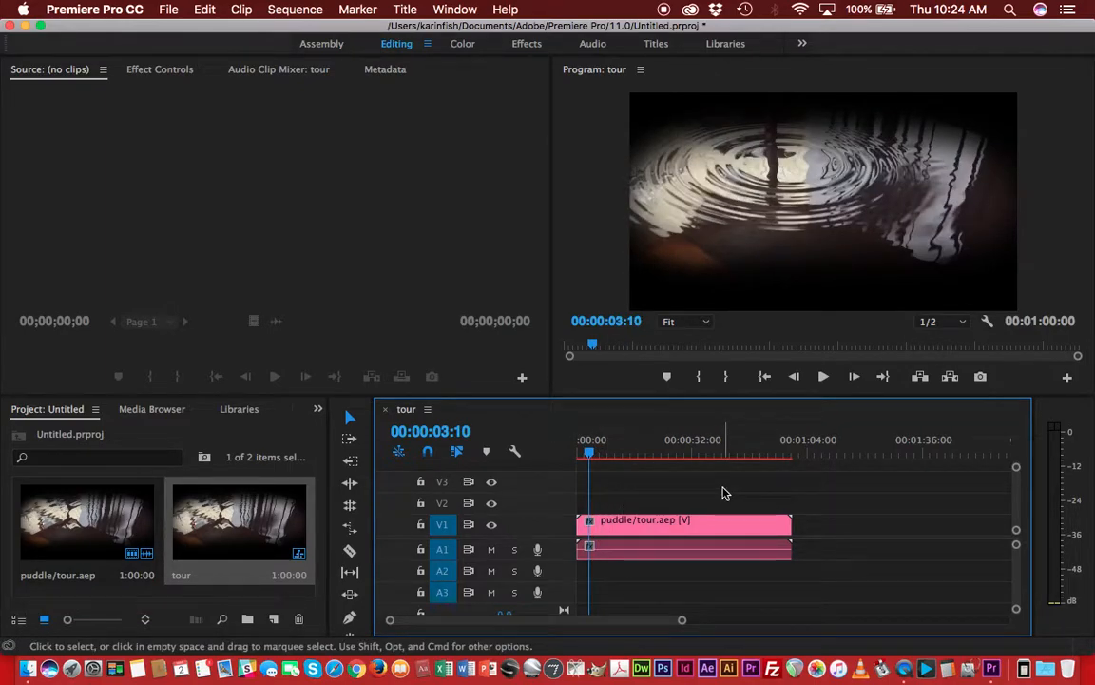